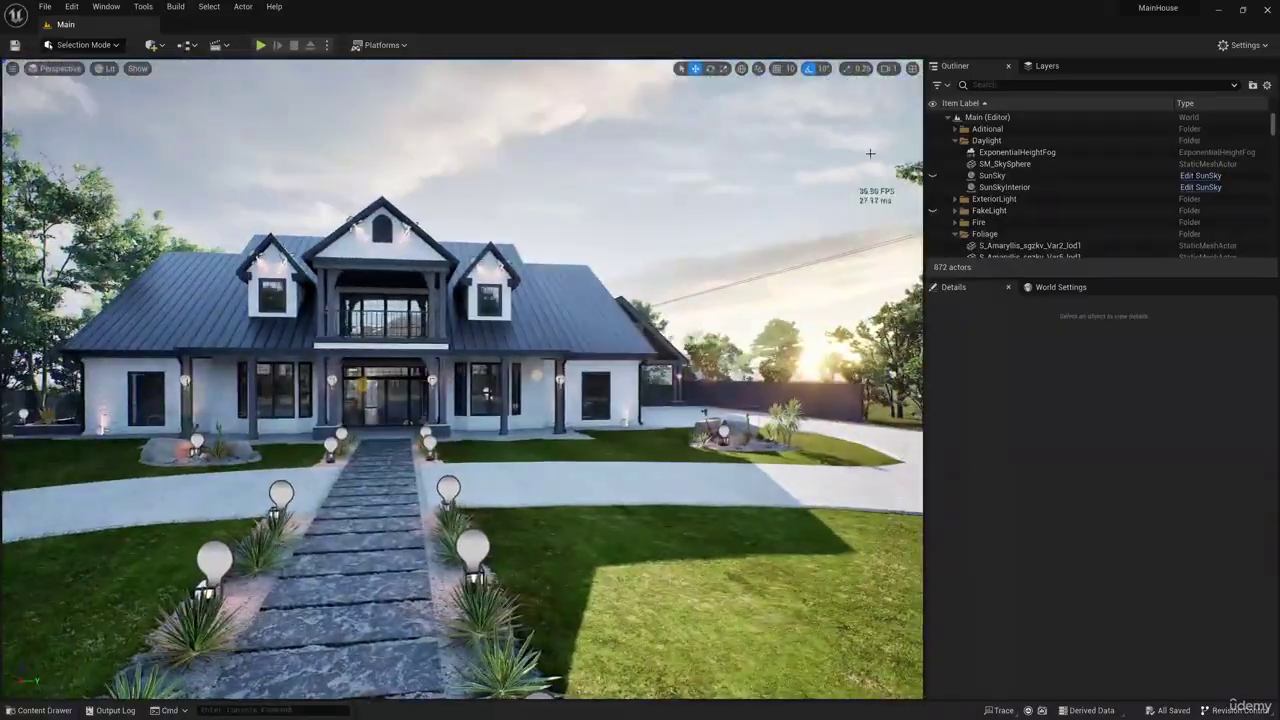
- Open the Levels window for the Main map
key("w")
right_click_drag(873, 196, 865, 211)
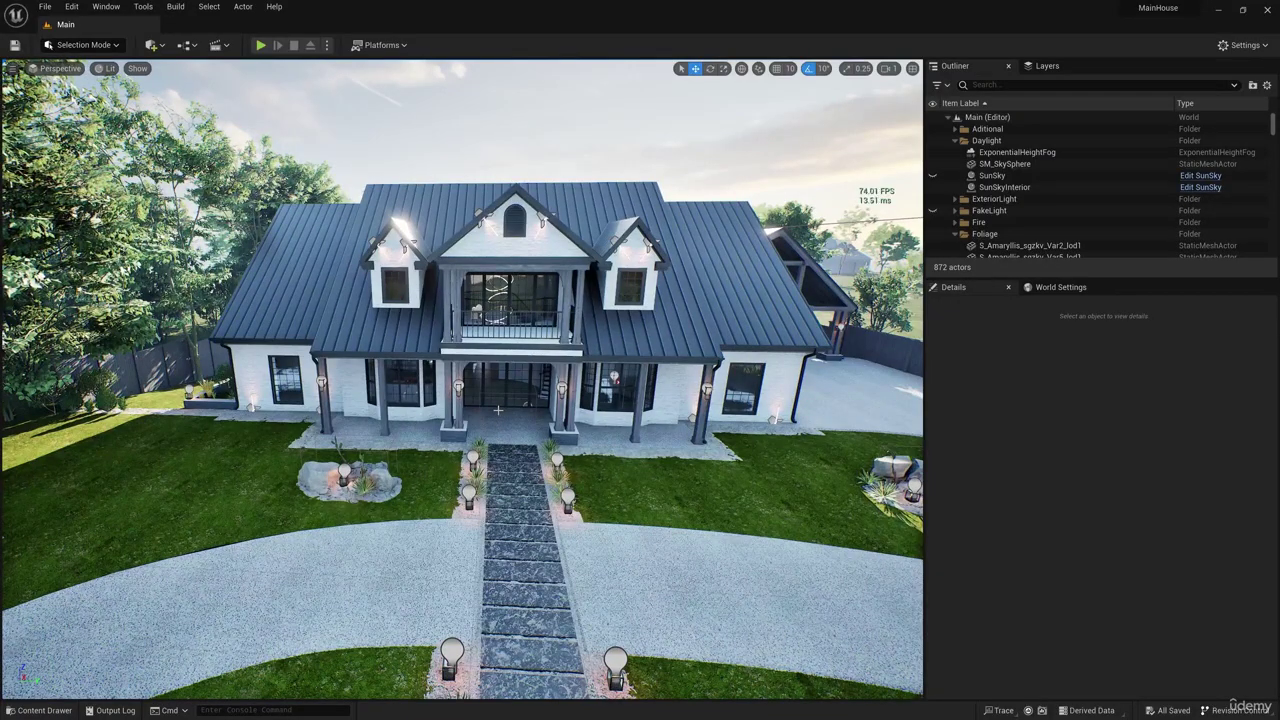
left_click(106, 7)
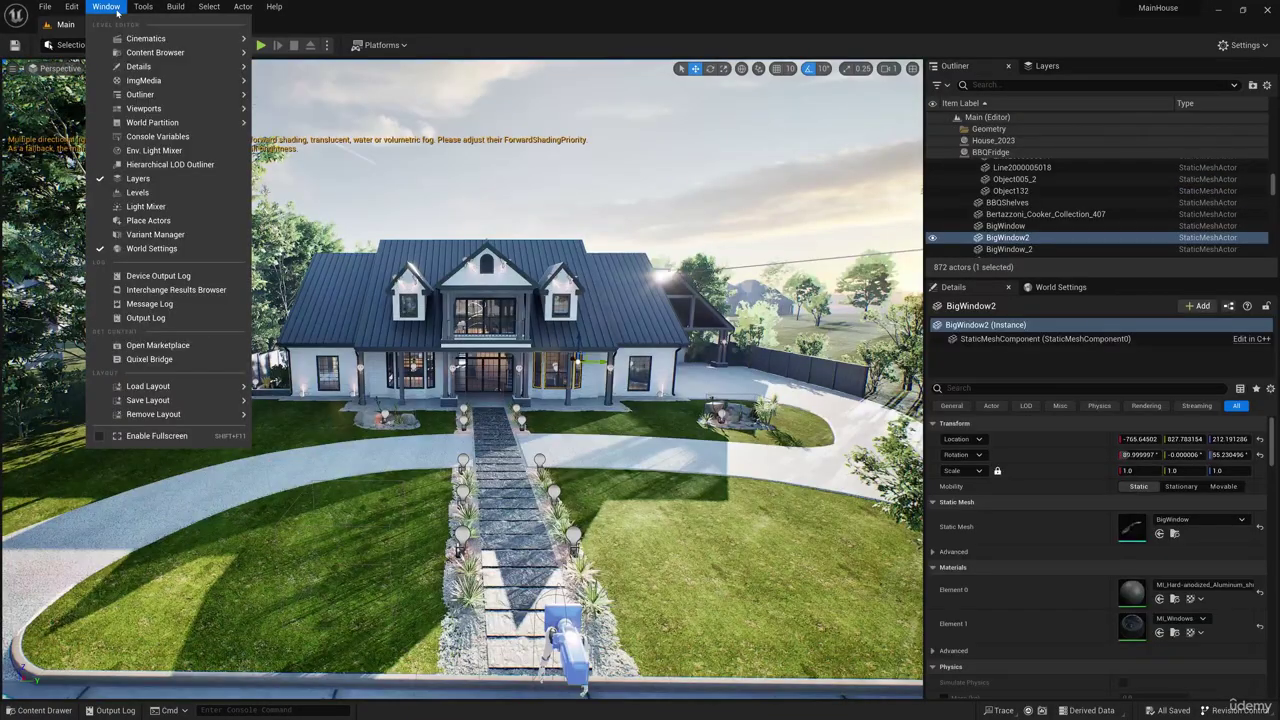
left_click(156, 195)
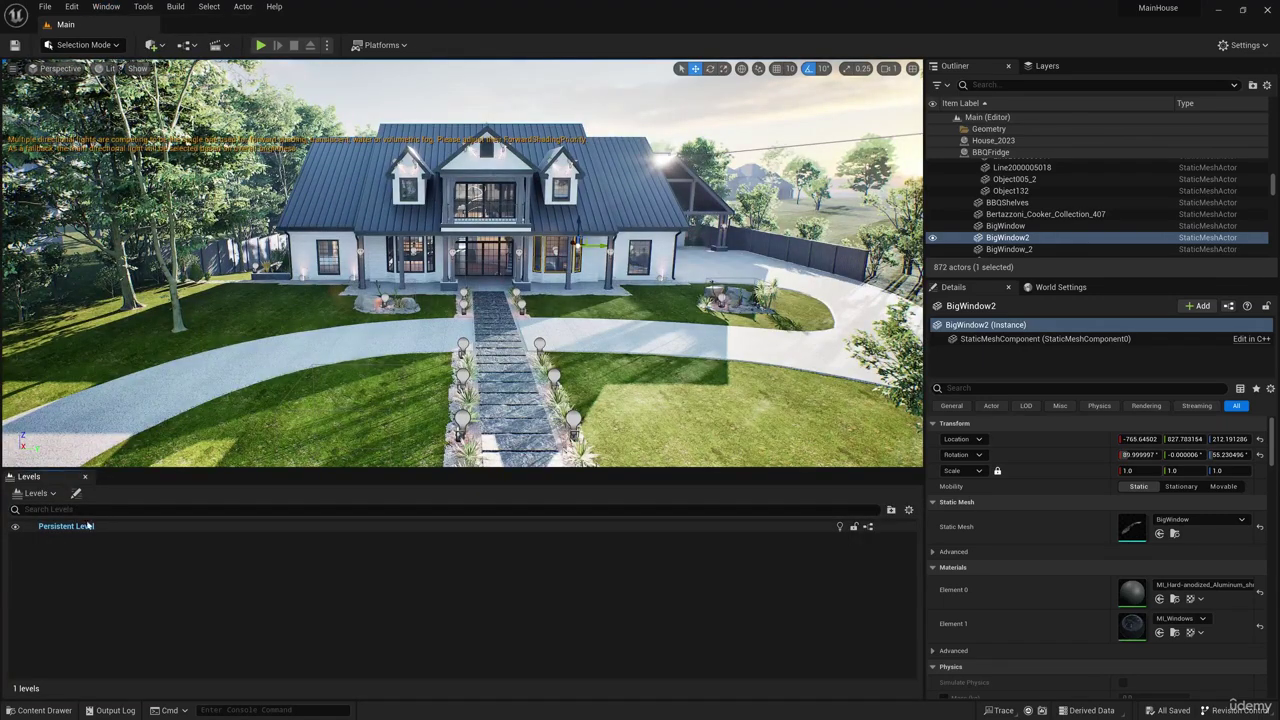
- Create a new sublevel of the persistent level from the Empty Level template
left_click(45, 526)
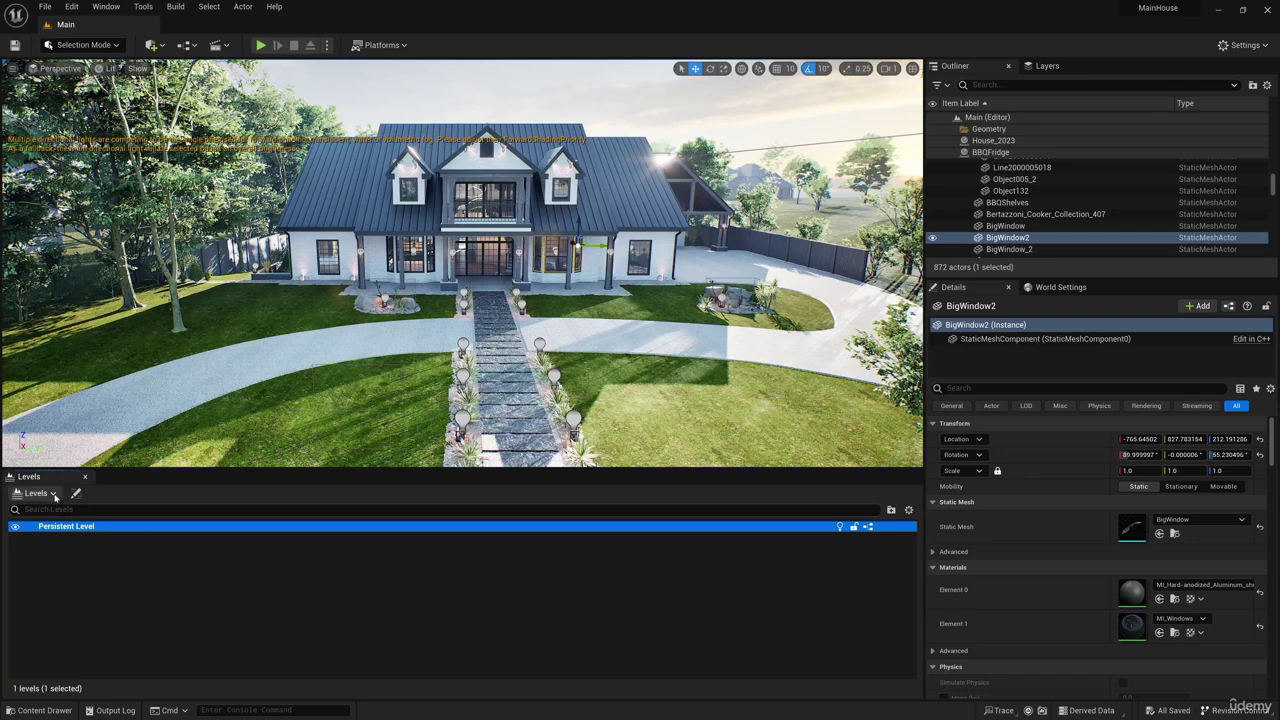
left_click(54, 494)
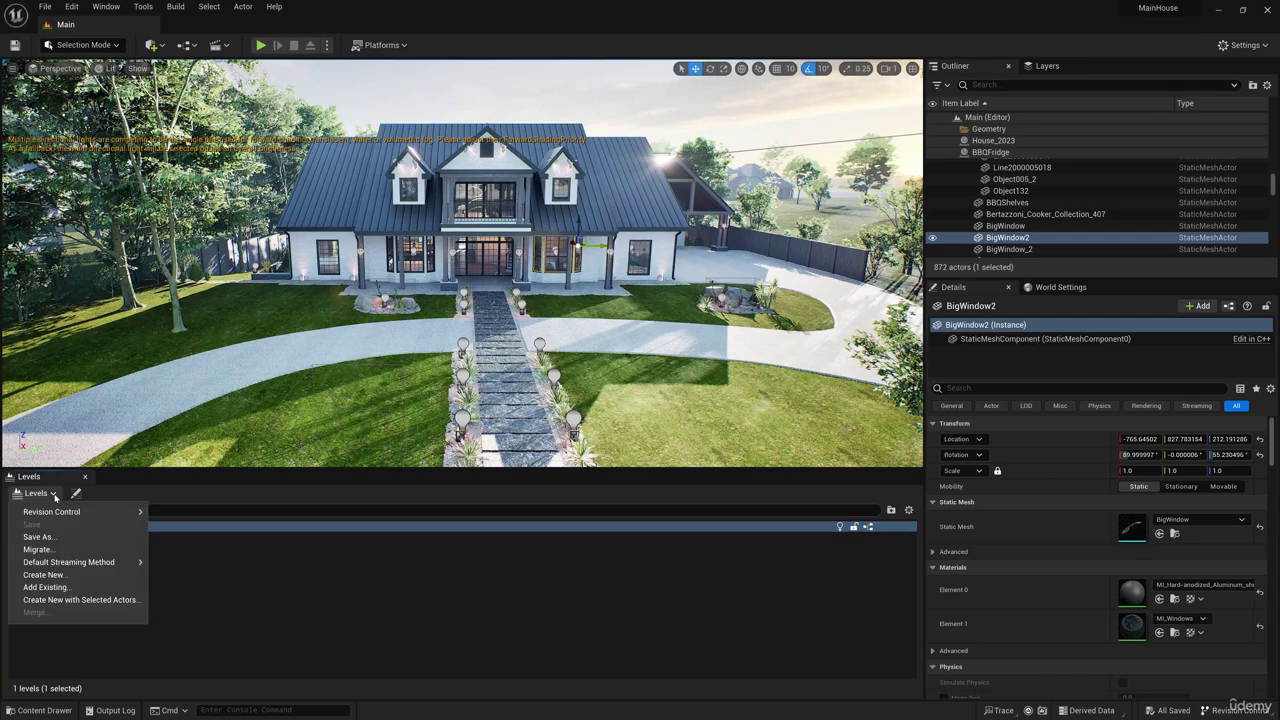
left_click(56, 576)
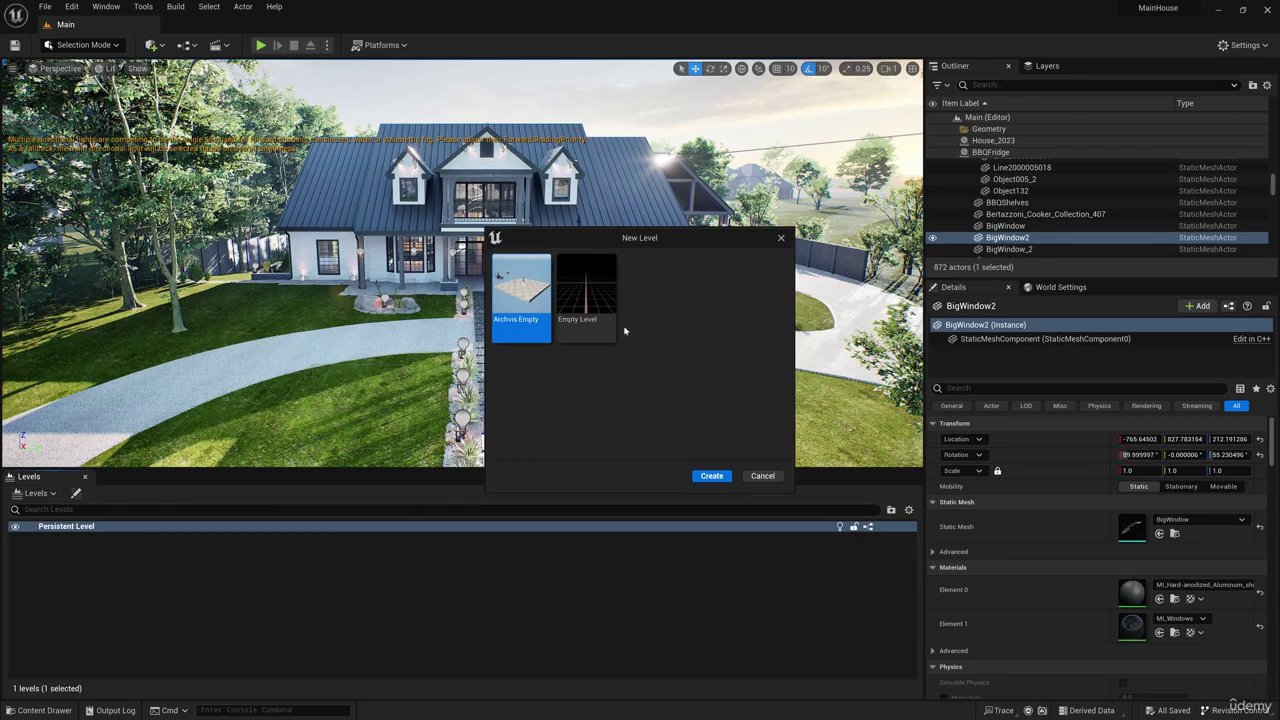
left_click(591, 298)
left_click(706, 478)
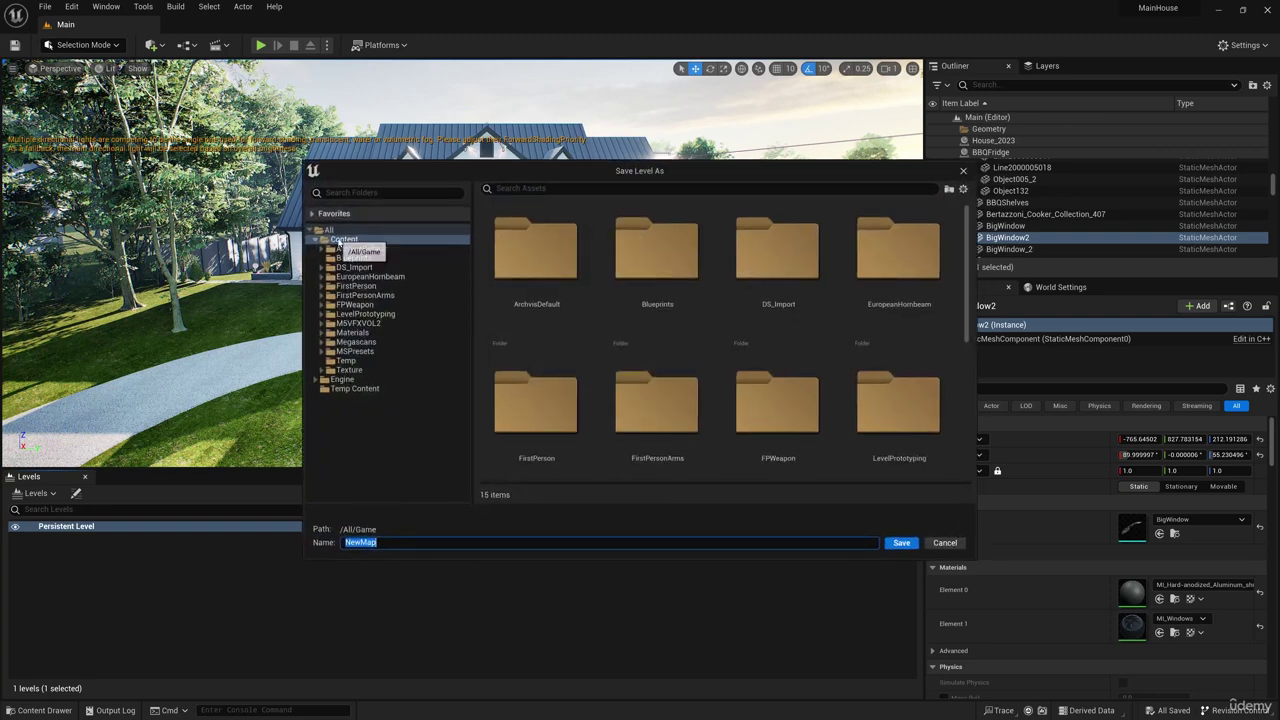
- Add a Levels folder inside Content and save the new level in it as MainGeometry
right_click(339, 242)
left_click(385, 263)
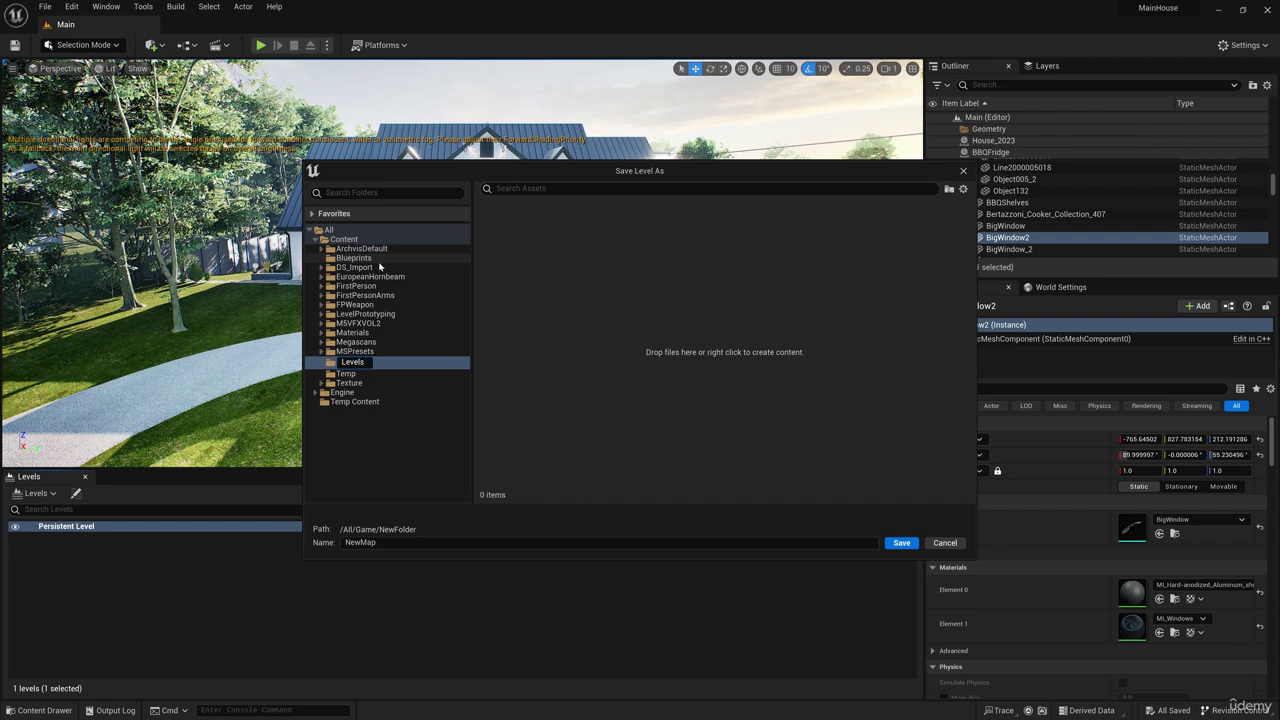
key("Return")
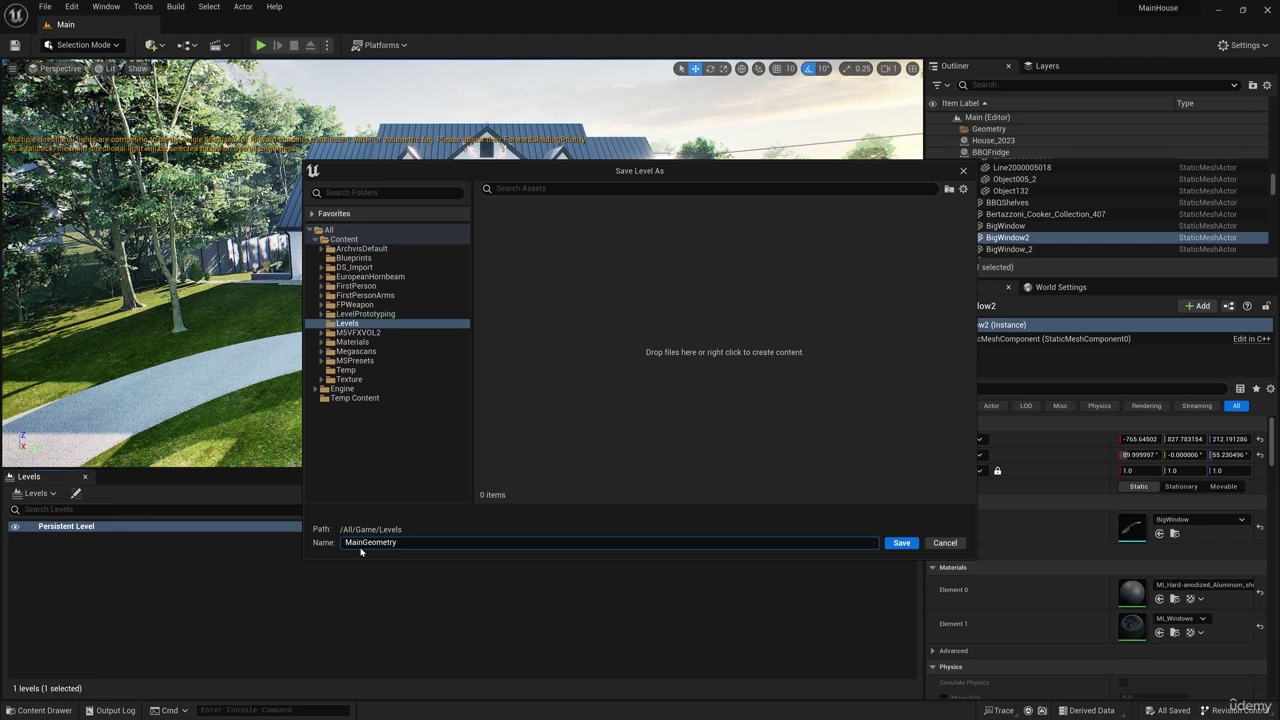
left_click(902, 543)
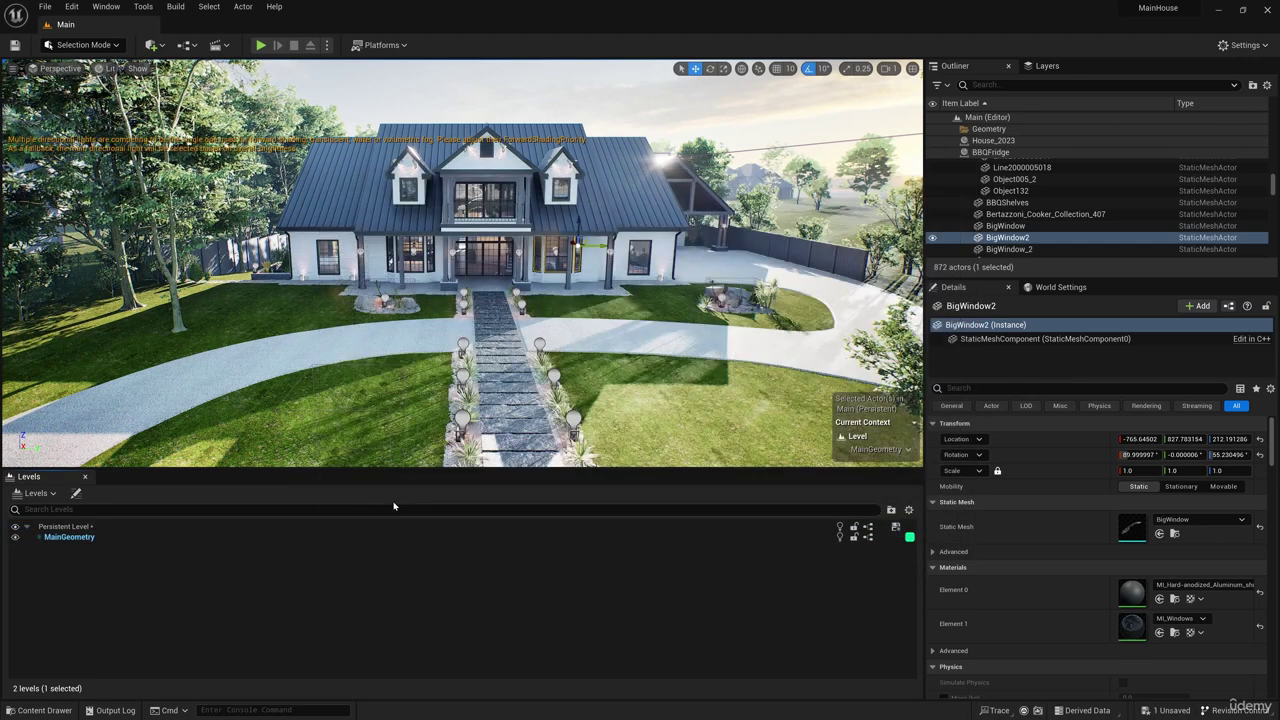
- Move House_2023 and all its child actors through Window_18 to the MainGeometry level, and save the affected packages
left_click(62, 538)
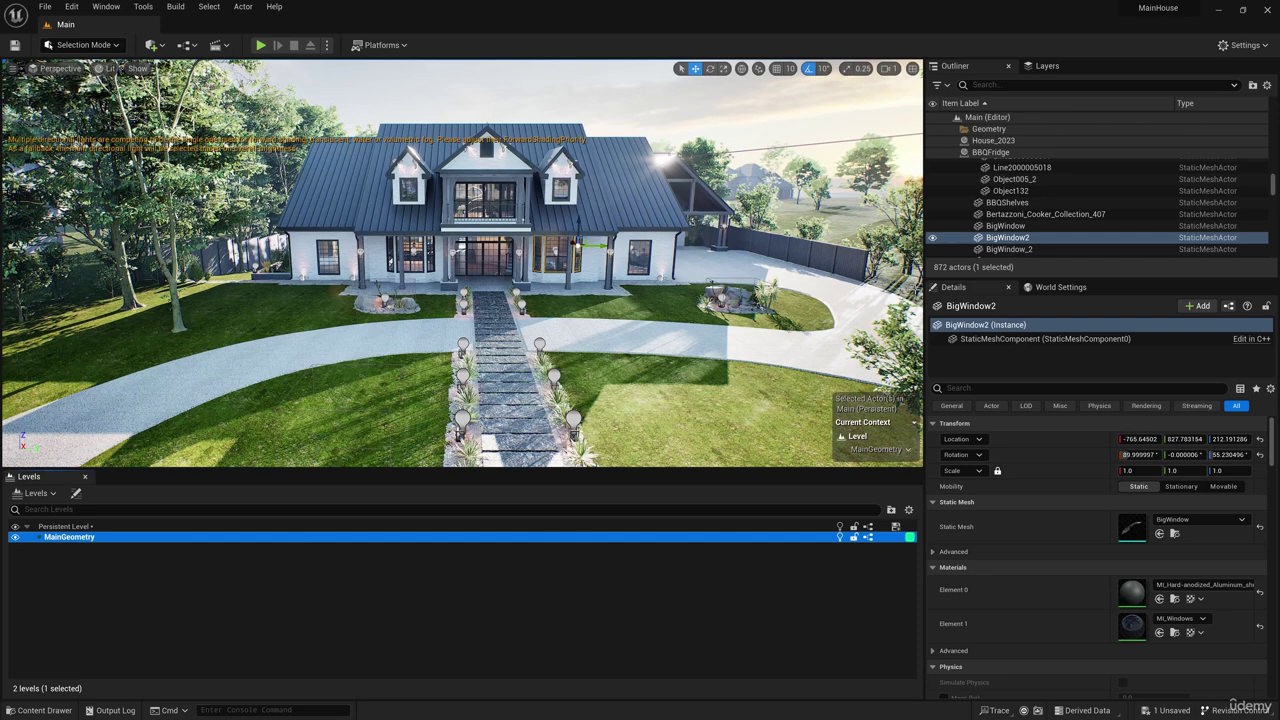
scroll(1077, 228, "up", 10)
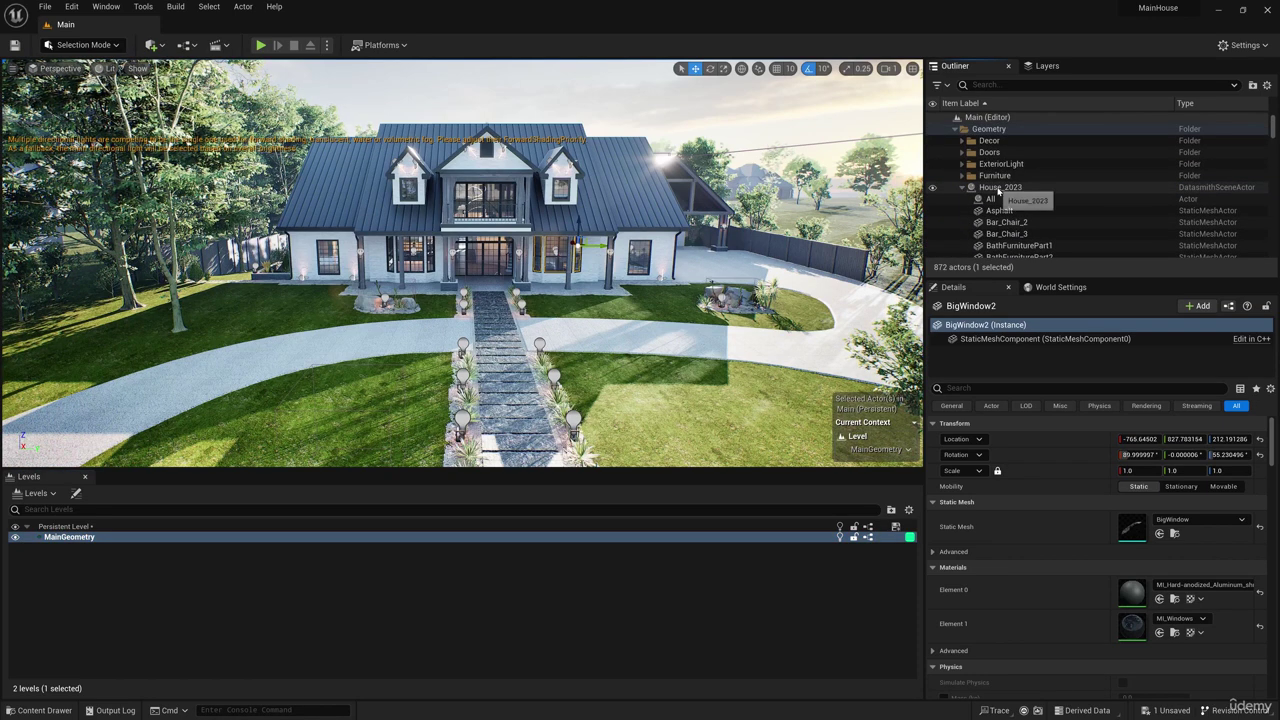
left_click(998, 188)
scroll(1030, 220, "down", 5)
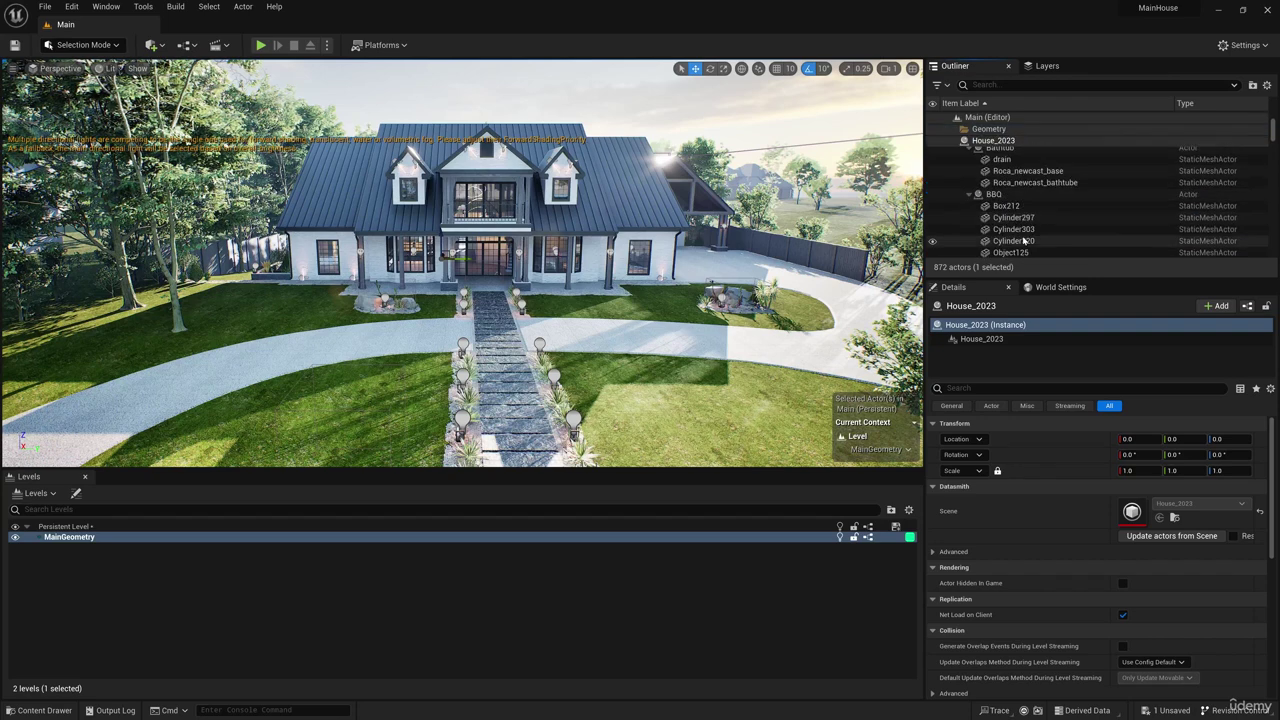
left_click_drag(1273, 134, 1272, 244)
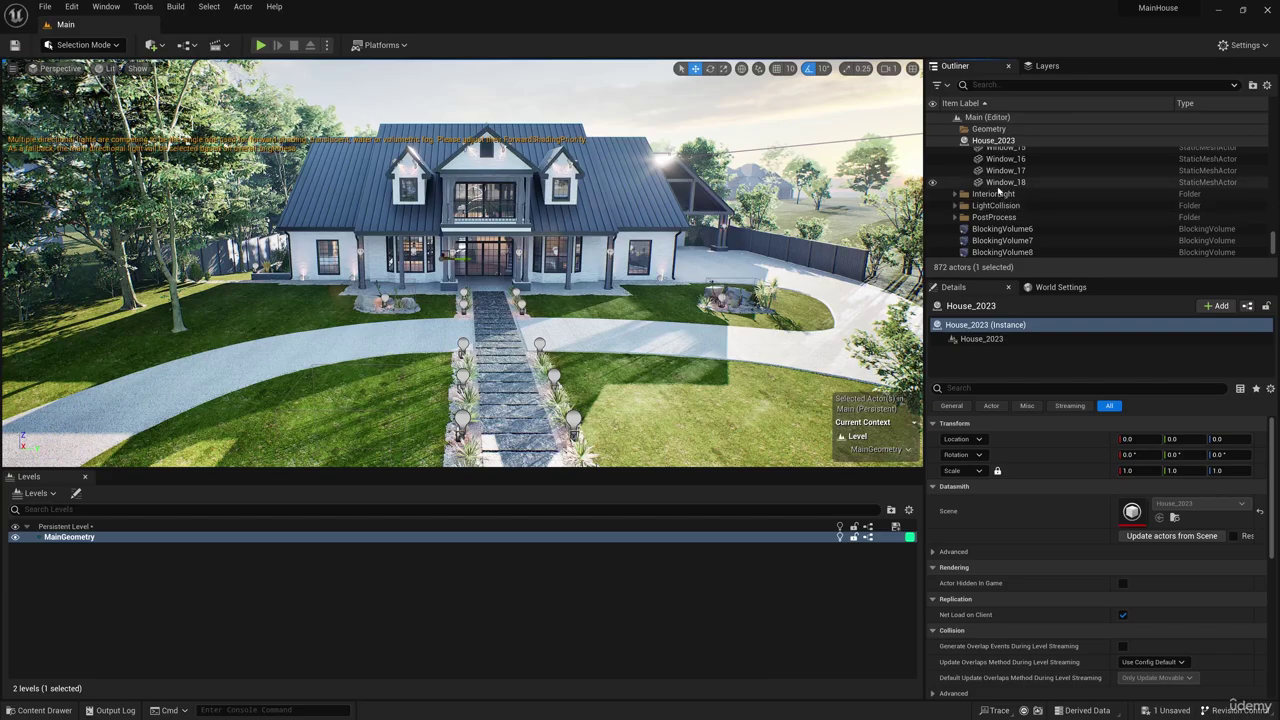
left_click(998, 184, "shift")
mouse_move(706, 264)
right_mouse_down()
mouse_move(800, 250)
mouse_move(620, 270)
mouse_move(720, 274)
mouse_move(706, 263)
right_mouse_up()
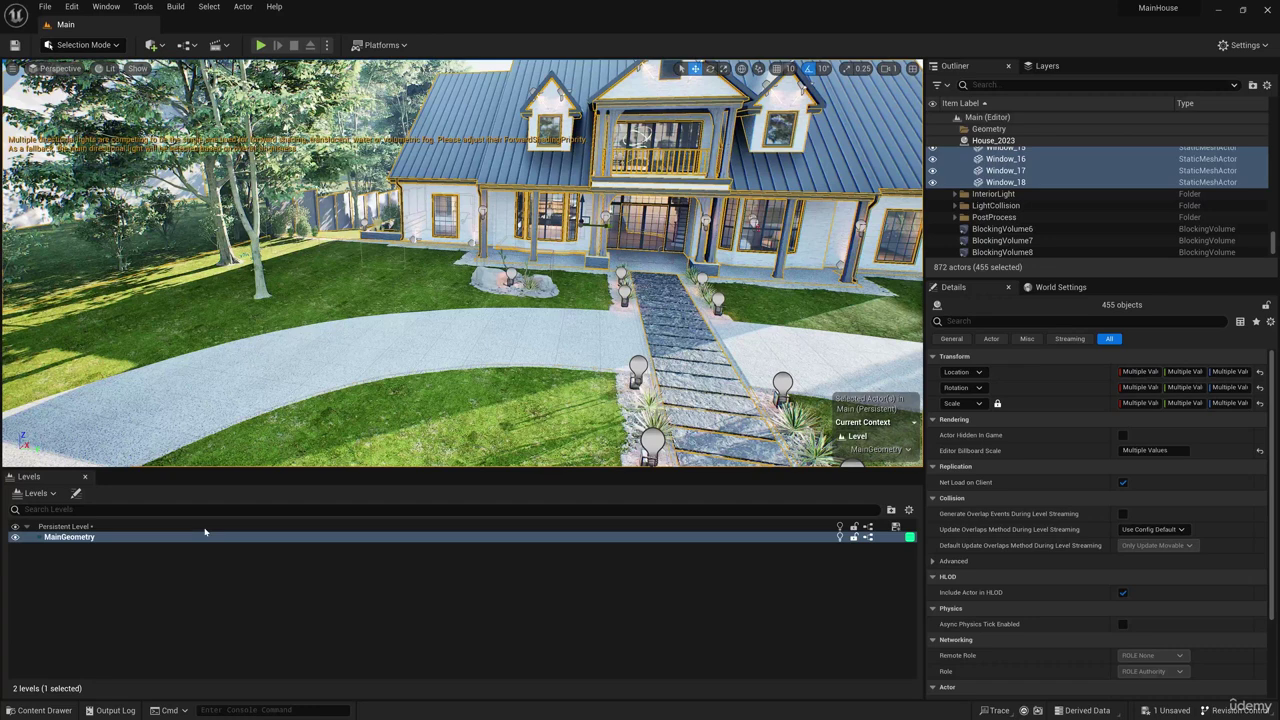
right_click(71, 540)
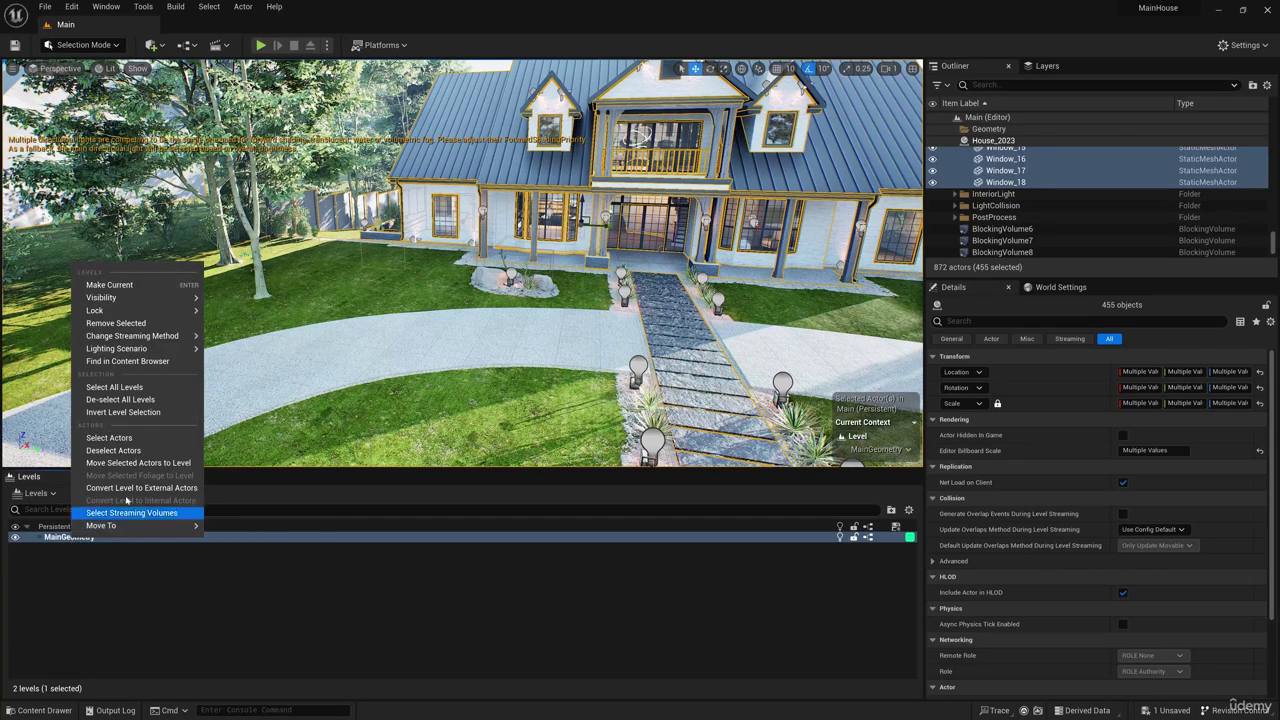
left_click(135, 464)
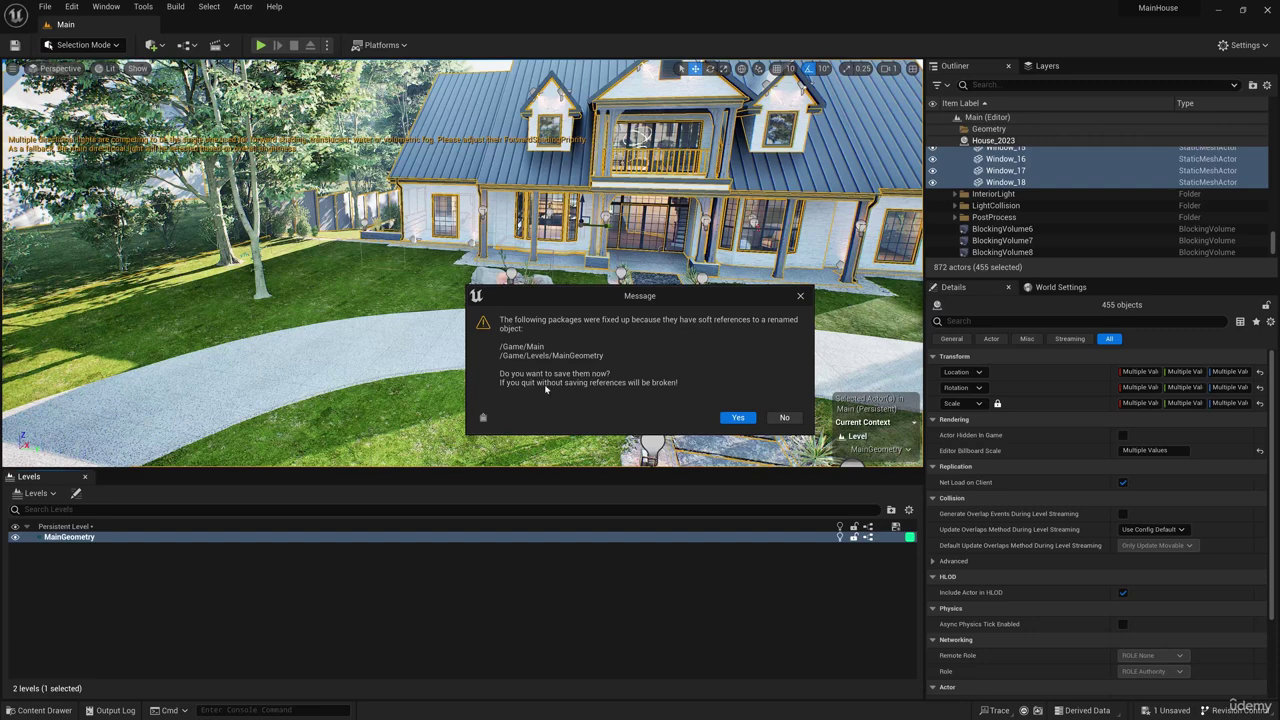
left_click(738, 418)
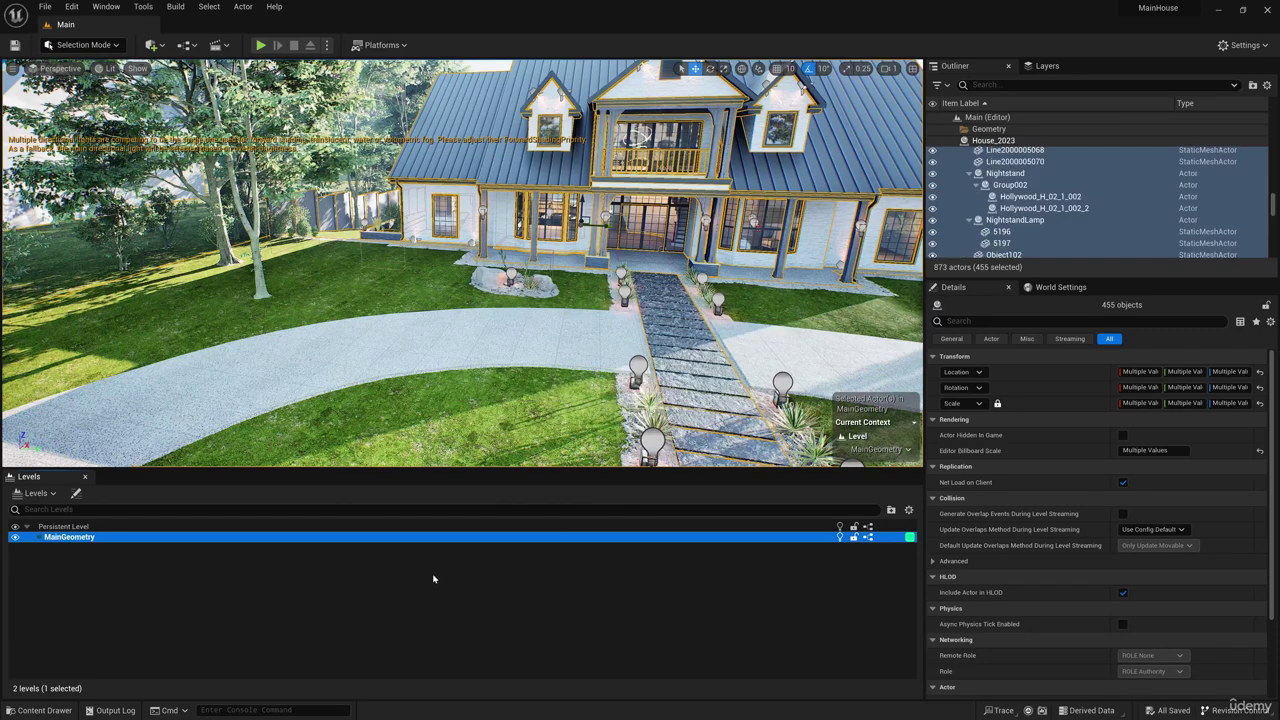
- Toggle the visibility of the MainGeometry level to check which parts of the house are still outside it
left_click(15, 538)
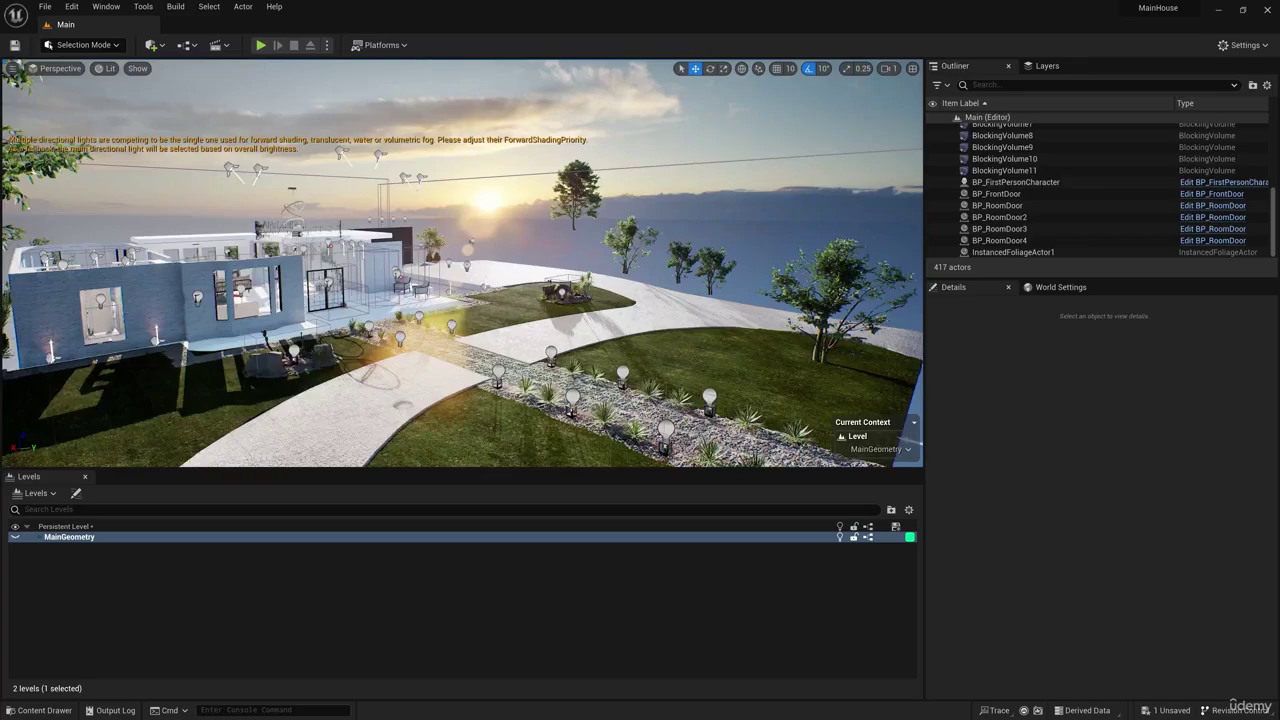
key("s")
right_click_drag(462, 263, 350, 330)
key("d")
key("w")
left_click(14, 539)
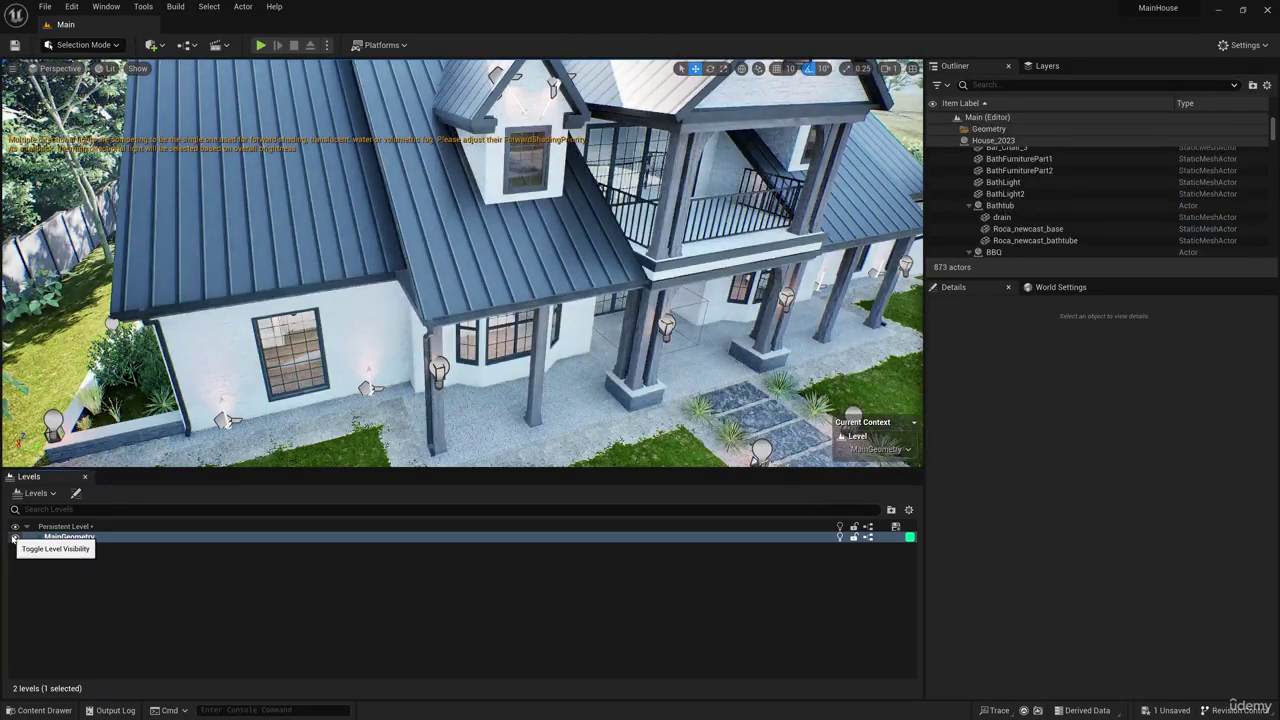
left_click(14, 539)
left_click(14, 539)
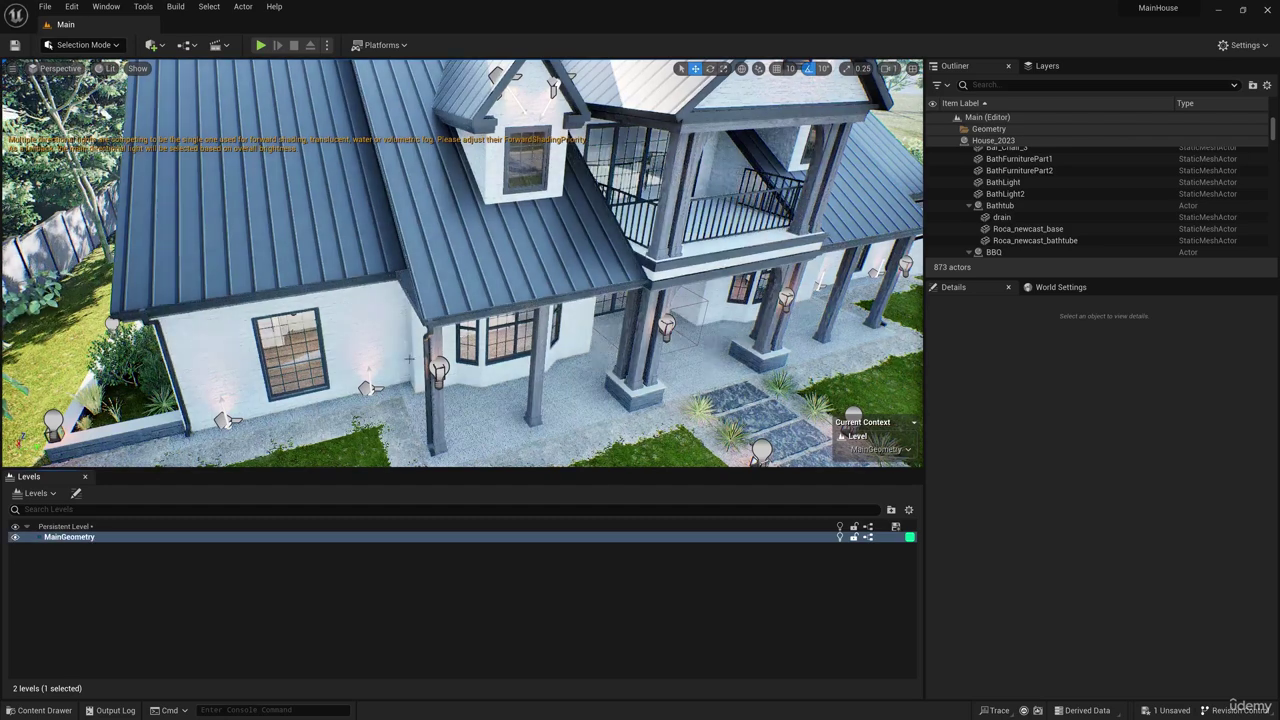
- Move all ten actors in the Aditional folder, from 123_Object216 to Walls_new_Object244, to the MainGeometry level
left_click(14, 539)
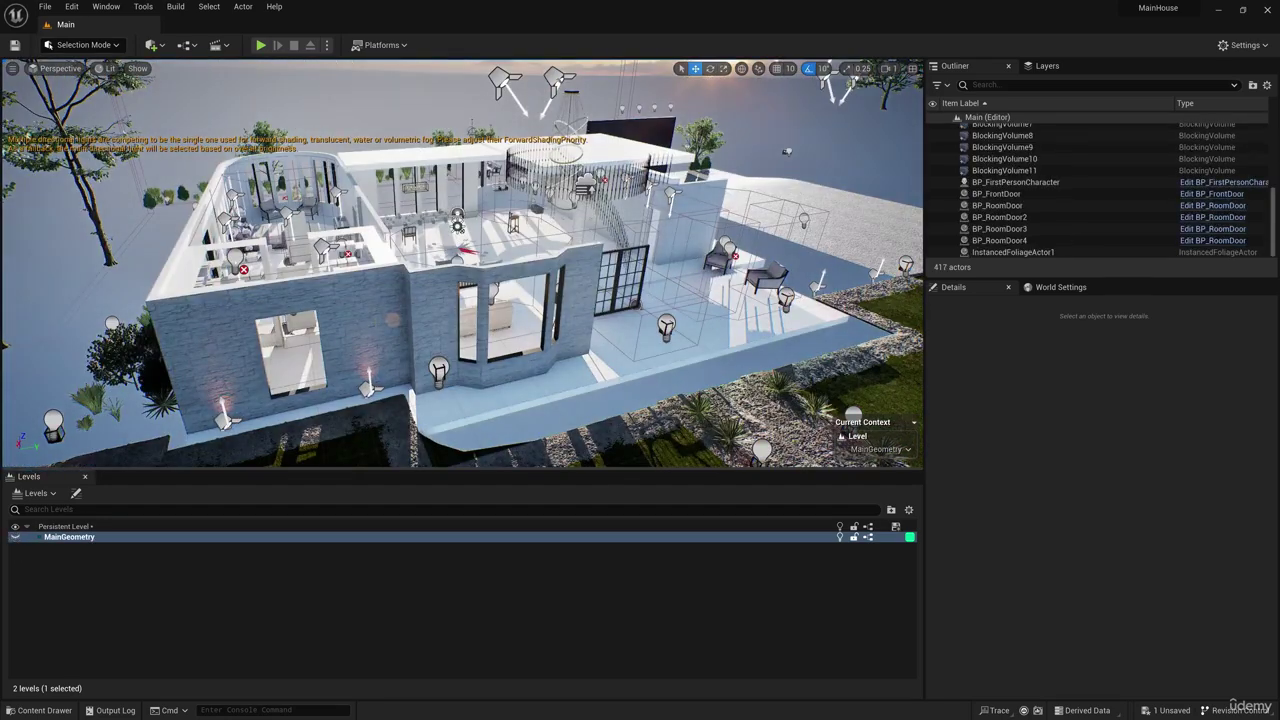
left_click(427, 302, "ctrl")
right_click_drag(427, 302, 378, 255)
scroll(1030, 209, "up", 2)
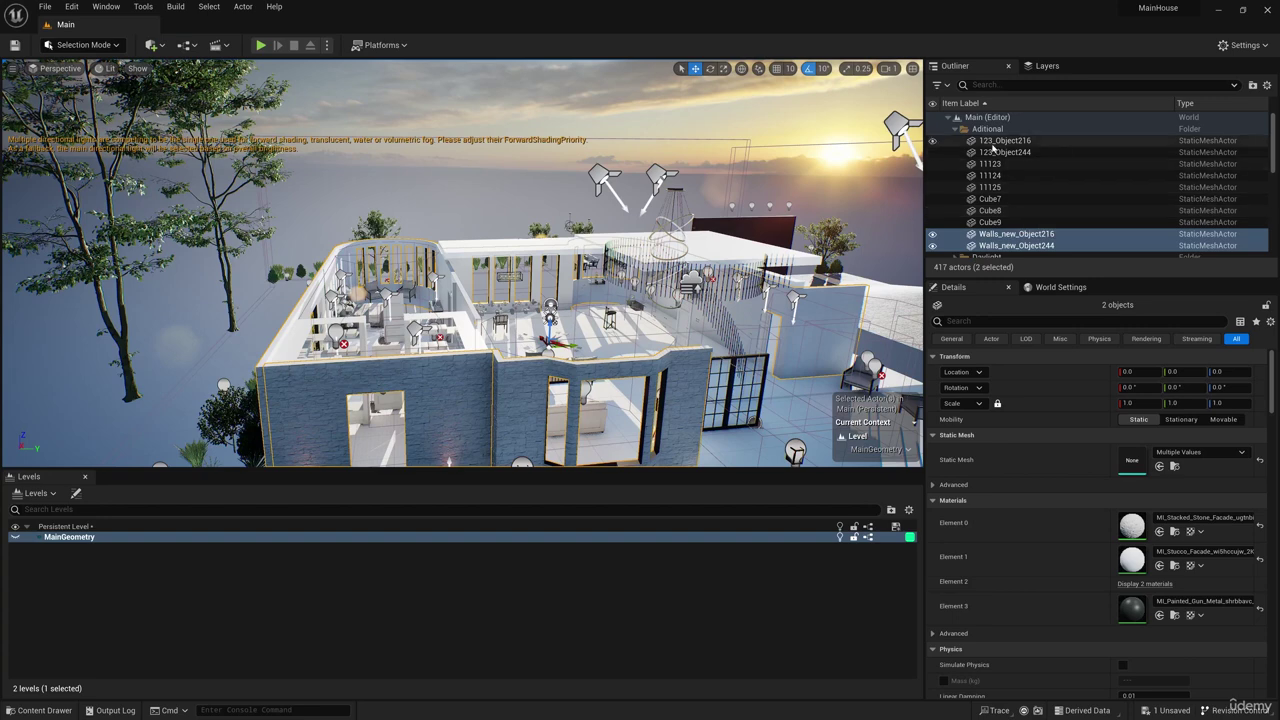
left_click(1003, 141)
left_click(993, 246, "shift")
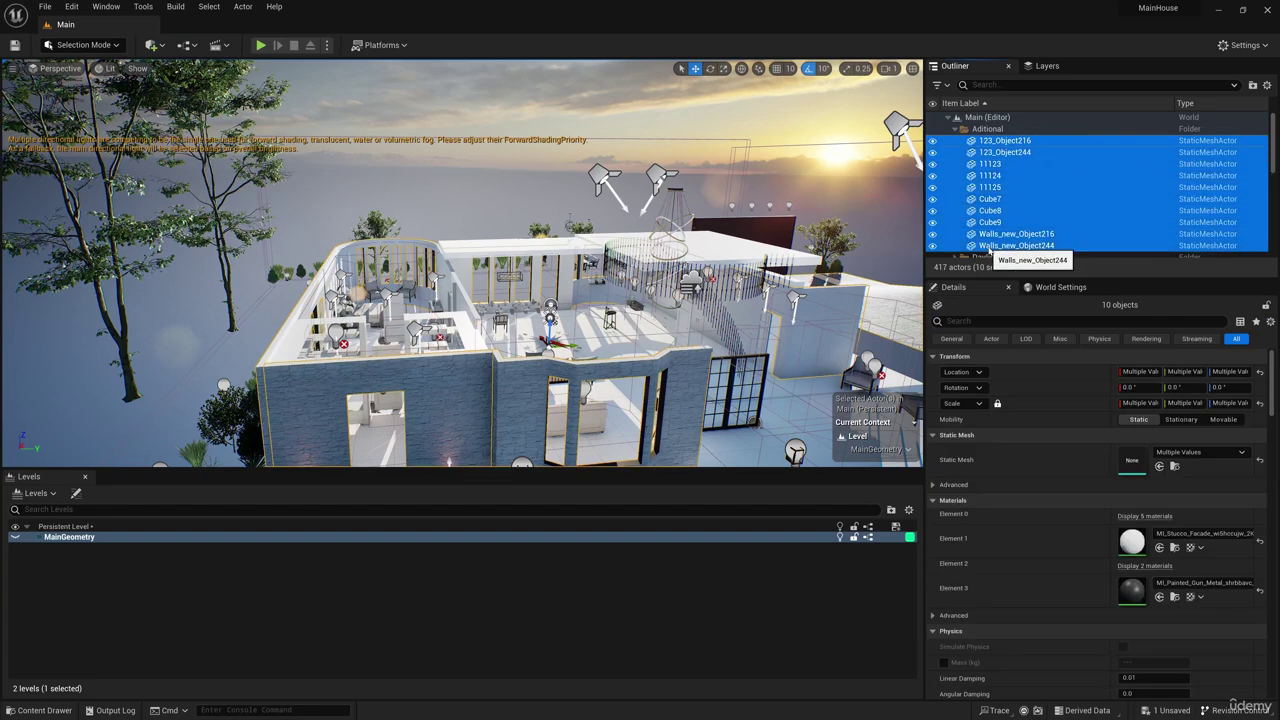
left_click(16, 537)
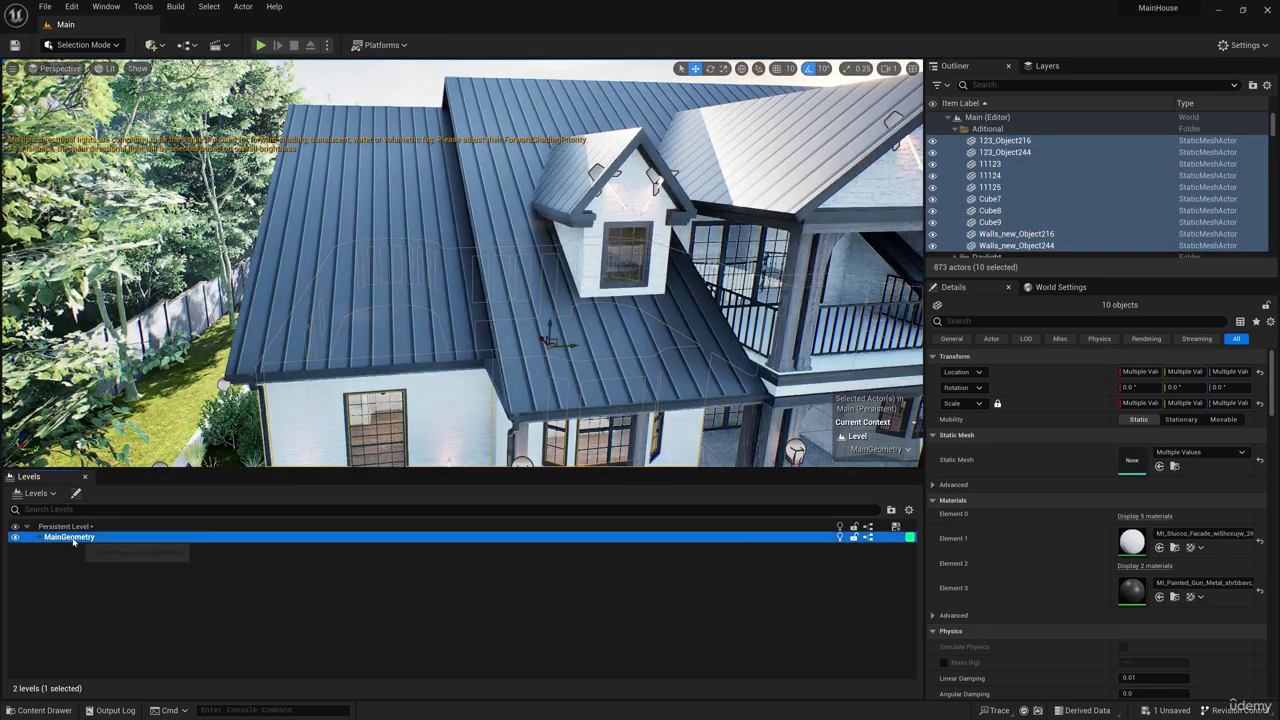
right_click(76, 538)
left_click(140, 463)
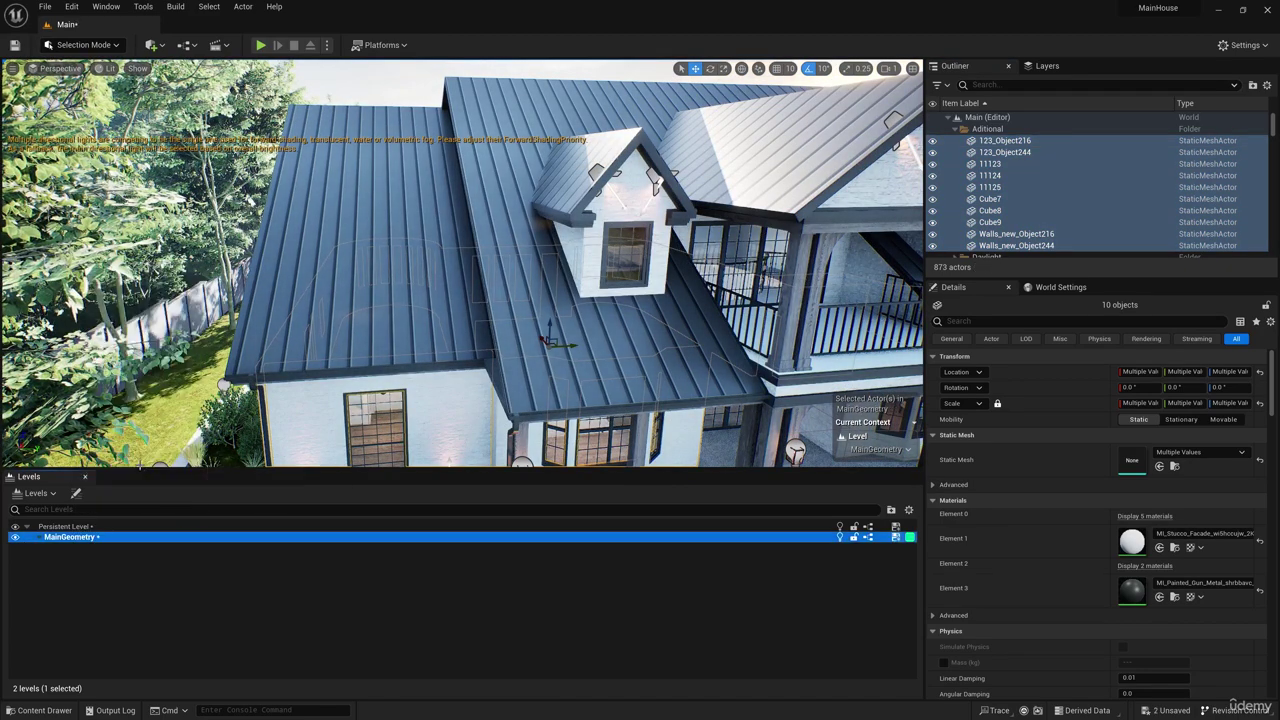
- With MainGeometry hidden, select Cube2, Cube3 and Cube4 from the LightCollision folder, show the level again and move them to it
left_click(16, 537)
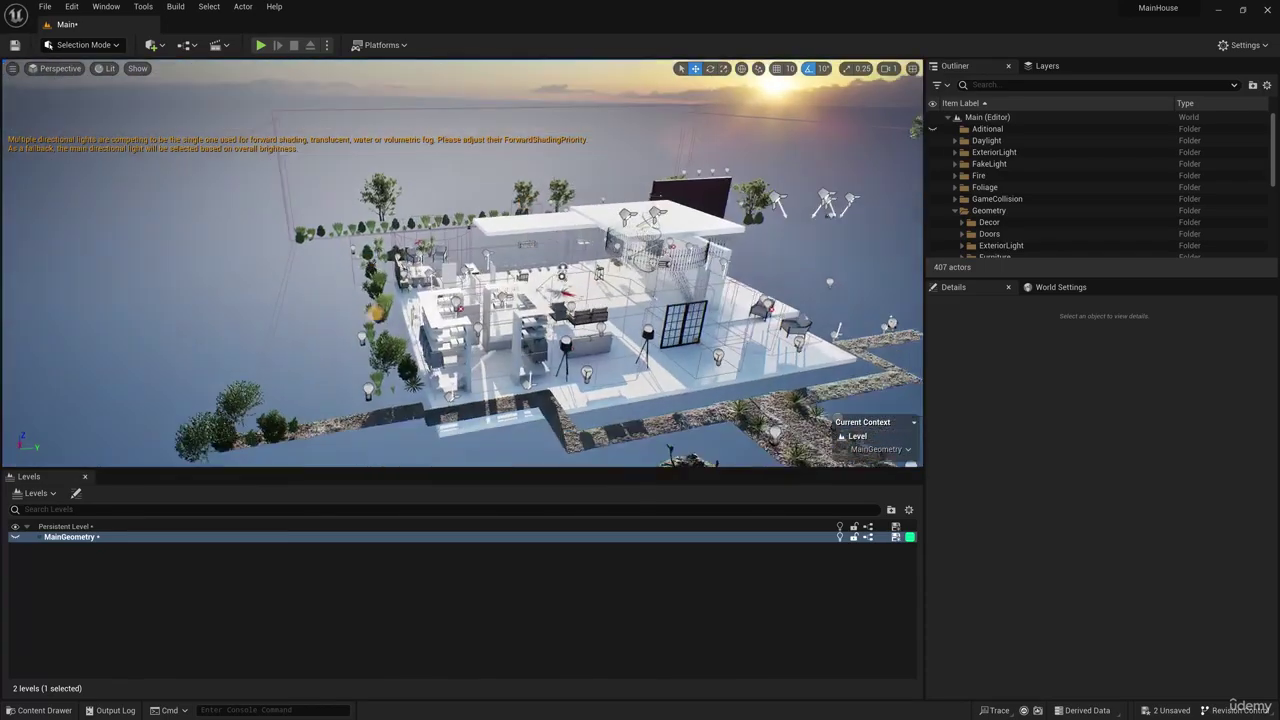
right_click_drag(462, 262, 500, 300)
key("w")
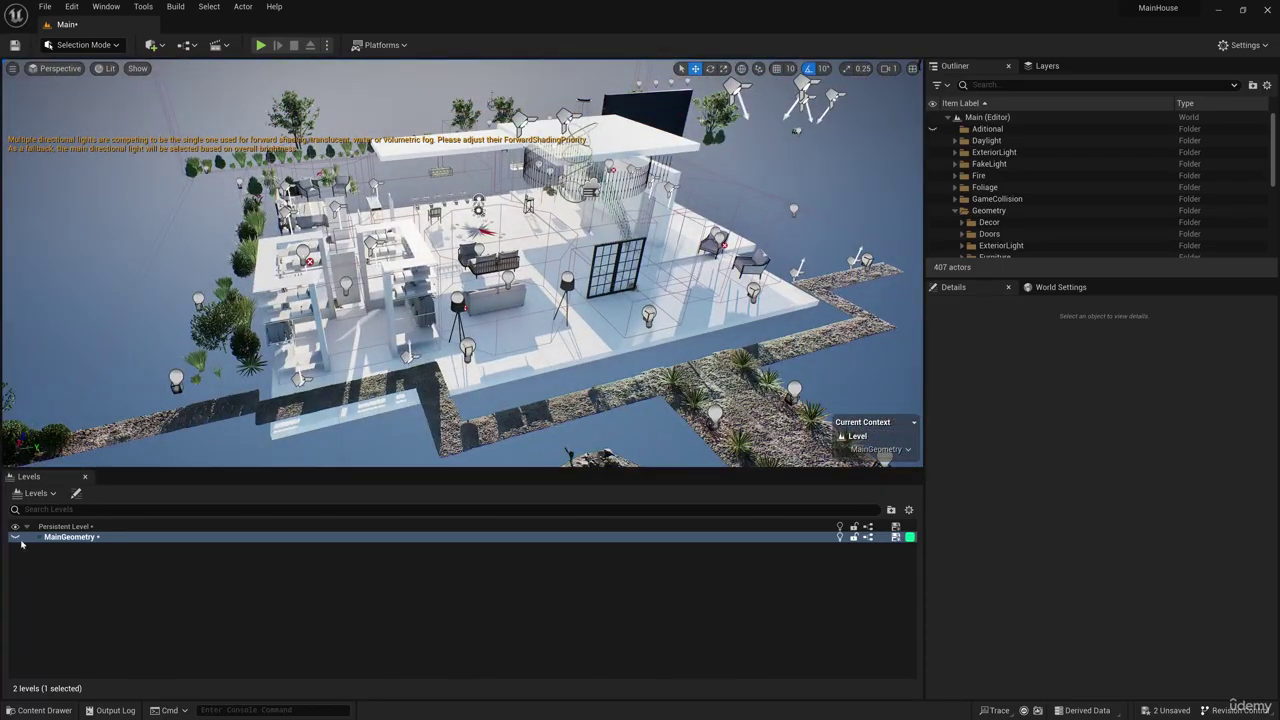
left_click(566, 344)
left_click(640, 138, "ctrl")
key("w")
mouse_move(651, 137)
right_mouse_down()
mouse_move(700, 130)
mouse_move(655, 150)
right_mouse_up()
key("s")
left_click(760, 150, "ctrl")
key("a")
right_click_drag(740, 160, 800, 180)
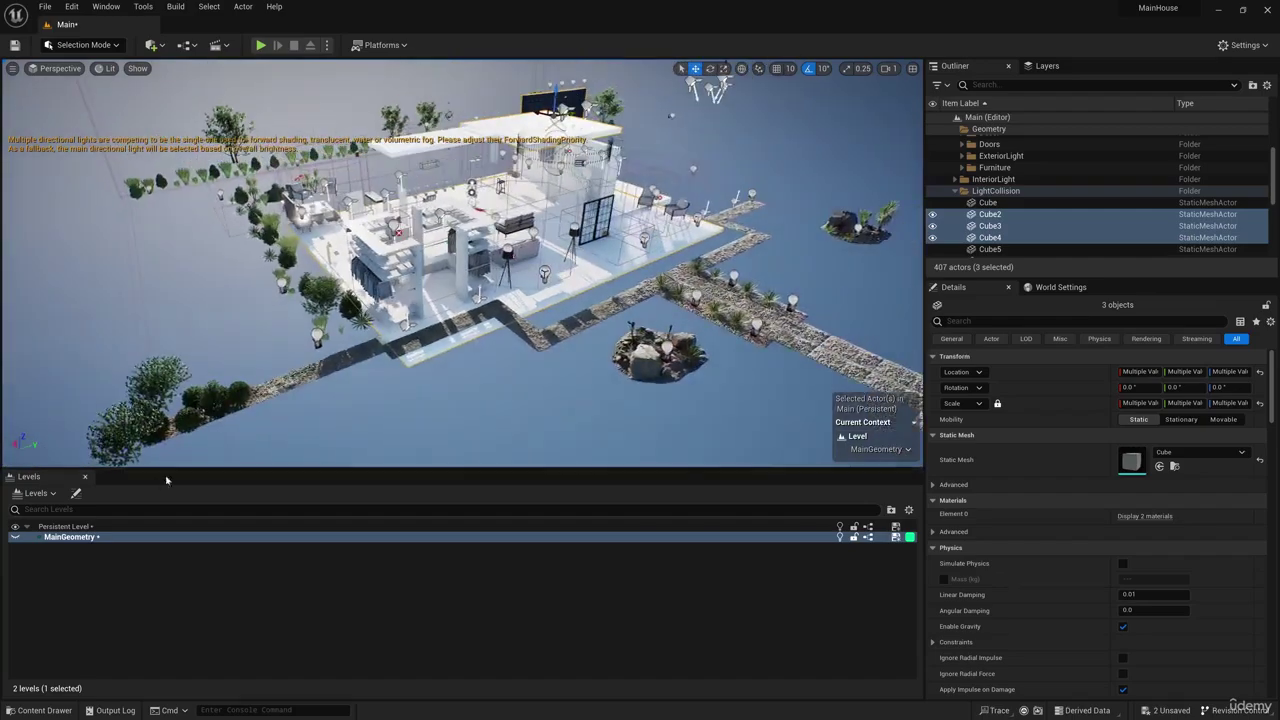
left_click(15, 538)
right_click(70, 537)
left_click(129, 463)
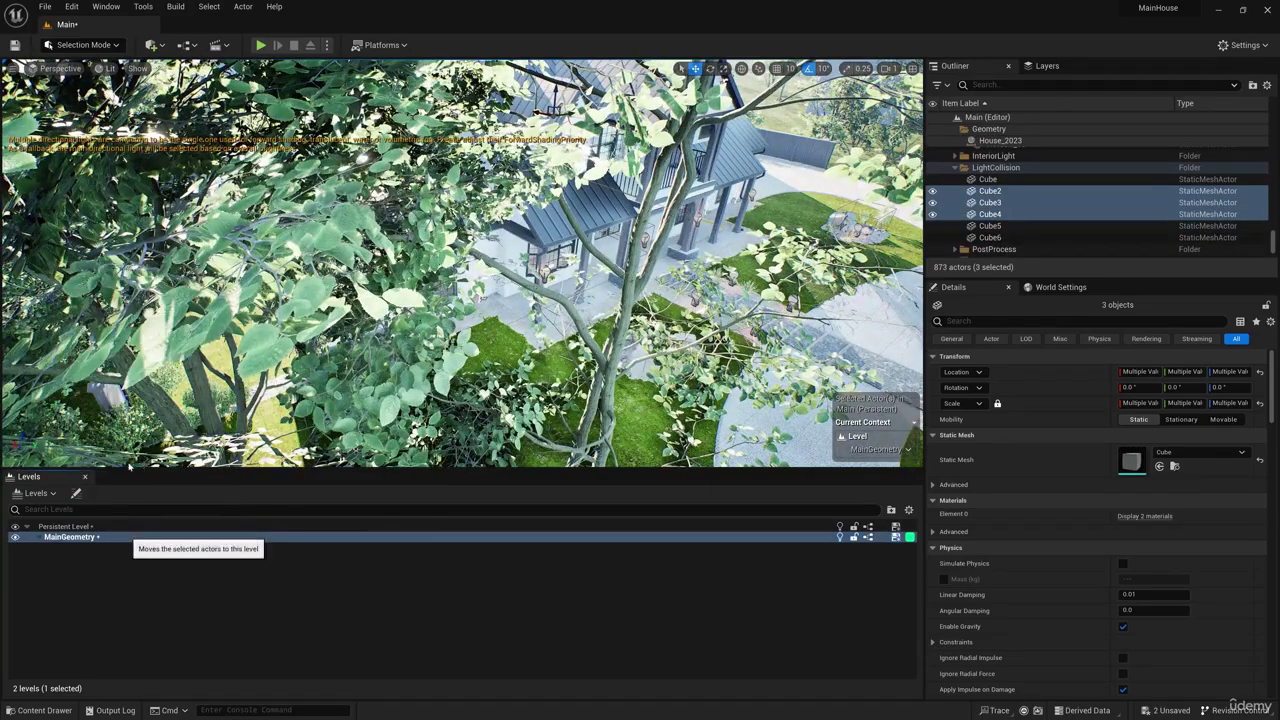
- Move the remaining LightCollision meshes Cube, Cube5 and Cube6 to the MainGeometry level, hiding it for selection and showing it again
right_click_drag(400, 290, 440, 280)
key("w")
left_click(14, 538)
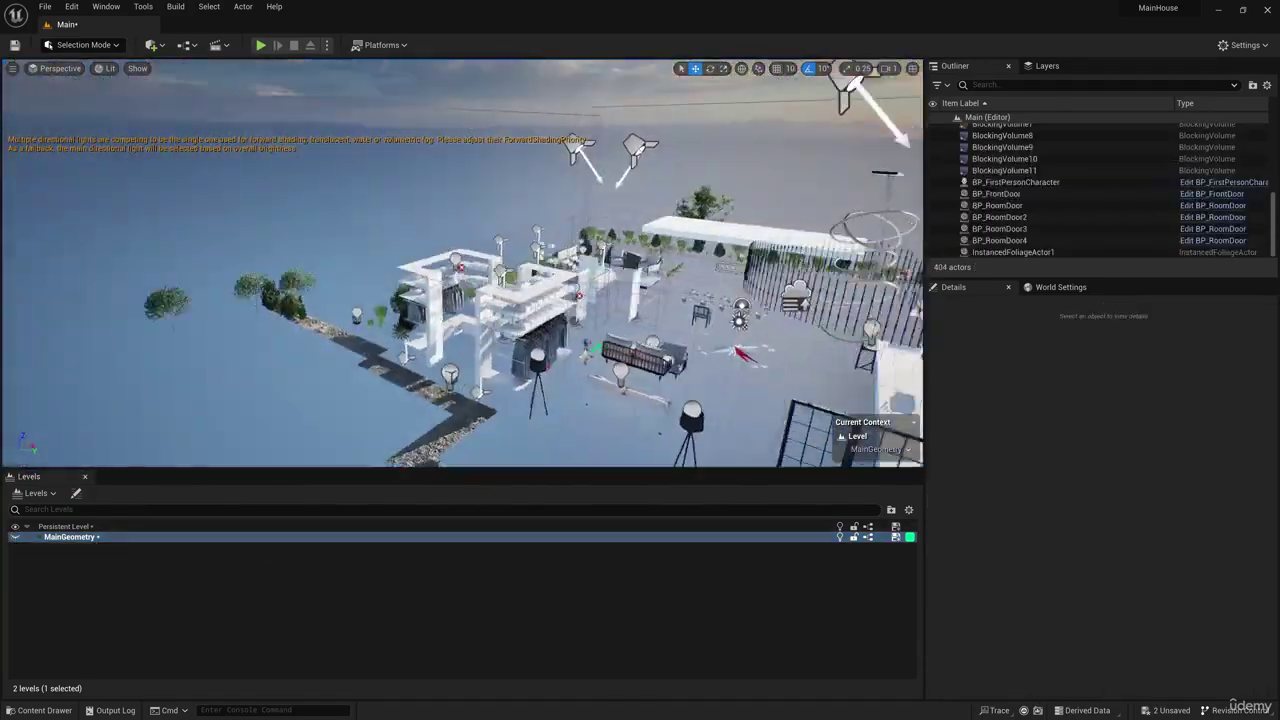
right_click_drag(366, 240, 367, 232)
key("s")
left_click(367, 229)
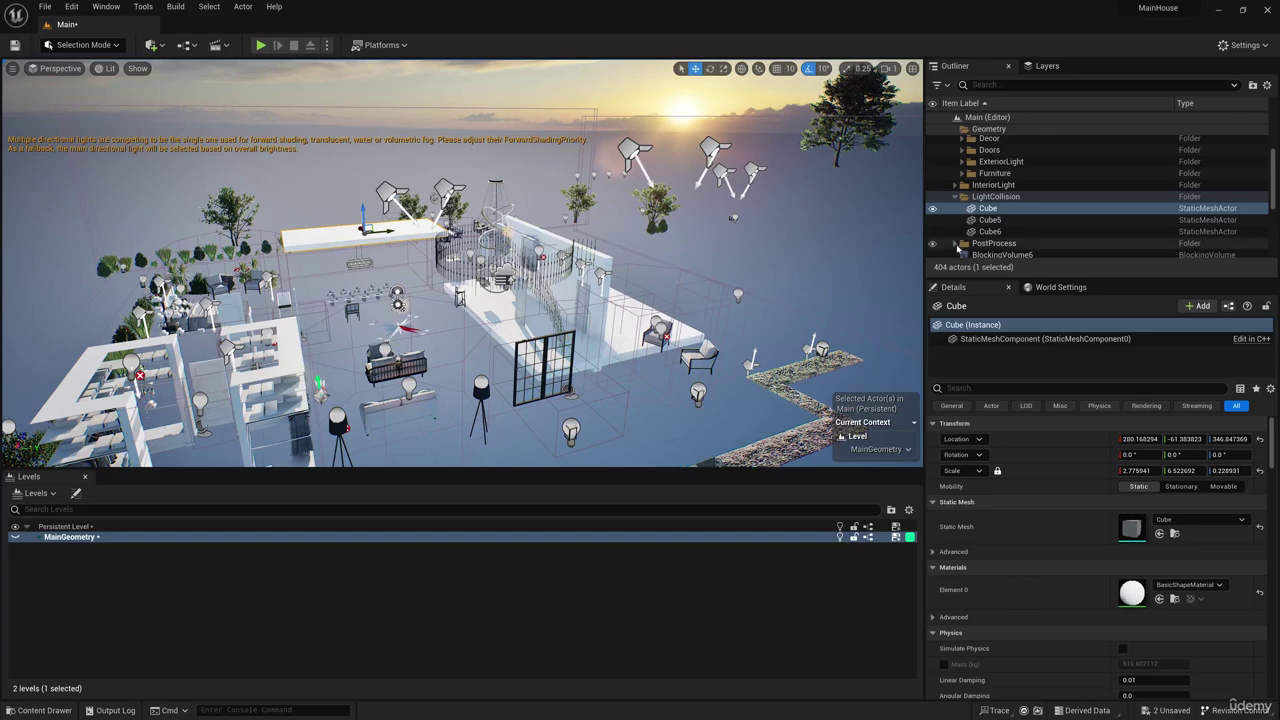
left_click(990, 231, "shift")
left_click(14, 538)
right_click(85, 538)
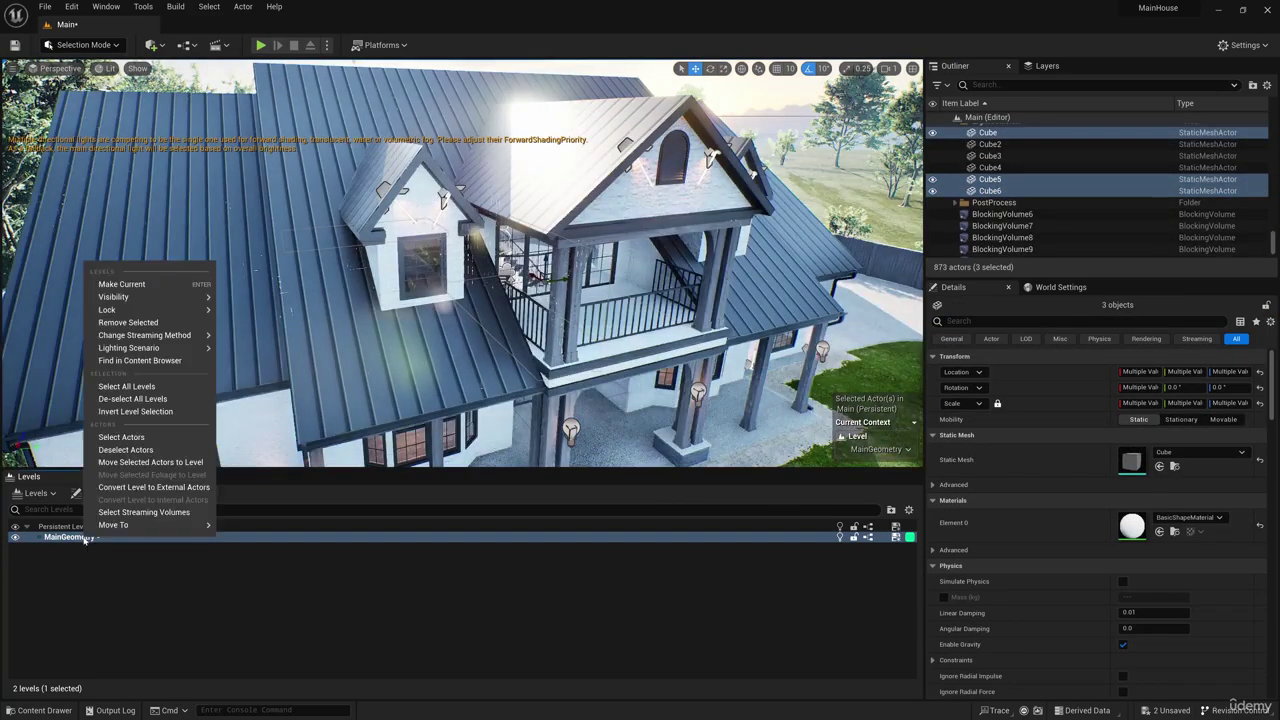
left_click(150, 462)
- Hide the MainGeometry level and create an empty level named InteriorFurniture in the Levels folder
left_click(14, 538)
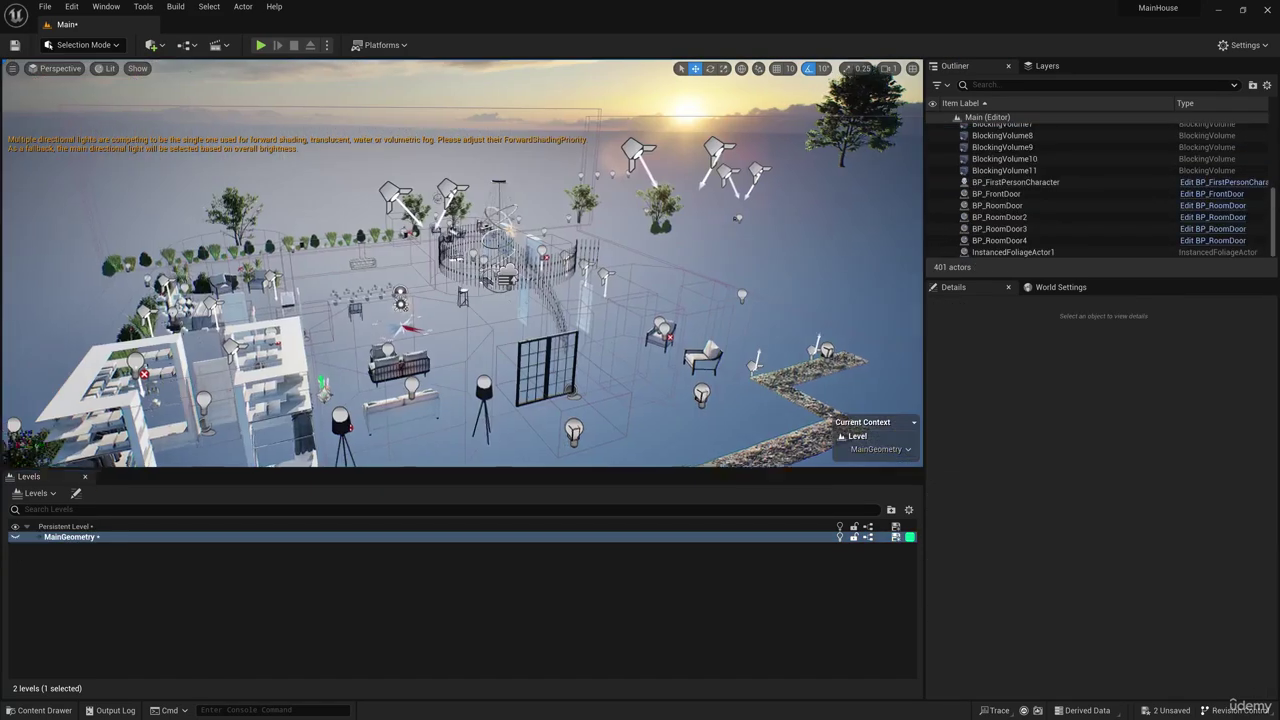
left_click_drag(462, 270, 520, 310, "alt")
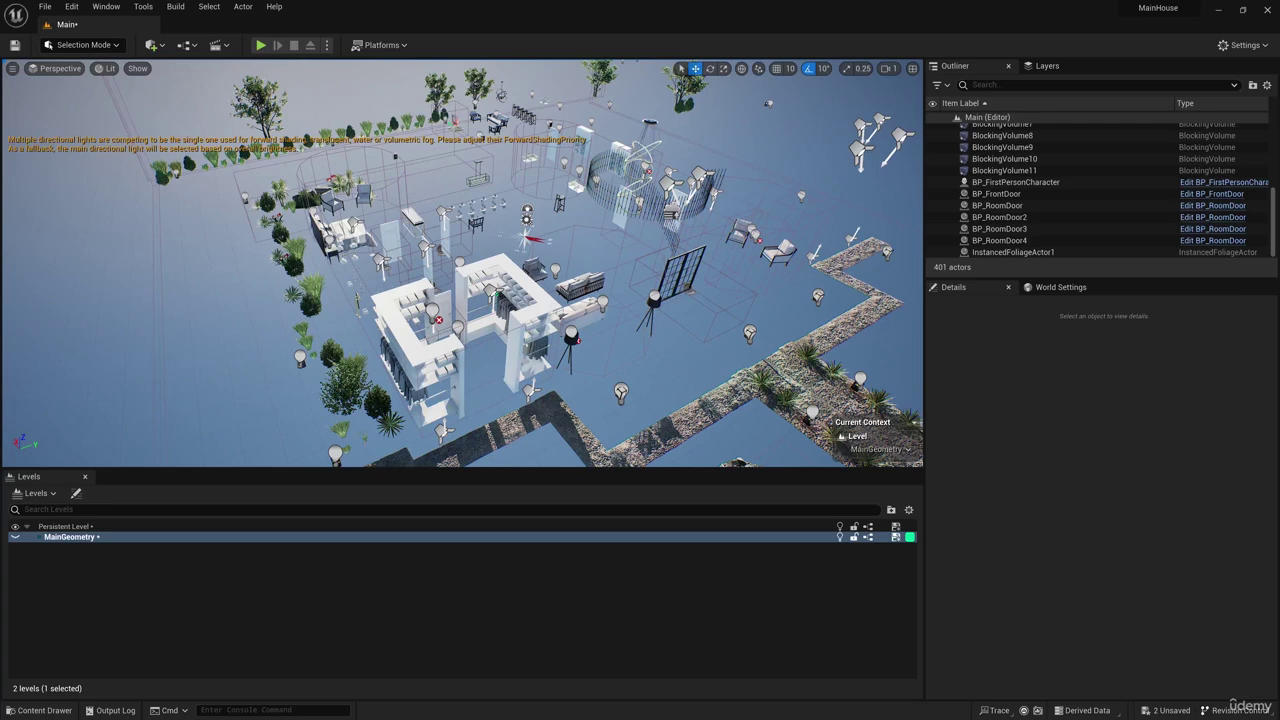
left_click(52, 494)
left_click(44, 574)
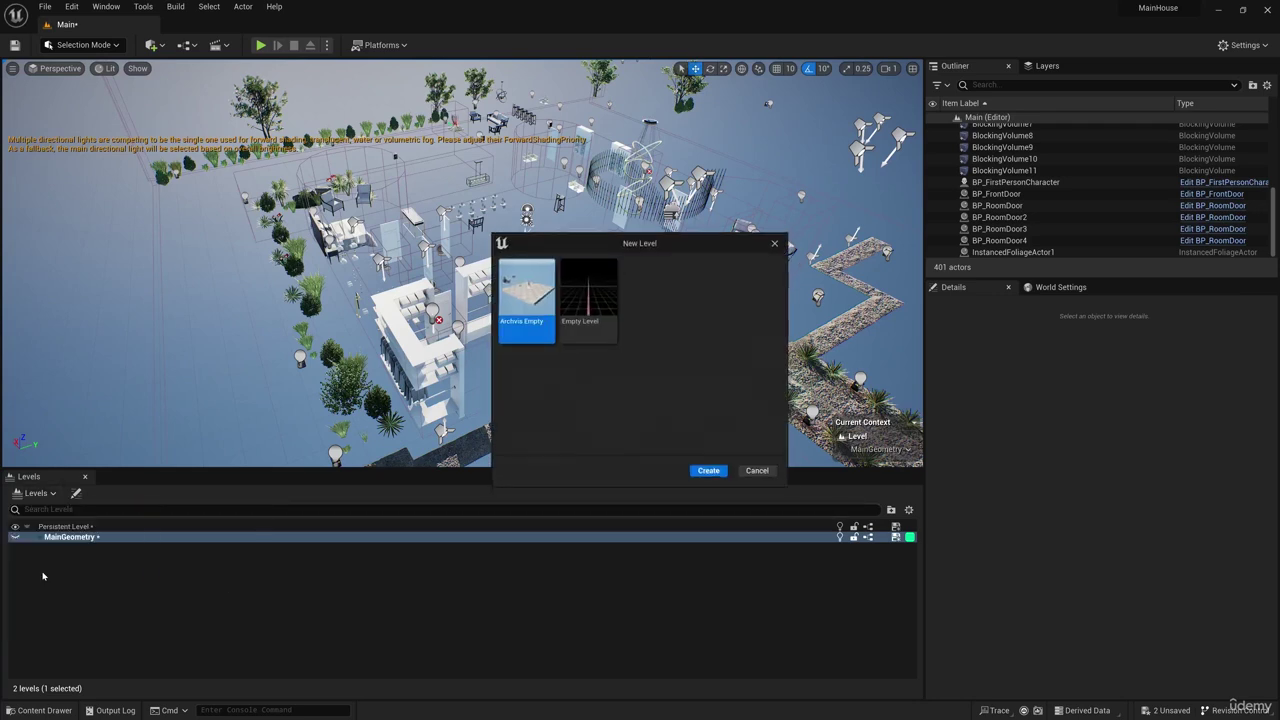
left_click(581, 320)
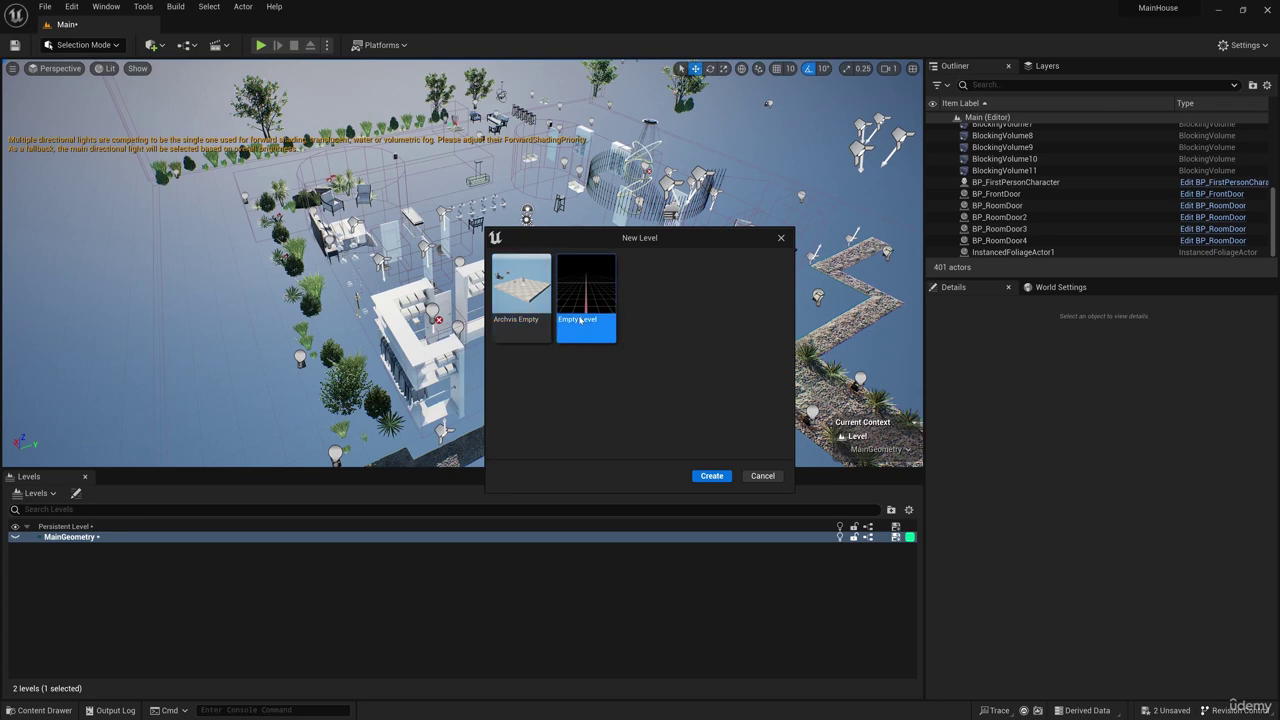
left_click(712, 477)
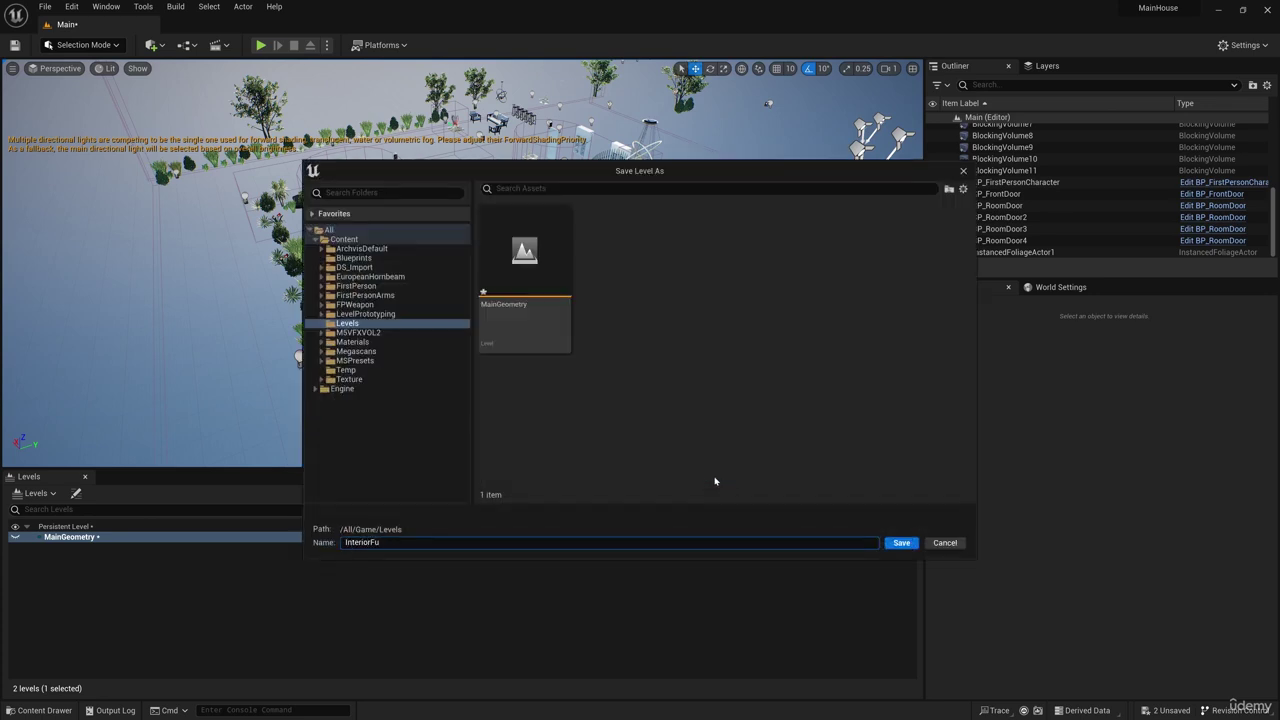
left_click(899, 543)
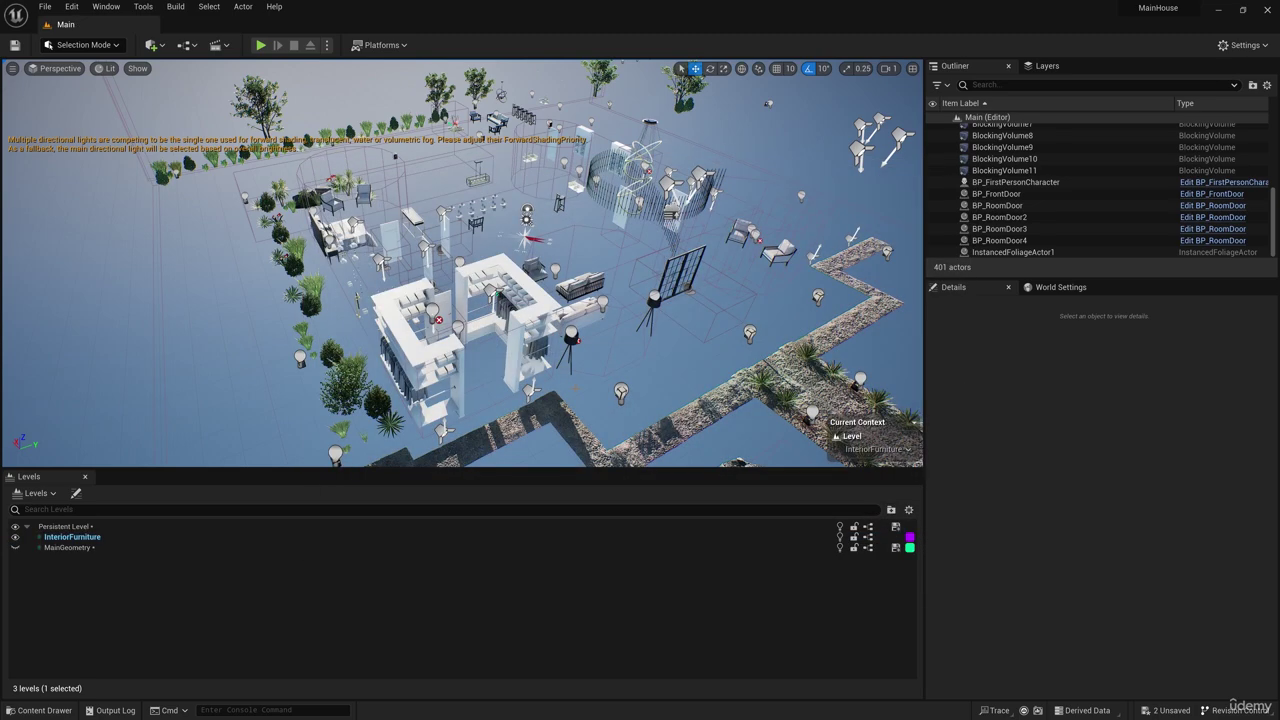
- Select all furniture actors in the Geometry folder's Furniture subfolder, from Amcair_BR to Table_BR
right_click_drag(617, 248, 622, 190)
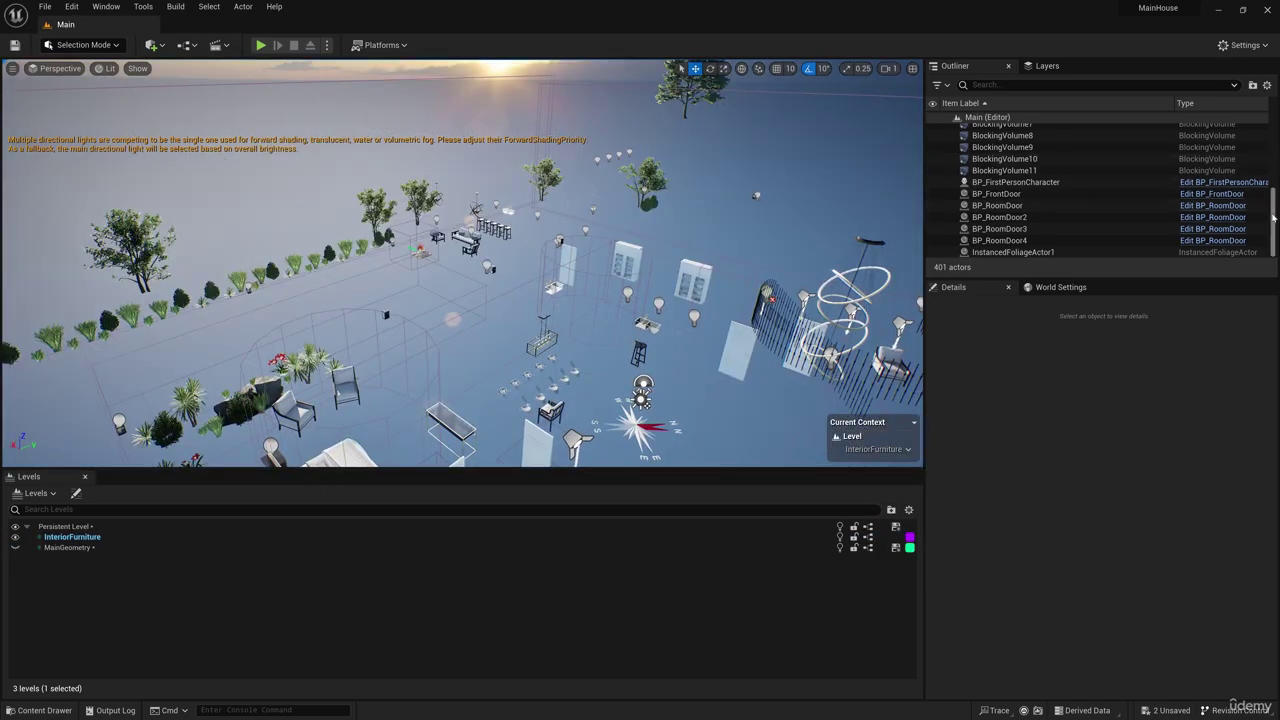
left_click_drag(1273, 220, 1273, 142)
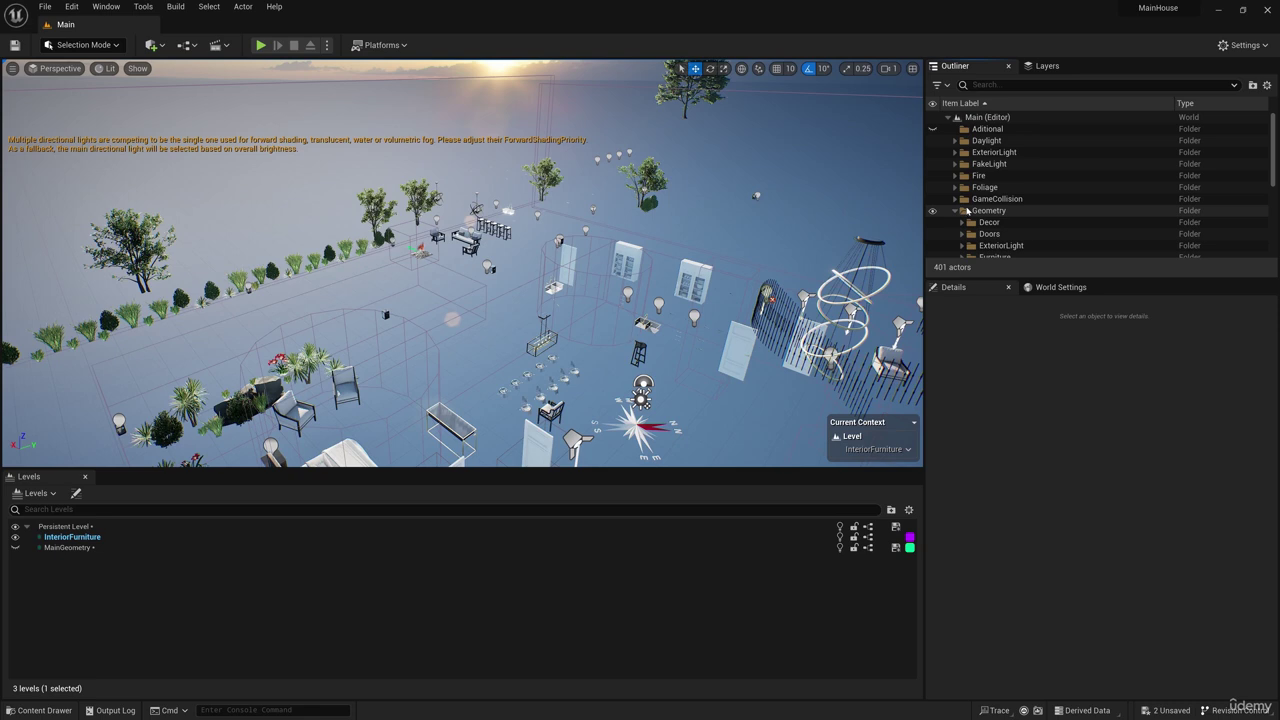
scroll(955, 212, "down", 2)
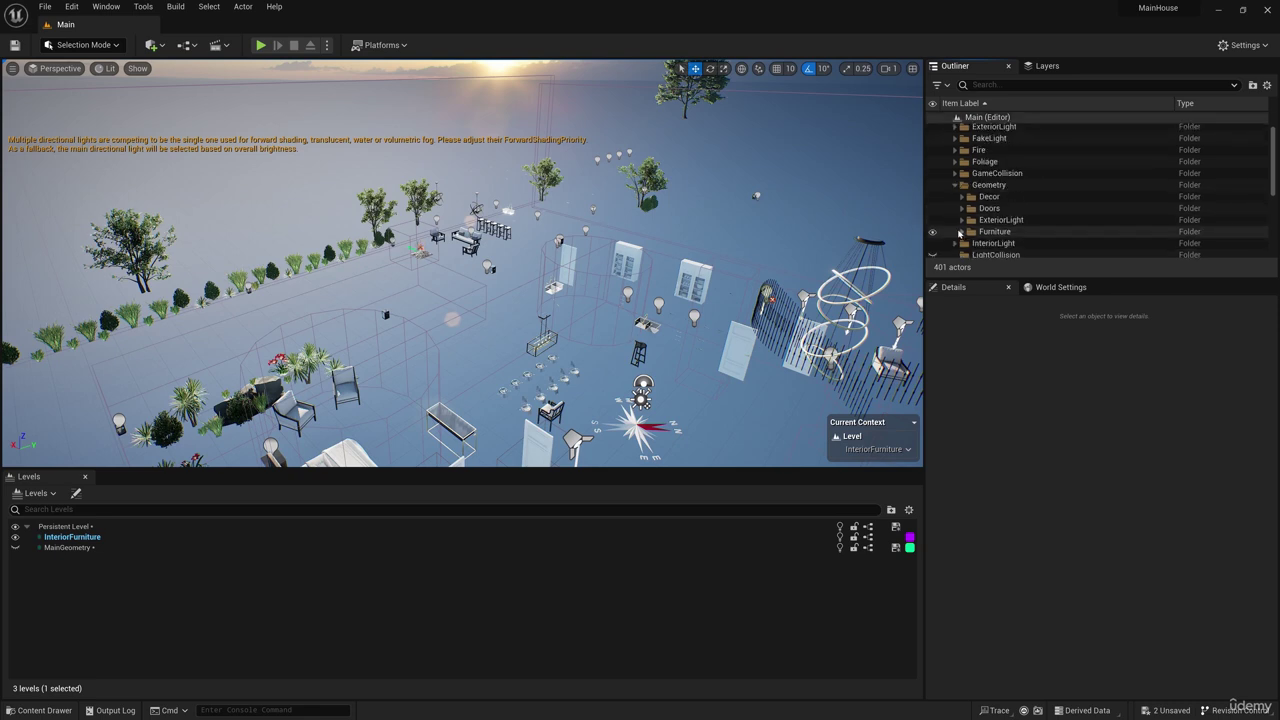
scroll(988, 232, "down", 2)
left_click(1020, 187)
scroll(1022, 230, "down", 4)
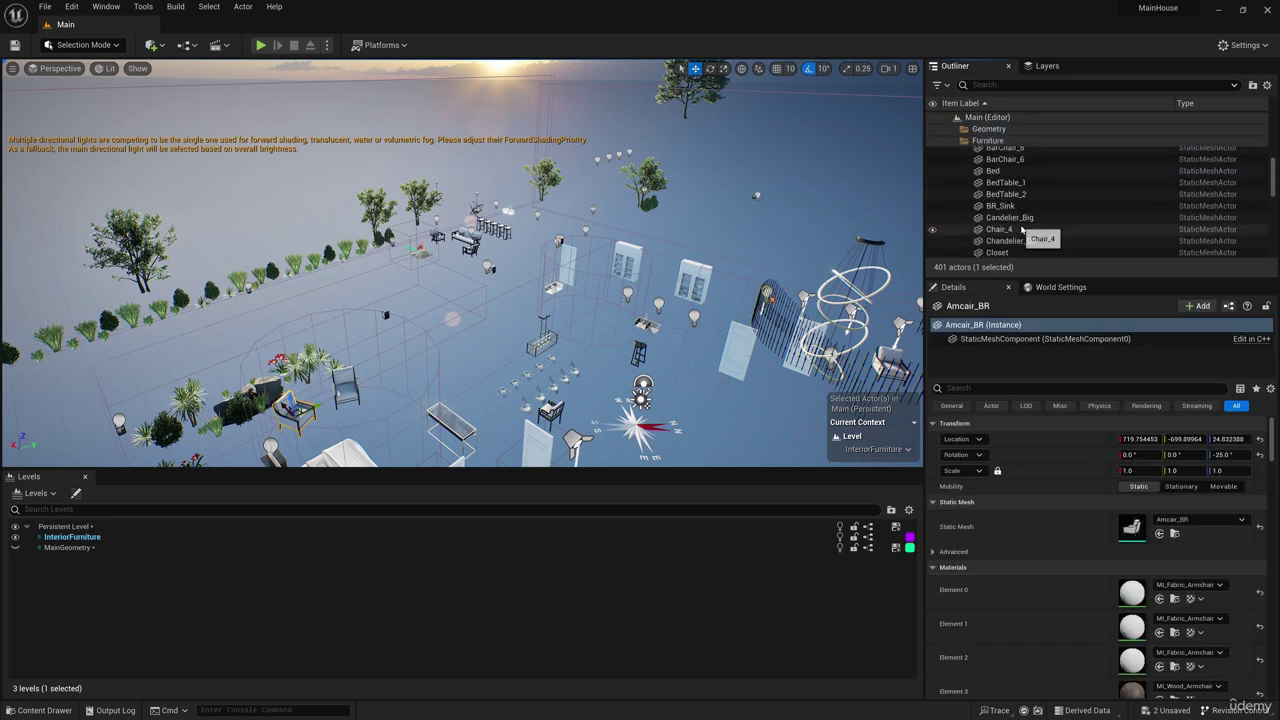
scroll(1022, 230, "down", 5)
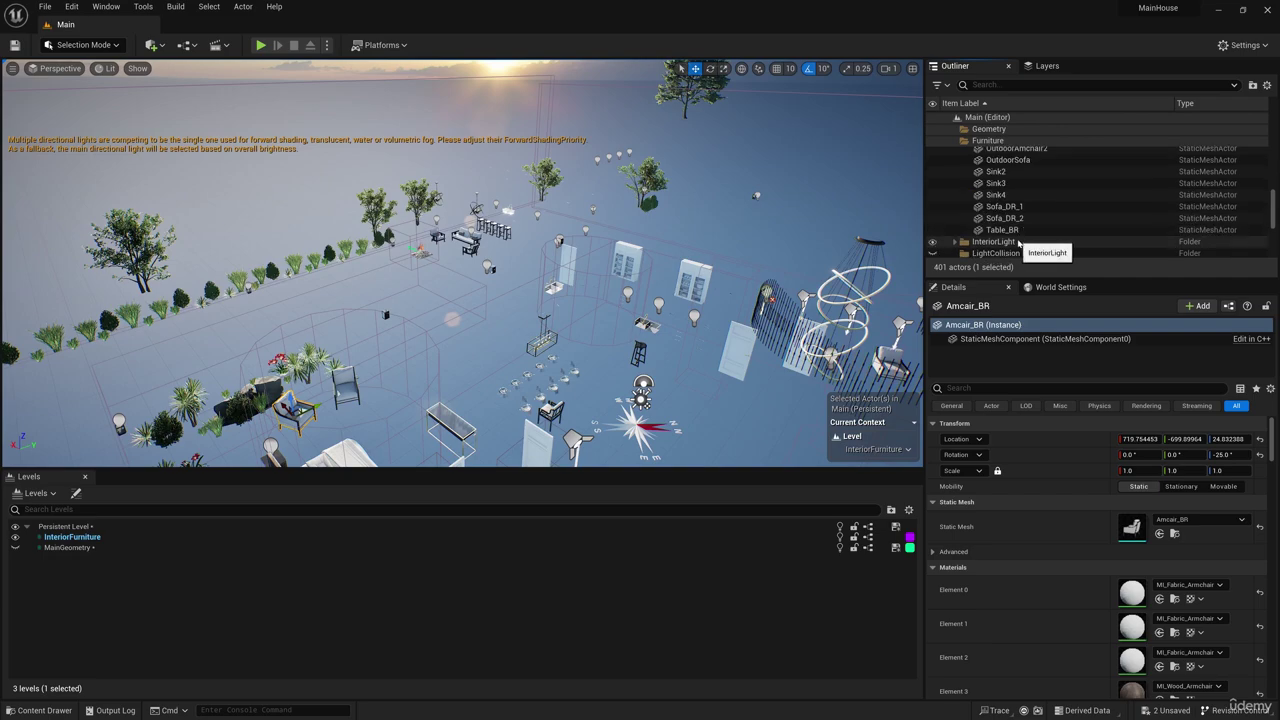
left_click(1002, 230, "shift")
key("f")
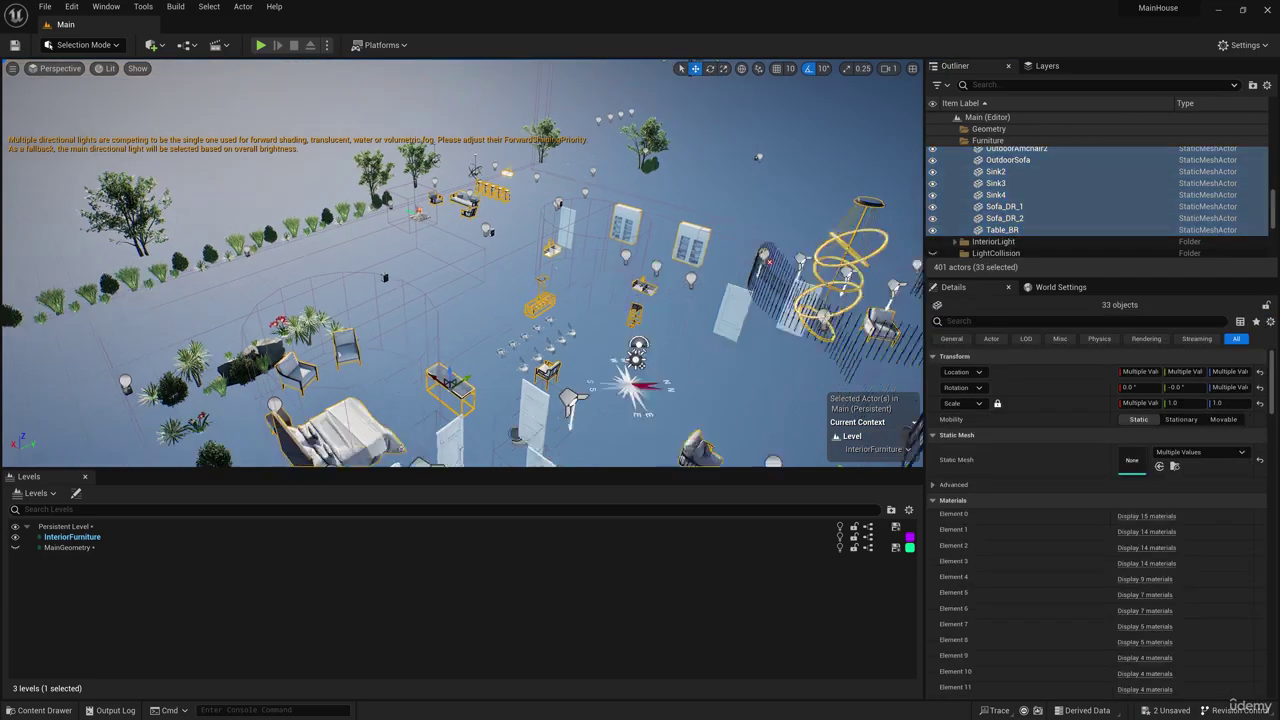
- Remove the outdoor furniture from the selection: the bar chairs, Sink4, the outdoor sofa and both outdoor armchairs
right_click_drag(520, 280, 330, 255)
right_click_drag(460, 262, 220, 335)
scroll(448, 309, "up", 5)
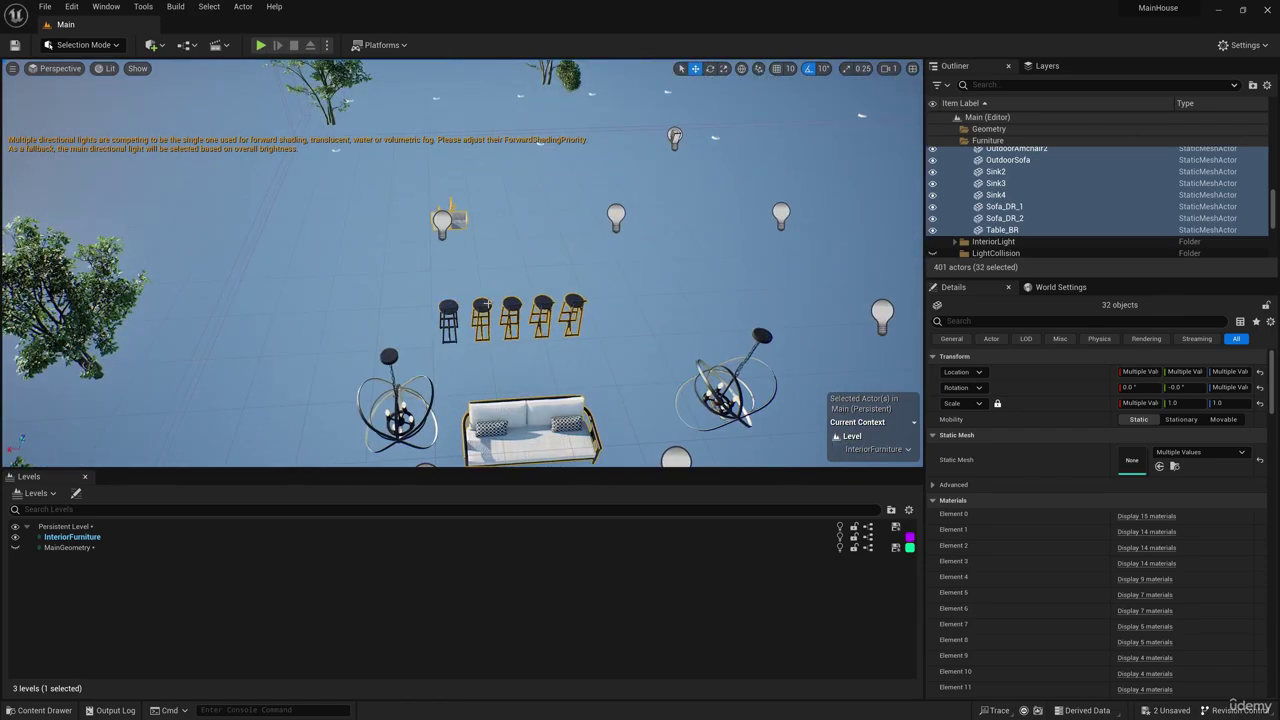
right_click_drag(548, 303, 396, 348)
left_click(340, 274, "ctrl")
left_click(396, 349, "ctrl")
left_click(450, 270, "ctrl")
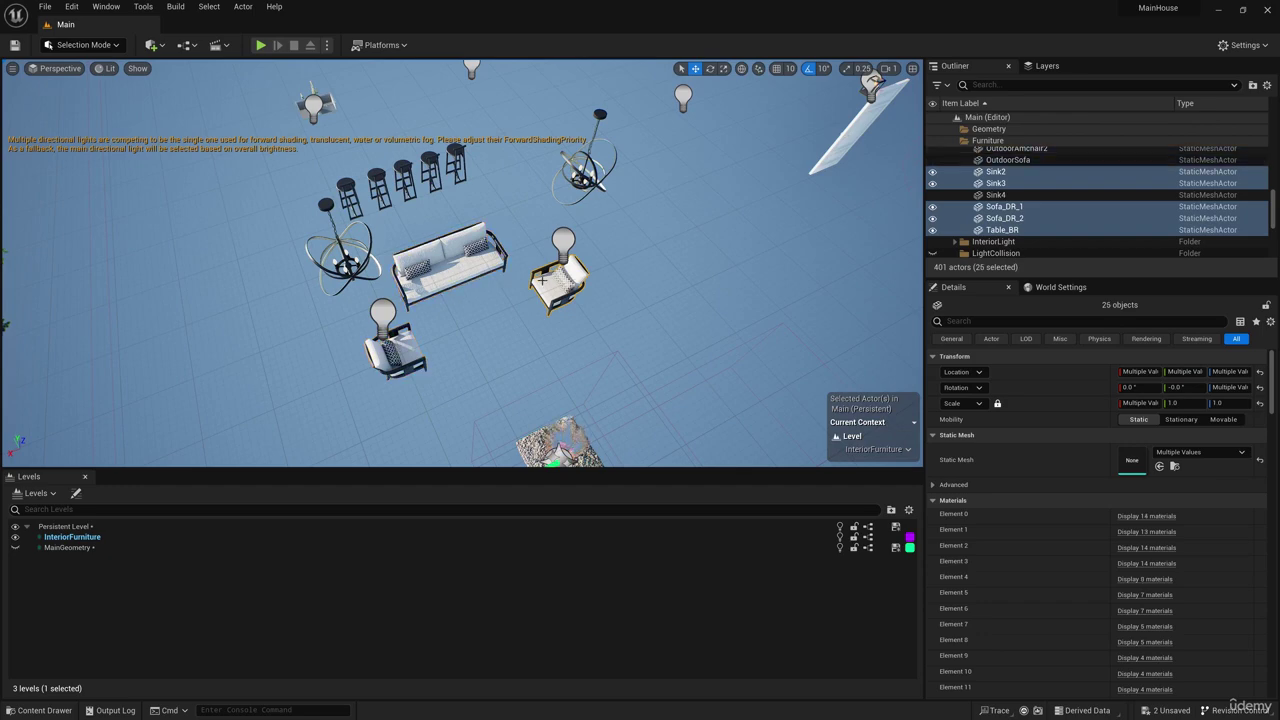
left_click(558, 284, "ctrl")
right_click_drag(558, 284, 400, 250)
- Move the selected furniture actors to the InteriorFurniture level and hide that level
left_click(88, 541)
right_click(88, 541)
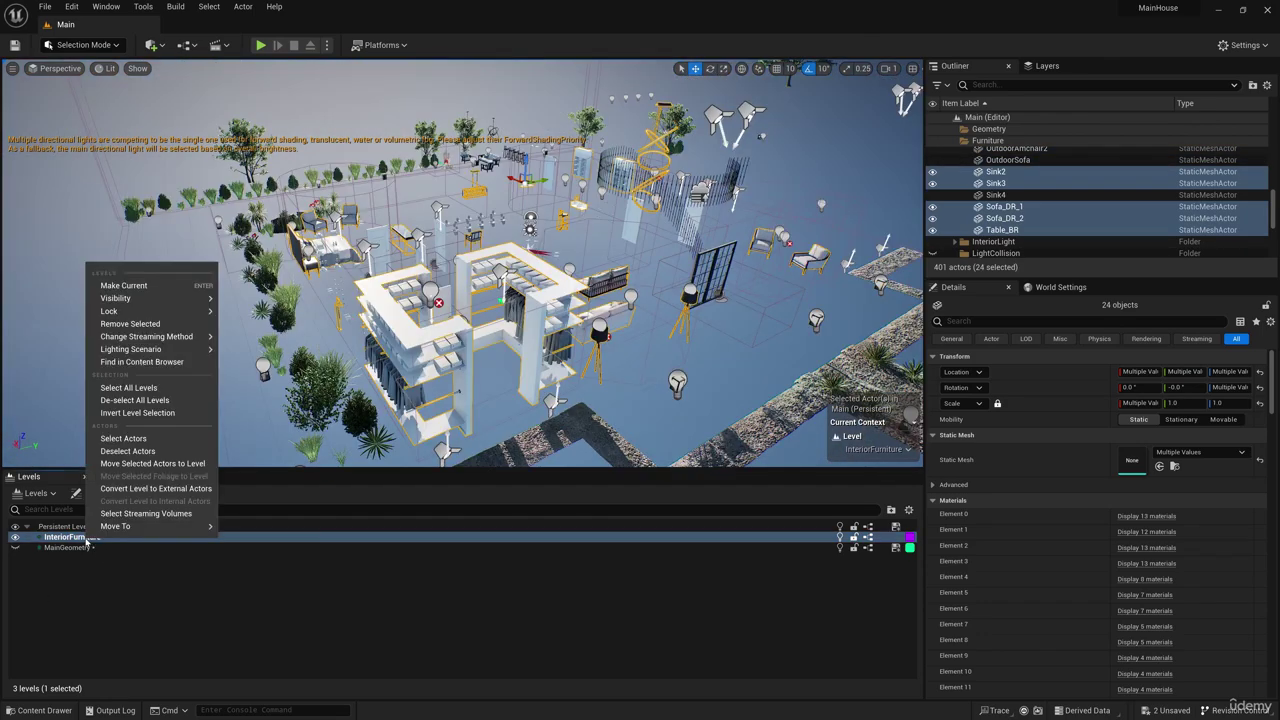
left_click(152, 463)
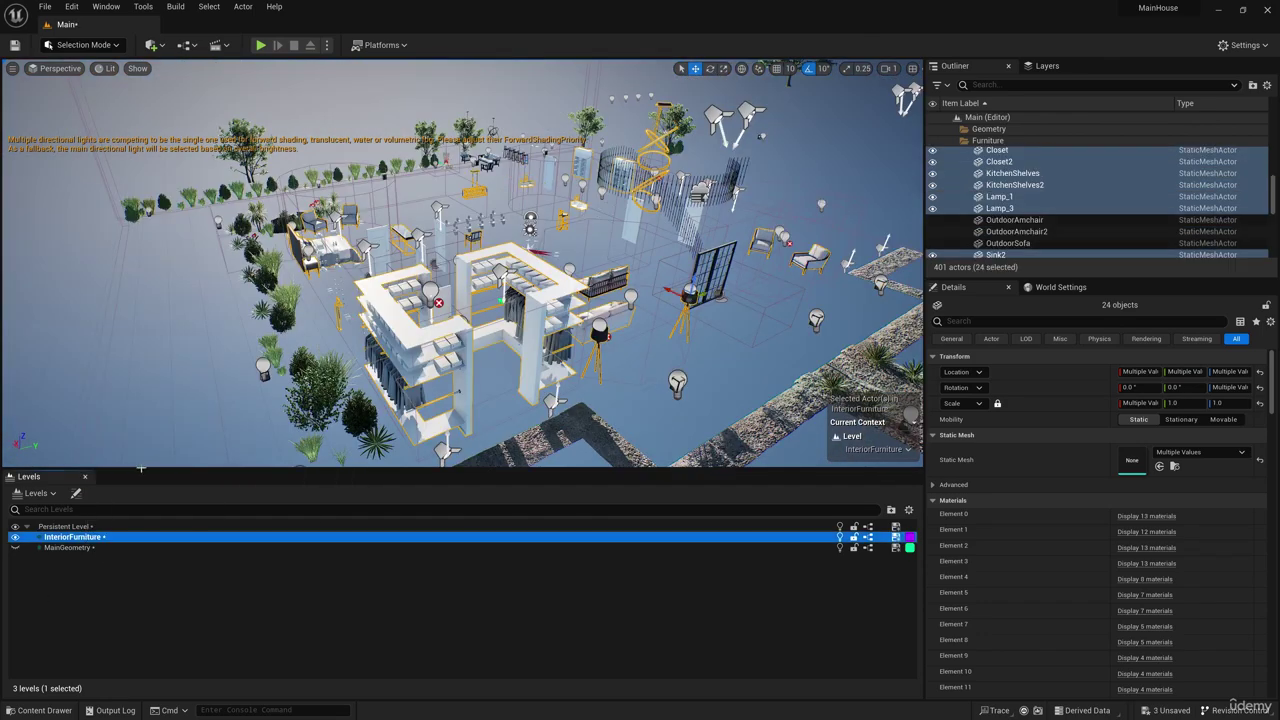
left_click(14, 538)
- Move all Decor folder actors from BathDecor to TableDecor10 to the InteriorFurniture level, showing it for the move and hiding it again
left_click(985, 149)
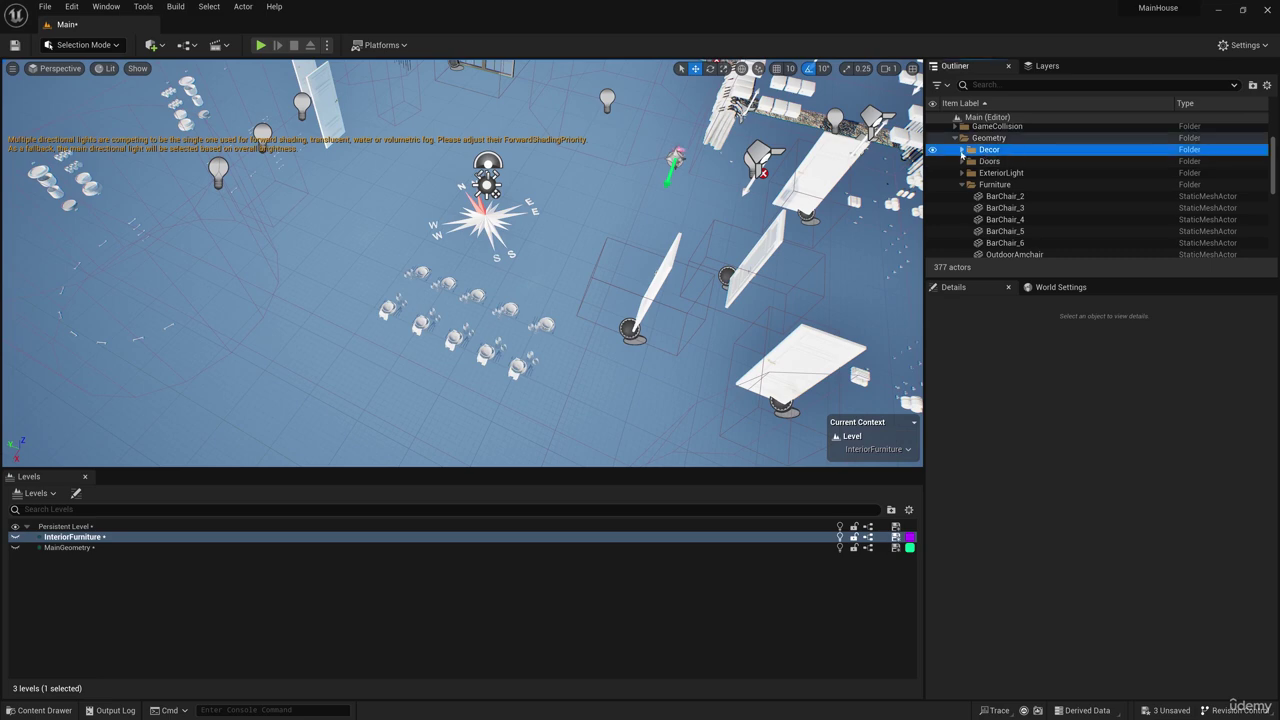
left_click(1003, 163)
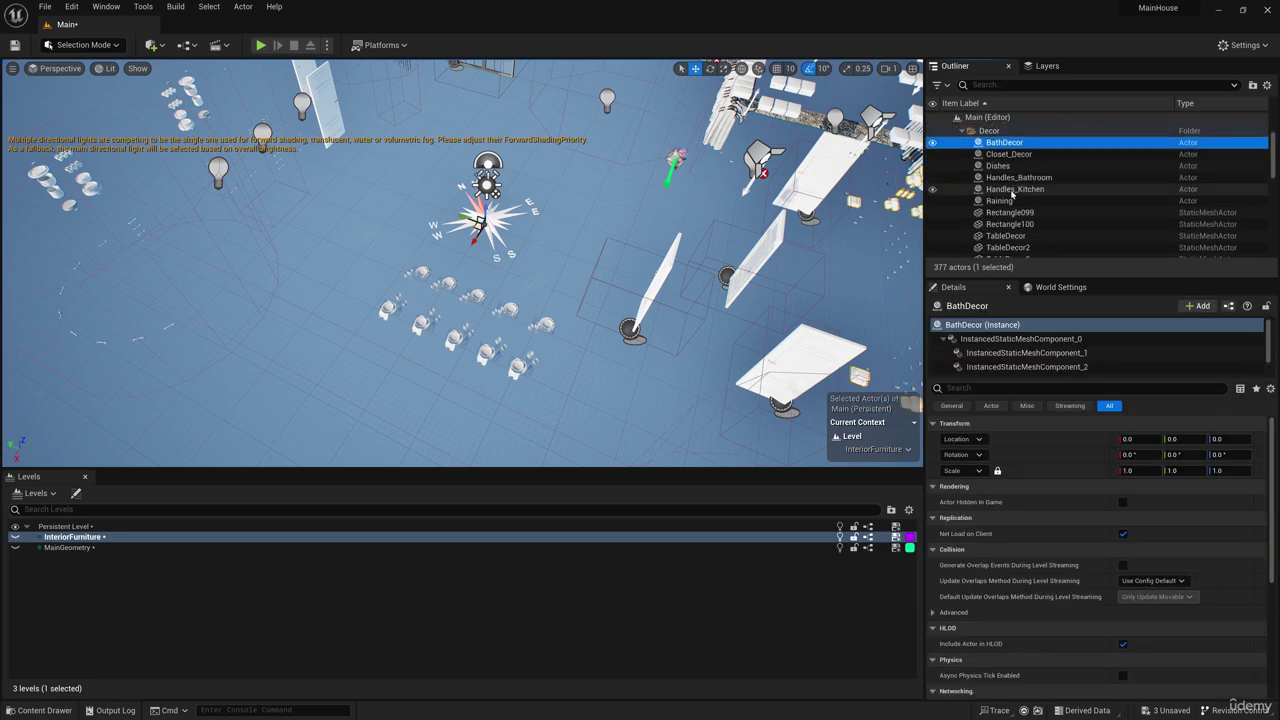
scroll(1003, 180, "down", 5)
left_click(1003, 197, "shift")
right_click_drag(640, 300, 625, 260)
left_click(15, 538)
right_click(71, 539)
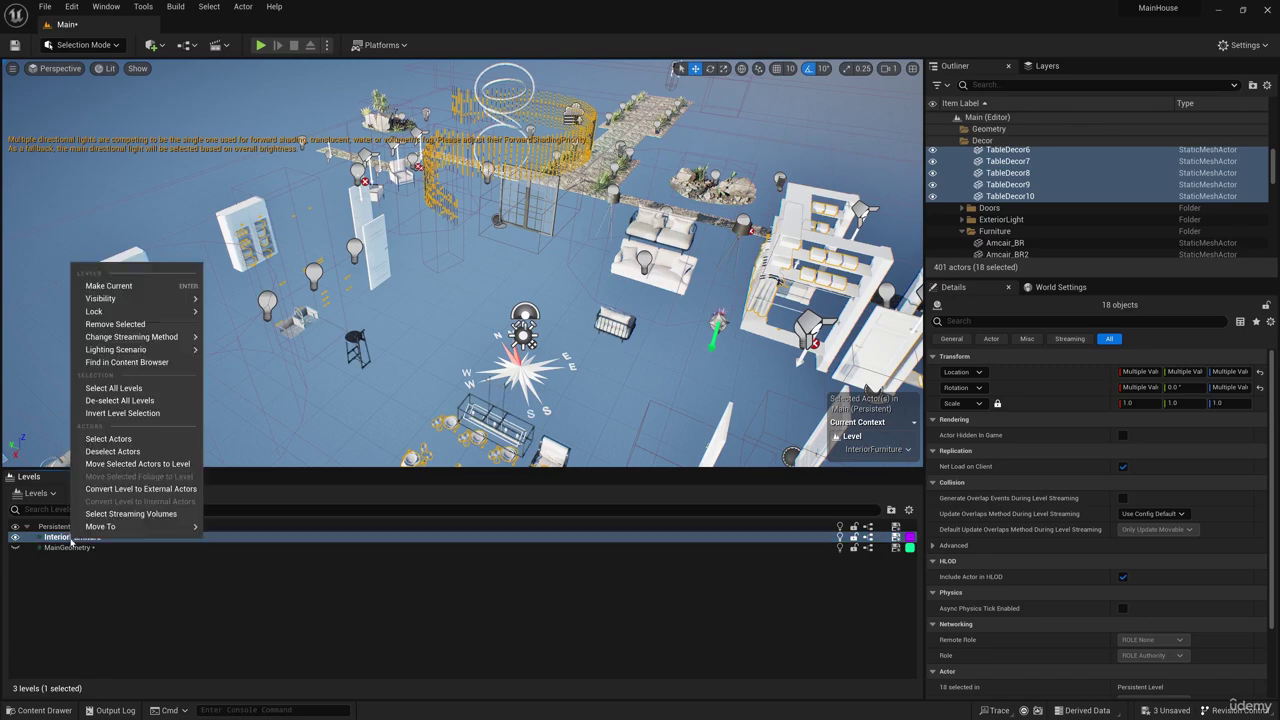
left_click(137, 464)
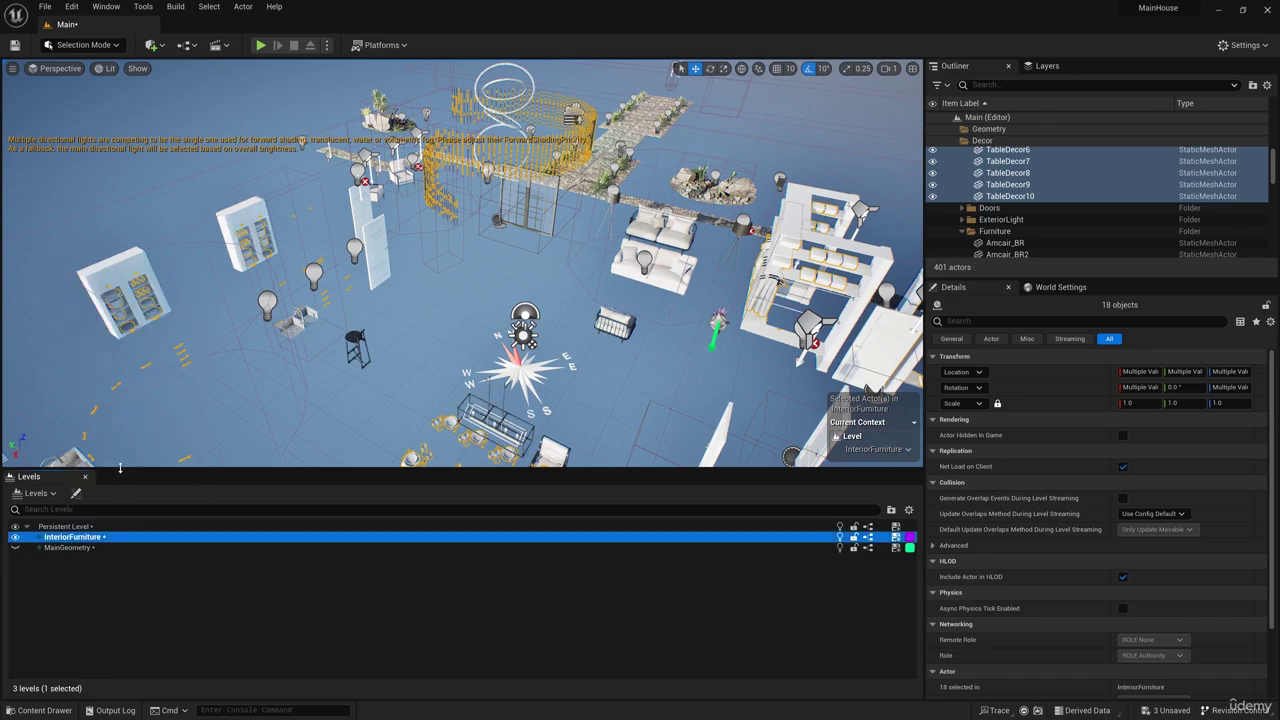
left_click(15, 538)
- Move the NFire_BP_03 fire effect to the InteriorFurniture level, showing the level for the move and hiding it again
right_click_drag(400, 320, 409, 356)
key("w")
left_click(453, 333)
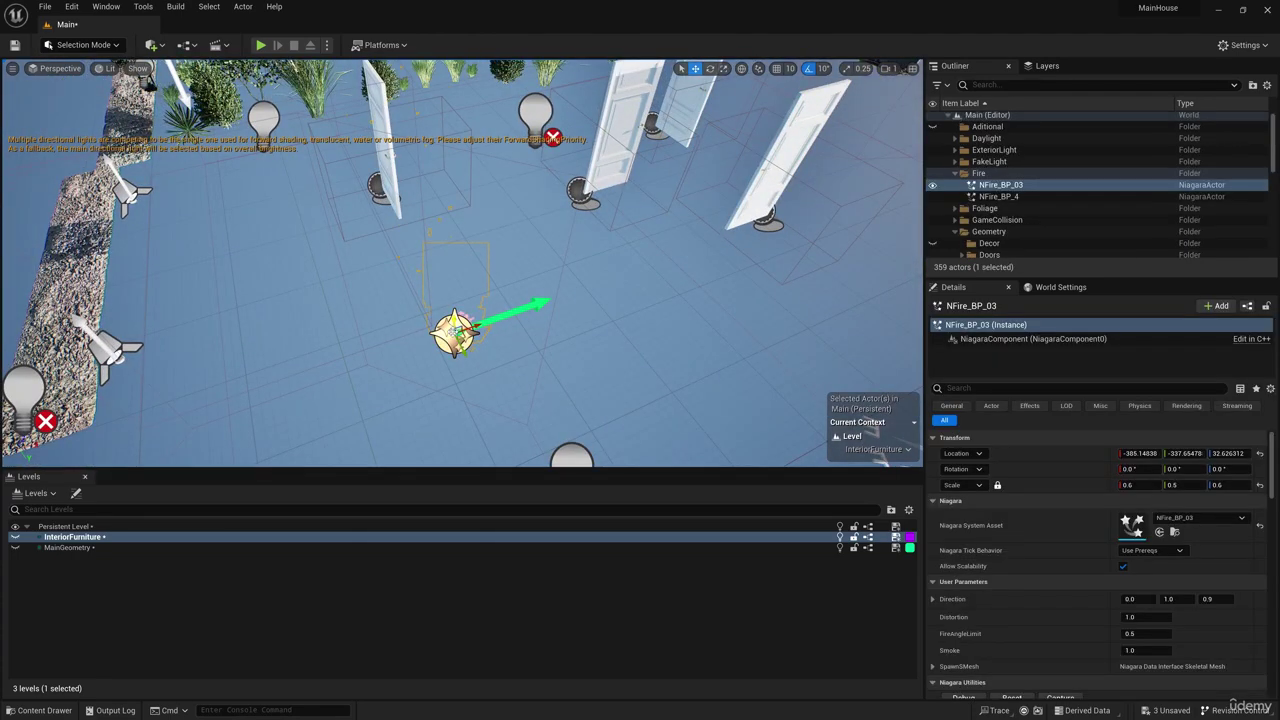
right_click(441, 333)
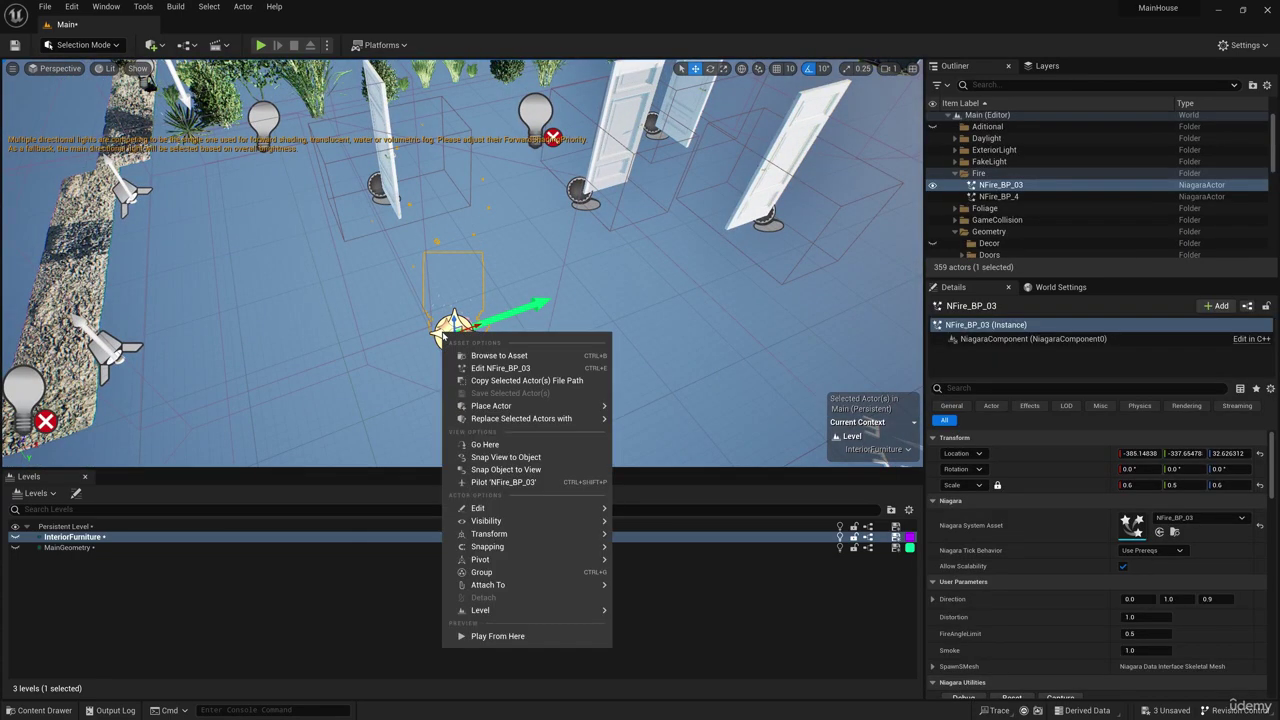
left_click(62, 537)
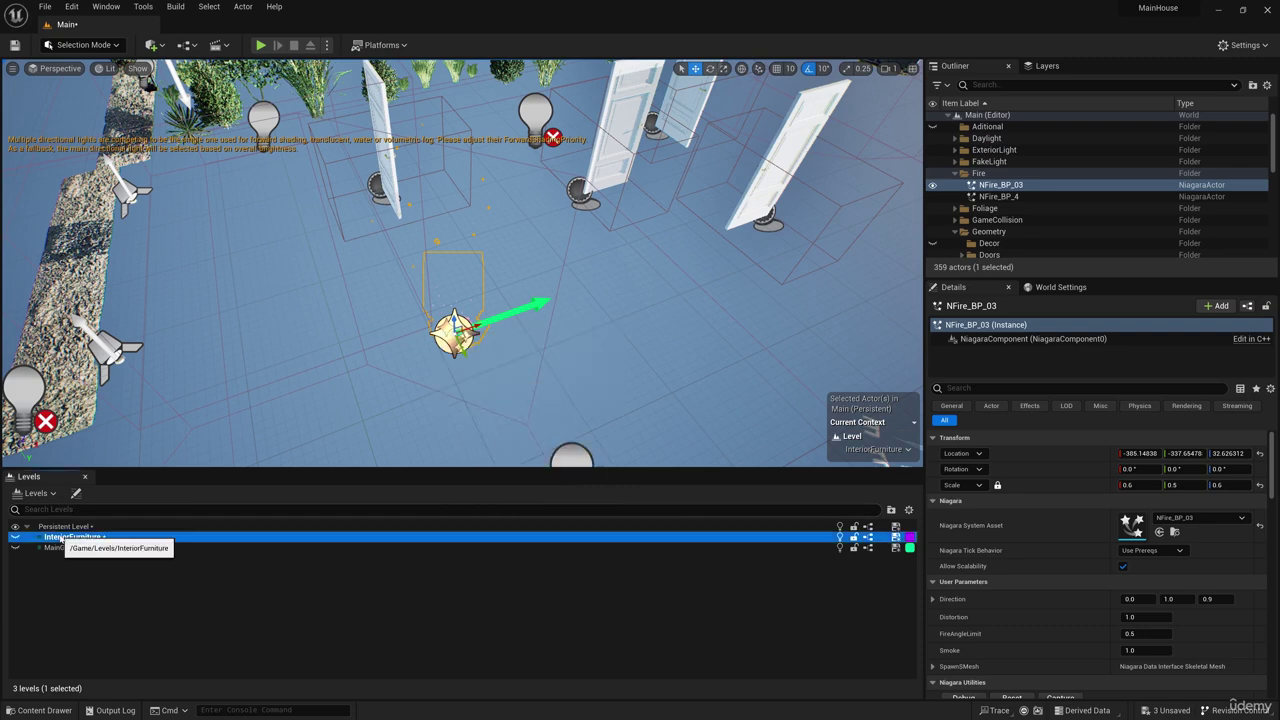
right_click(60, 537)
left_click(14, 537)
right_click(58, 538)
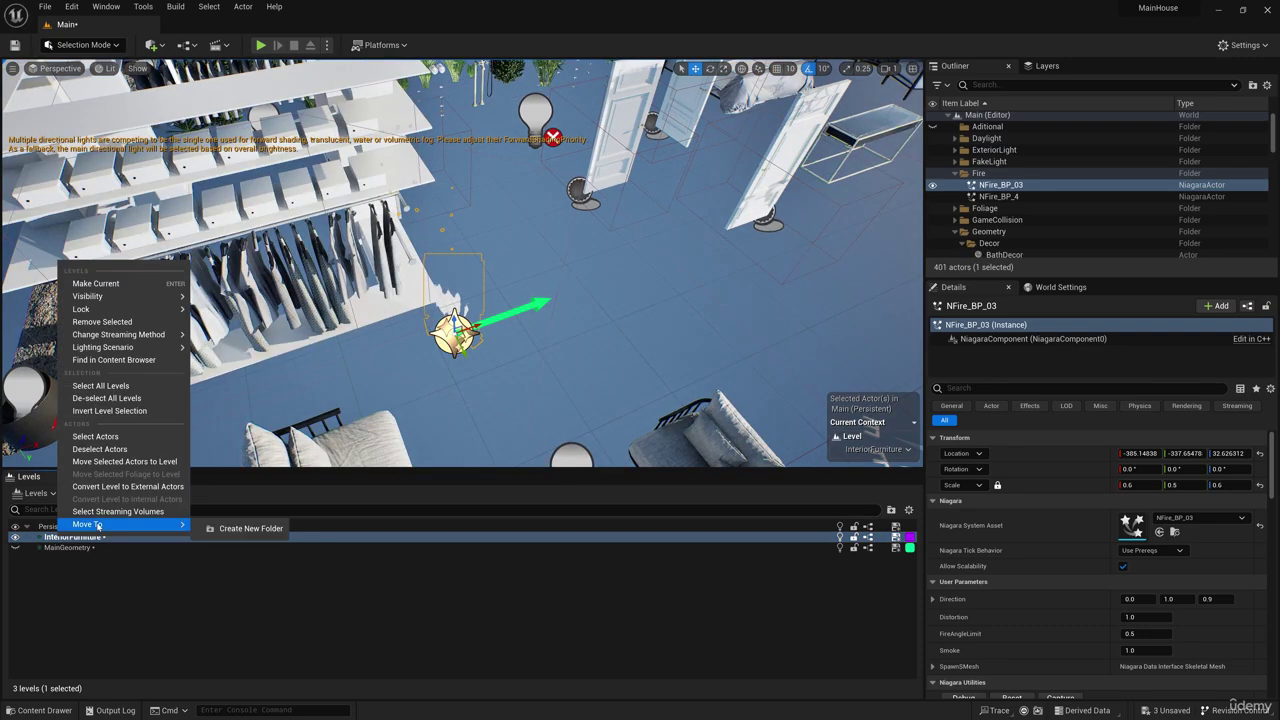
left_click(106, 462)
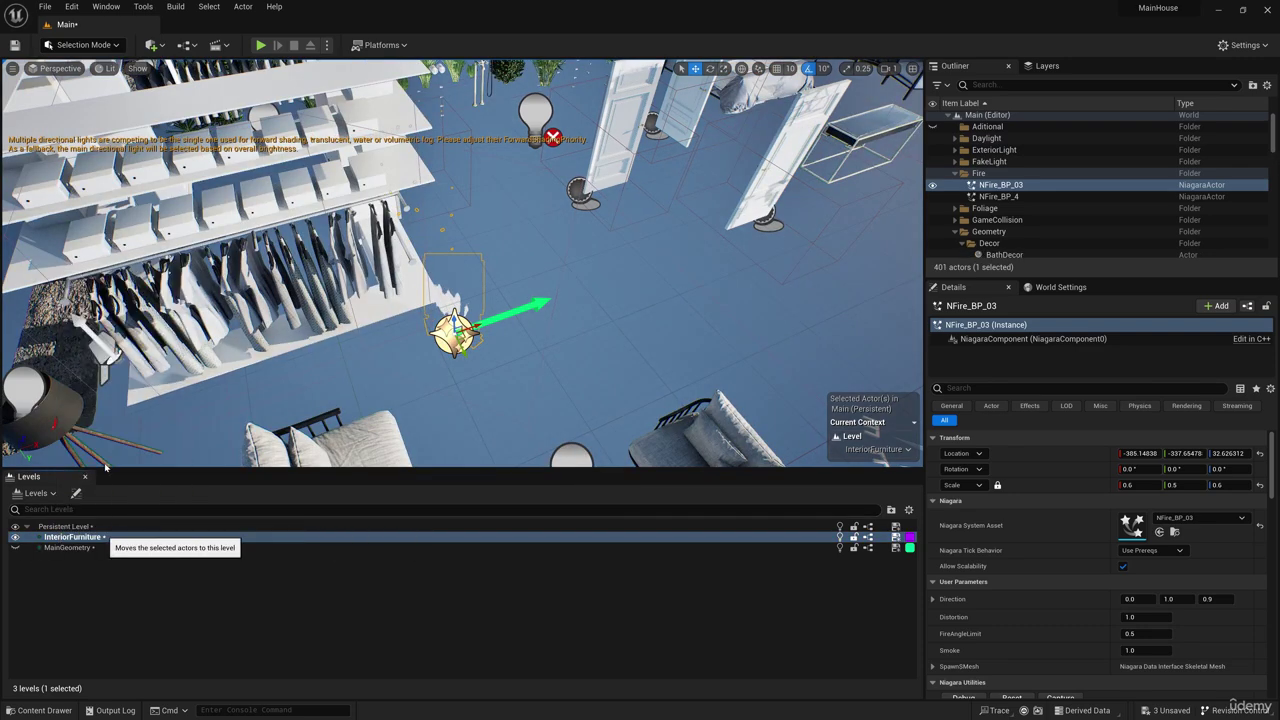
left_click(14, 537)
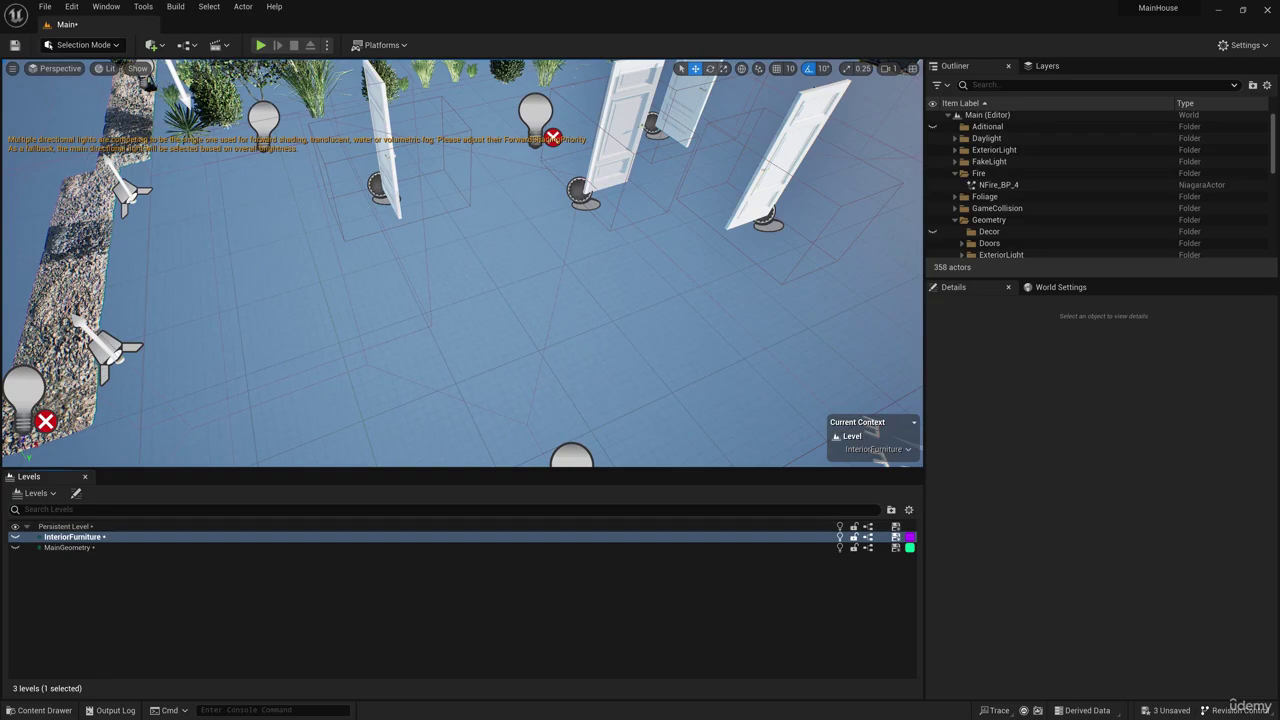
- Create another empty level named Foliage in the Levels folder
mouse_move(462, 263)
right_mouse_down()
mouse_move(530, 205)
mouse_move(430, 300)
mouse_move(410, 290)
mouse_move(470, 240)
right_mouse_up()
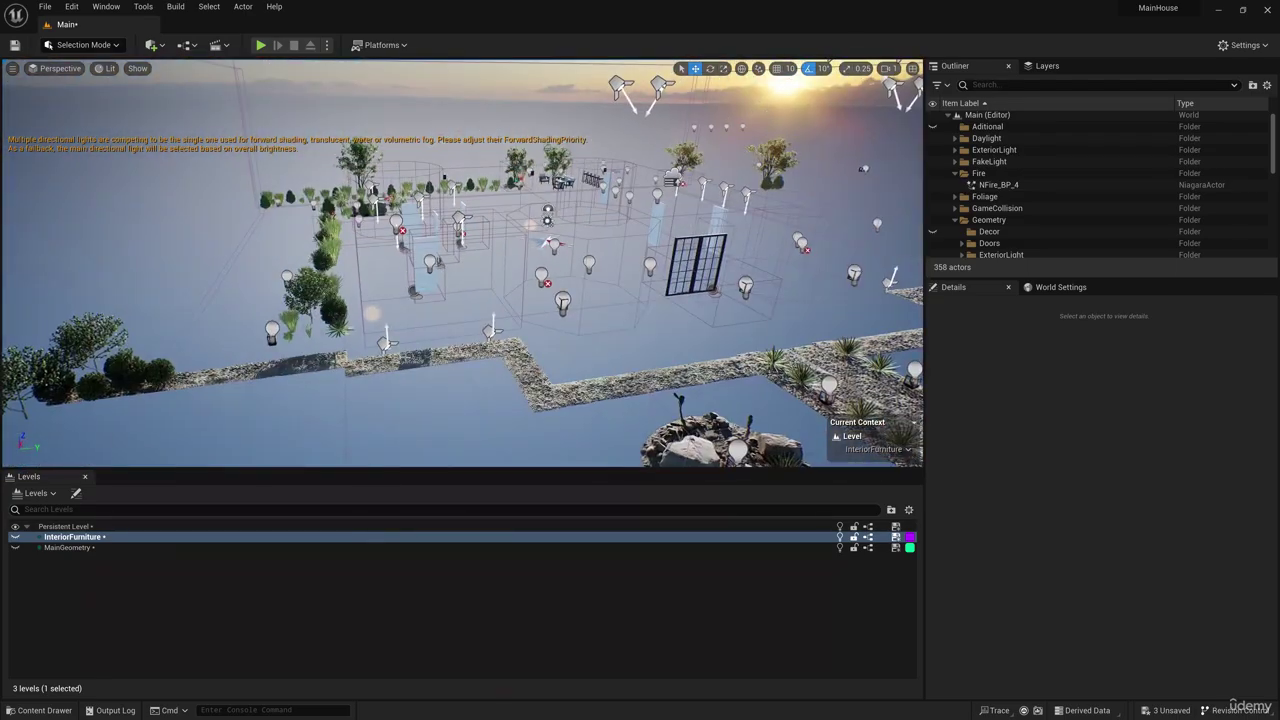
left_click(53, 494)
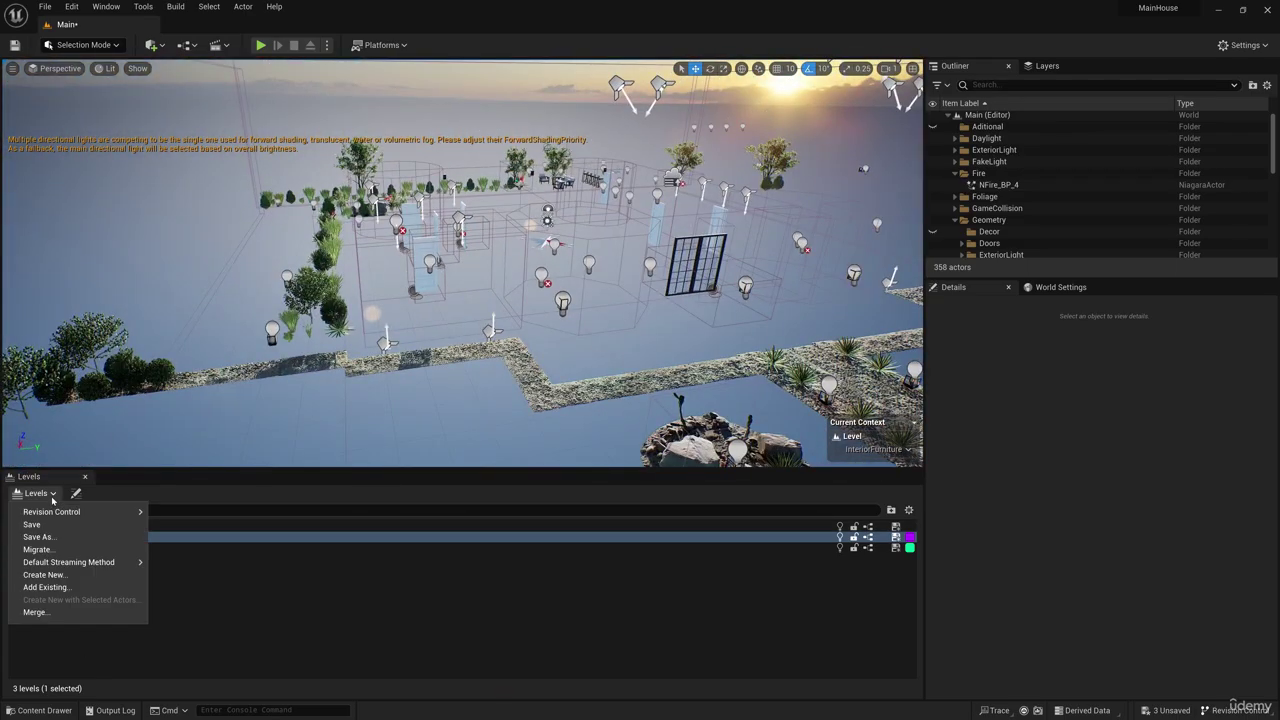
left_click(48, 575)
left_click(575, 293)
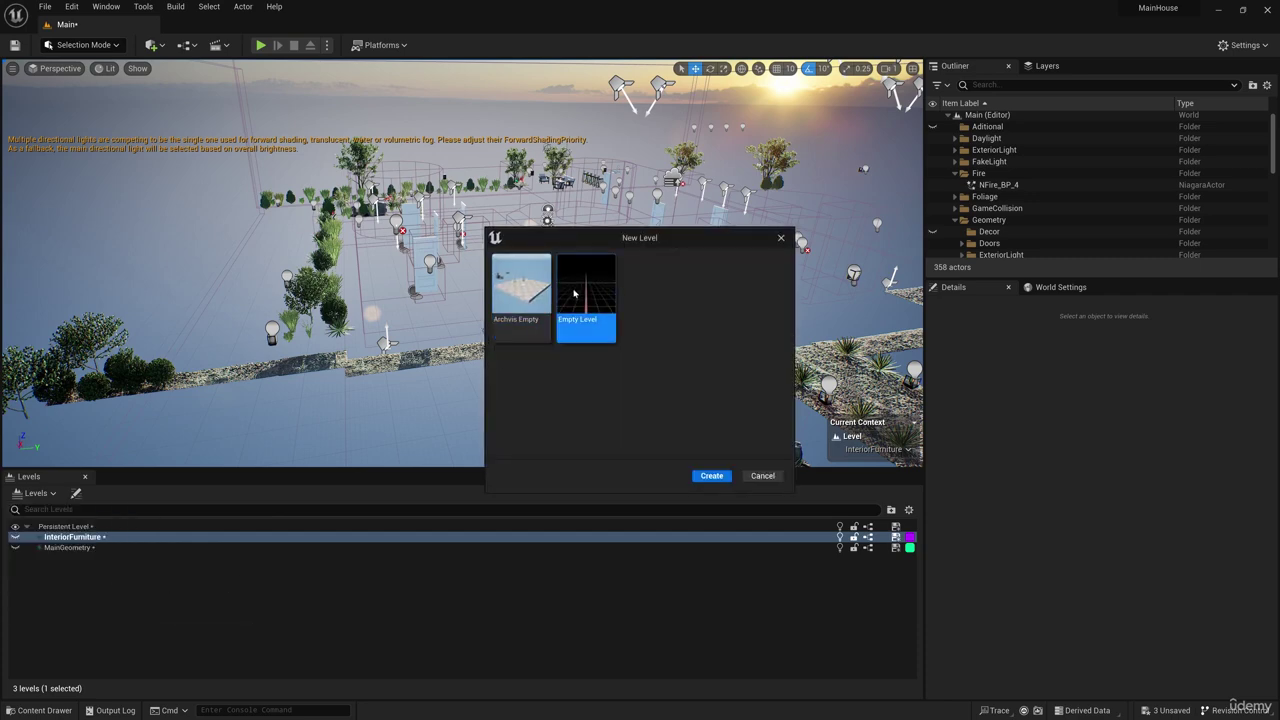
left_click(704, 477)
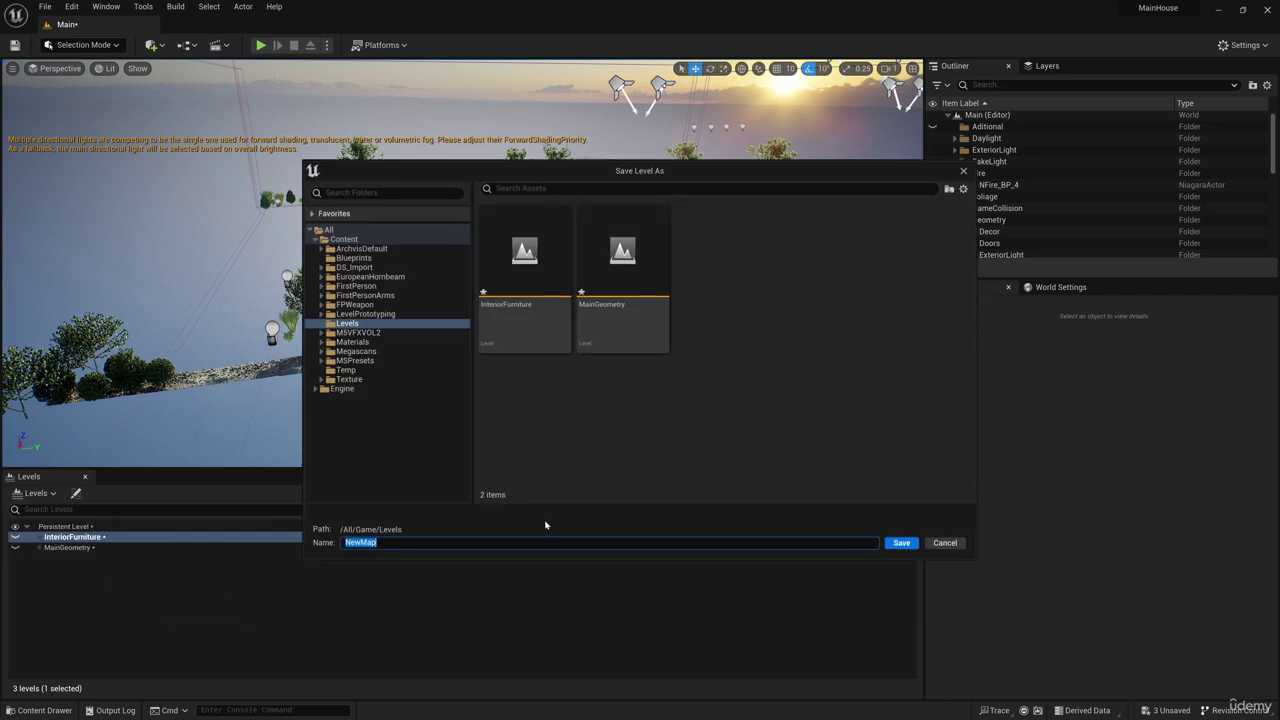
left_click_drag(595, 157, 686, 230)
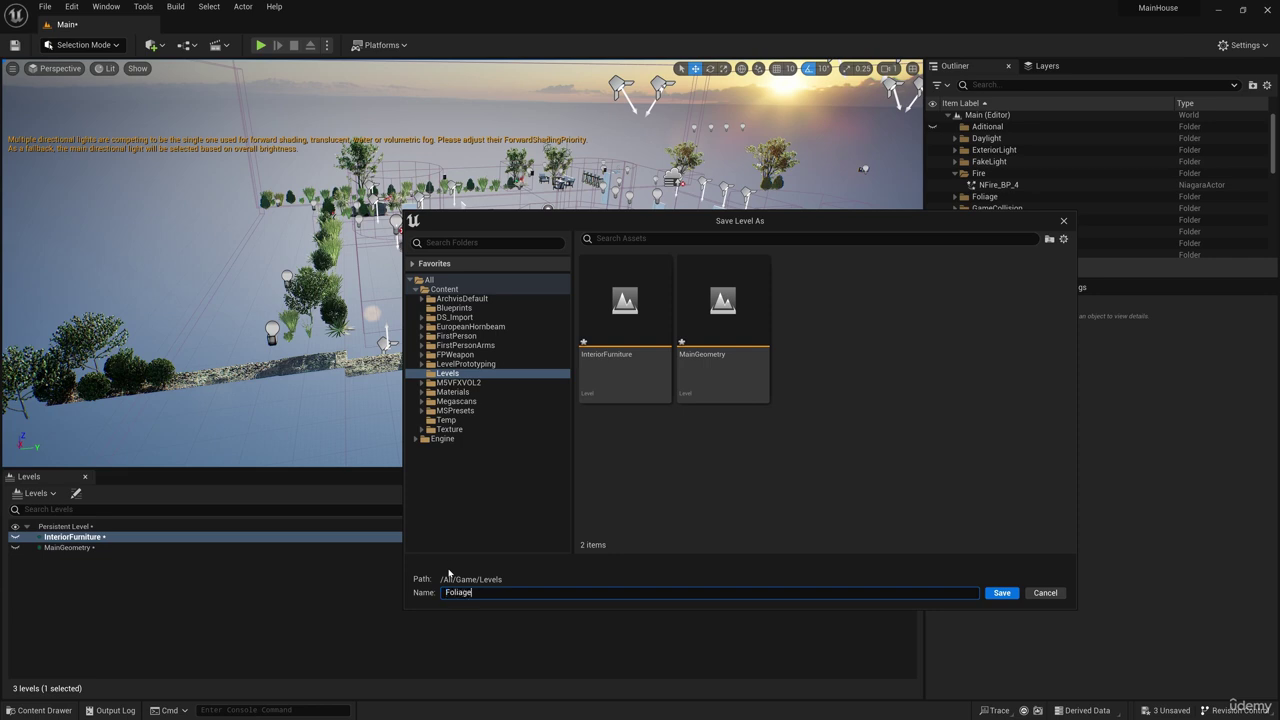
left_click(1001, 593)
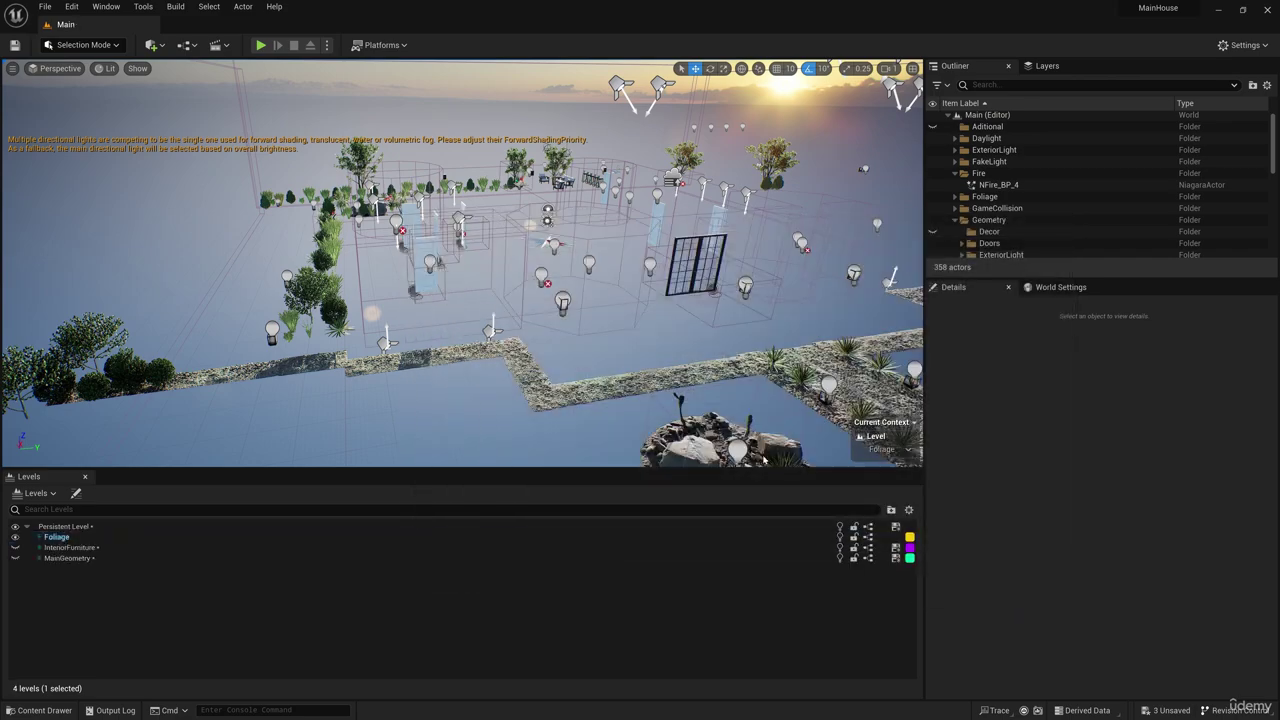
- Select all Foliage folder actors from S_Amaryllis_sgzkv_Var2_lod1 to S_Spineless_Yucca_vljhegvha_Var8_lod3
mouse_move(462, 262)
right_mouse_down()
mouse_move(385, 250)
mouse_move(465, 258)
mouse_move(500, 340)
mouse_move(550, 322)
mouse_move(450, 240)
mouse_move(440, 250)
mouse_move(460, 270)
mouse_move(455, 245)
right_mouse_up()
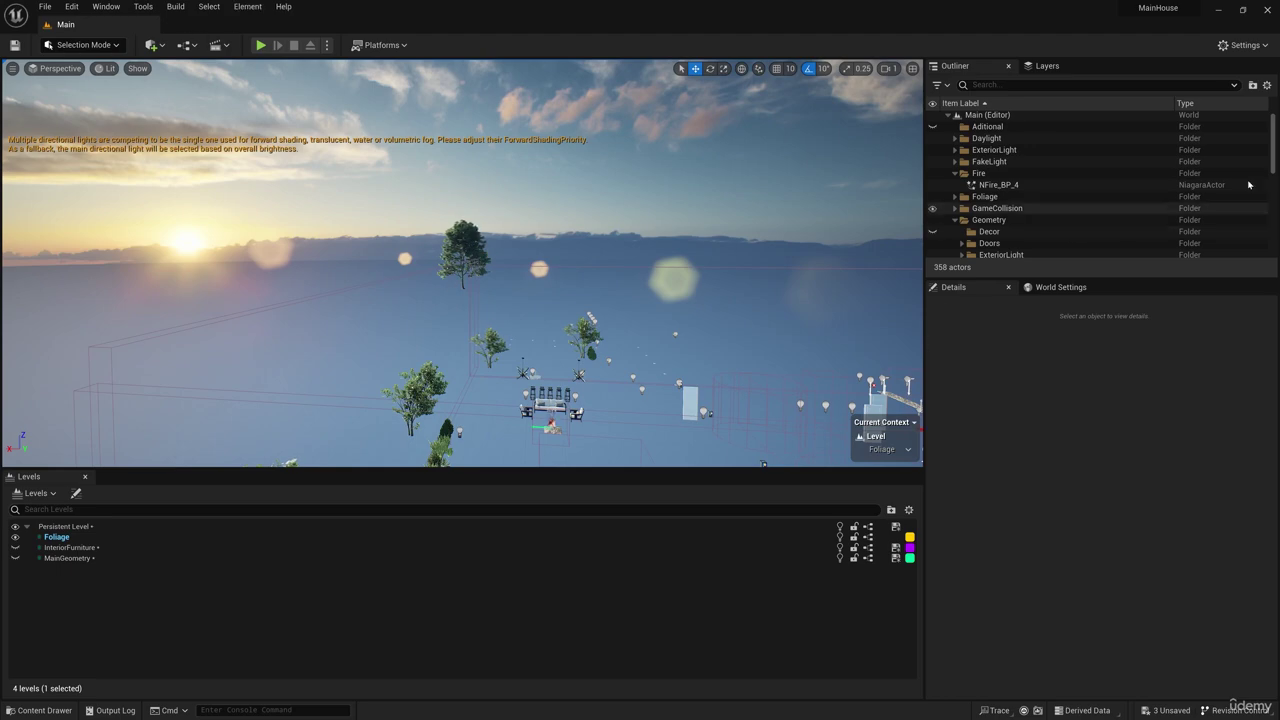
scroll(1100, 190, "down", 10)
right_click_drag(460, 260, 490, 325)
left_click_drag(1274, 215, 1276, 200)
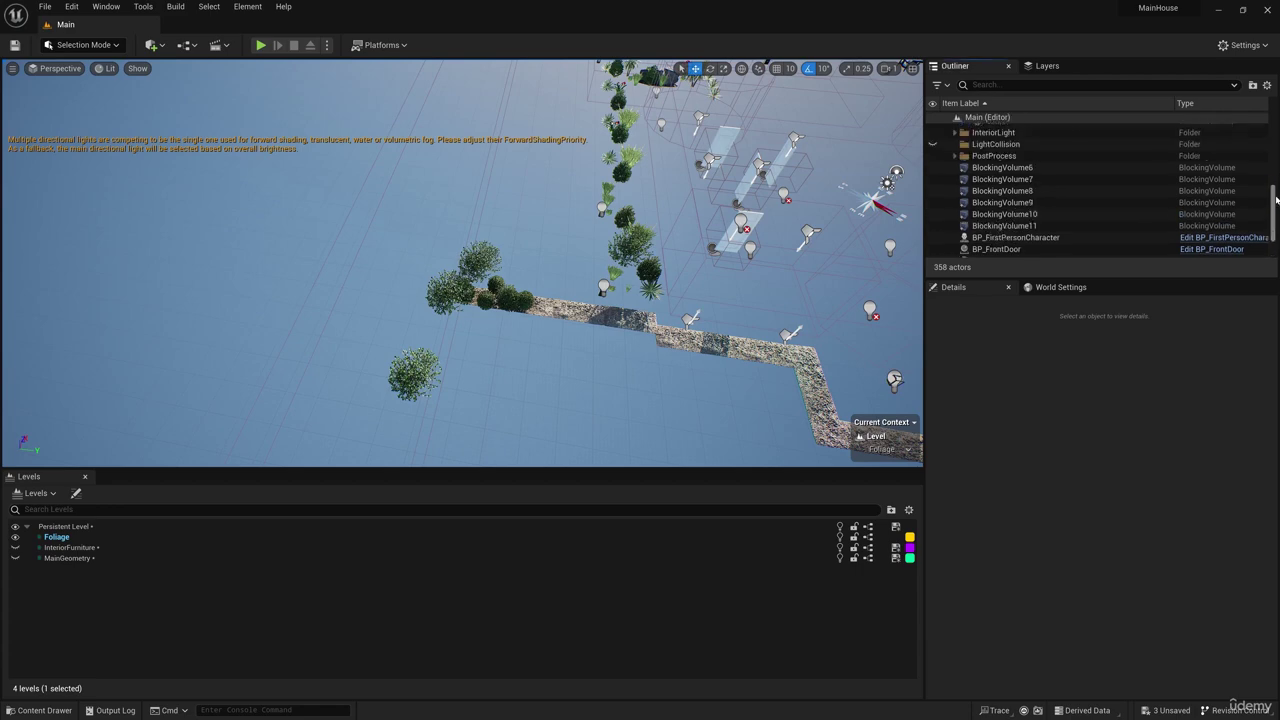
scroll(1276, 200, "up", 3)
left_click(957, 200)
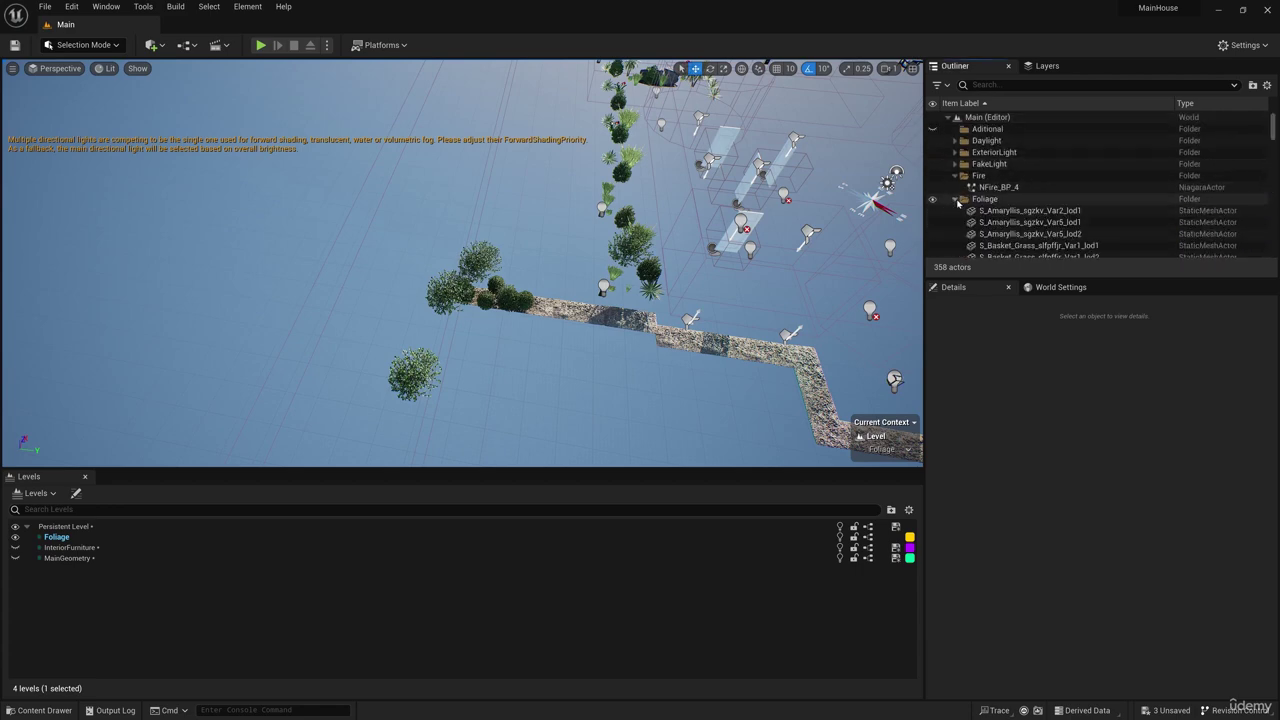
left_click(1030, 210)
scroll(1060, 212, "down", 10)
scroll(1067, 215, "up", 1)
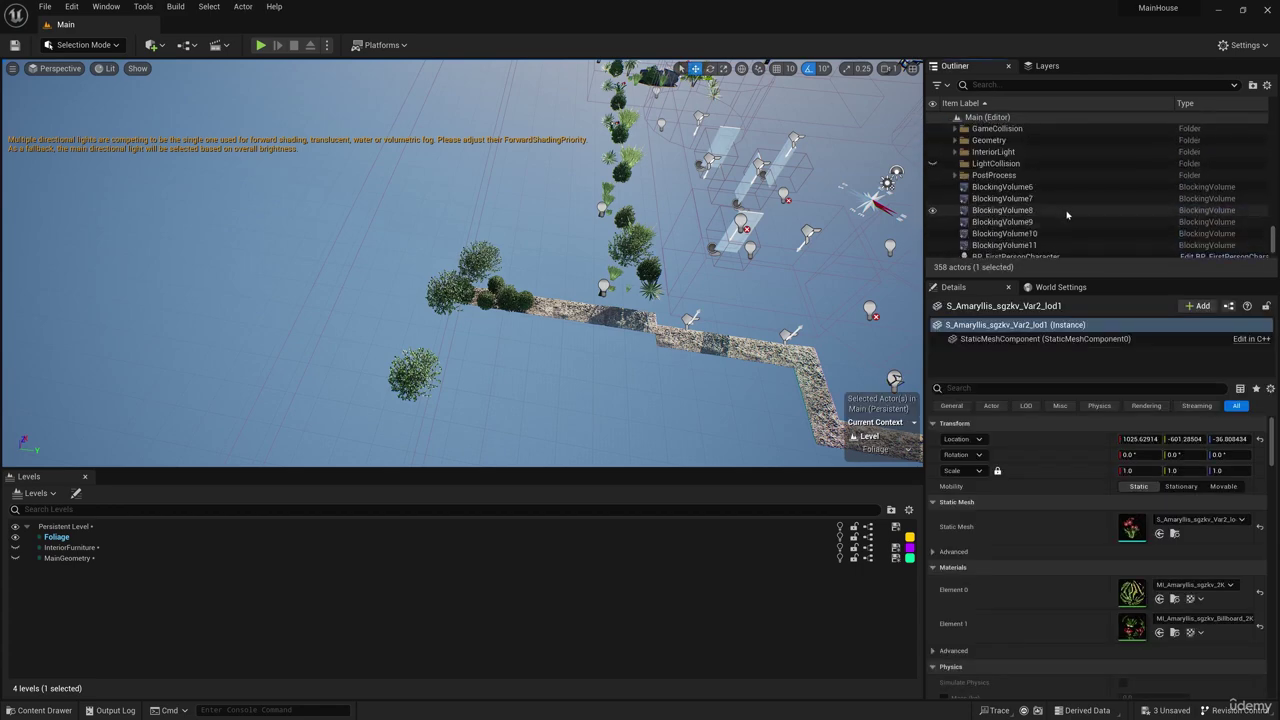
scroll(1067, 215, "up", 3)
left_click(1021, 222, "shift")
- Remove the rocky ground pieces of the zigzag gravel strip beside the house from the foliage selection
right_click_drag(600, 280, 502, 288)
key("w")
key("w")
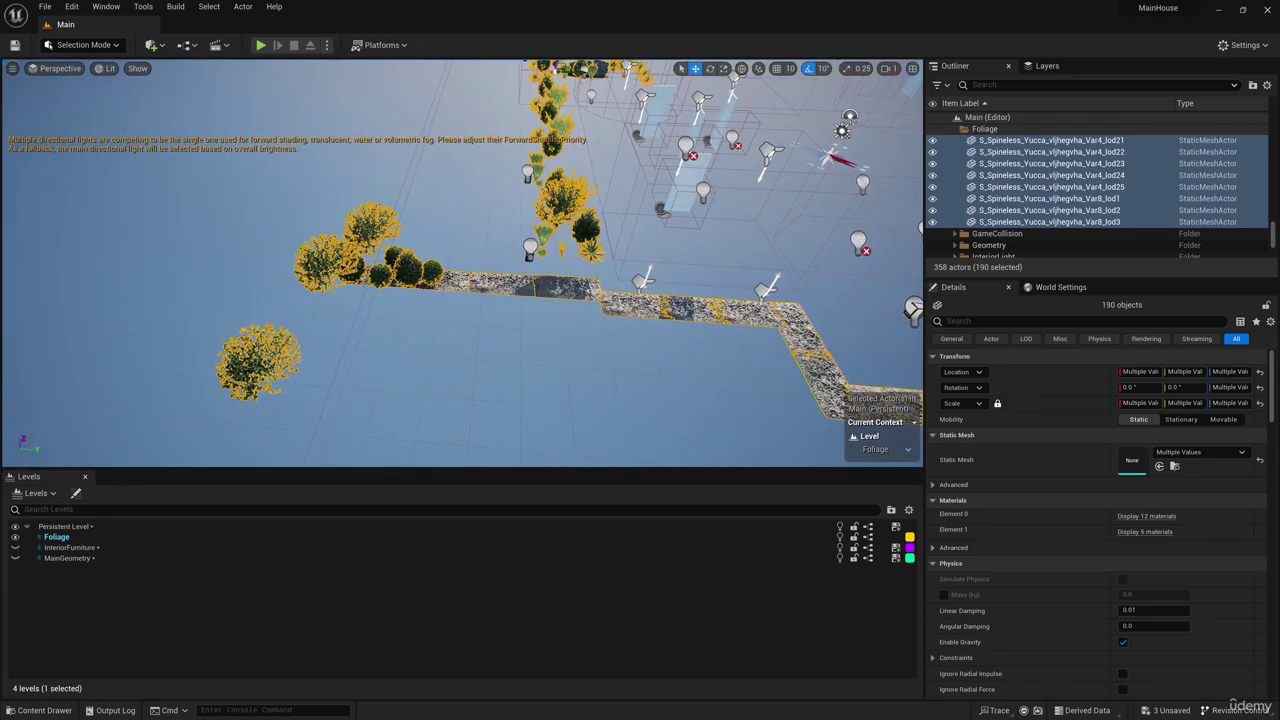
left_click(752, 313, "ctrl")
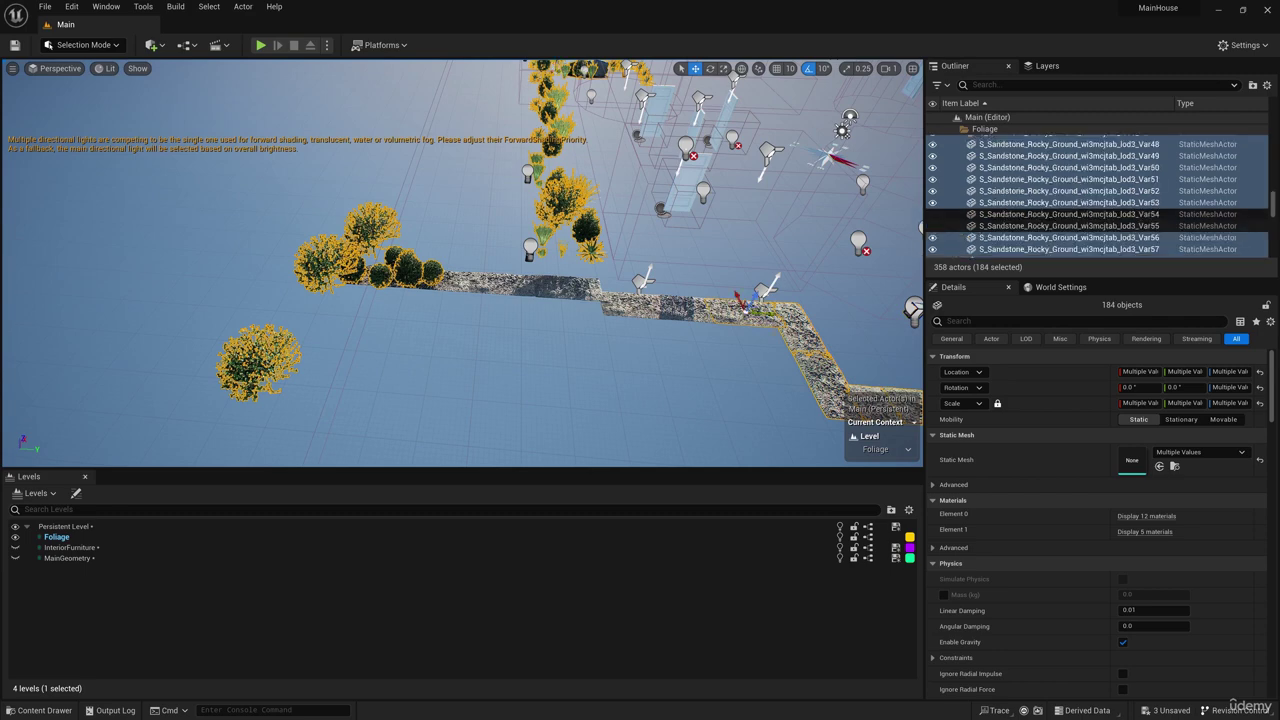
right_click_drag(752, 313, 840, 305)
left_click(482, 227, "ctrl")
left_click(628, 247, "ctrl")
right_click_drag(628, 247, 760, 250)
key("w")
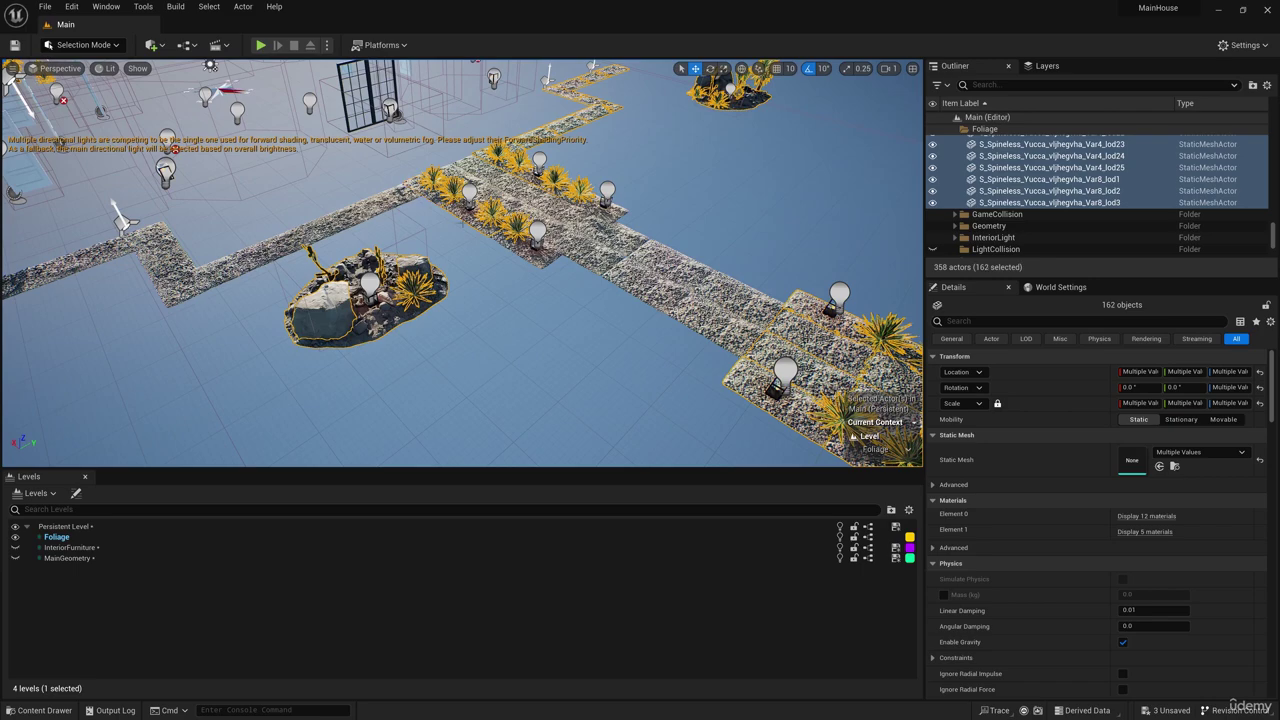
- Deselect the rocky ground pieces along the middle of the wide gravel walkway, keeping its yucca plants selected
right_click_drag(470, 265, 620, 262)
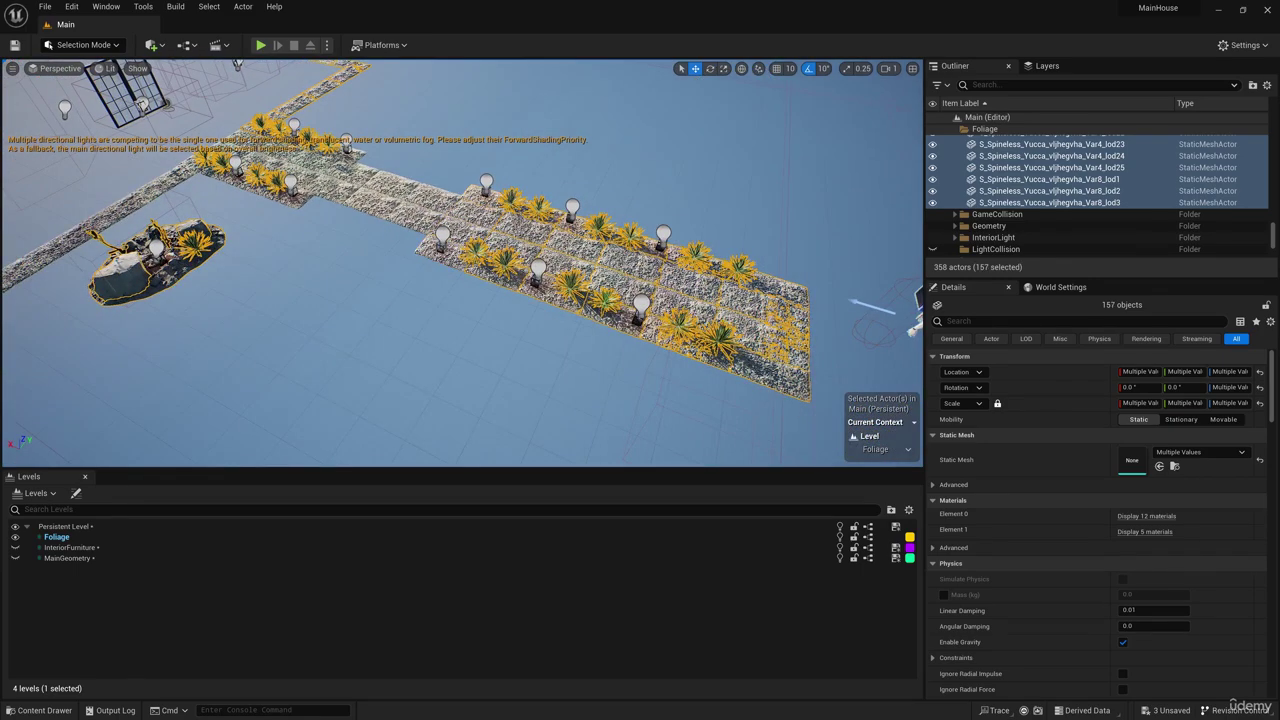
left_click(557, 224, "ctrl")
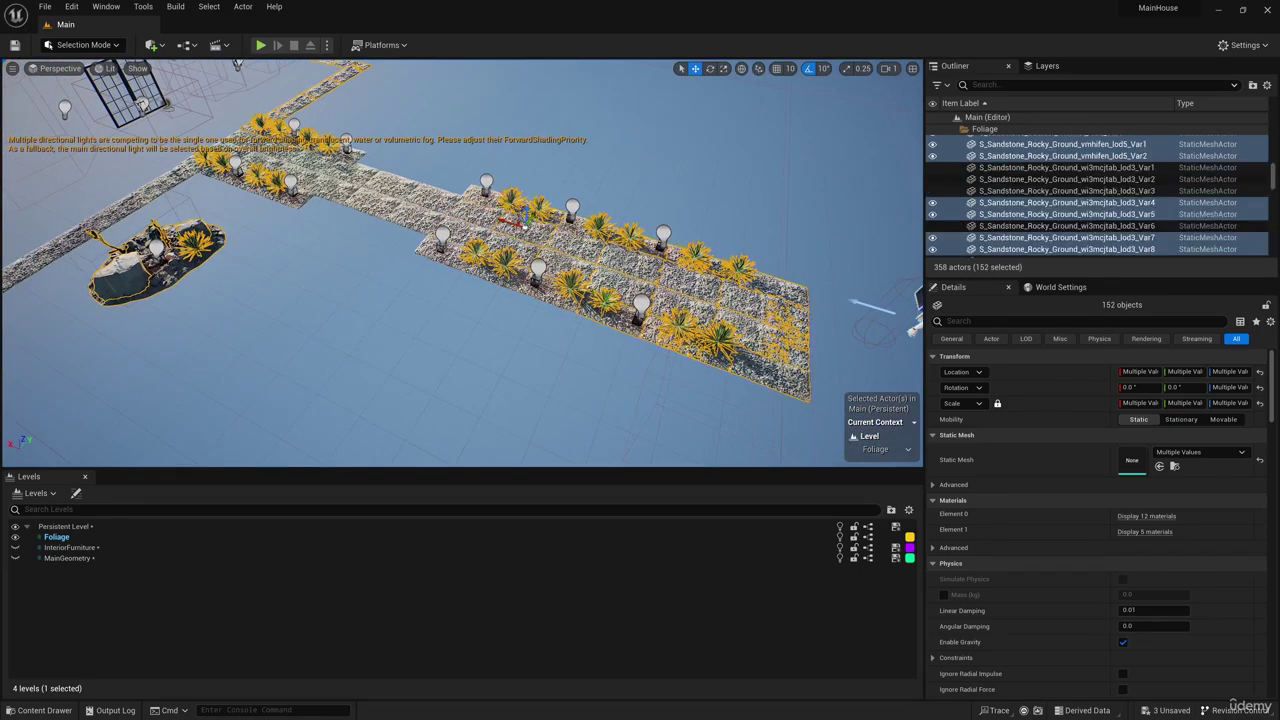
left_click(557, 224, "ctrl")
key("w")
right_click_drag(557, 224, 640, 245)
left_click(386, 288, "ctrl")
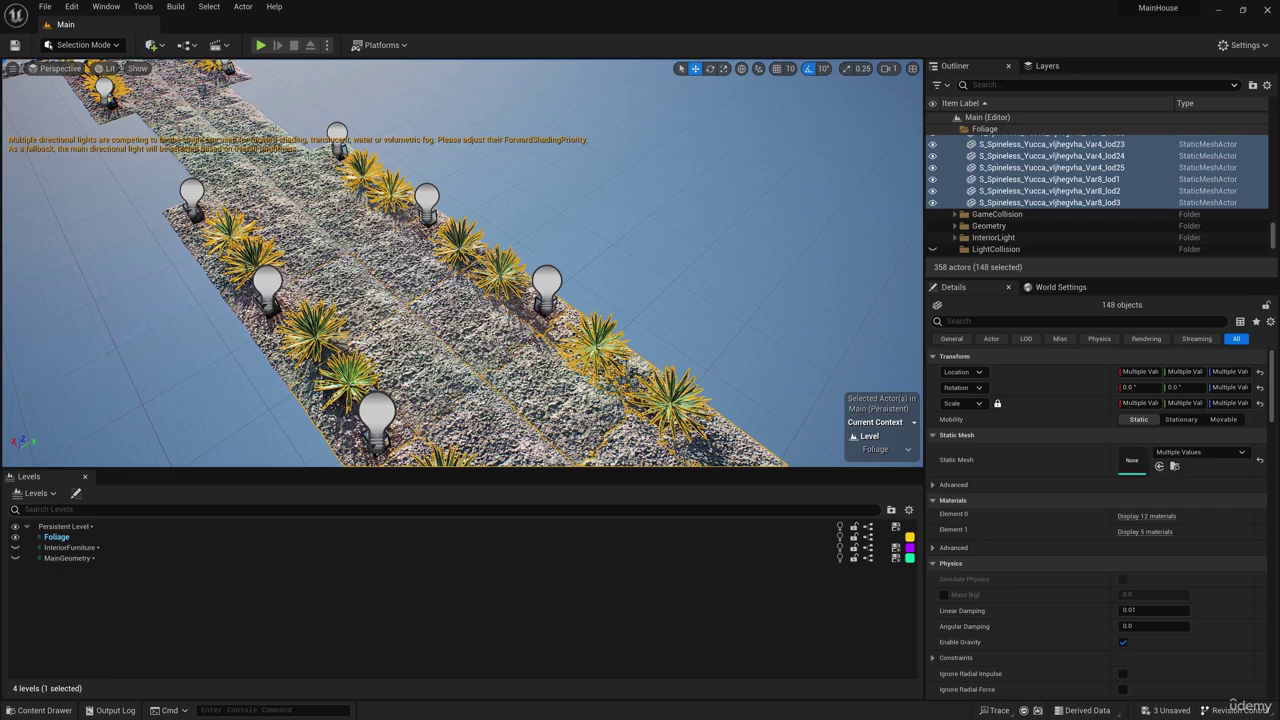
left_click(524, 324, "ctrl")
right_click_drag(524, 324, 620, 350)
left_click(524, 324, "ctrl")
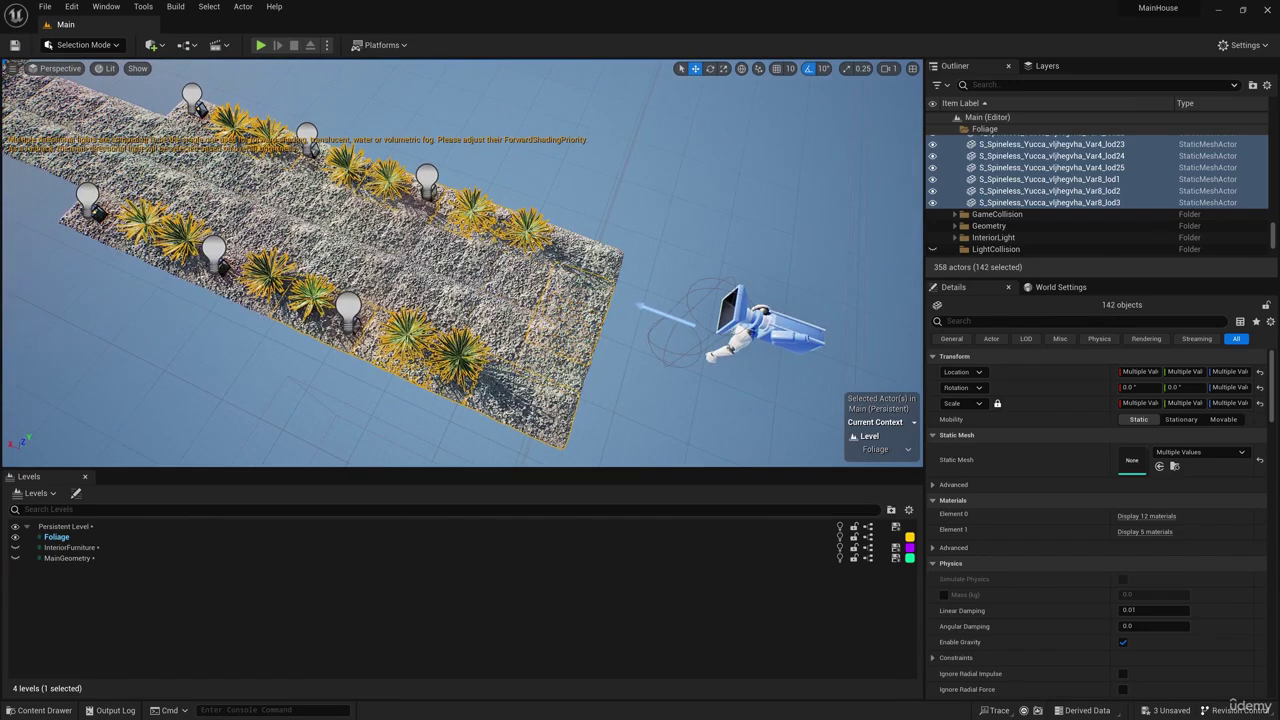
- Deselect the rocky ground pieces at the walkway's outer end, next to the first-person character
left_click(522, 396, "ctrl")
left_click(540, 370, "ctrl")
left_click(555, 345, "ctrl")
left_click(555, 345, "ctrl")
left_click(572, 318, "ctrl")
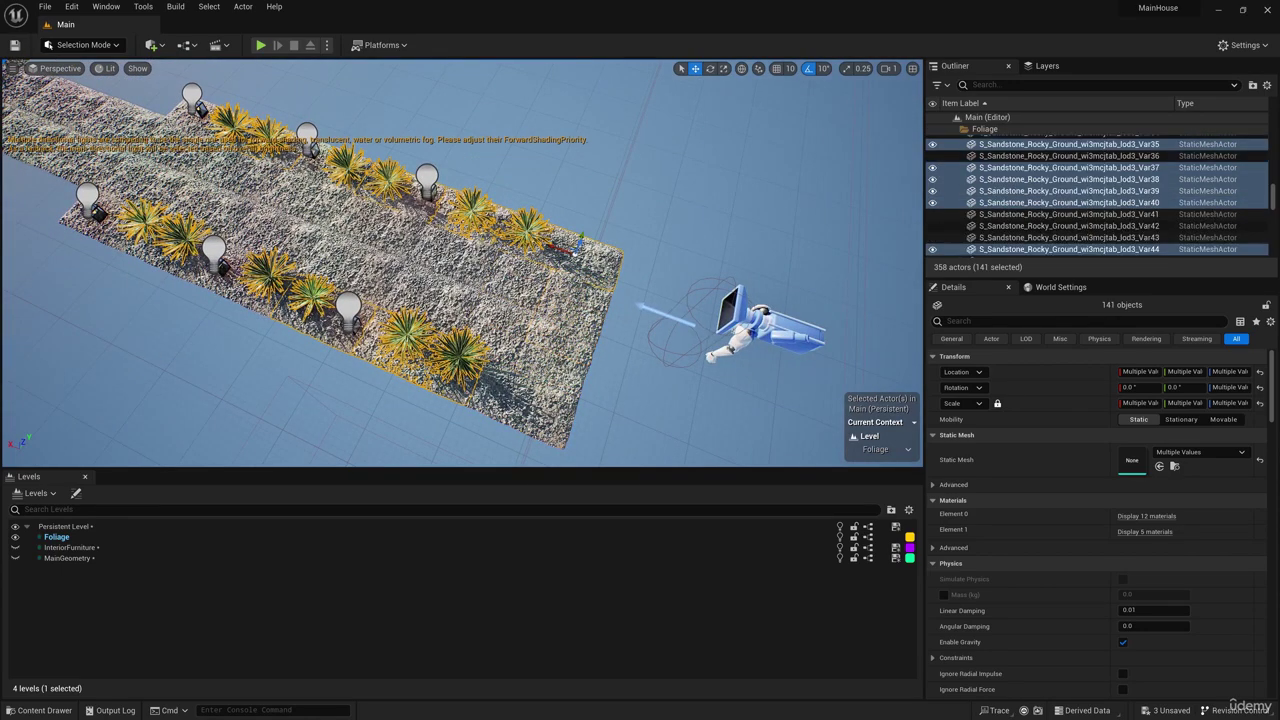
left_click(572, 245, "ctrl")
left_click(402, 366, "ctrl")
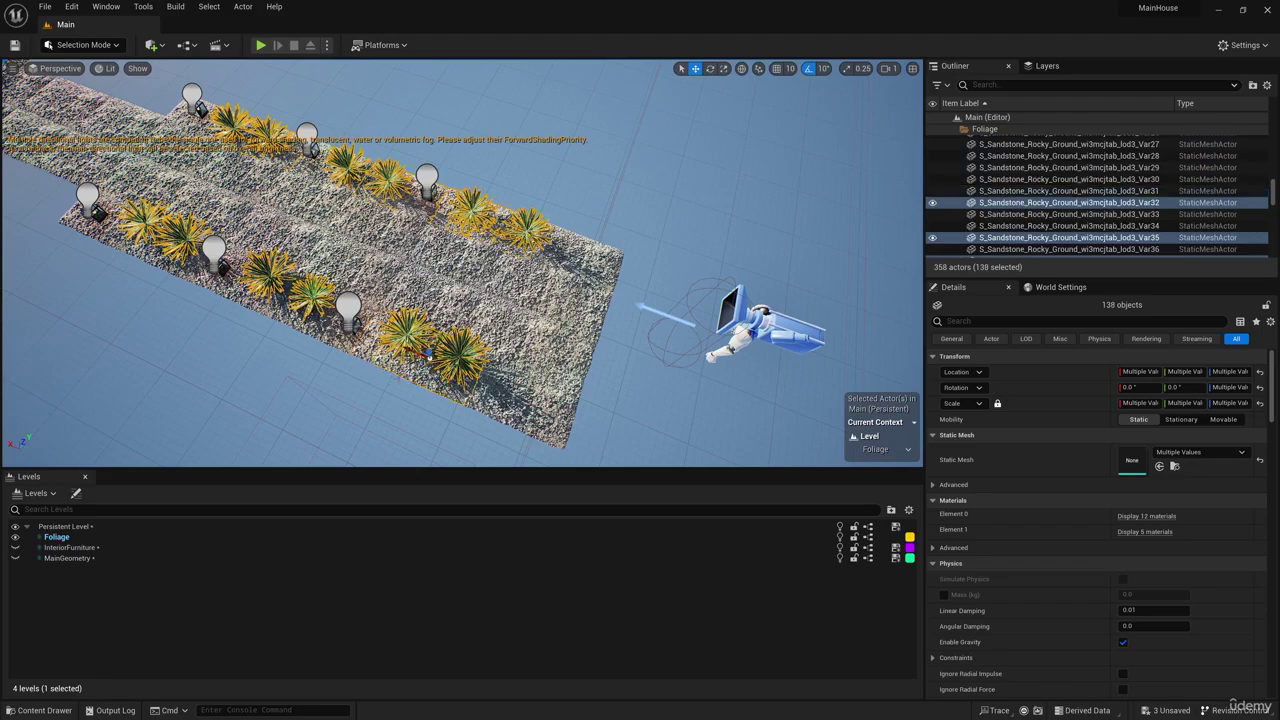
- Deselect the remaining rocky ground pieces under the yuccas along the walkway's edge near its outer end
right_click_drag(402, 366, 210, 345)
key("w")
key("s")
right_click_drag(547, 430, 440, 430)
left_click(453, 292, "ctrl")
left_click(396, 298, "ctrl")
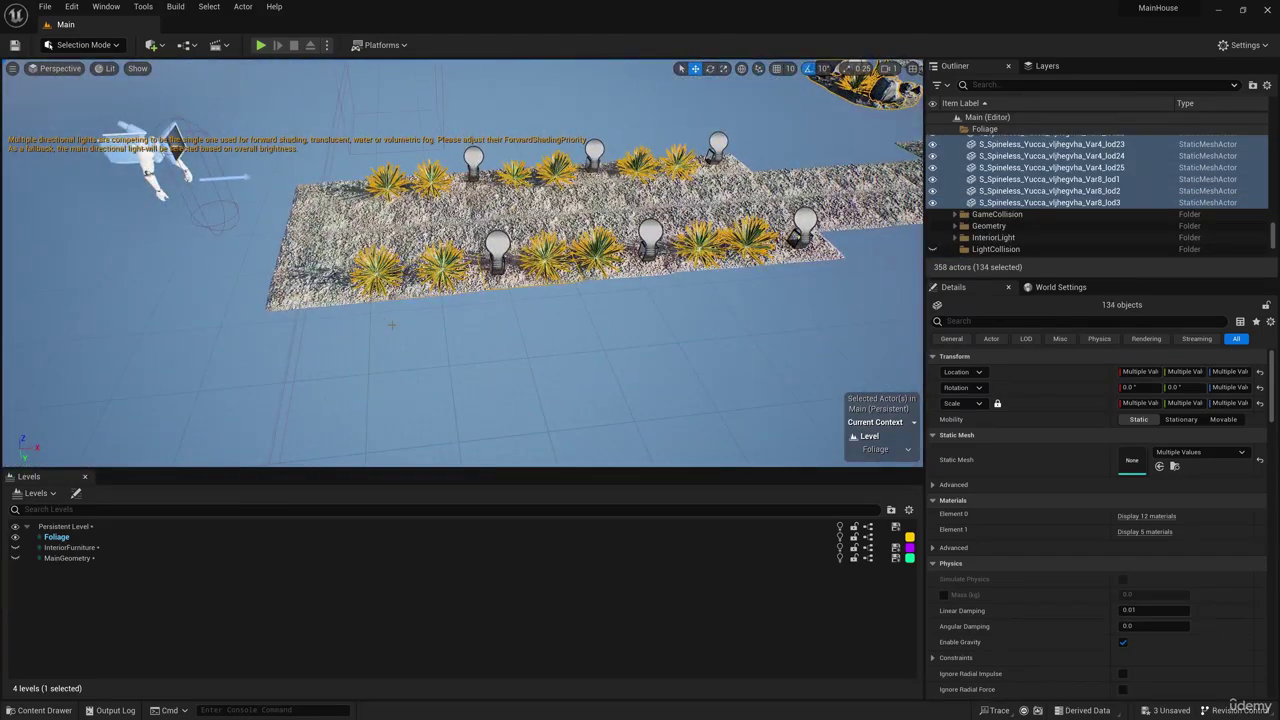
- Deselect the rocky ground pieces of the gravel border on the far side of the walkway
key("s")
right_click_drag(392, 325, 580, 295)
left_click(464, 304, "ctrl")
key("w")
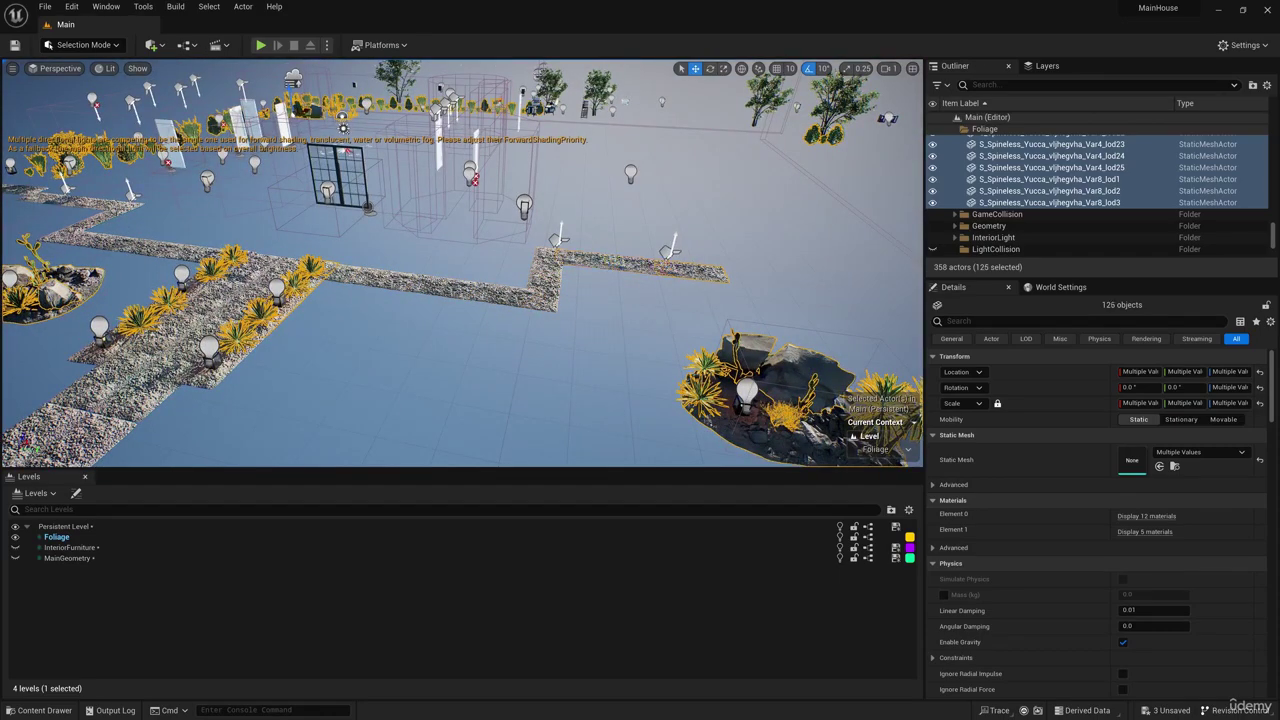
left_click(618, 263, "ctrl")
key("w")
right_click_drag(521, 357, 400, 365)
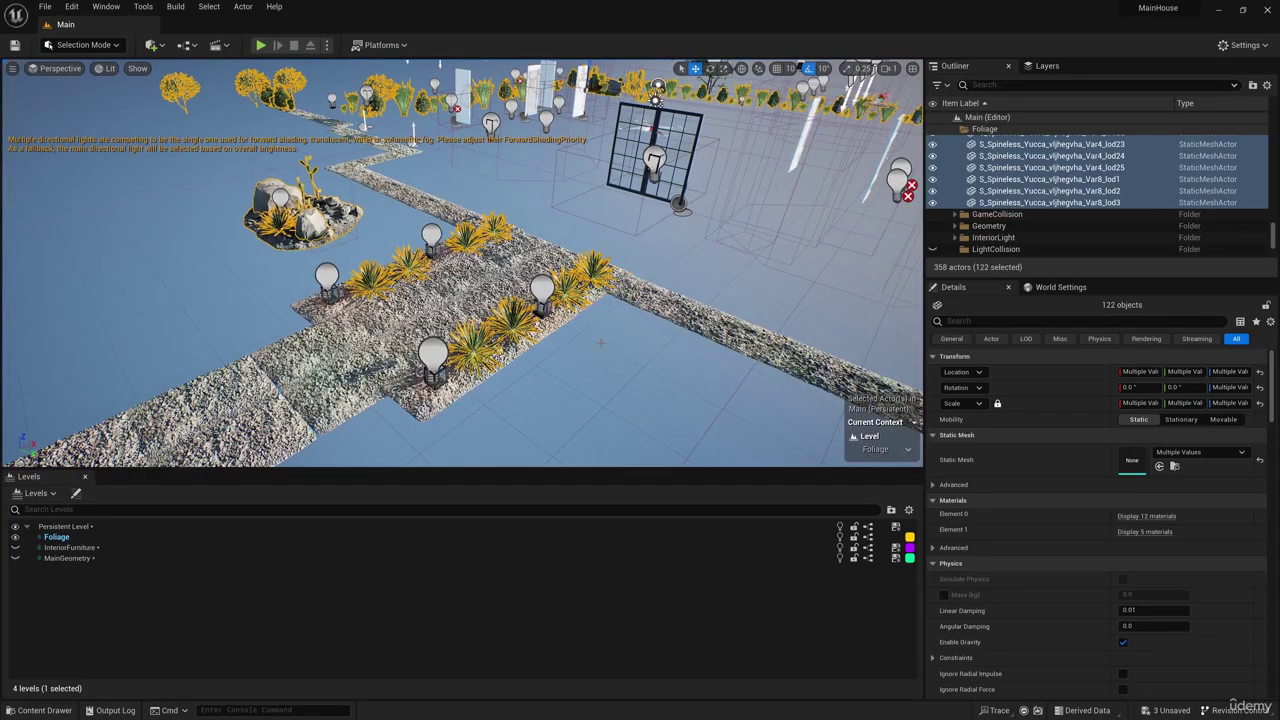
- Remove the boulders and rocky ground of the two rock beds from the selection, leaving only plants selected
key("s")
right_click_drag(601, 343, 765, 335)
key("w")
left_click(548, 243, "ctrl")
right_click_drag(548, 243, 385, 255)
key("s")
key("w")
left_click(405, 329, "ctrl")
left_click(501, 322, "ctrl")
key("w")
right_click_drag(501, 322, 515, 268)
key("a")
left_click(630, 346, "ctrl")
key("s")
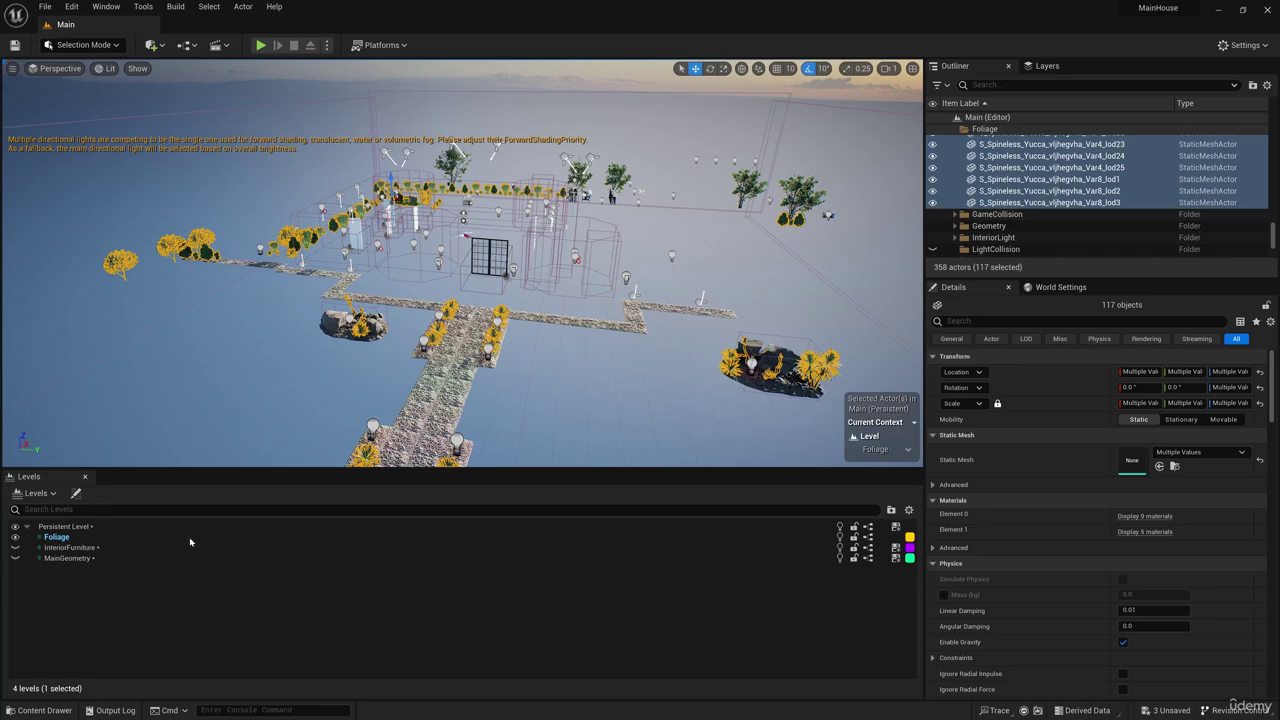
- Move the selected plant actors to the Foliage level and hide that level
left_click(56, 537)
right_click(56, 537)
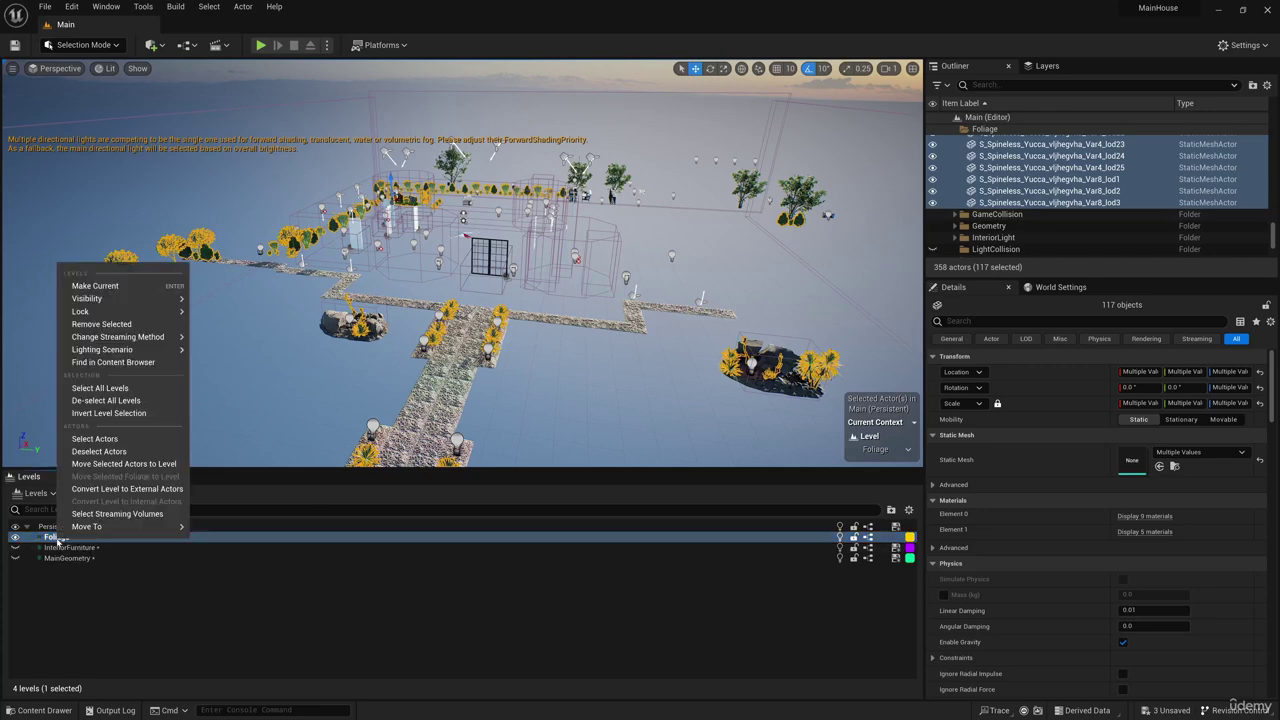
left_click(150, 464)
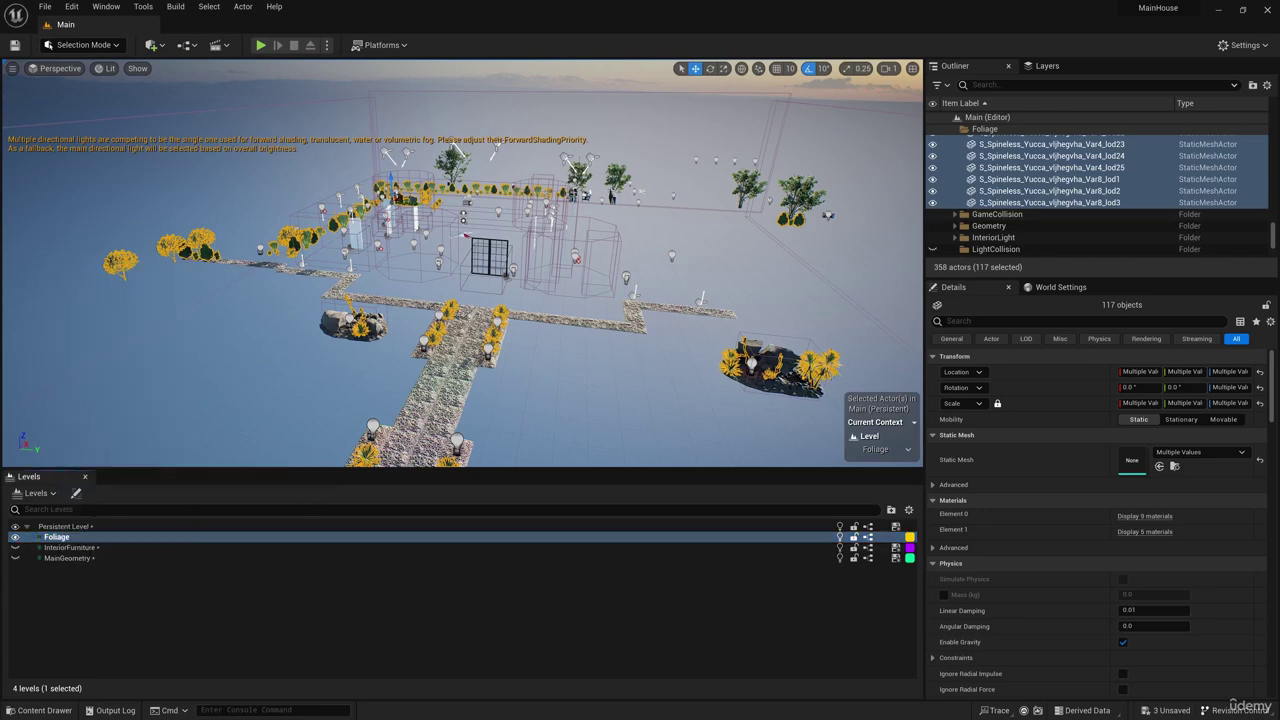
left_click(16, 539)
right_click_drag(310, 350, 196, 320)
key("s")
key("w")
right_click_drag(468, 238, 455, 250)
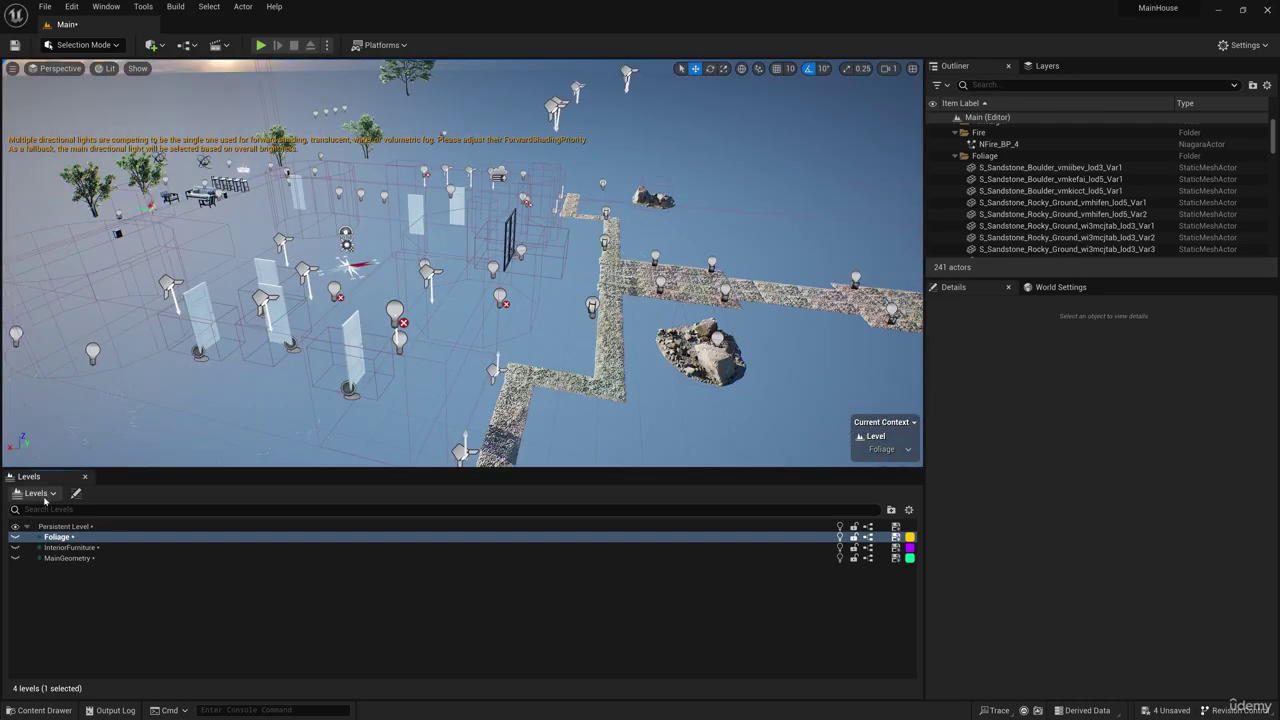
- Create a new empty level named InteriorLight in the Levels folder
left_click(38, 493)
left_click(42, 574)
left_click(597, 336)
left_click(713, 478)
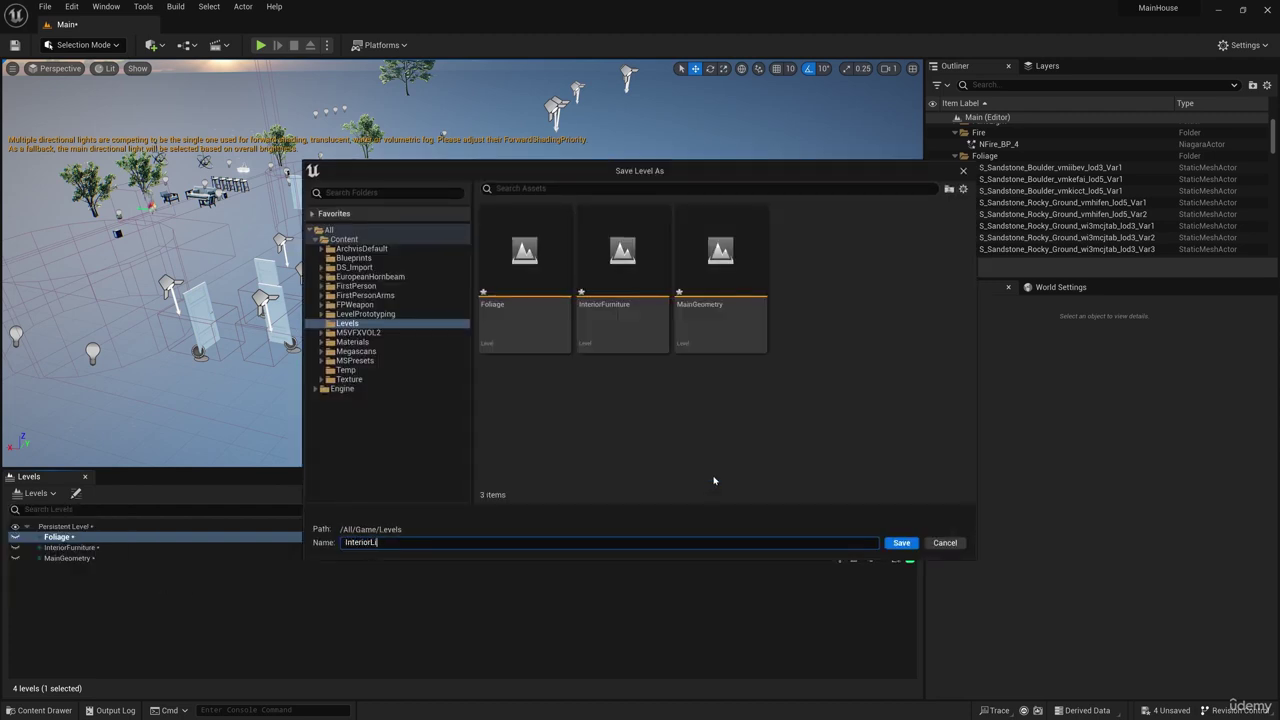
left_click(902, 543)
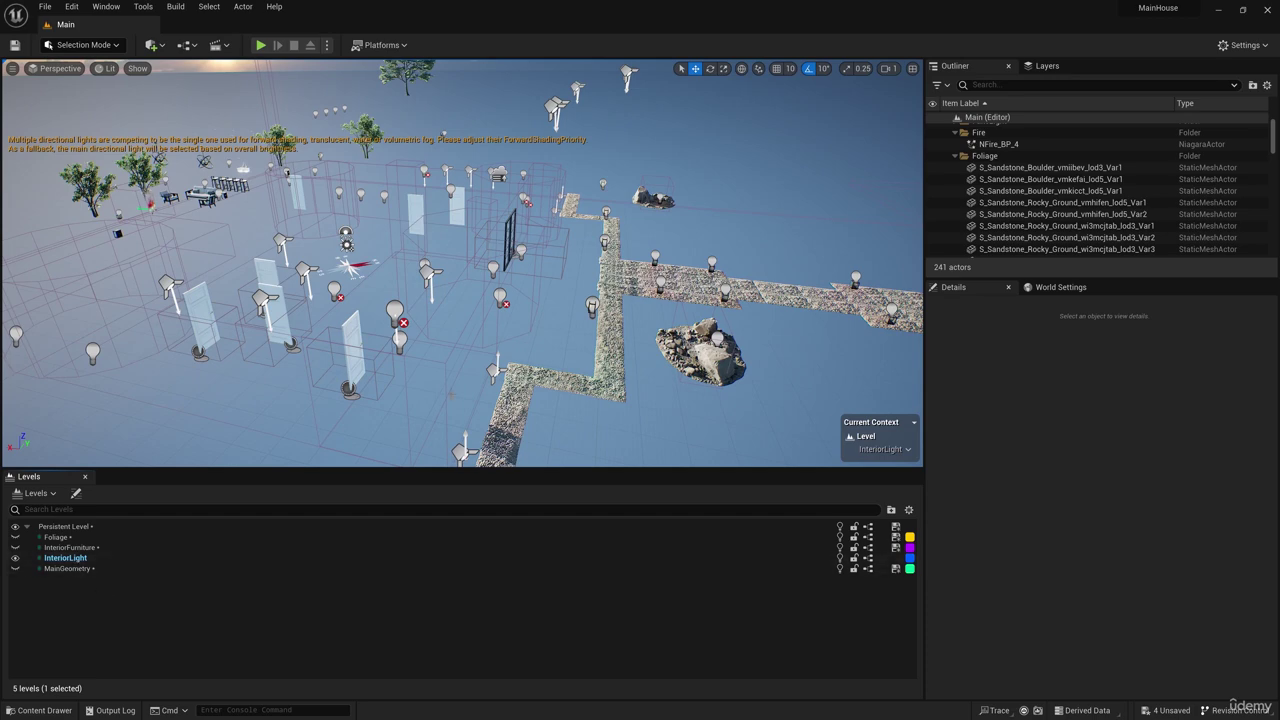
- Collapse the Foliage and Fire folders in the Outliner
right_click_drag(452, 394, 362, 372)
left_click(955, 157)
scroll(954, 168, "up", 2)
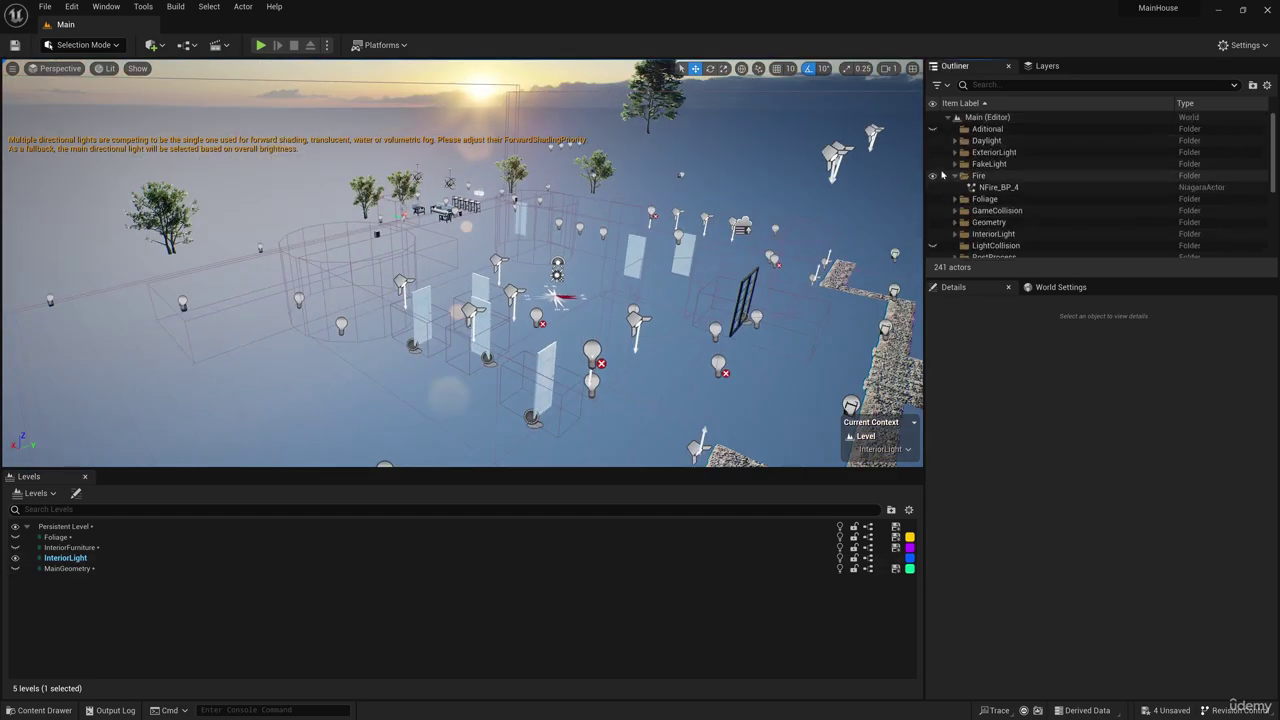
left_click(954, 166)
left_click(955, 165)
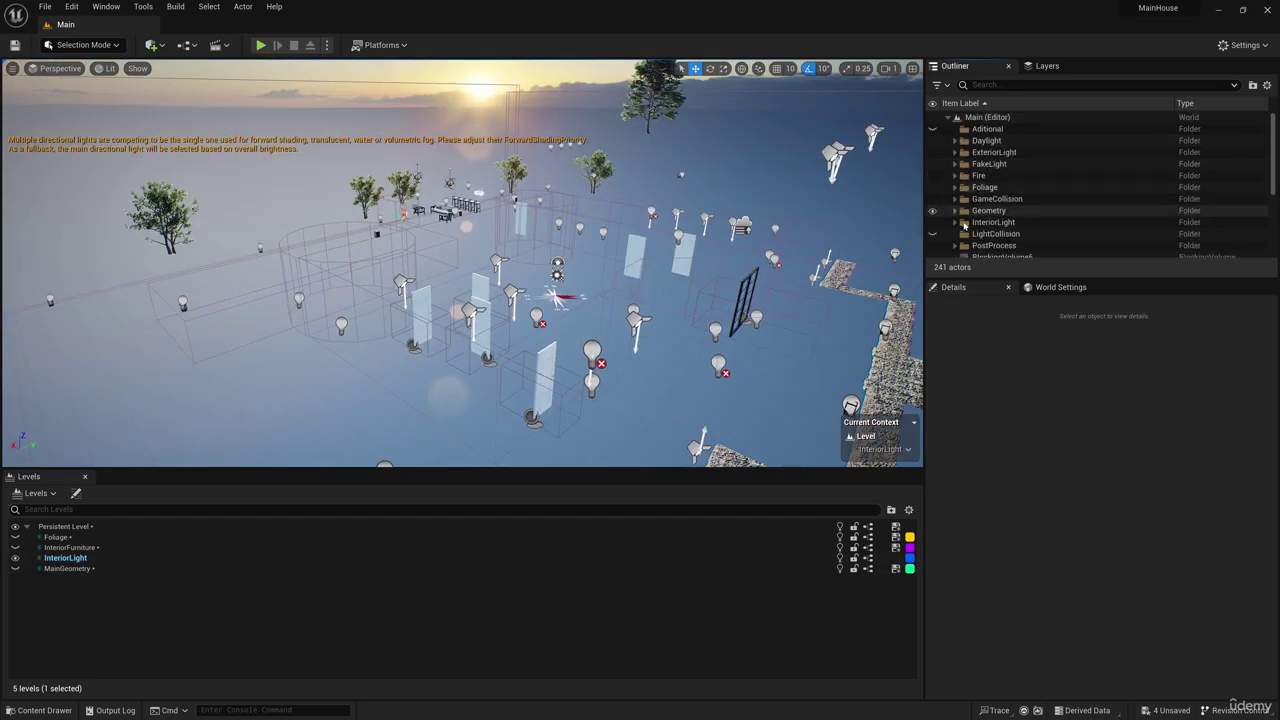
- Move all InteriorLight folder lights from PointLight to SpotLight12 to the InteriorLight level and hide that level
scroll(1010, 185, "down", 2)
left_click(985, 161)
left_click(955, 161)
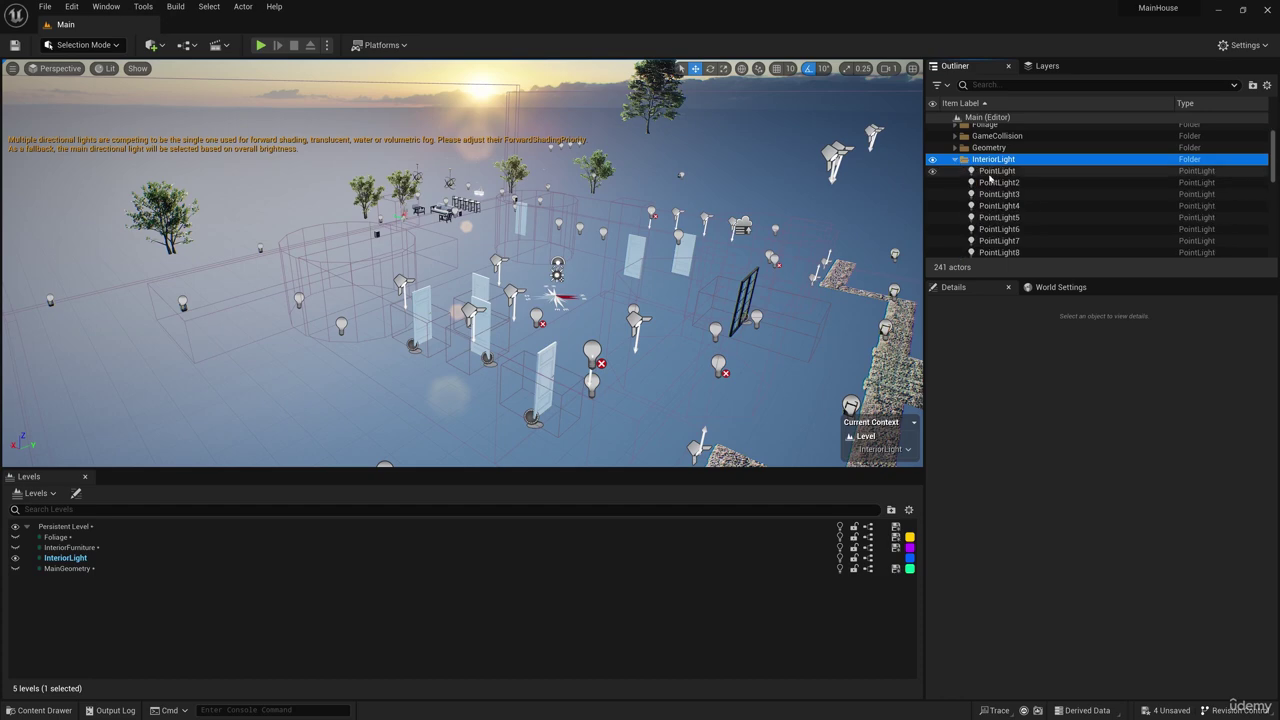
left_click(990, 173)
scroll(1008, 231, "down", 5)
left_click(998, 238, "shift")
key("f")
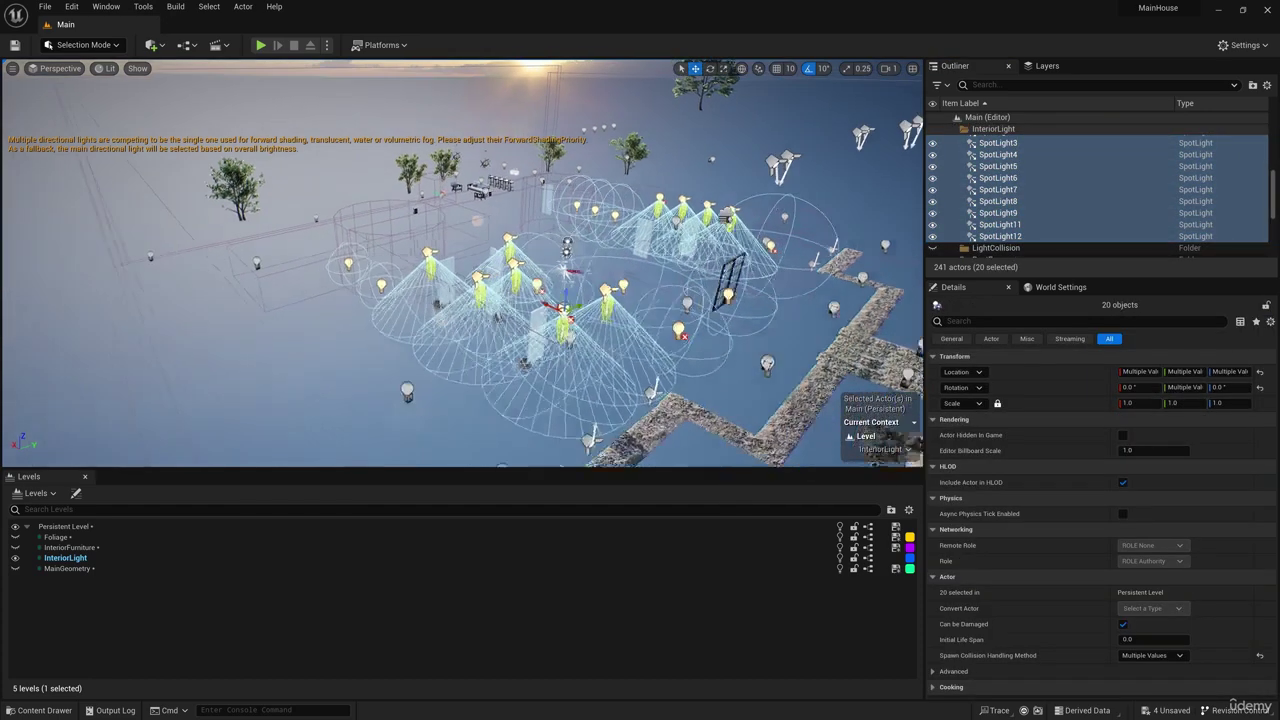
right_click(61, 558)
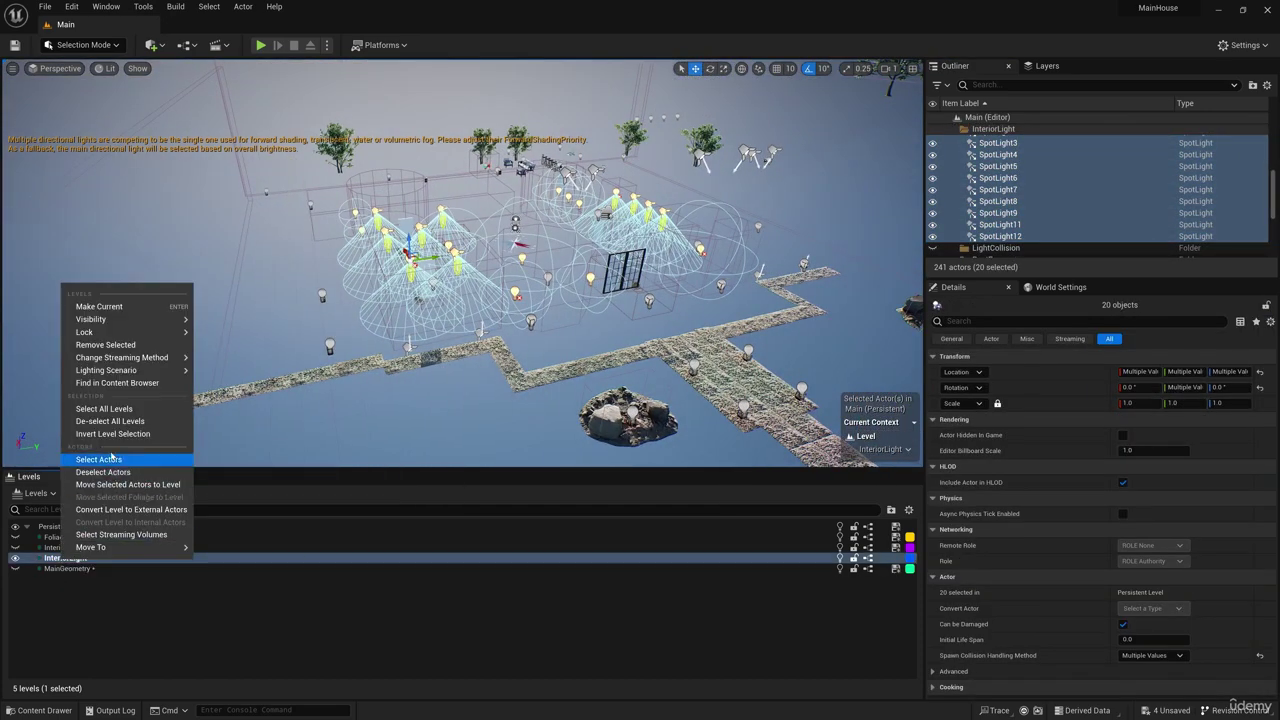
left_click(128, 484)
left_click(15, 558)
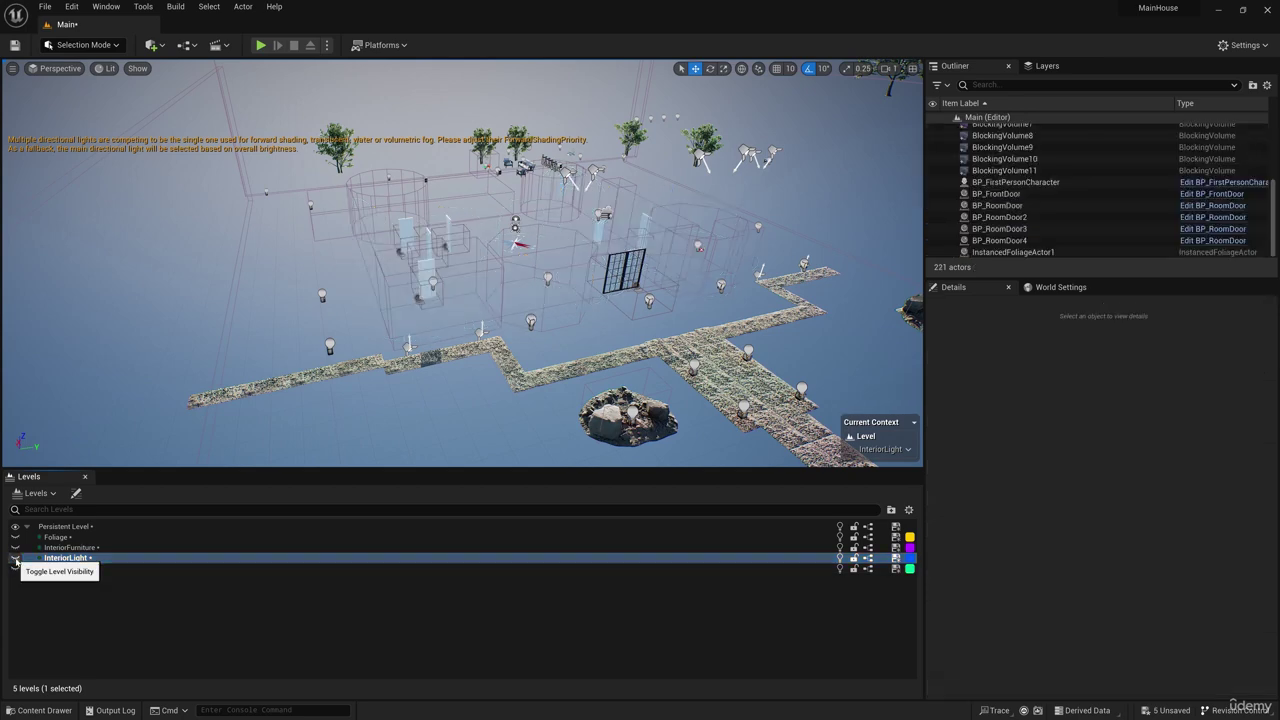
- Create another empty level named ExteriorLight in the Levels folder
mouse_move(330, 330)
right_mouse_down()
mouse_move(345, 270)
mouse_move(345, 310)
right_mouse_up()
left_click(90, 610)
left_click(40, 494)
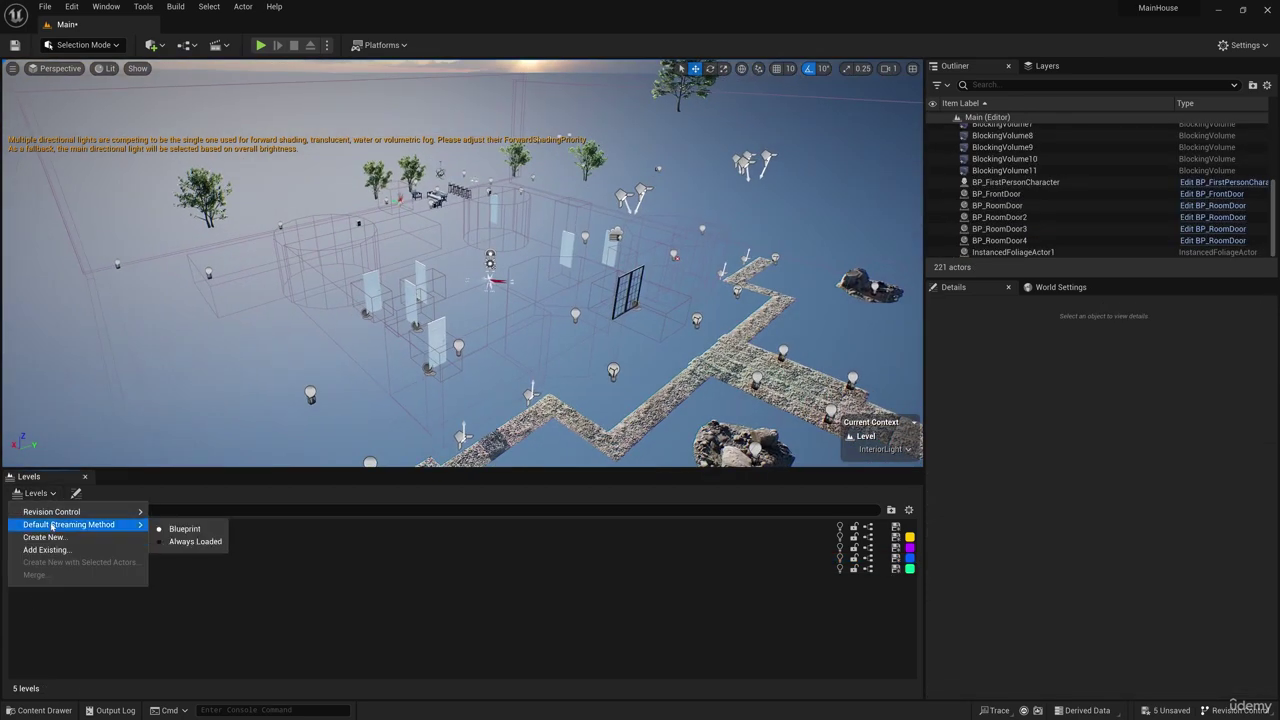
left_click(90, 537)
left_click(570, 298)
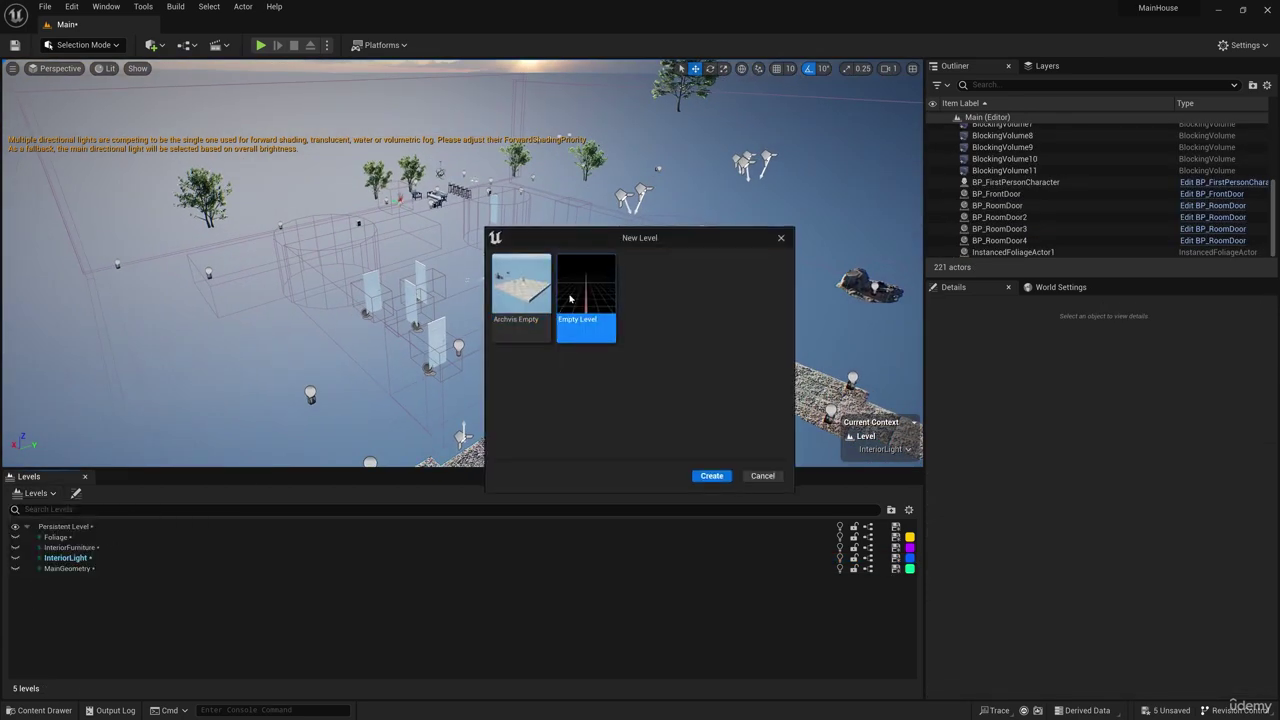
left_click(712, 475)
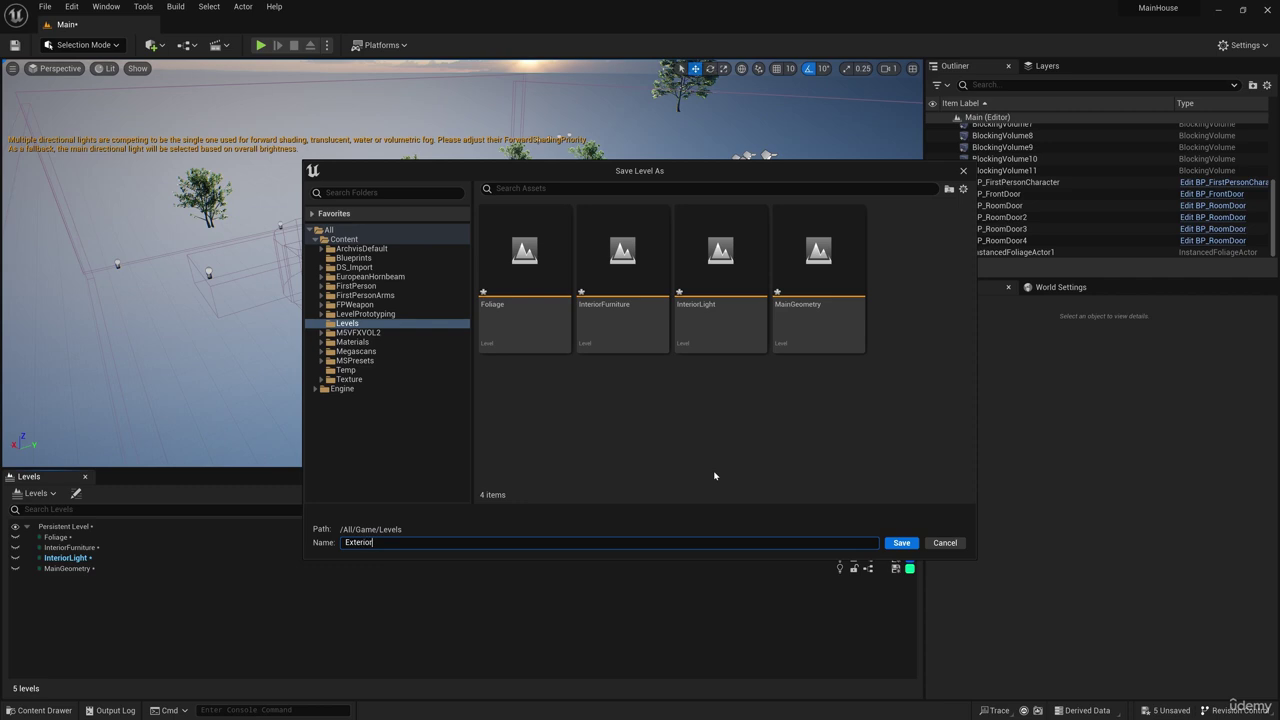
left_click(900, 543)
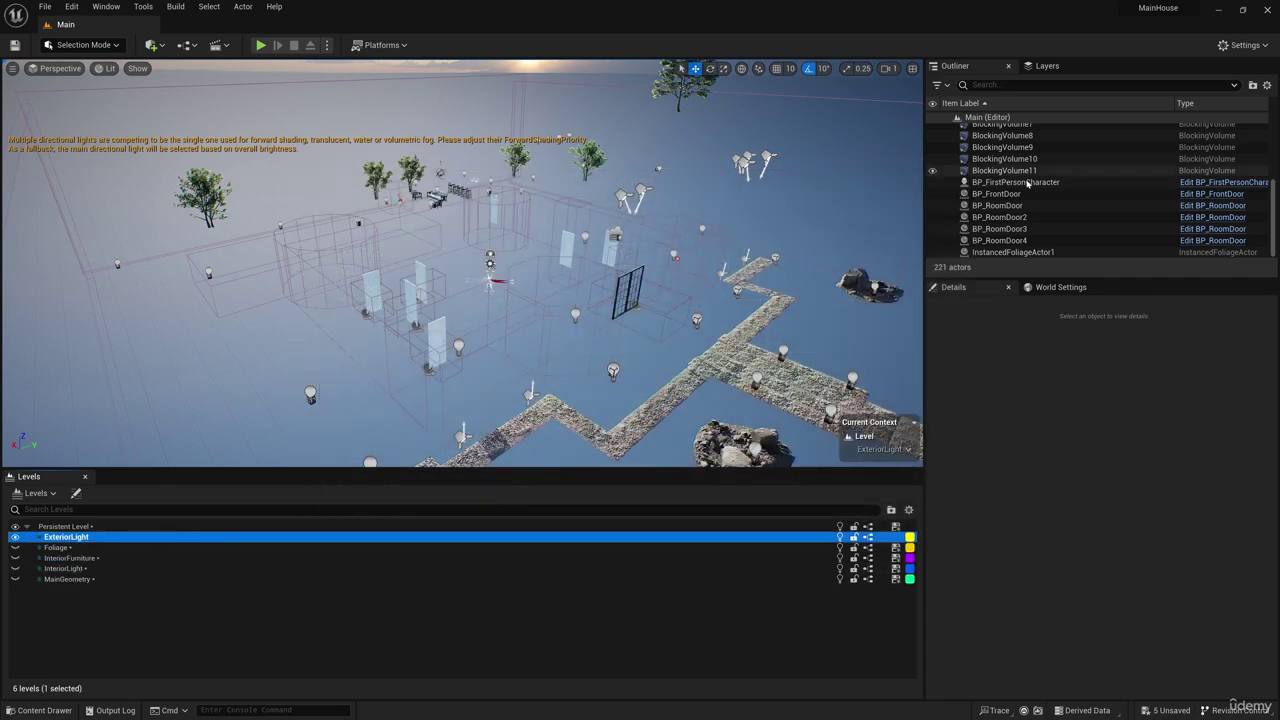
- Move all ExteriorLight folder lights from PointLight11 to SpotLight22 to the ExteriorLight level and hide that level
scroll(975, 225, "up", 4)
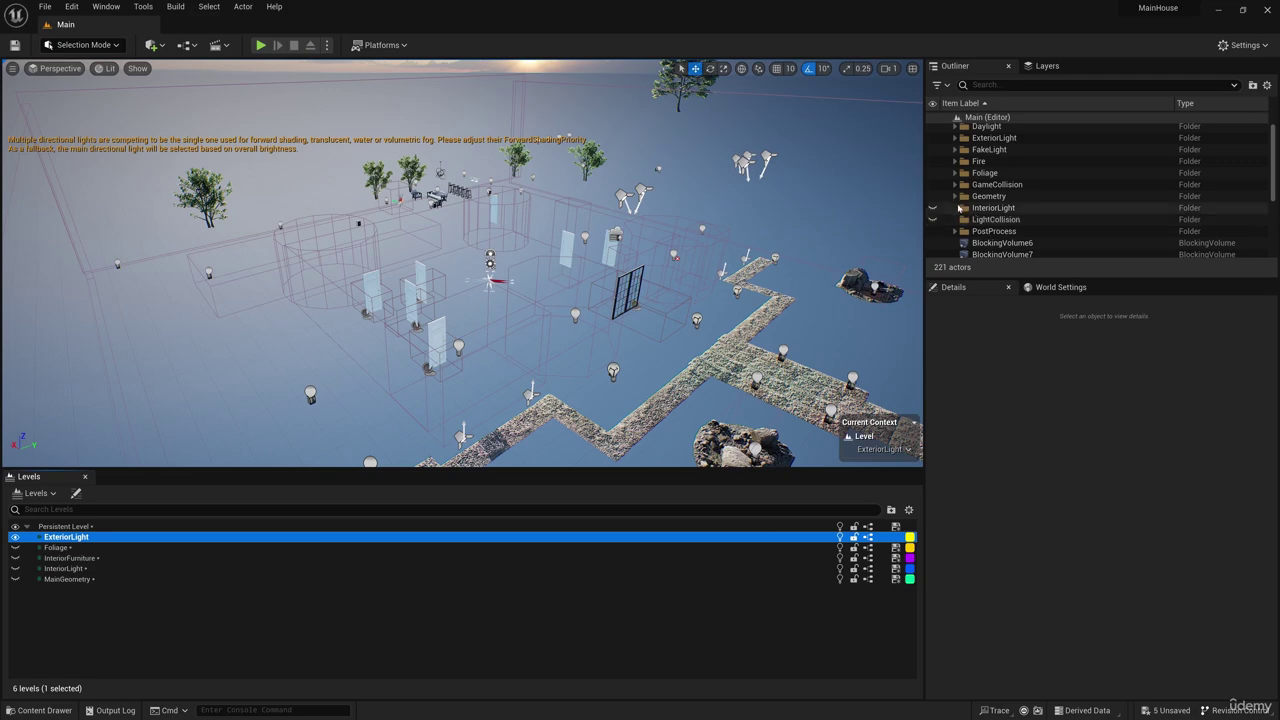
double_click(966, 139)
left_click(966, 149)
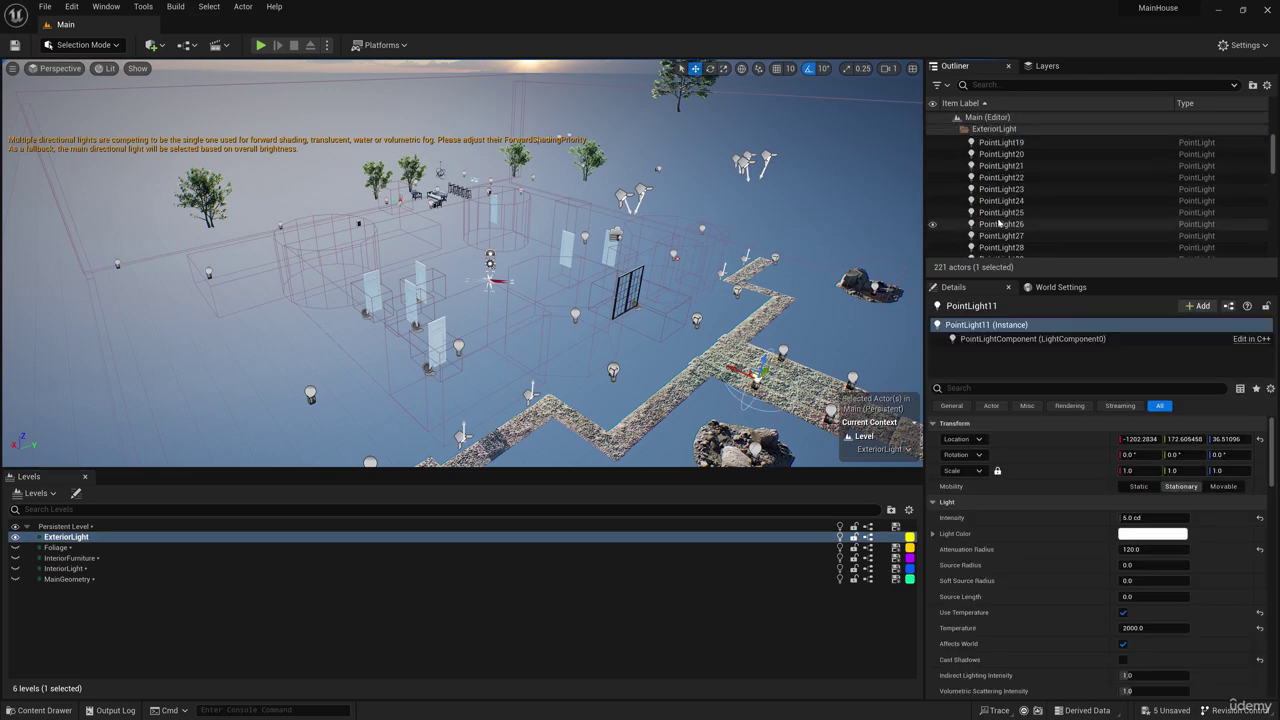
scroll(985, 185, "down", 5)
left_click(992, 187, "shift")
right_click_drag(640, 290, 670, 305)
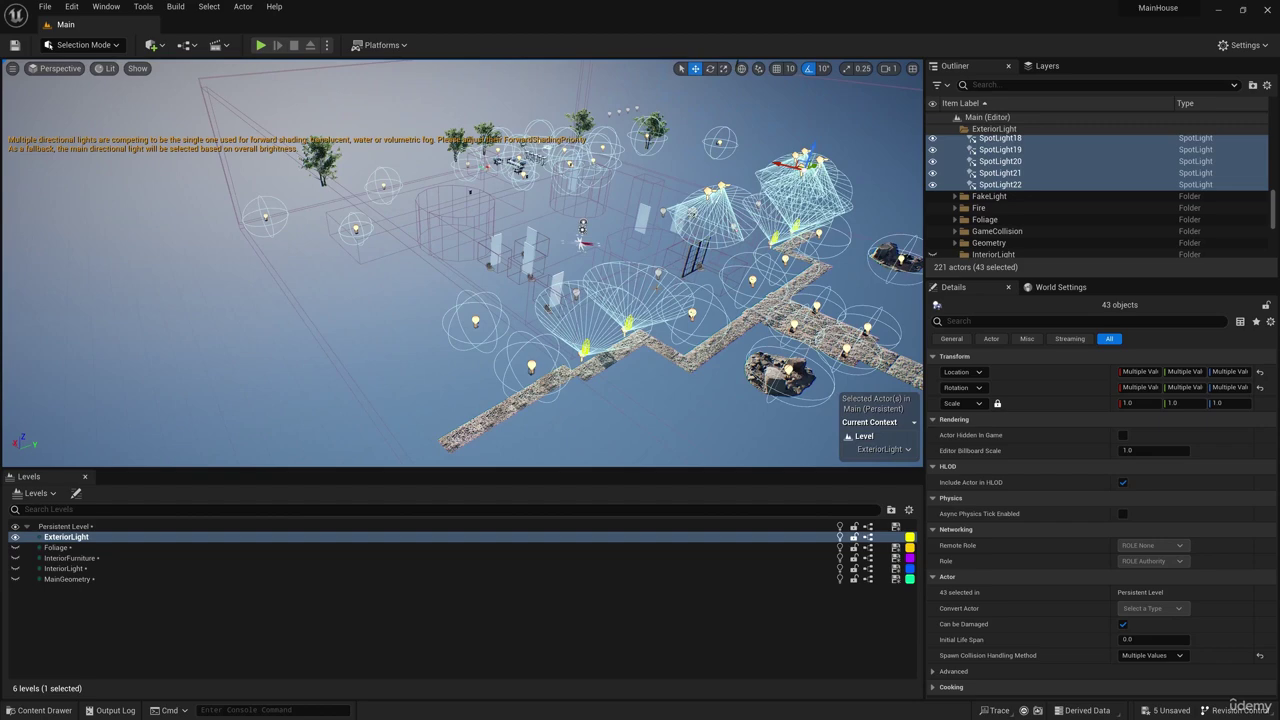
right_click(76, 538)
left_click(140, 462)
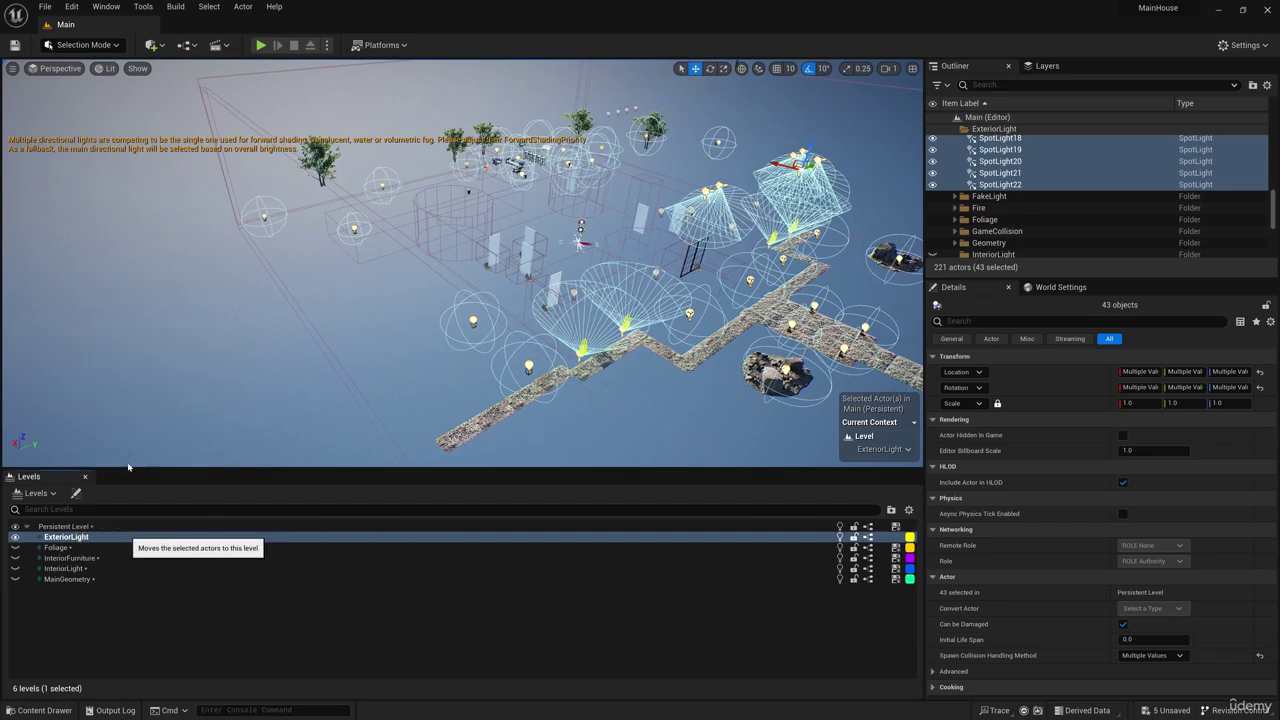
left_click(14, 538)
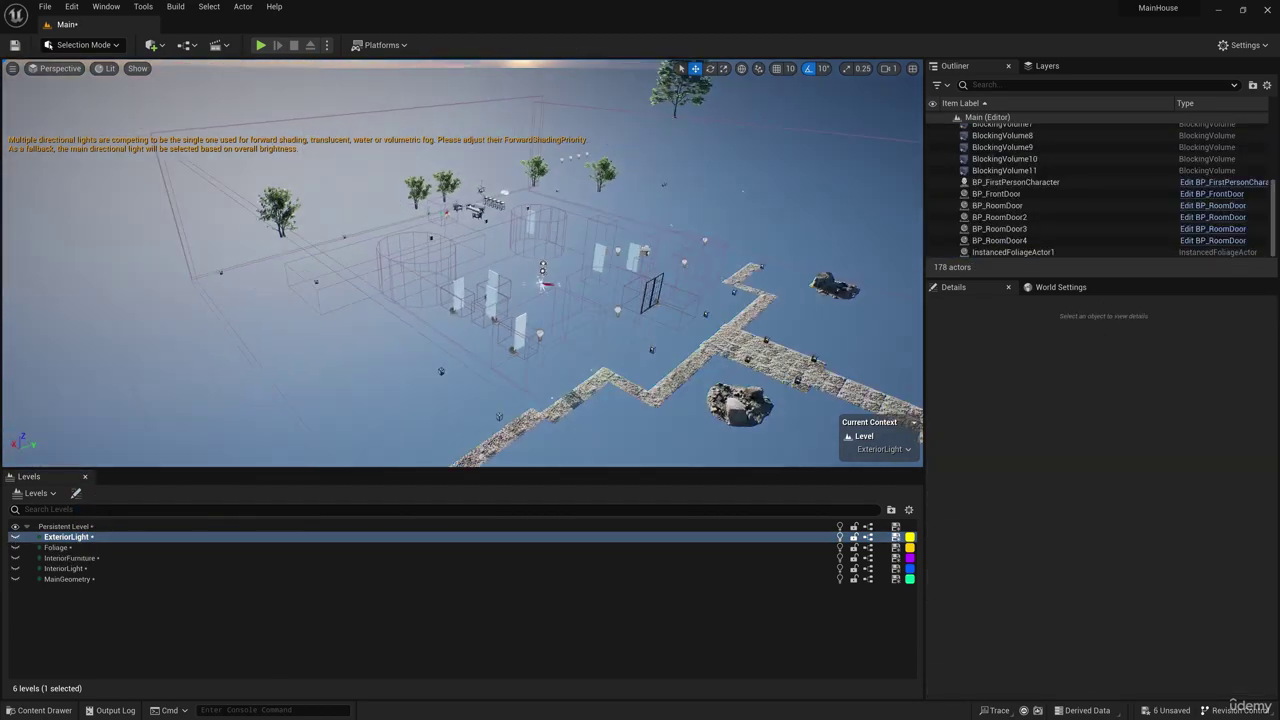
- Create a new empty level named FakeLight in the Levels folder
left_click(36, 493)
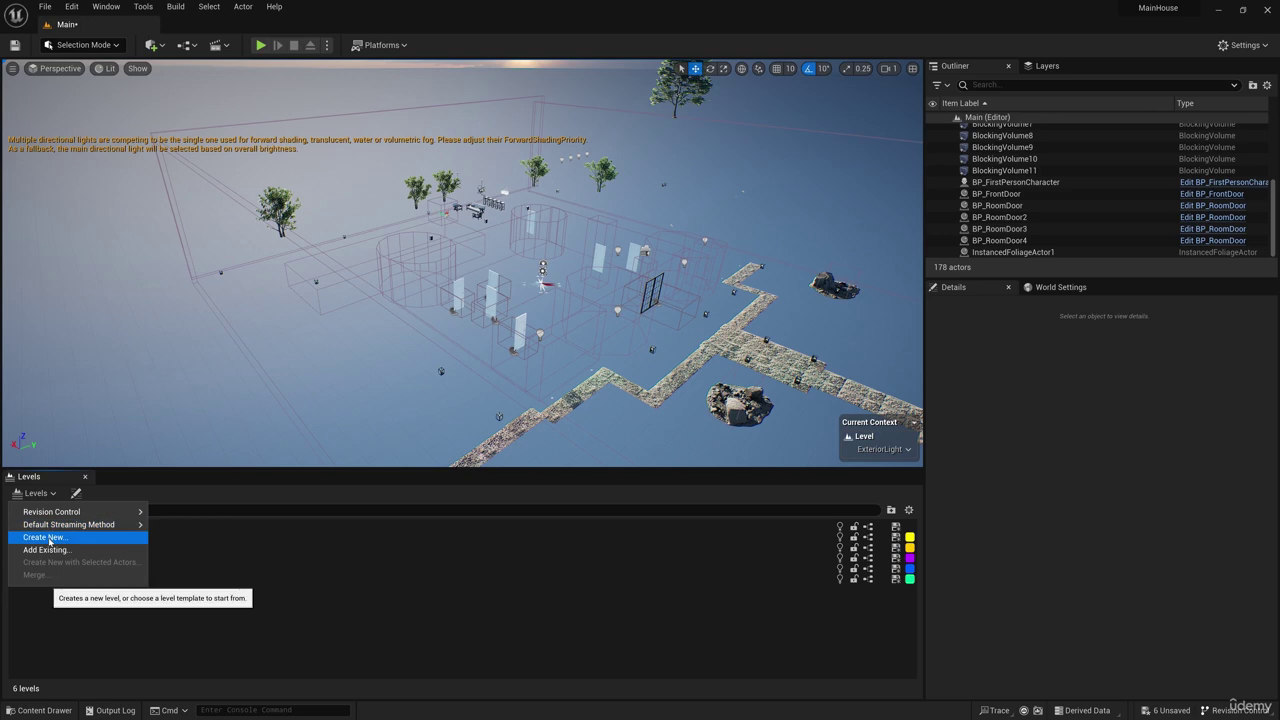
left_click(48, 537)
left_click(572, 336)
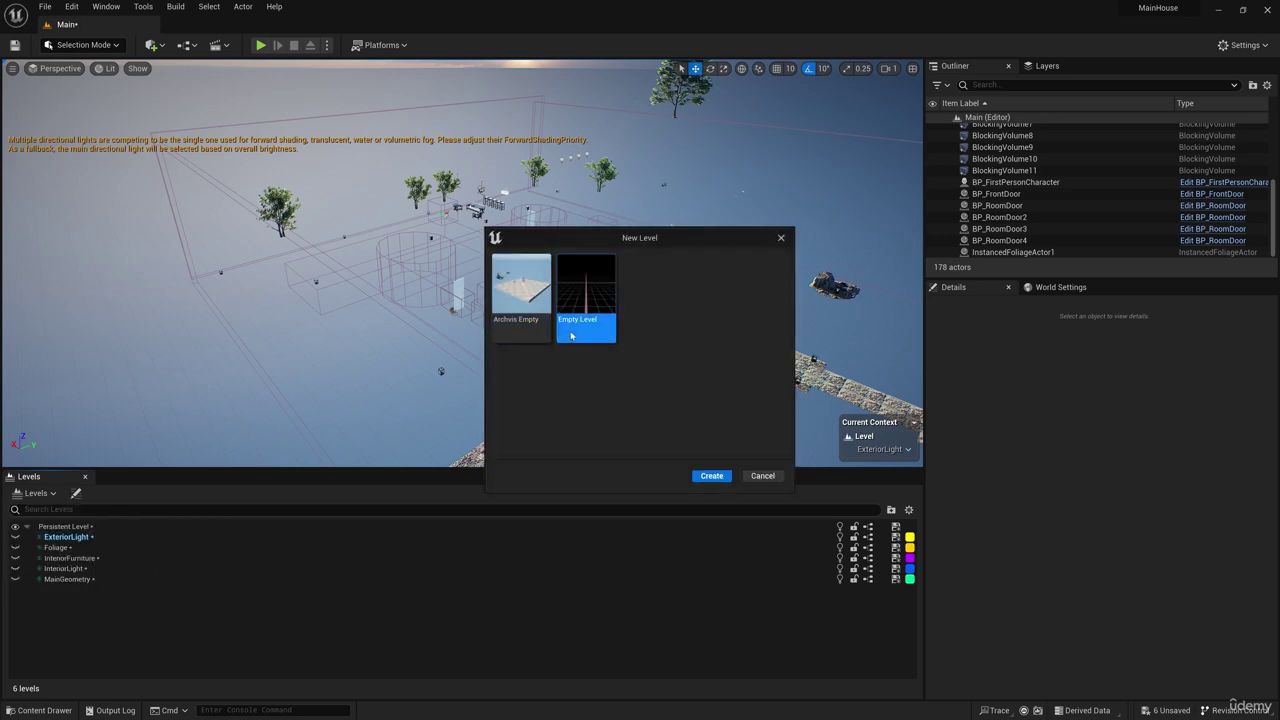
left_click(712, 476)
type("Fake")
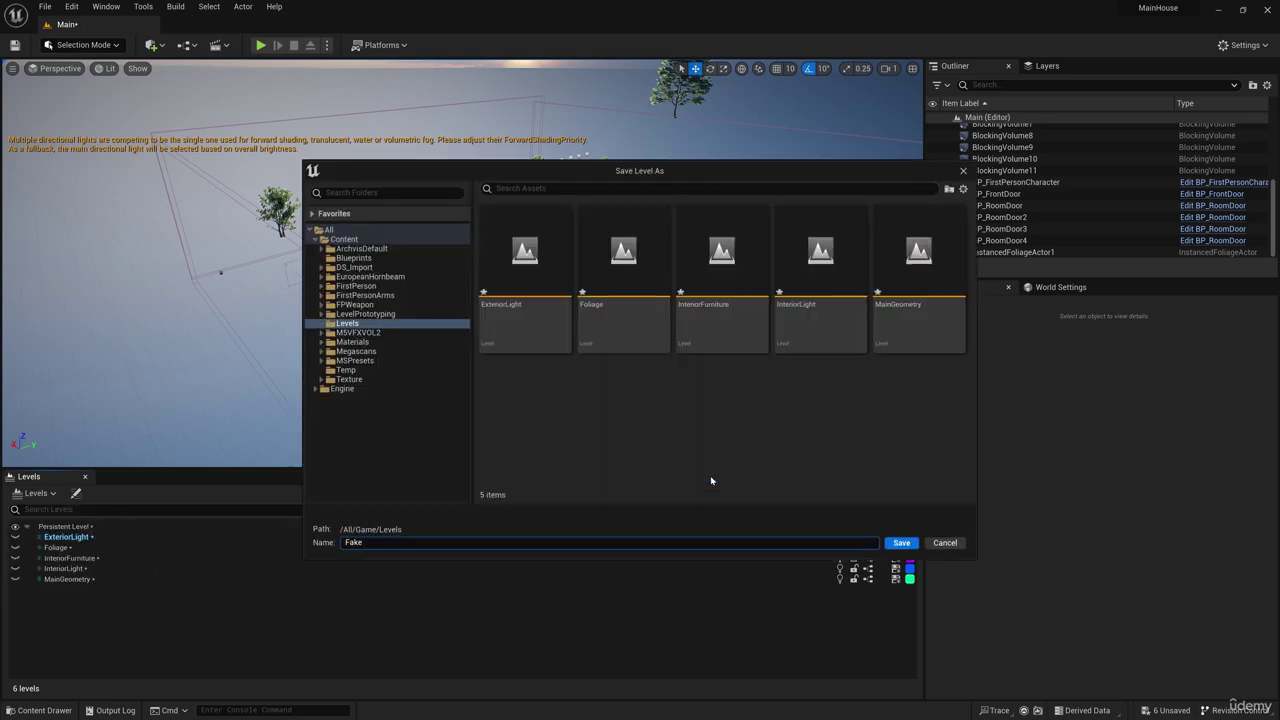
type("Light")
key("Return")
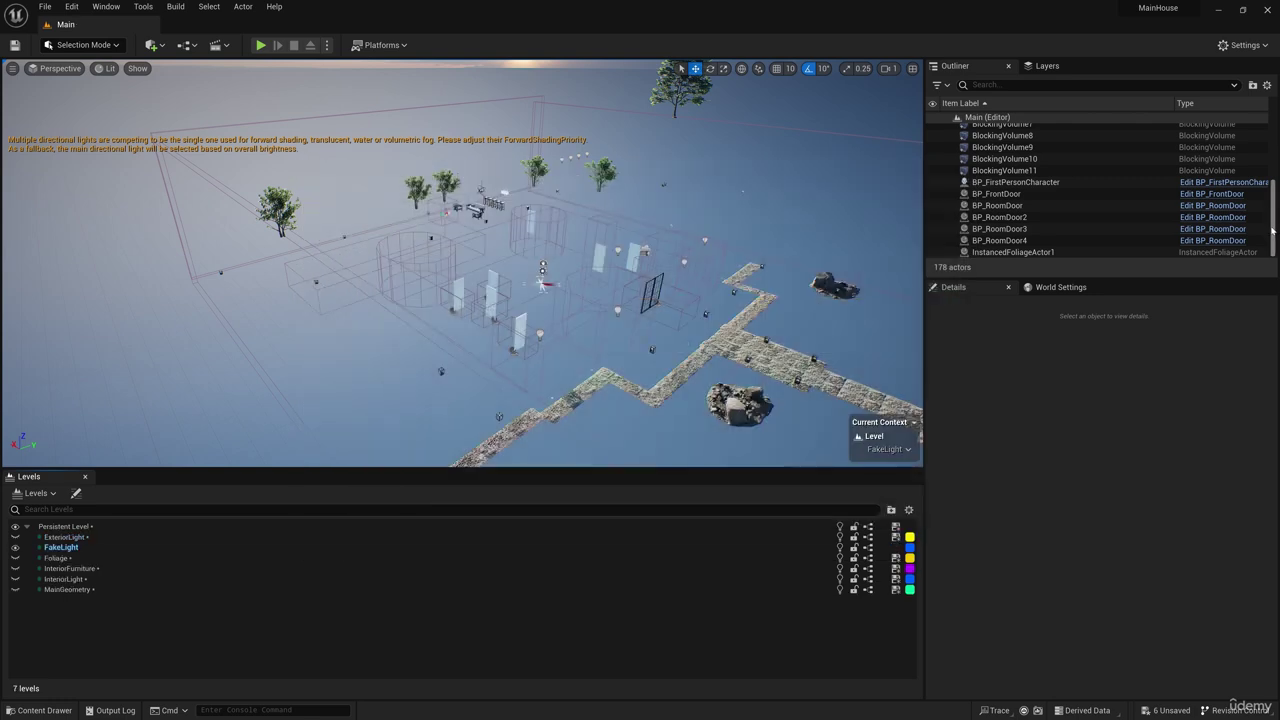
- Move the FakeLight folder lights from PointLight35 to PointLight43 to the FakeLight level and hide that level
double_click(990, 164)
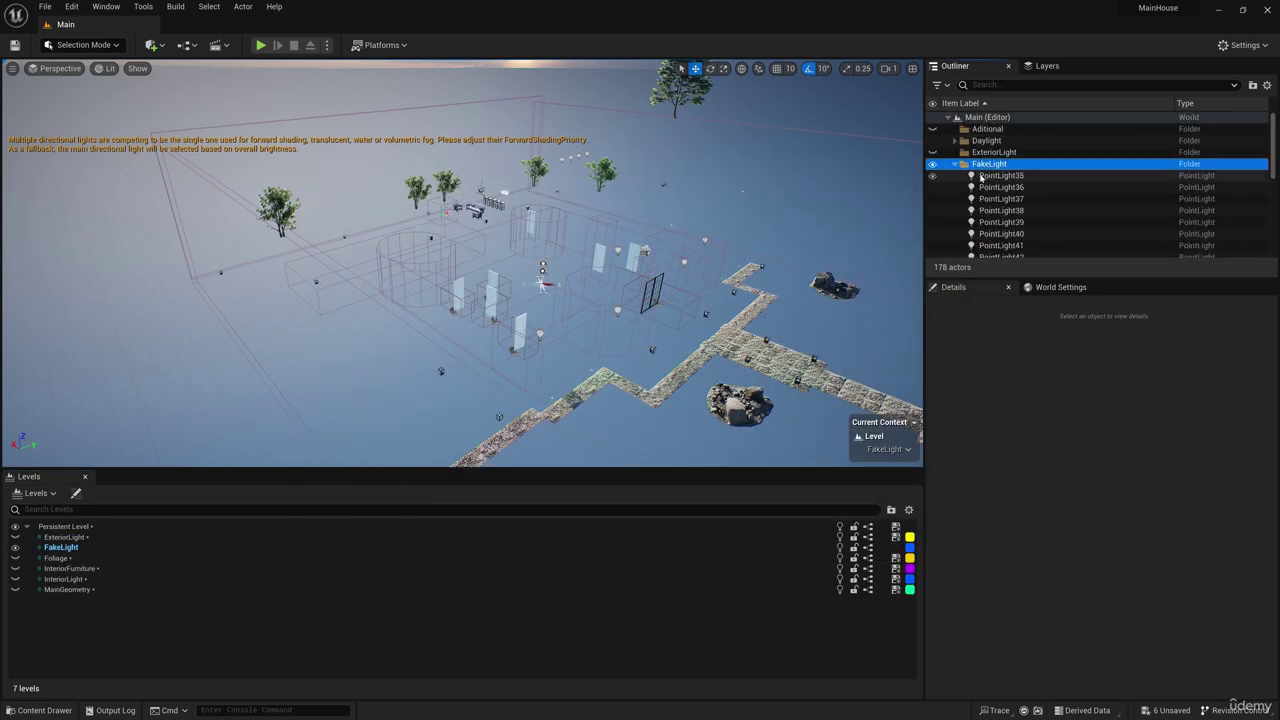
left_click(1000, 175)
scroll(1004, 213, "down", 1)
left_click(1003, 215, "shift")
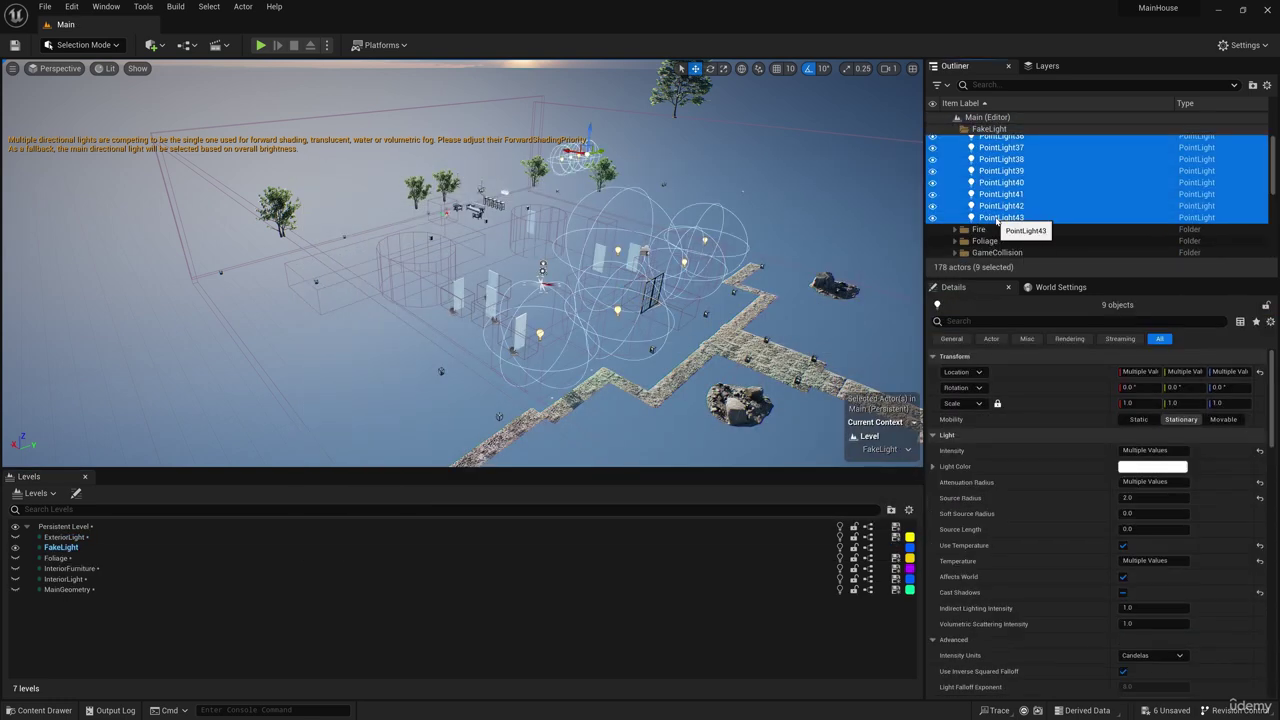
right_click(75, 550)
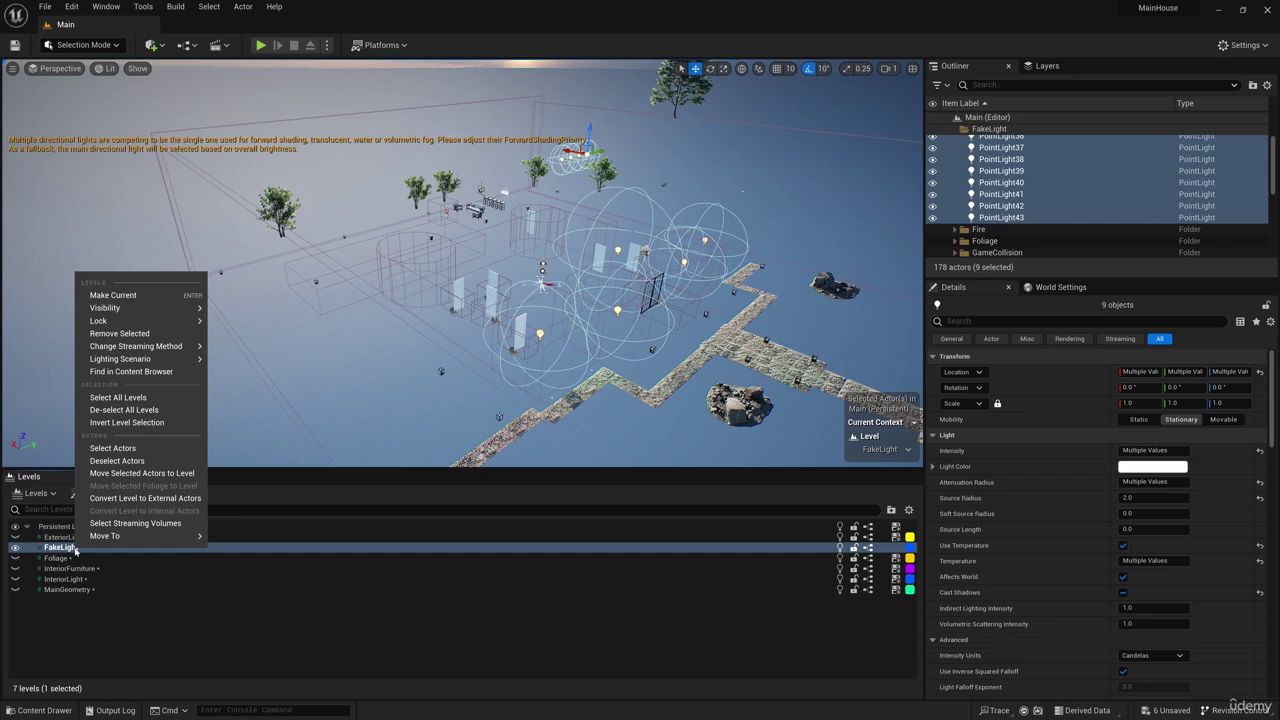
left_click(142, 473)
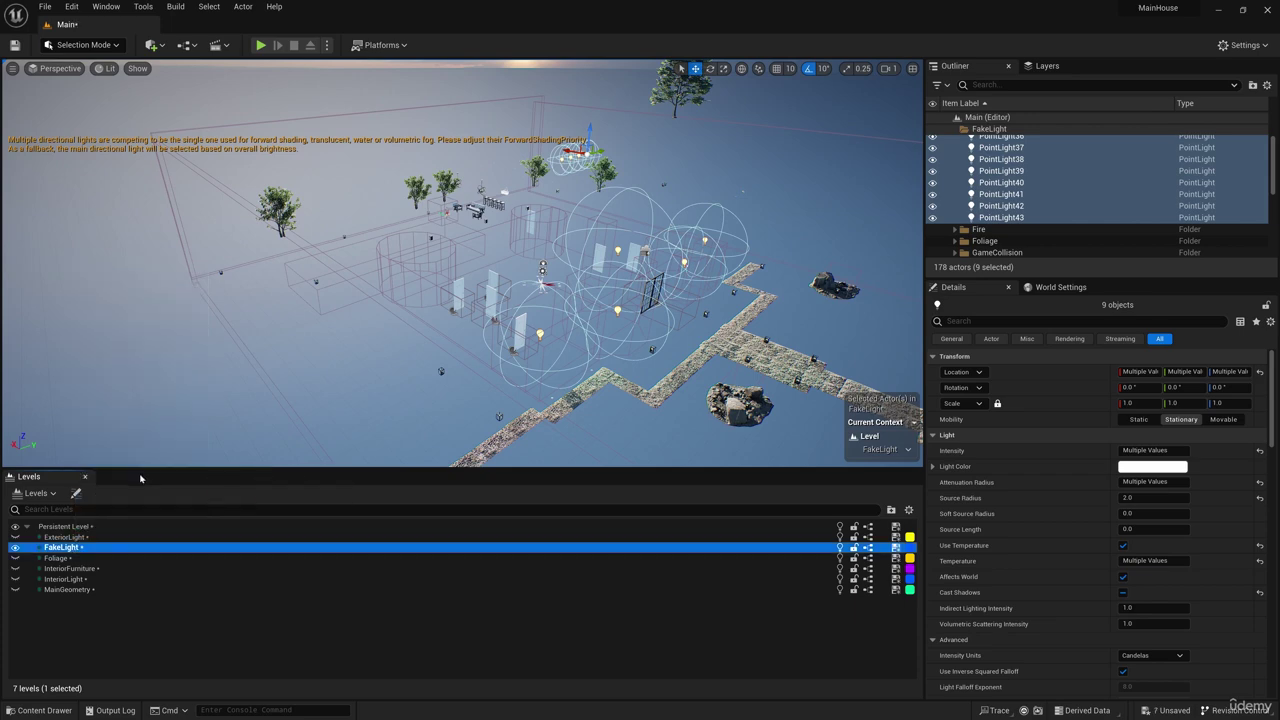
left_click(15, 547)
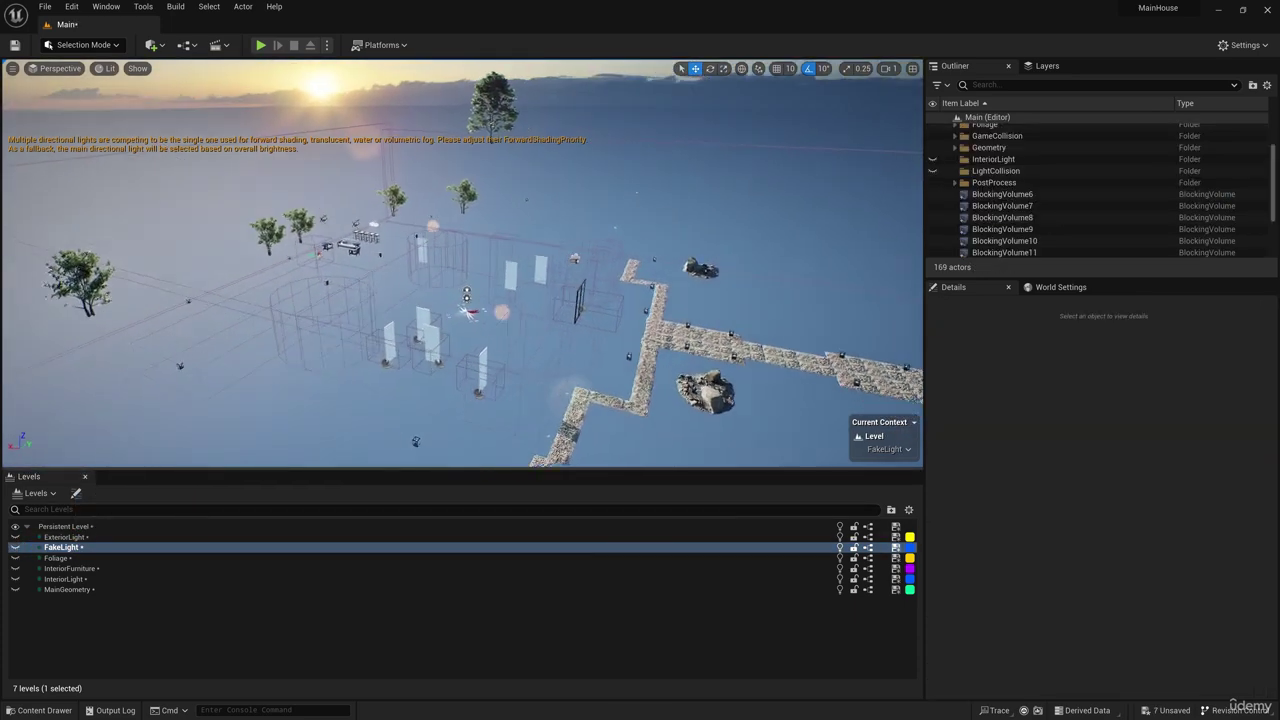
right_click_drag(462, 262, 606, 275)
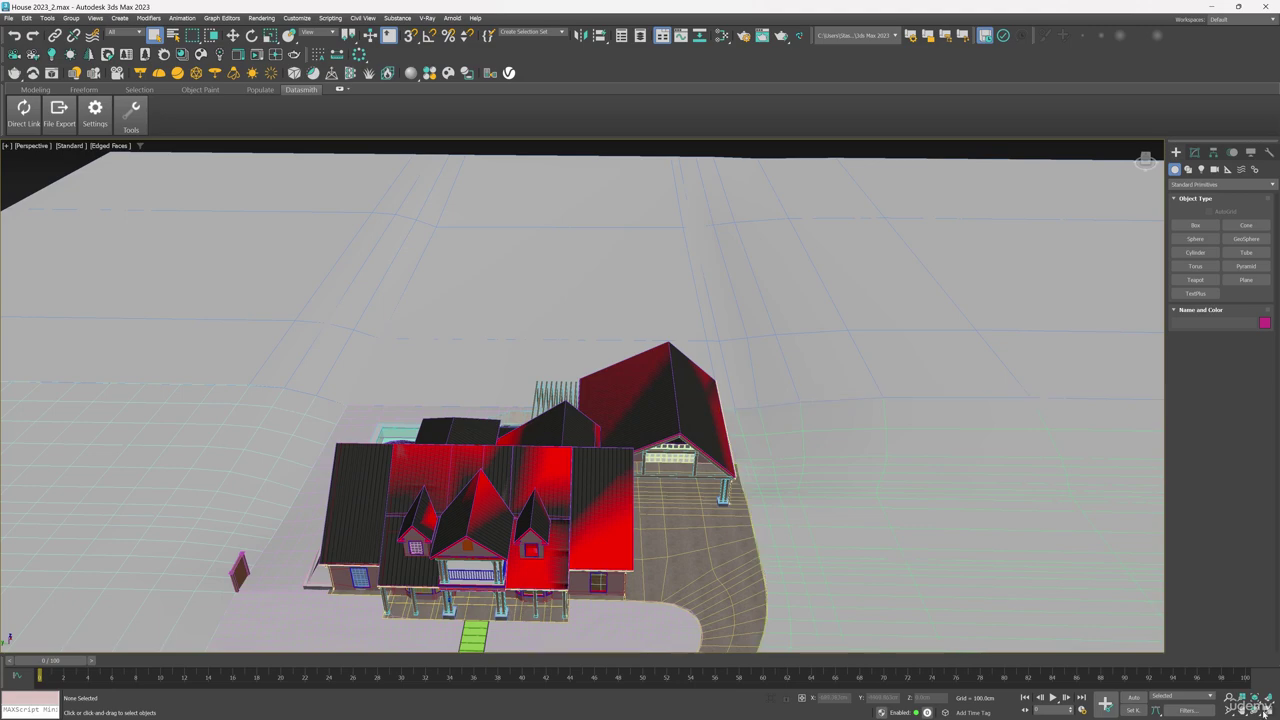
- Switch to the house model in 3ds Max, show all four viewports and enlarge the Top viewport
left_click(1267, 707)
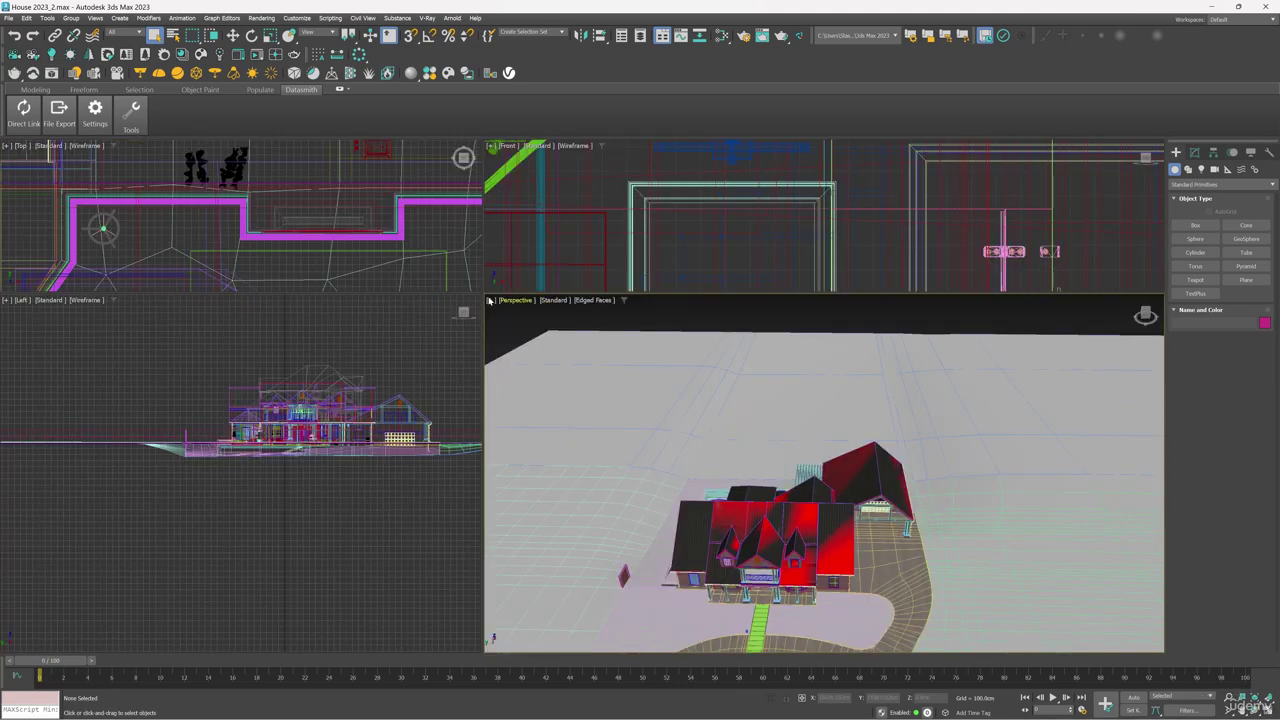
left_click_drag(482, 293, 872, 553)
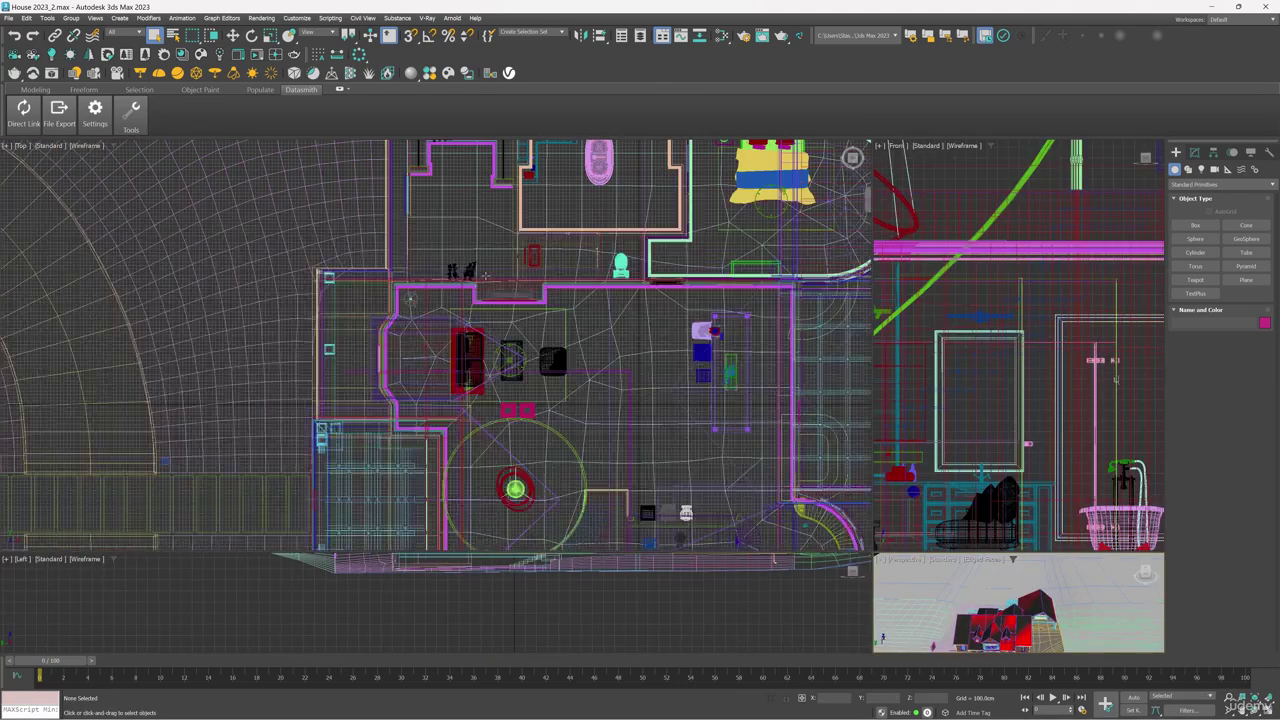
scroll(425, 270, "up", 2)
key("w")
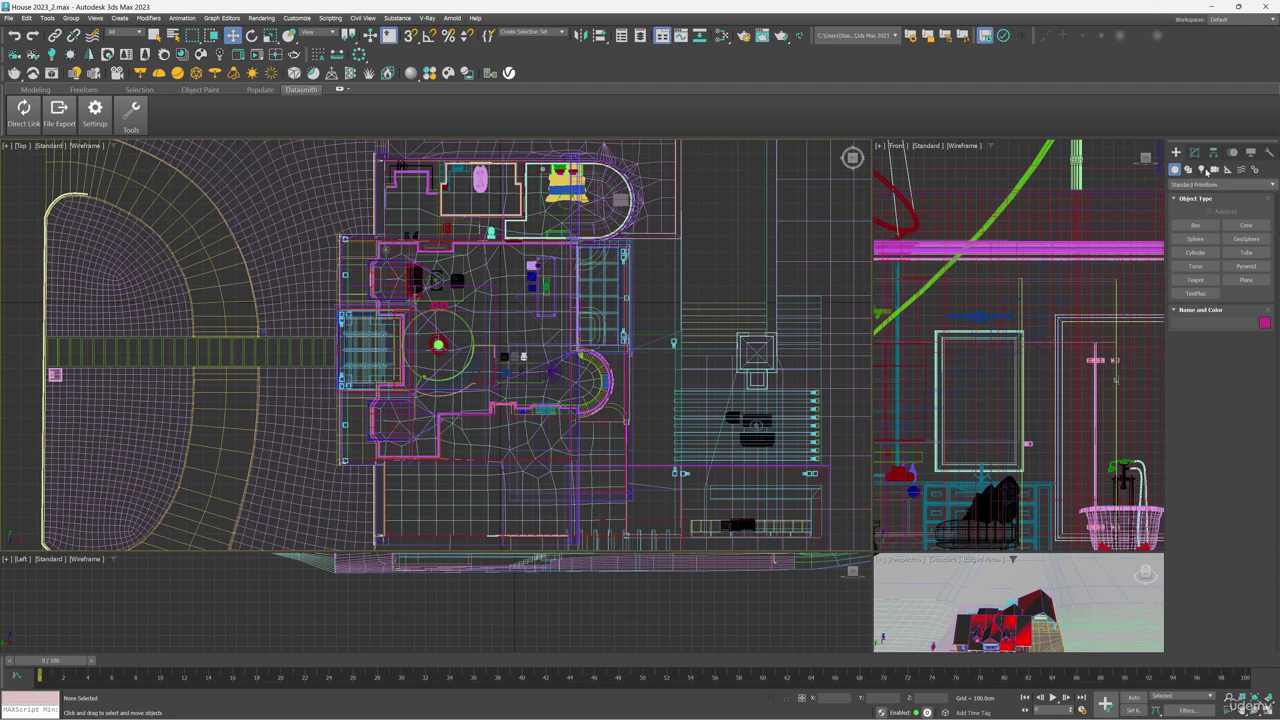
- Start a Line spline in the Top view along the outer wall of the lower front room, placing points at both ends
left_click(1187, 170)
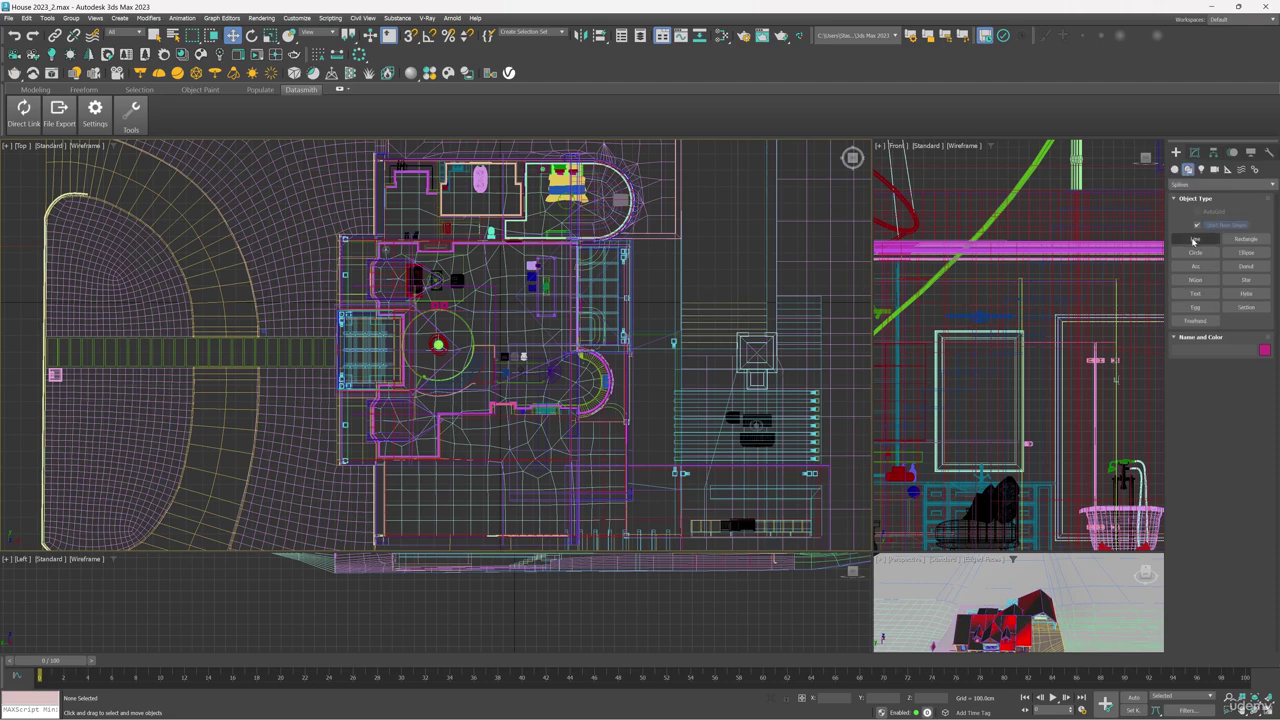
left_click(1194, 239)
scroll(412, 458, "up", 3)
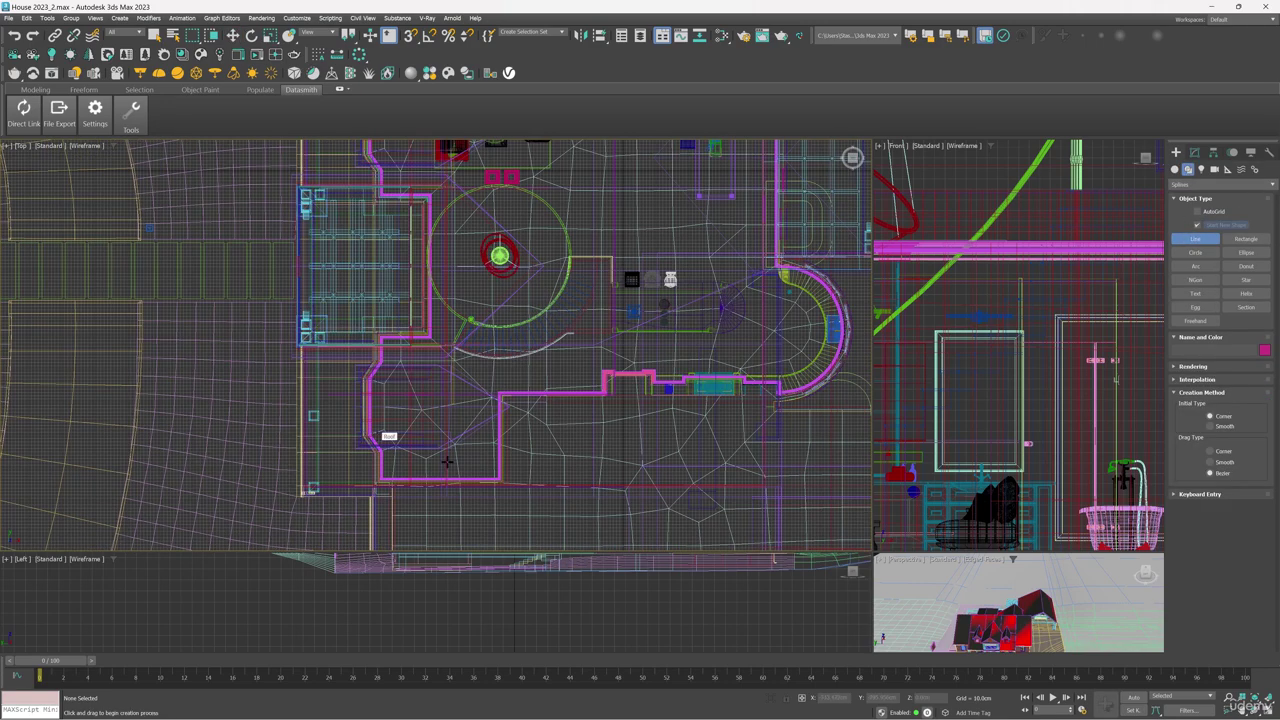
scroll(447, 461, "up", 3)
scroll(537, 519, "up", 3)
scroll(571, 530, "up", 4)
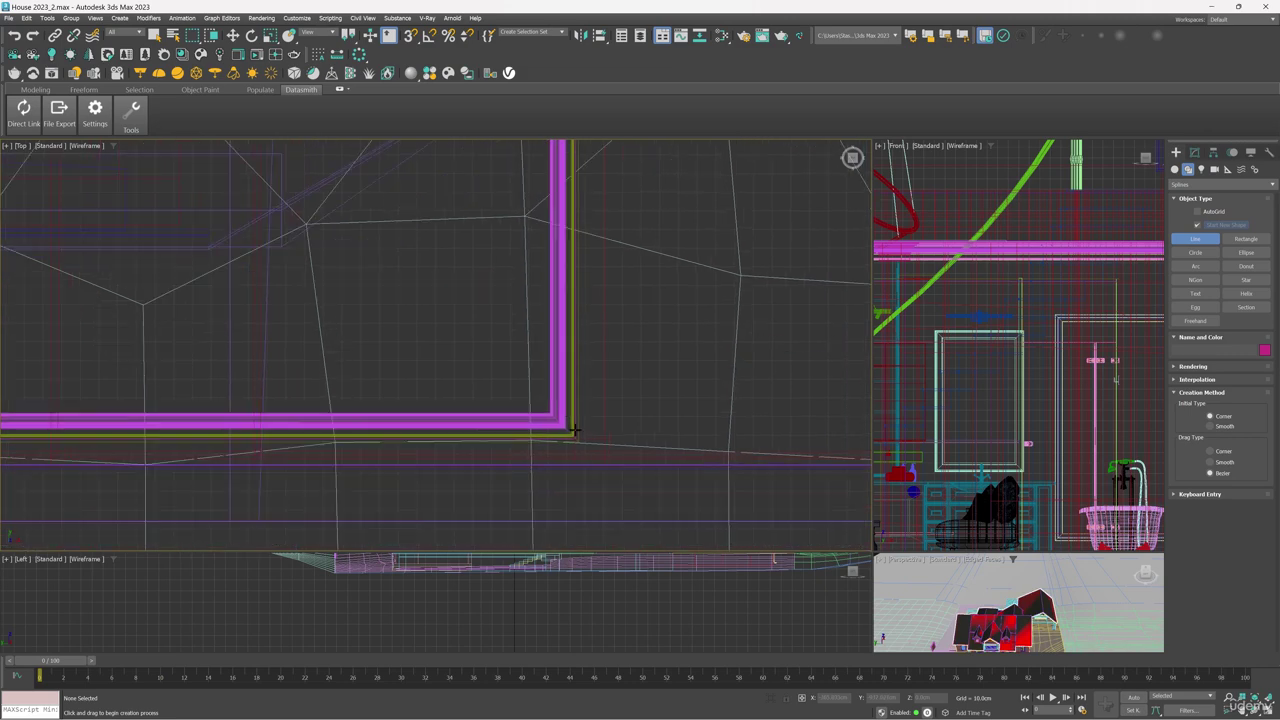
scroll(532, 390, "down", 4)
scroll(534, 392, "up", 3)
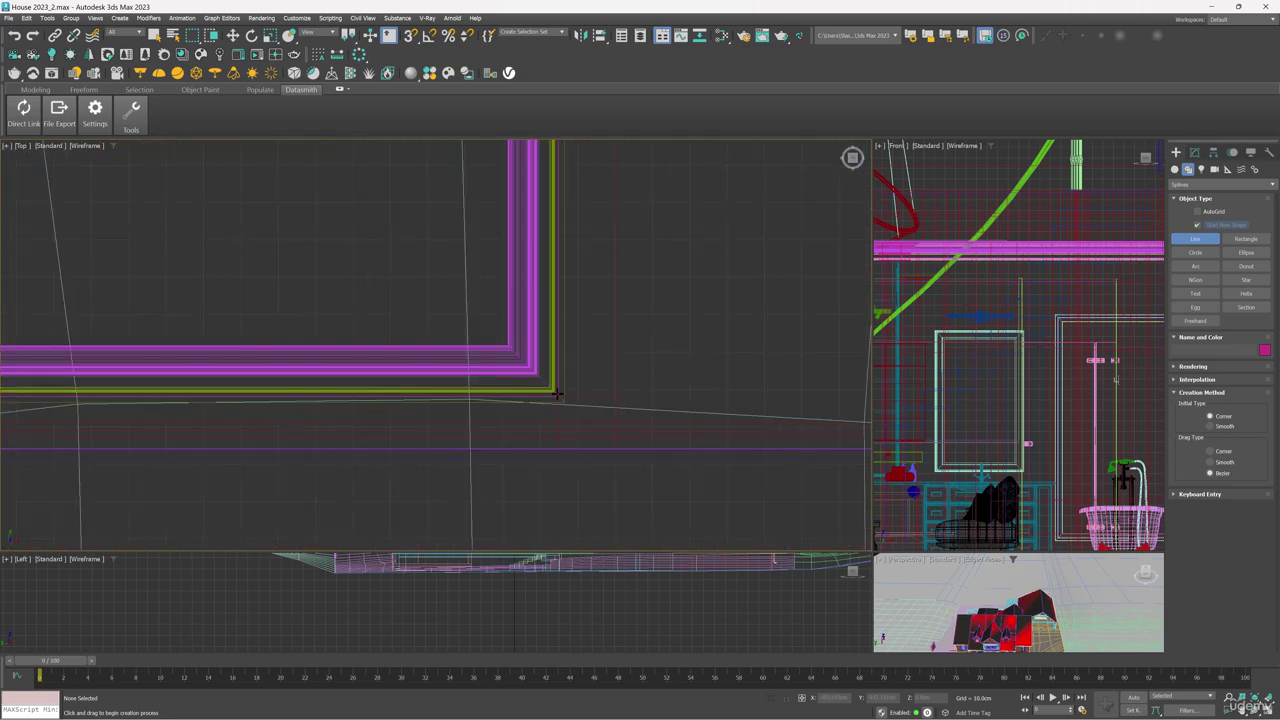
left_click(560, 396)
scroll(601, 408, "down", 6)
scroll(346, 407, "up", 5)
left_click(372, 392)
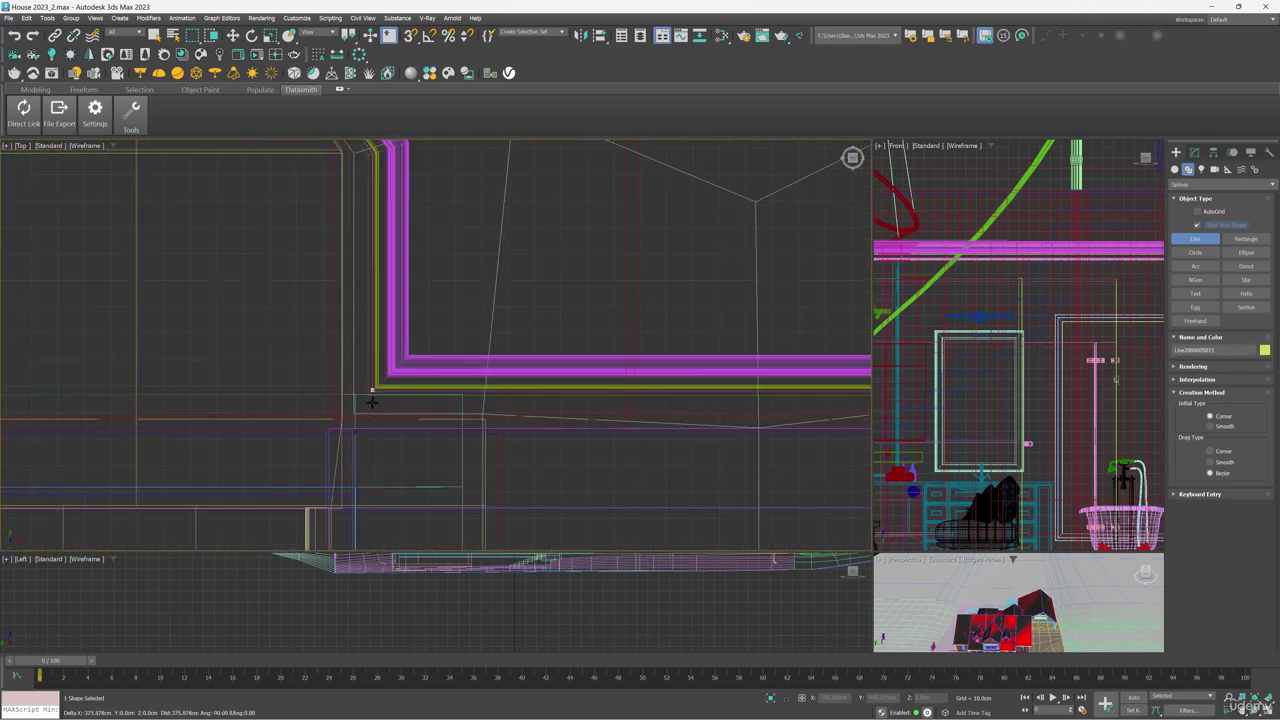
- Continue the line around the lower front bay's angled corners and along the wall step to the entrance recess
scroll(372, 392, "down", 5)
scroll(374, 337, "up", 7)
scroll(408, 338, "down", 2)
scroll(380, 360, "up", 3)
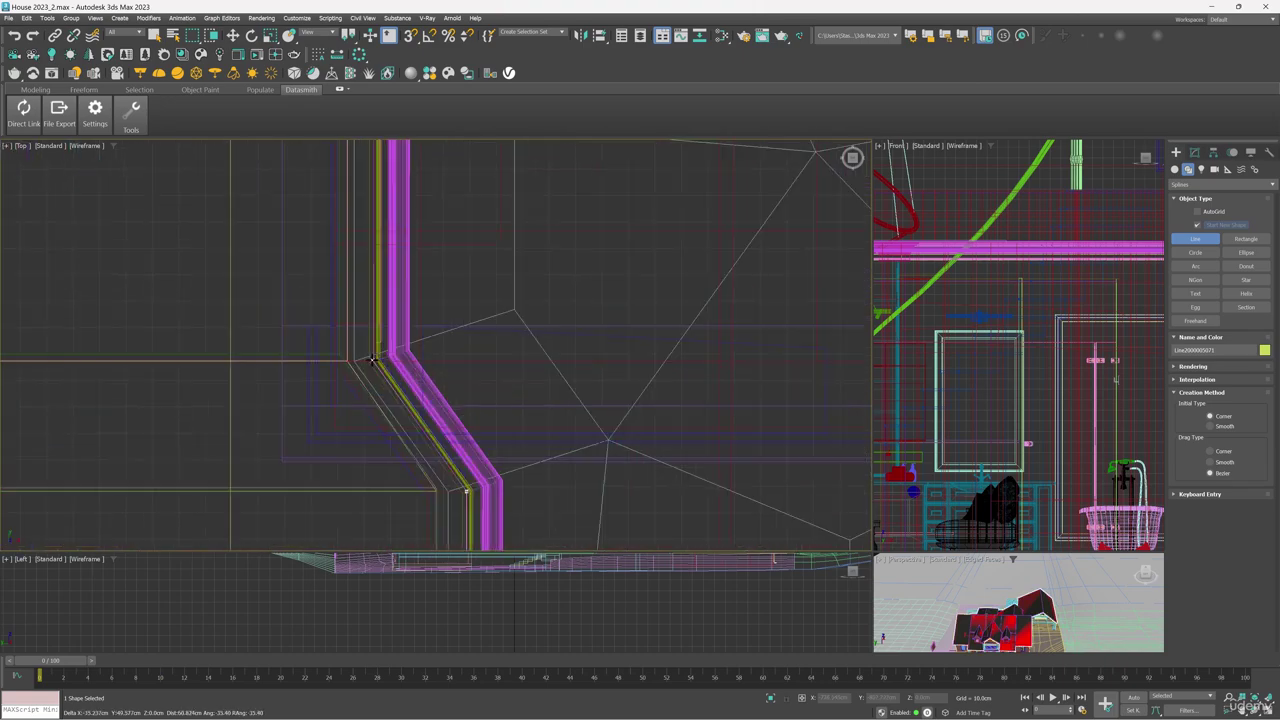
scroll(378, 362, "down", 4)
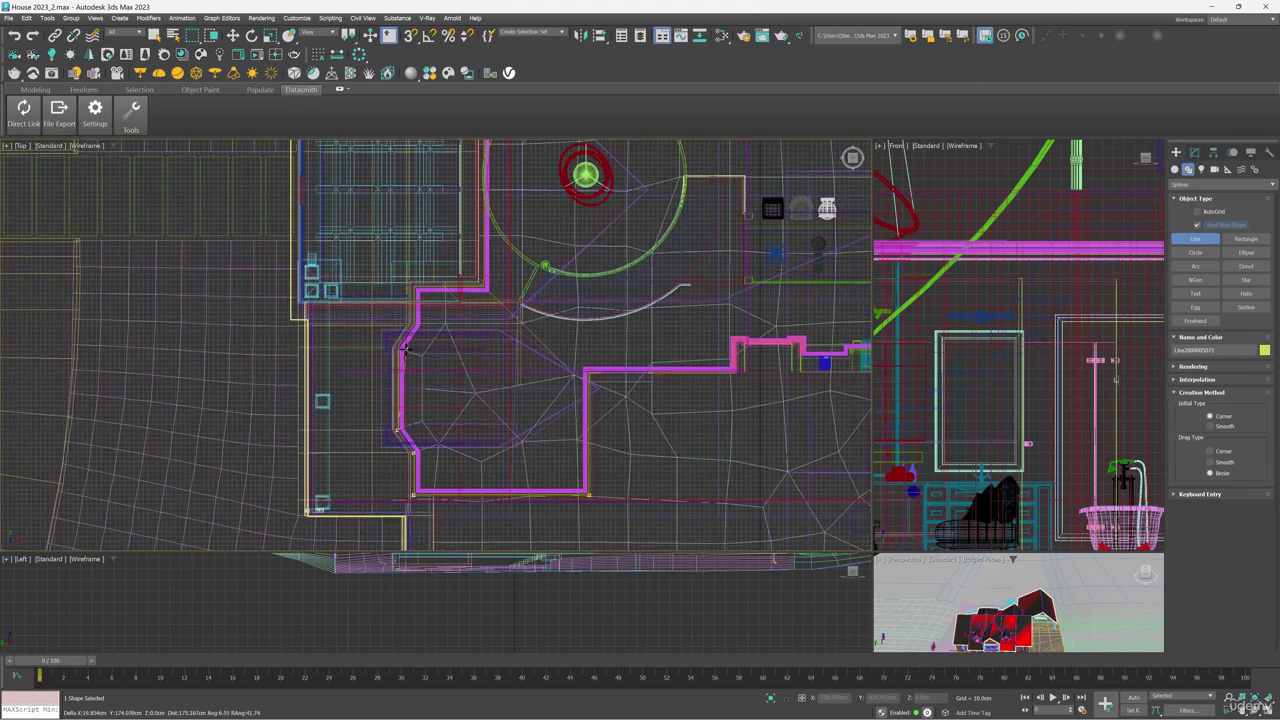
scroll(396, 350, "up", 4)
scroll(463, 397, "down", 1)
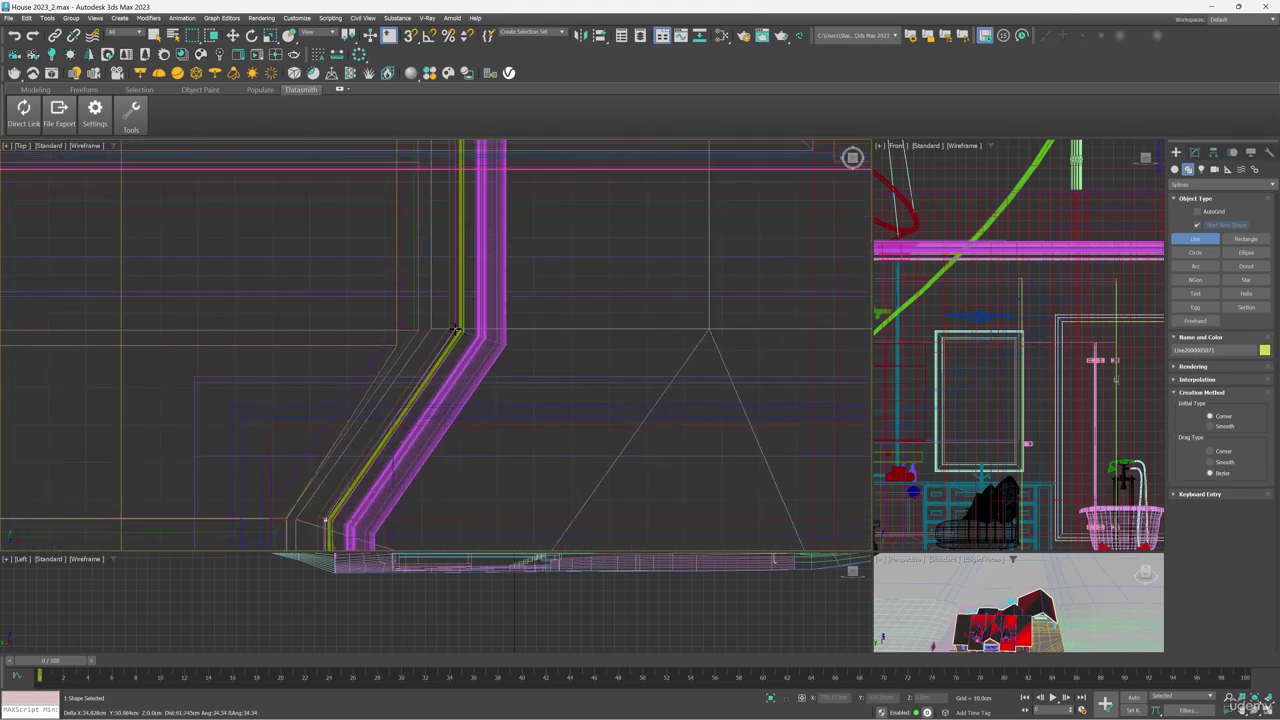
scroll(480, 297, "down", 3)
scroll(441, 349, "up", 4)
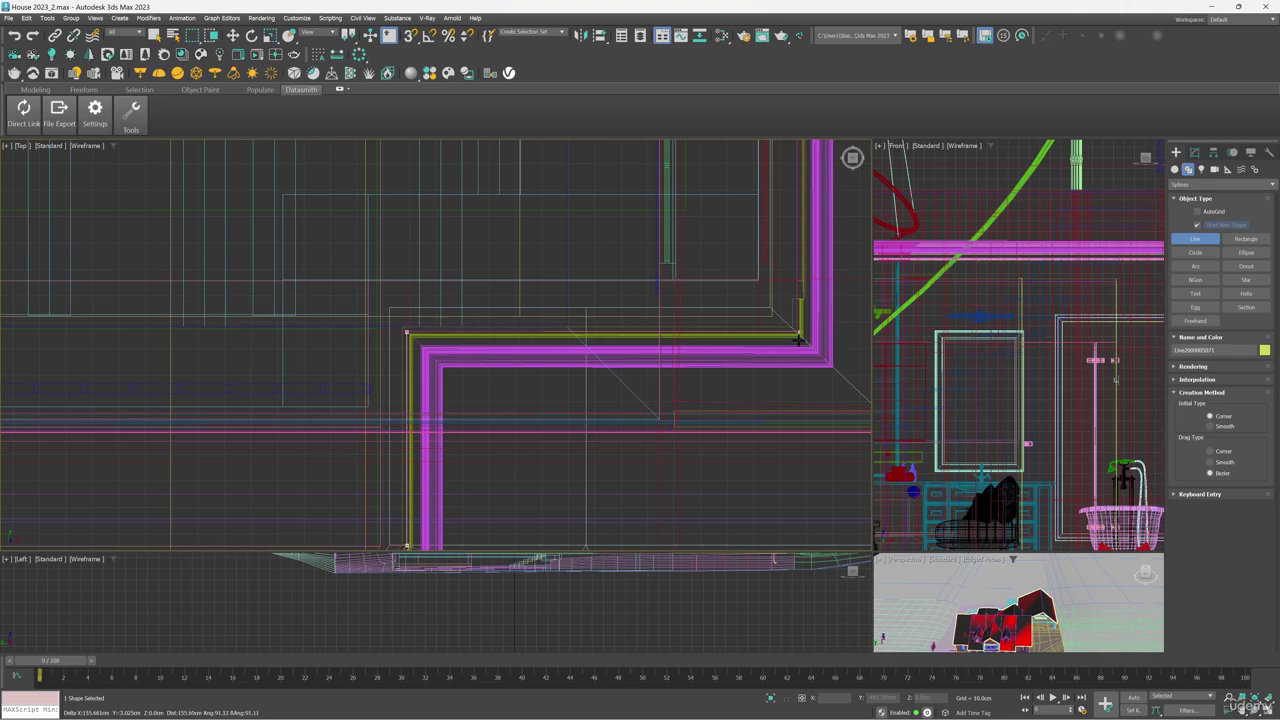
- Trace the line across the entrance recess and around the angled corners of the upper front bay
scroll(792, 351, "down", 4)
scroll(749, 451, "up", 4)
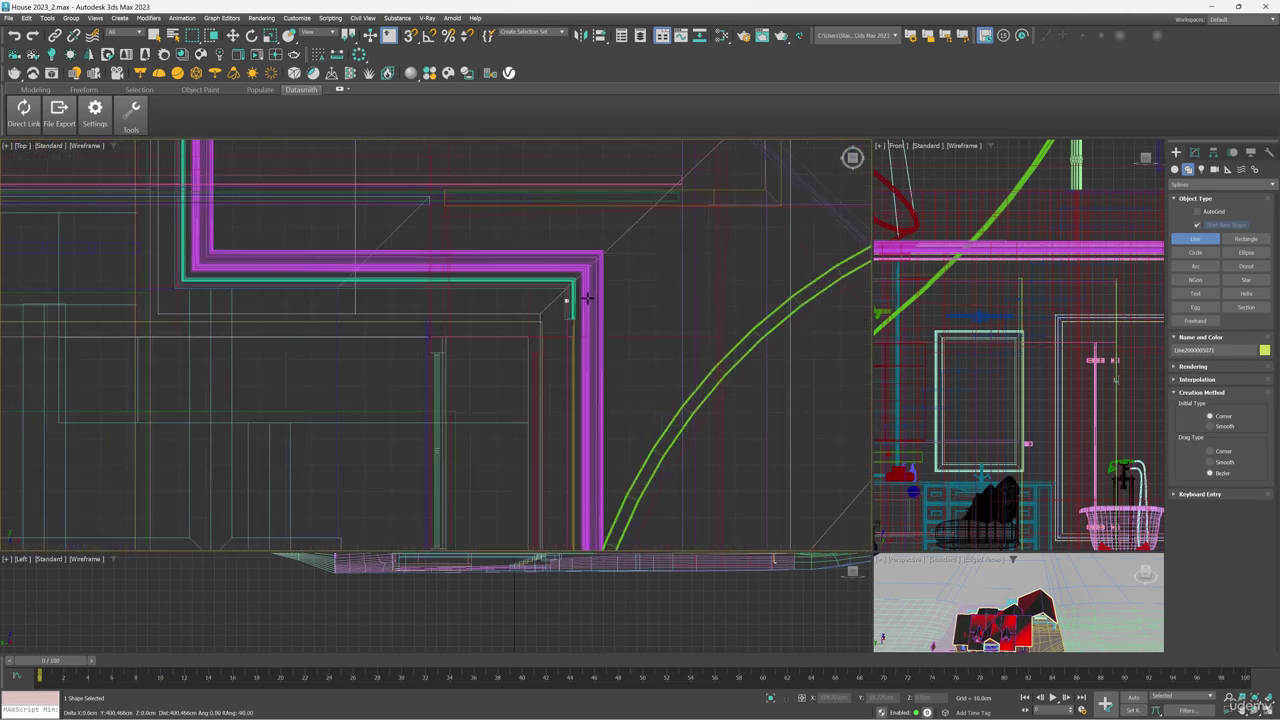
scroll(177, 286, "down", 3)
scroll(306, 477, "up", 5)
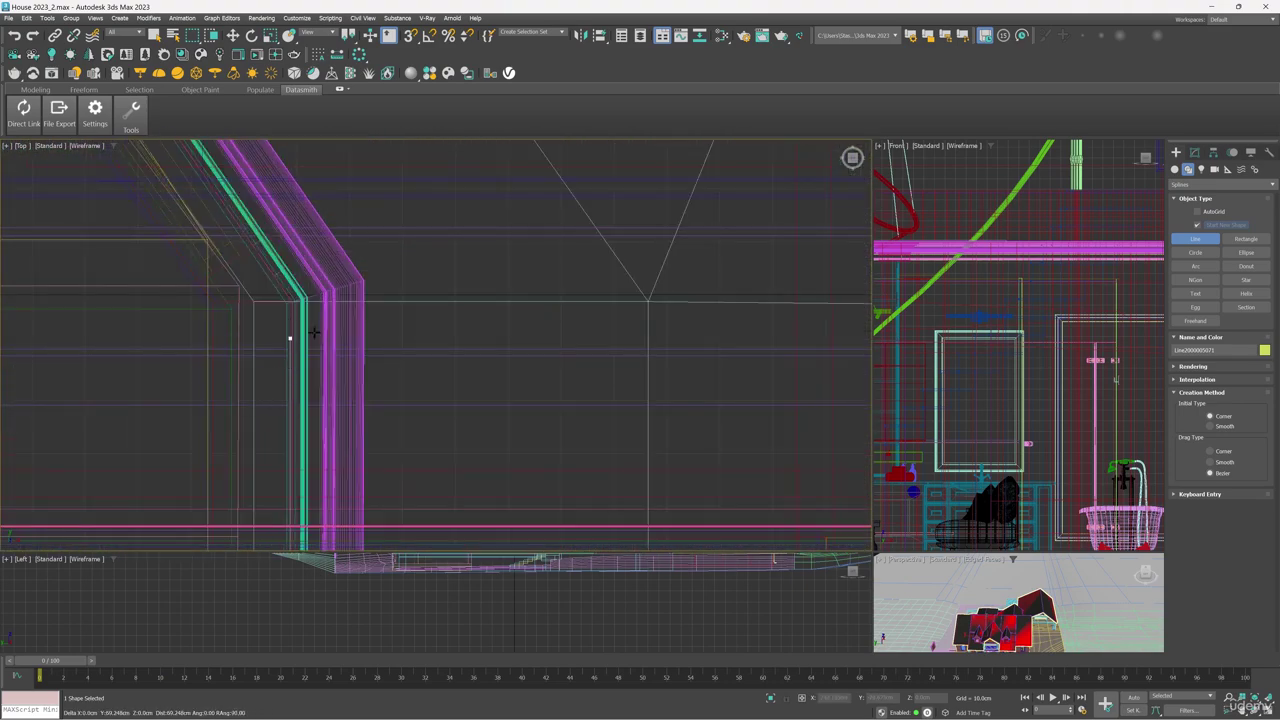
scroll(324, 302, "down", 3)
scroll(457, 394, "up", 3)
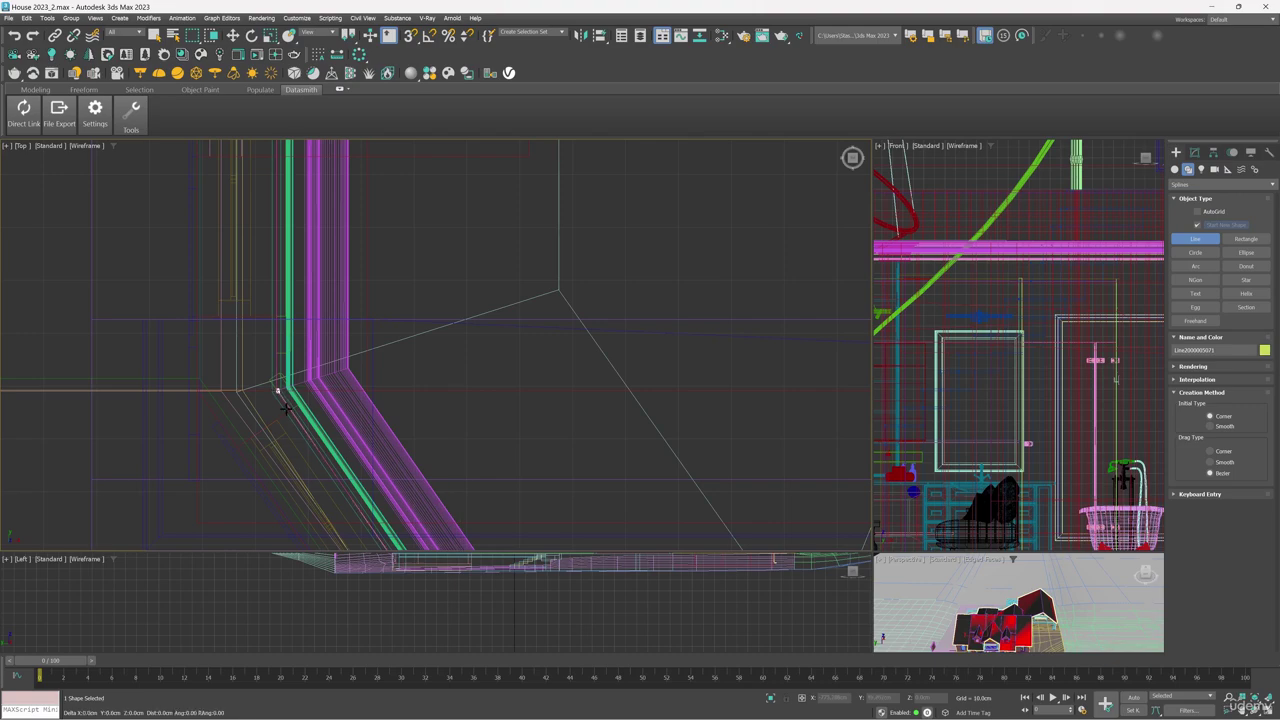
scroll(344, 376, "down", 3)
scroll(325, 355, "up", 3)
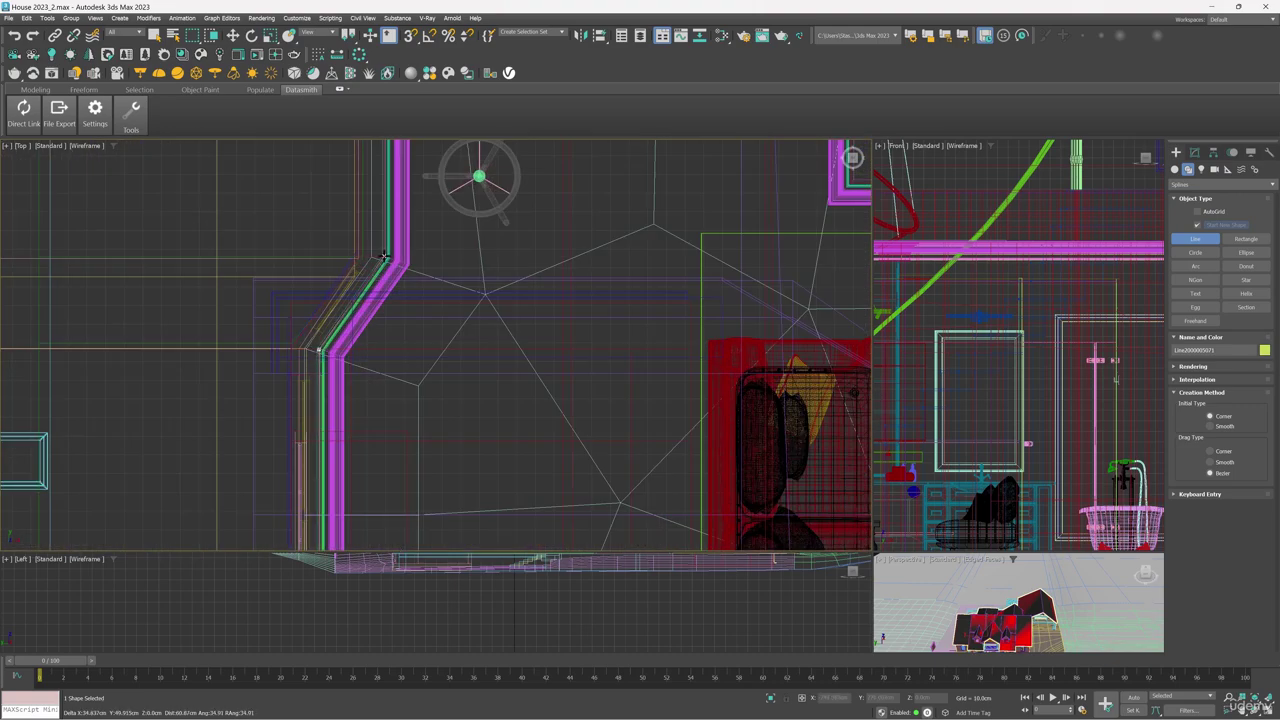
left_click(384, 257)
- Continue the line from the upper front bay around the wall step and up to the house's upper front corner
middle_click_drag(429, 186, 399, 453)
scroll(383, 358, "down", 6)
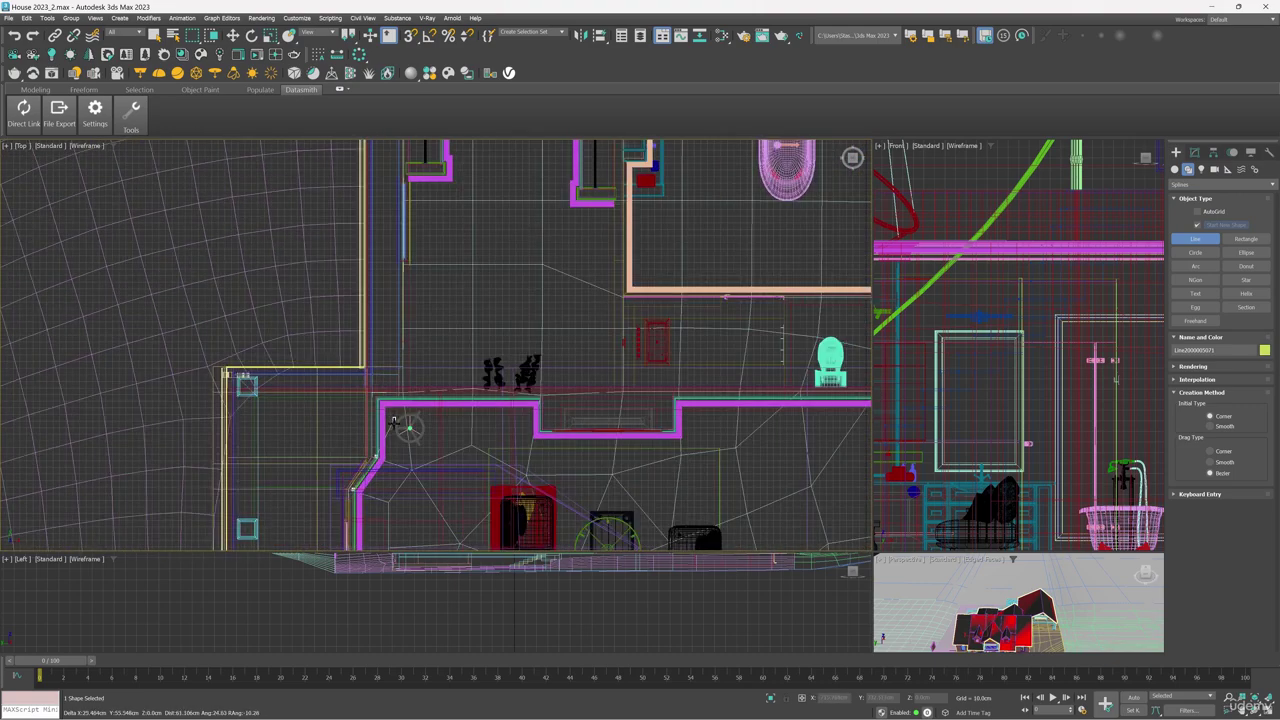
scroll(395, 387, "up", 5)
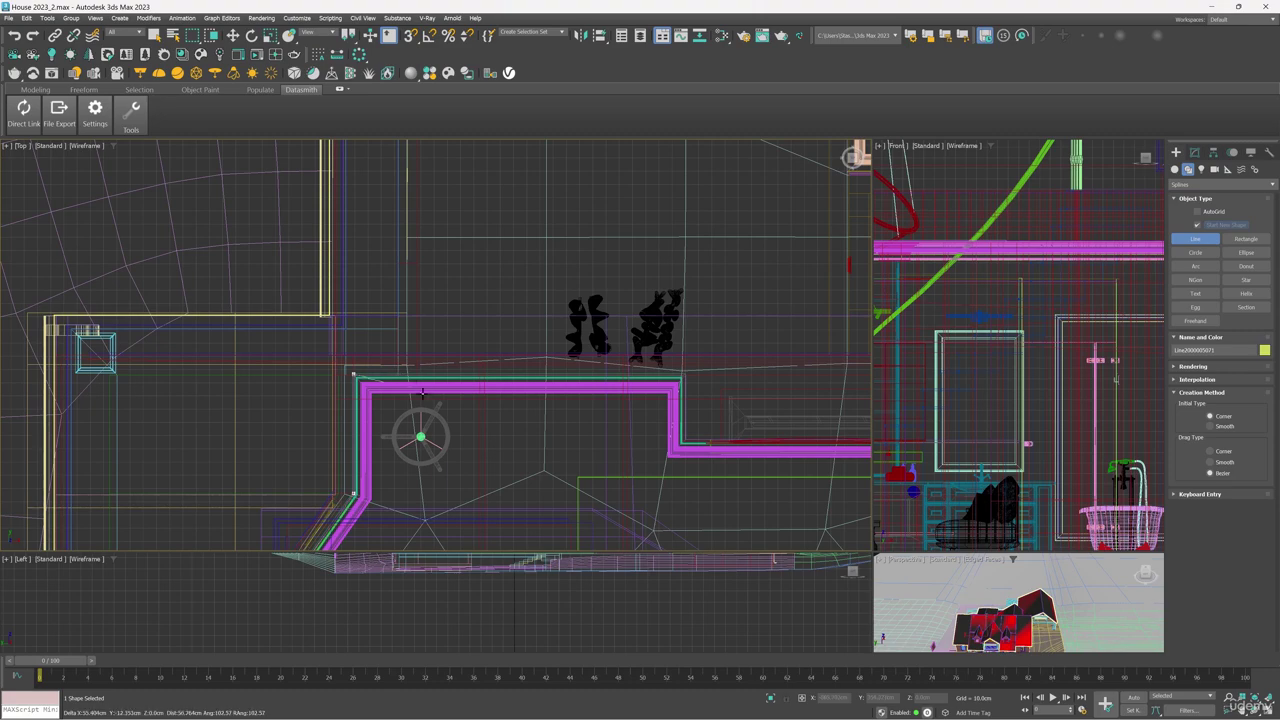
scroll(417, 381, "down", 5)
scroll(420, 344, "up", 4)
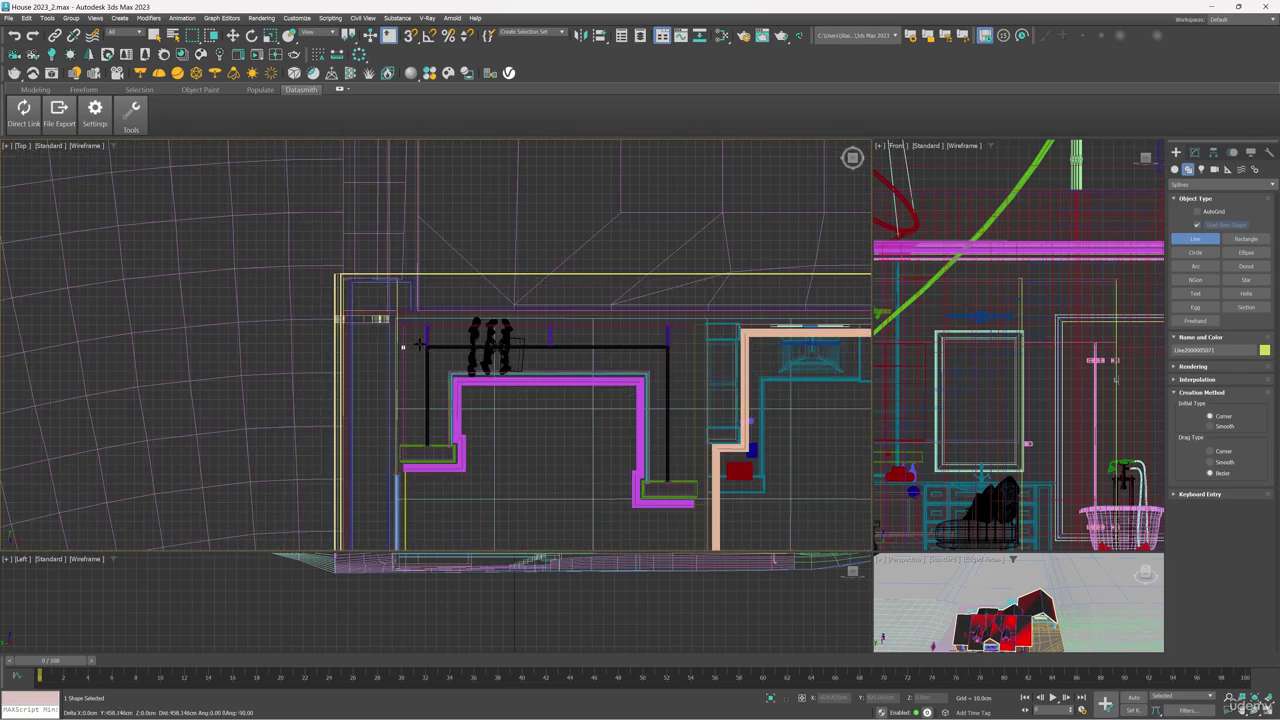
- Trace the line along the upper wall and around the first half of the bedroom's rounded outer wall
scroll(380, 345, "down", 6)
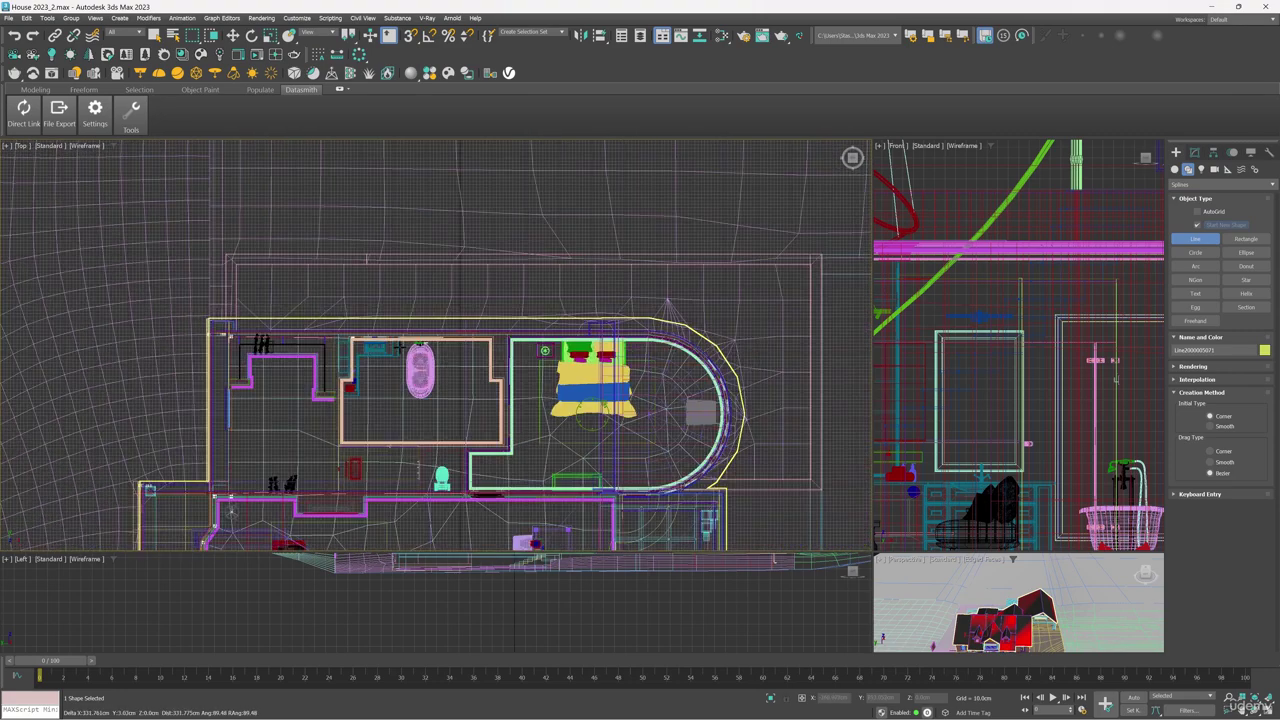
scroll(448, 376, "up", 7)
scroll(543, 385, "up", 3)
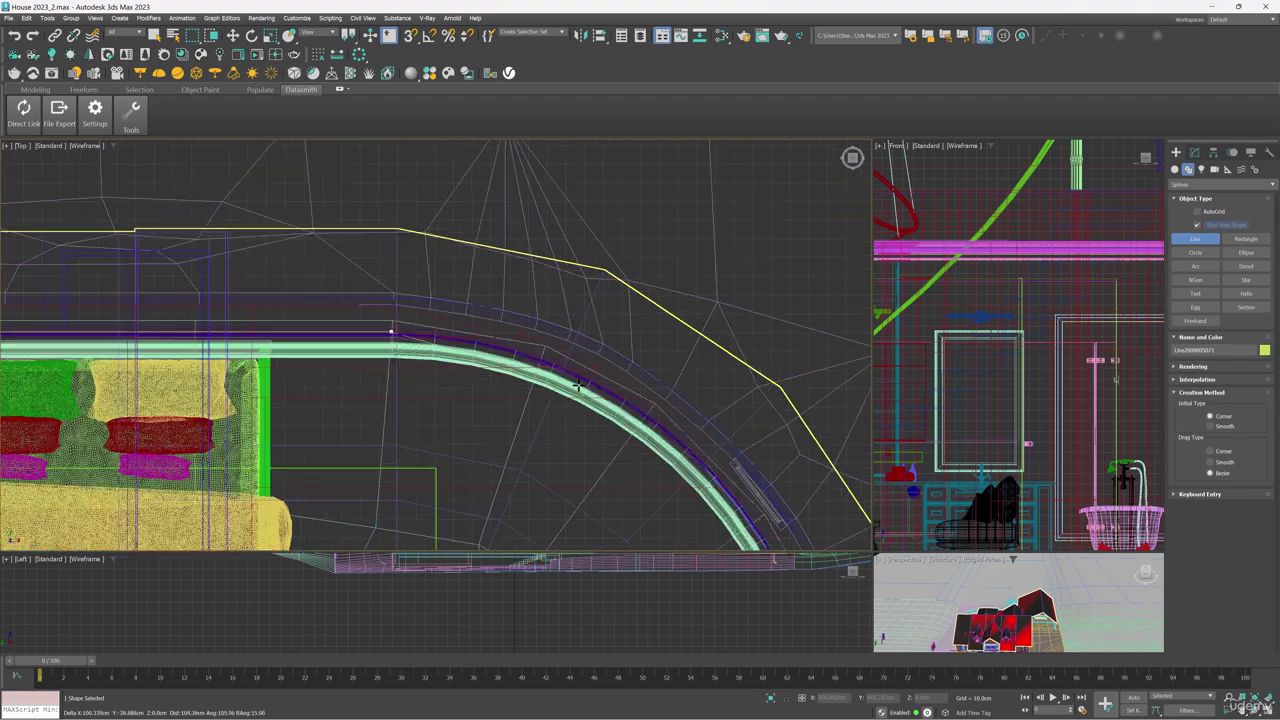
left_click(713, 456)
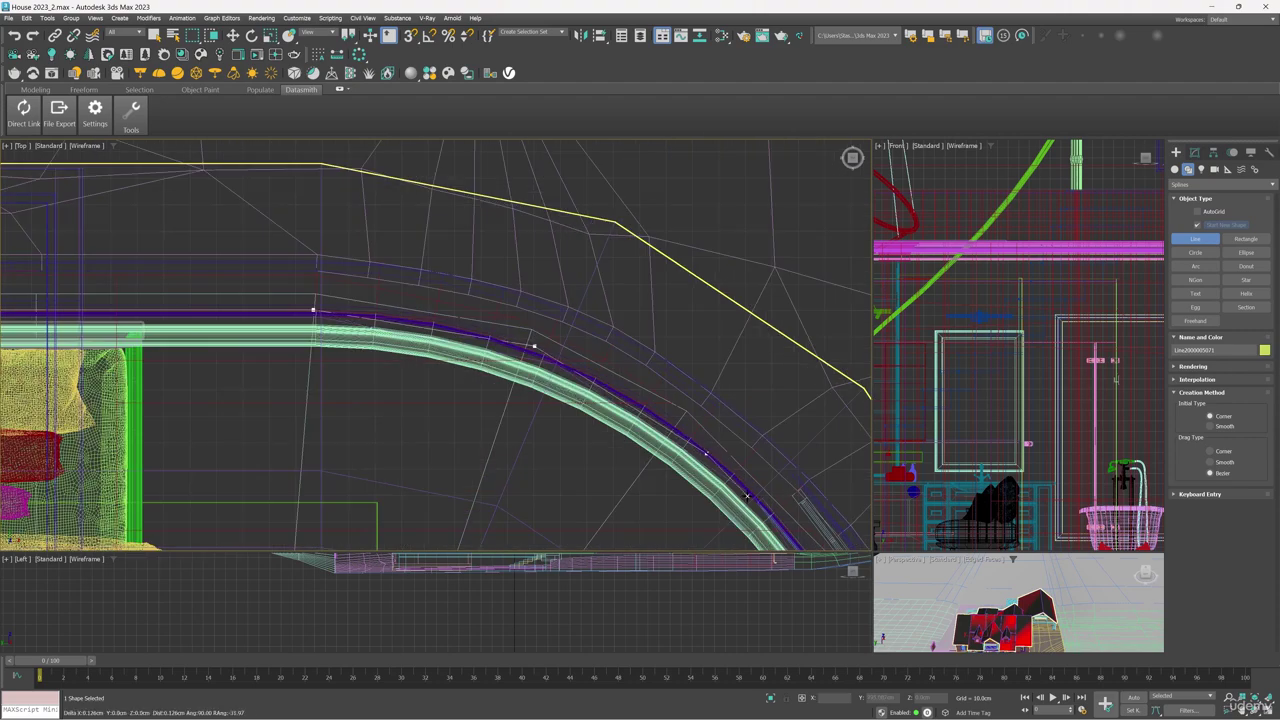
middle_click_drag(746, 496, 500, 276)
scroll(502, 278, "down", 5)
scroll(508, 284, "up", 7)
scroll(632, 455, "down", 2)
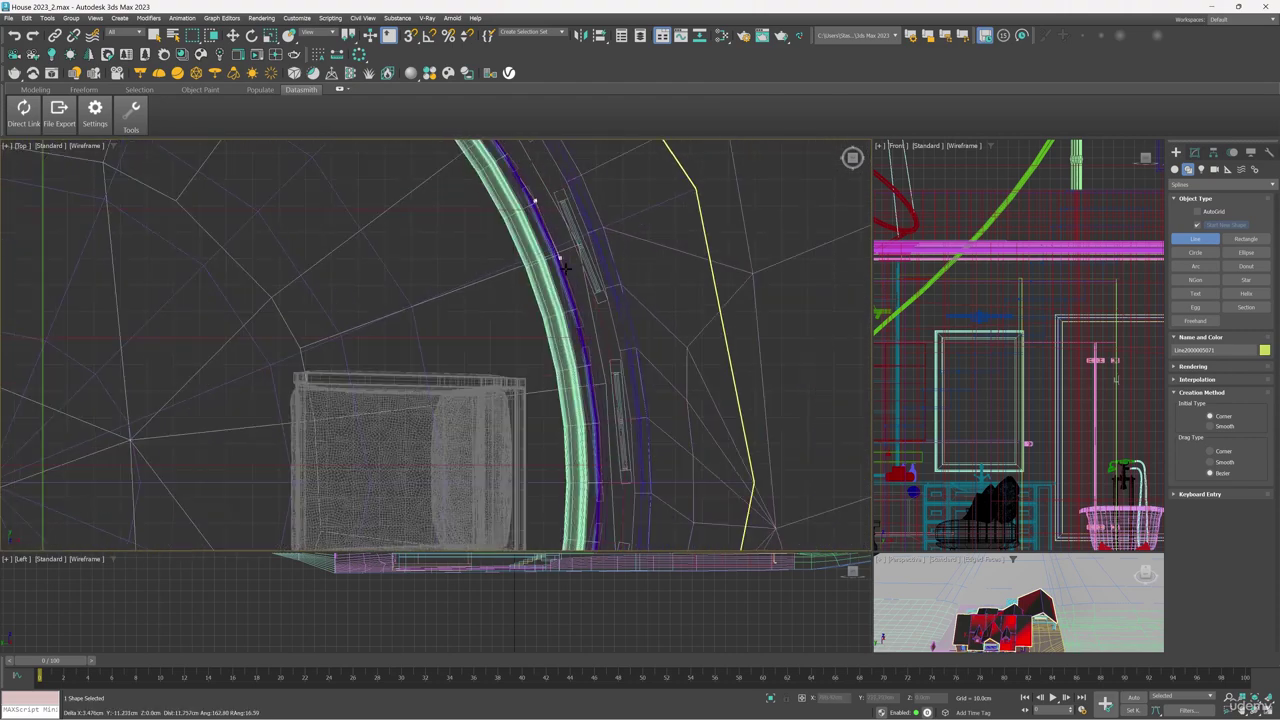
- Place further line points around the second half of the bedroom's rounded outer wall
middle_click_drag(609, 475, 628, 236)
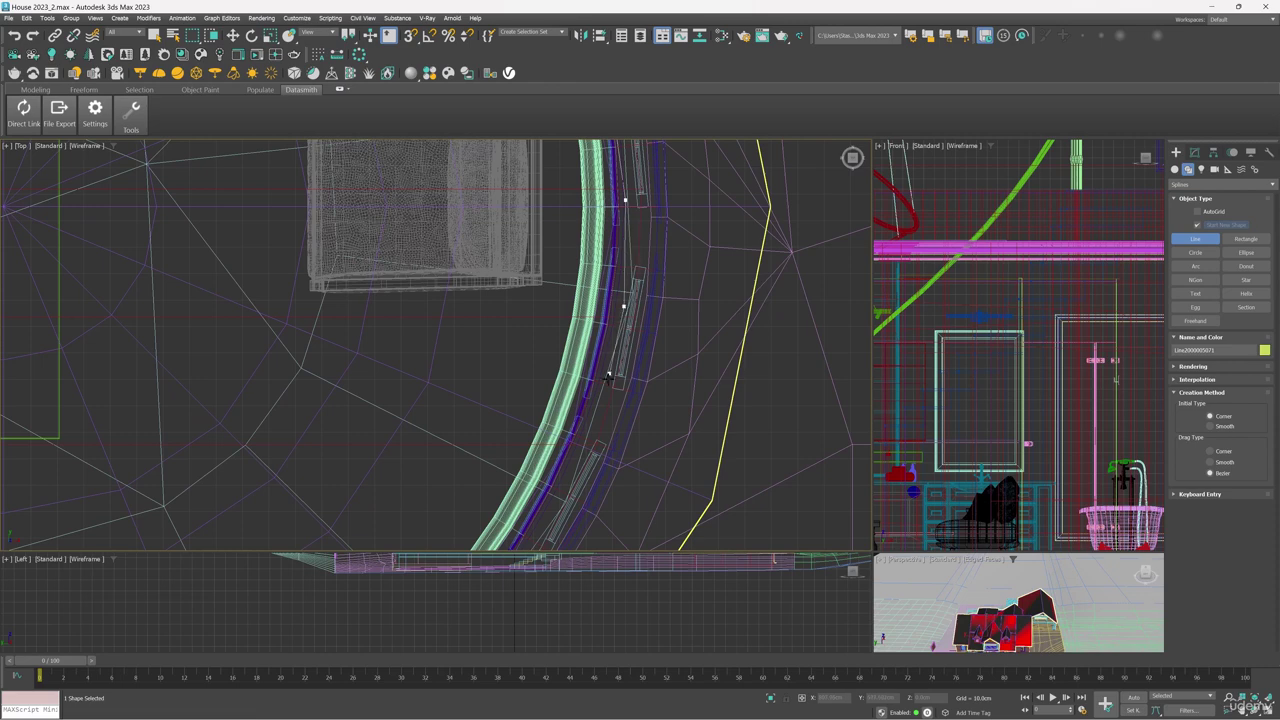
middle_click_drag(607, 376, 640, 282)
scroll(640, 252, "up", 2)
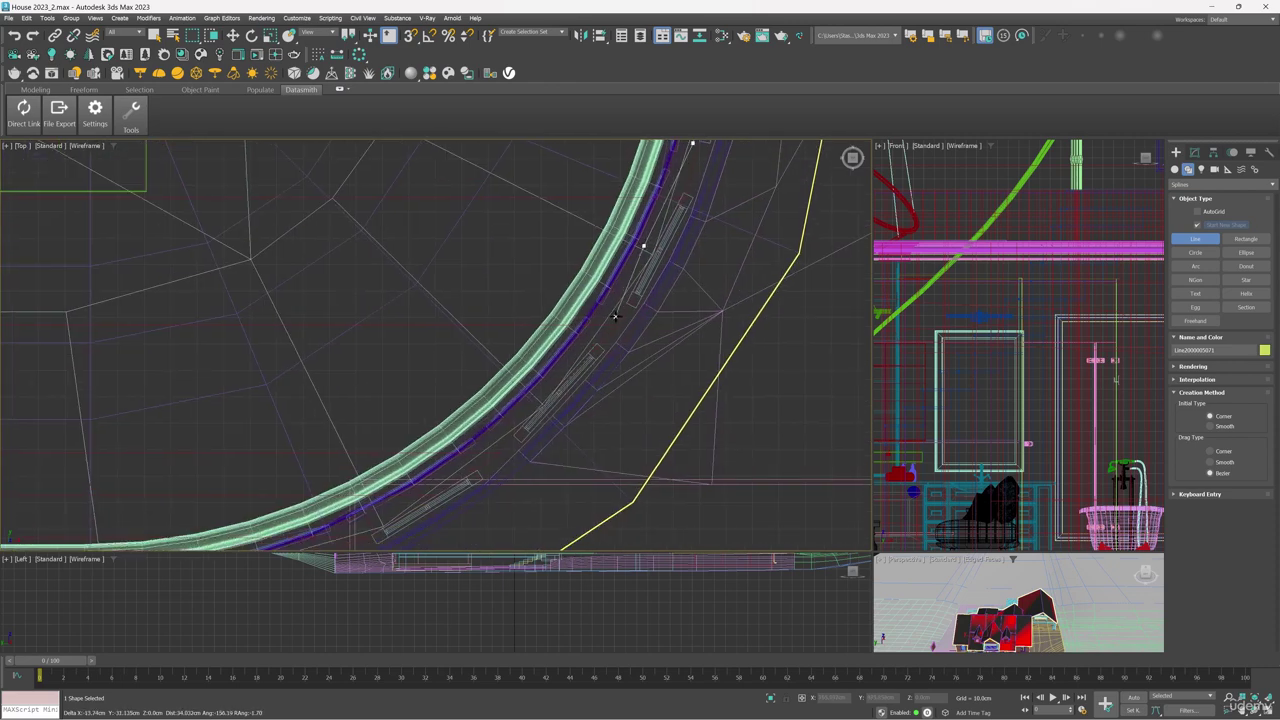
middle_click_drag(517, 443, 597, 347)
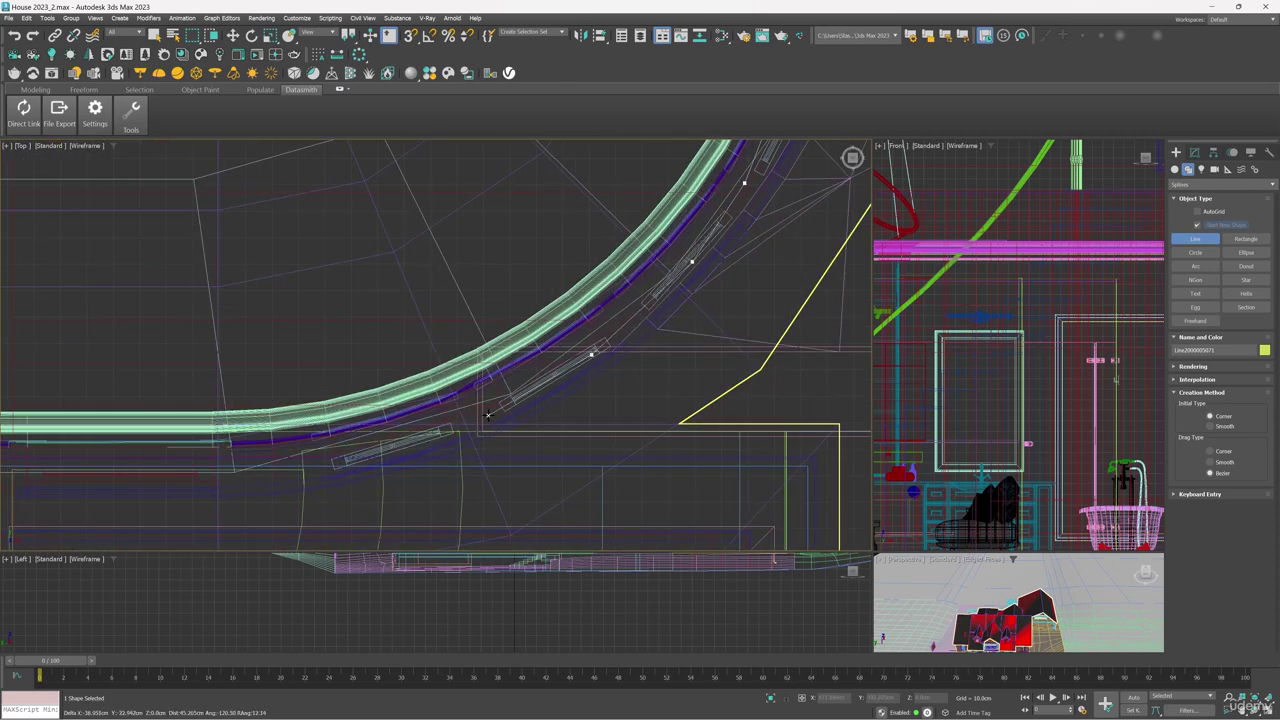
middle_click_drag(488, 414, 648, 296)
scroll(536, 329, "down", 3)
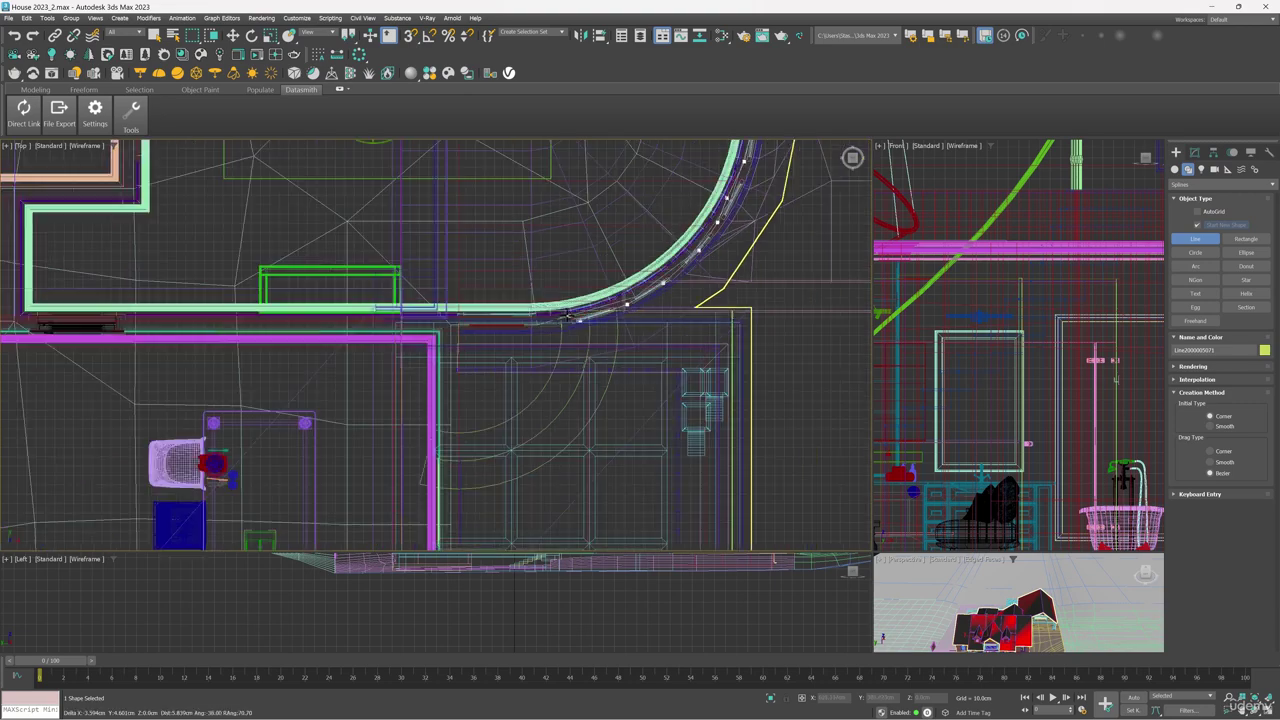
- Continue the line along the short straight wall into the inner corner and down the long wall to the lower rounded bay
scroll(535, 328, "up", 3)
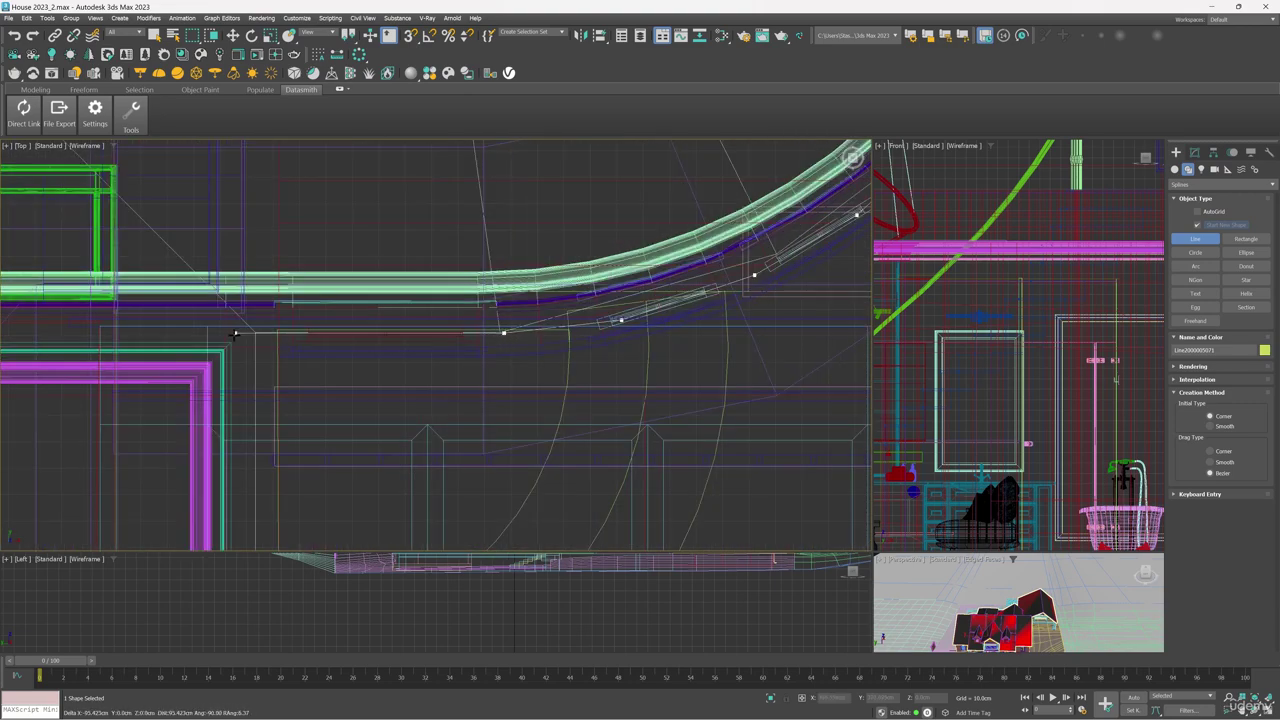
scroll(228, 334, "down", 8)
scroll(477, 361, "up", 10)
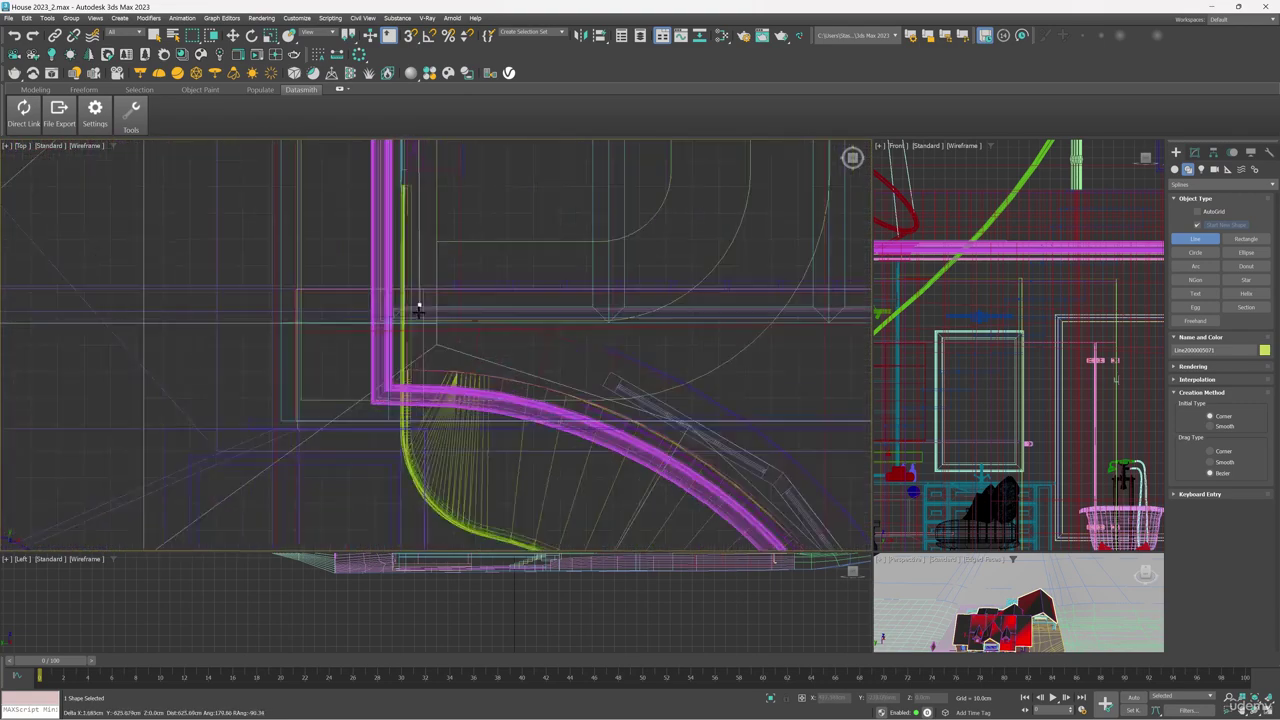
scroll(483, 386, "down", 4)
middle_click_drag(531, 361, 349, 243)
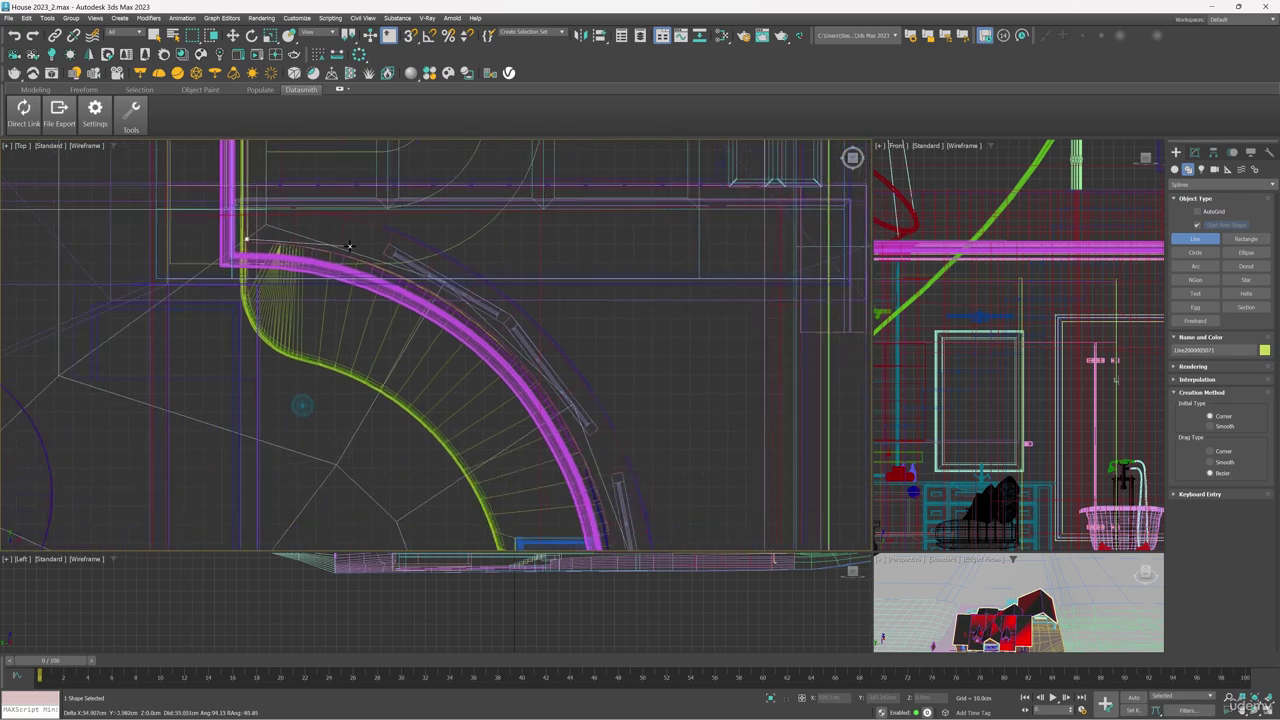
- Trace the line around the lower rounded bay's outer wall to where its curve meets the straight wall
left_click(620, 511)
middle_click_drag(620, 511, 538, 45)
middle_click_drag(548, 174, 562, 338)
scroll(549, 440, "down", 2)
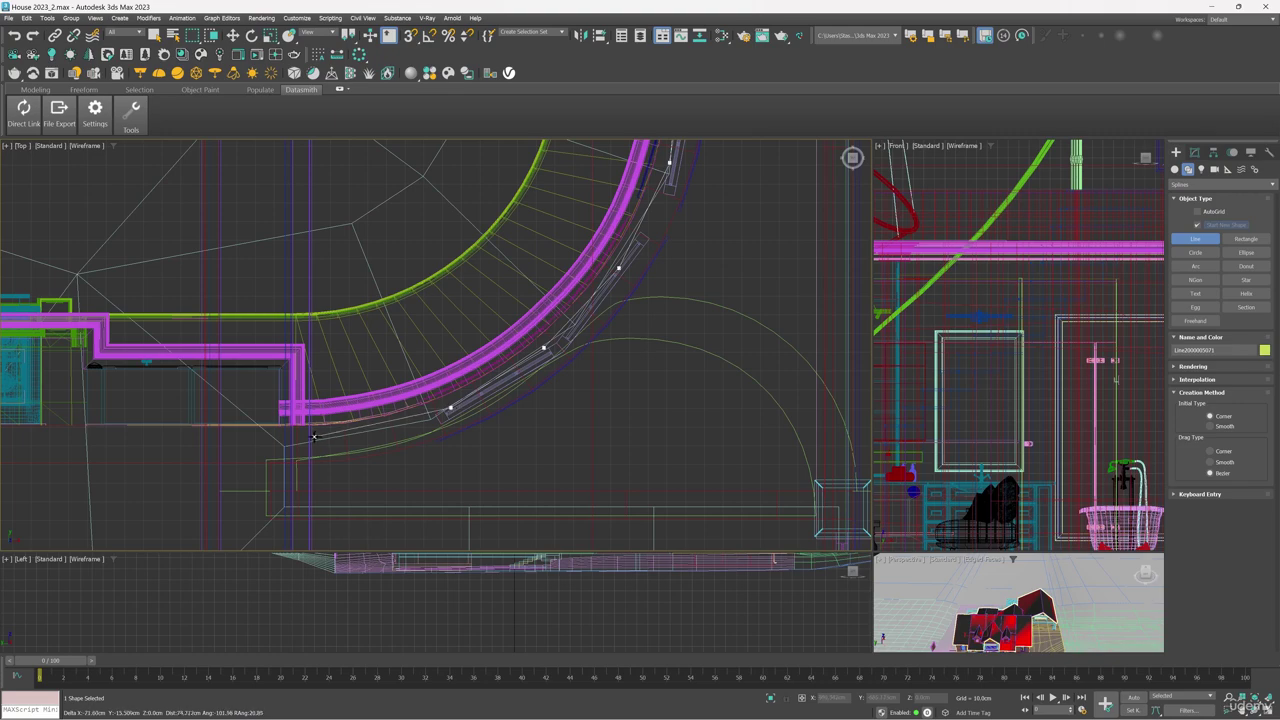
middle_click_drag(309, 431, 558, 432)
scroll(558, 432, "up", 2)
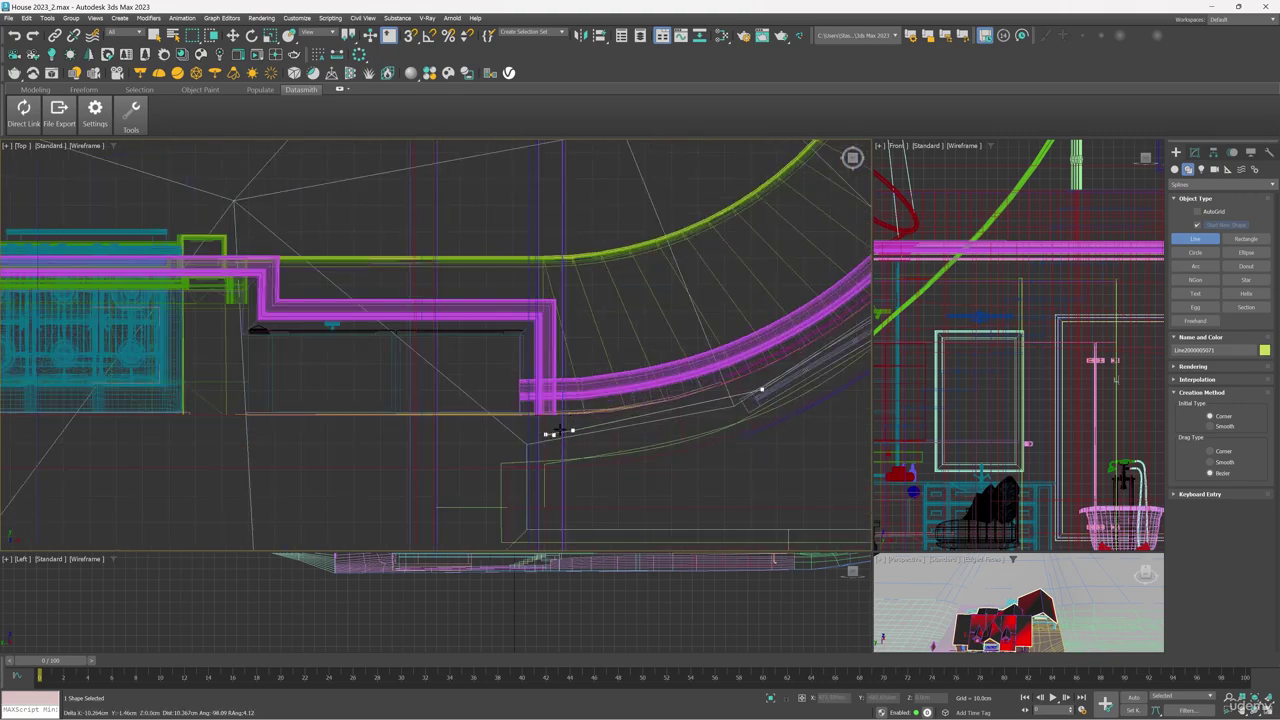
- Trace the remaining lower walls back to the first point and close the spline
scroll(543, 434, "down", 5)
scroll(400, 408, "up", 5)
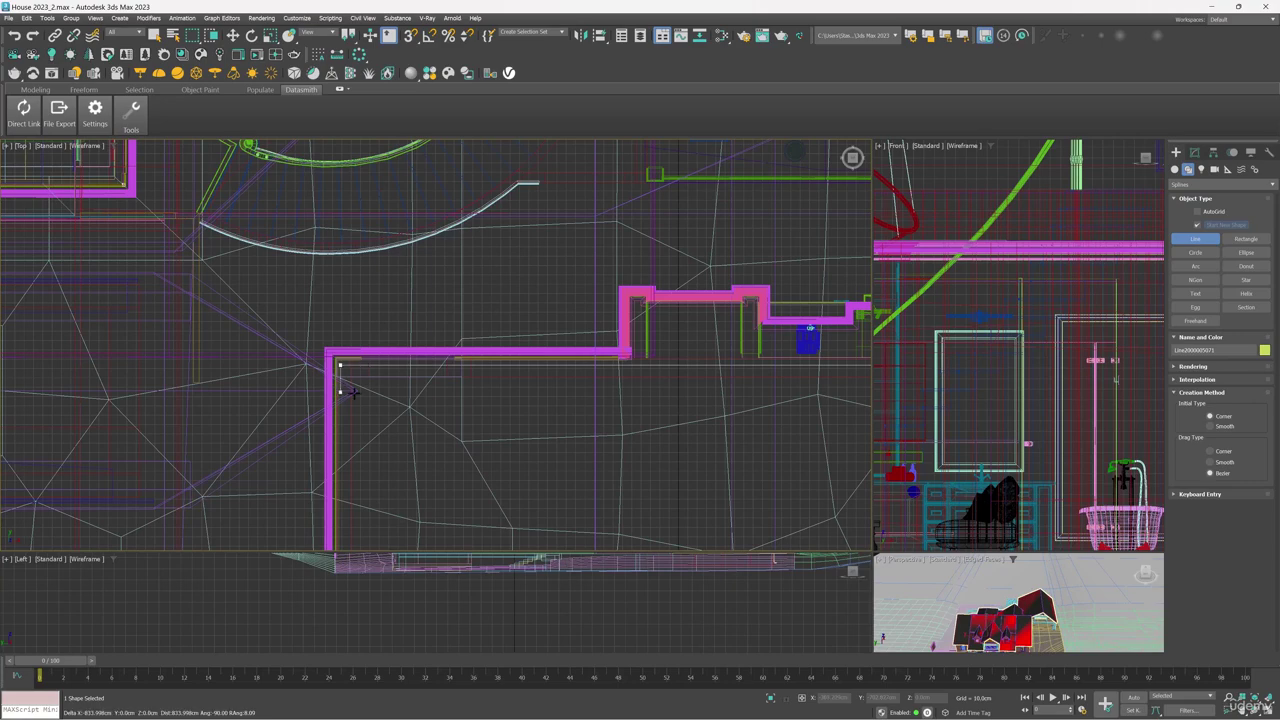
scroll(370, 382, "down", 5)
scroll(370, 380, "up", 7)
left_click(368, 372)
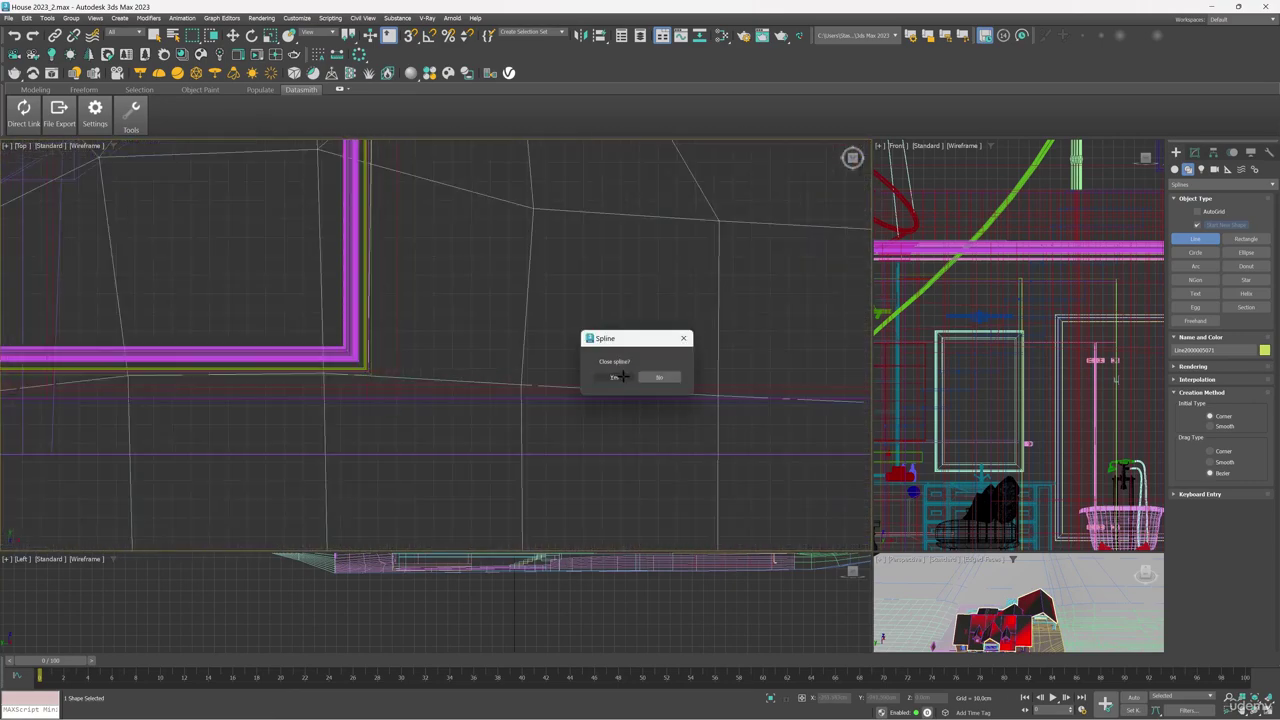
left_click(613, 376)
scroll(605, 379, "down", 2)
- Enter vertex editing on the outline and shift the vertex at the lower wall's inner corner to line up with the wall
left_click(1195, 152)
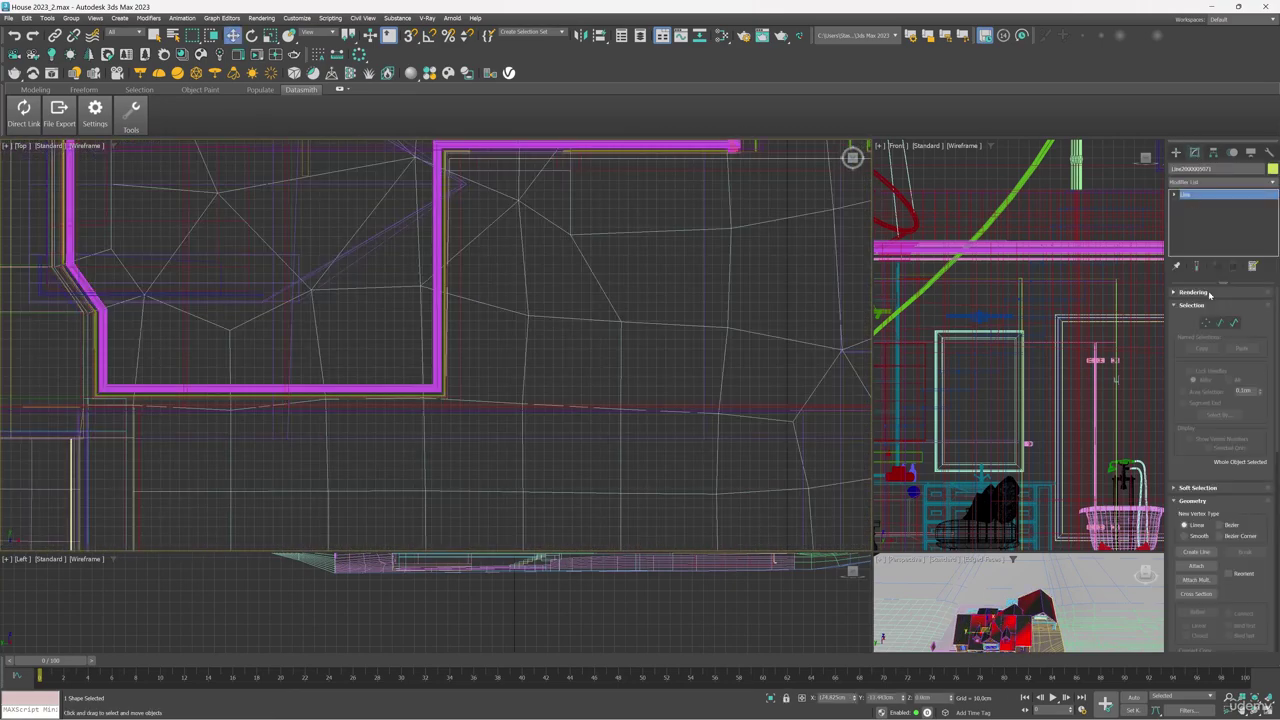
left_click(1205, 322)
scroll(485, 205, "up", 5)
left_click(494, 225)
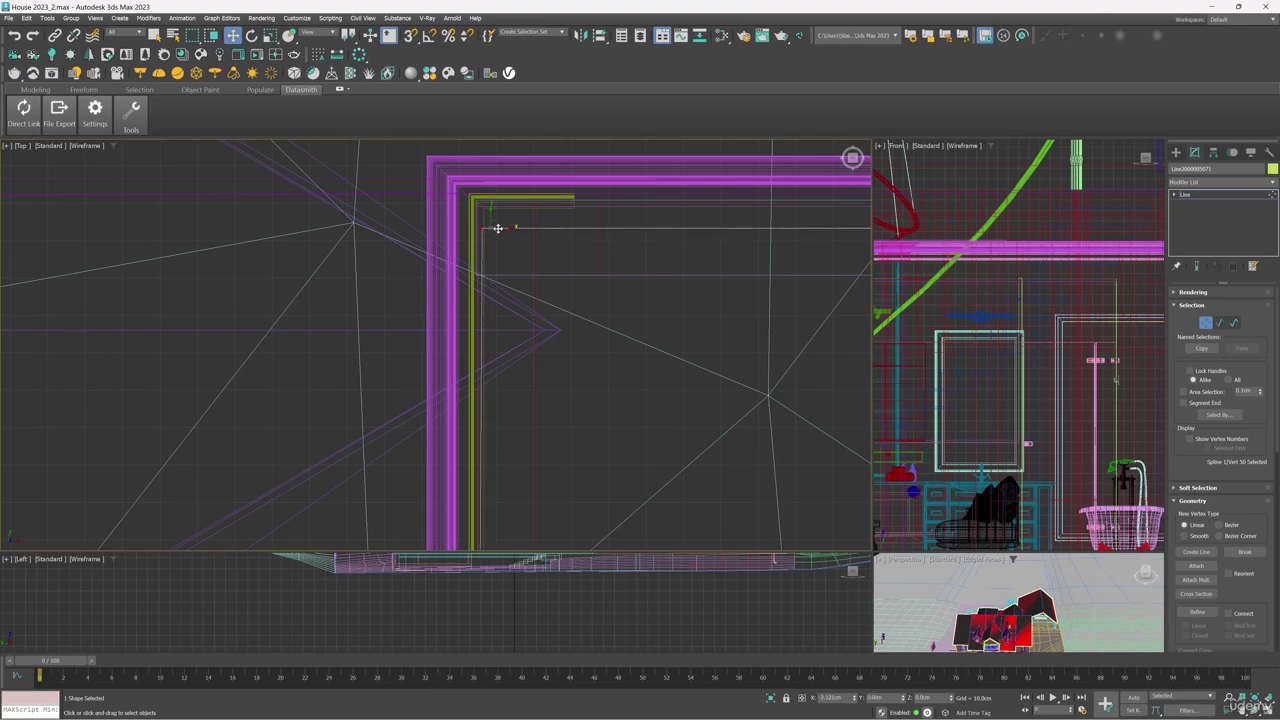
scroll(440, 236, "down", 6)
middle_click_drag(728, 255, 586, 357)
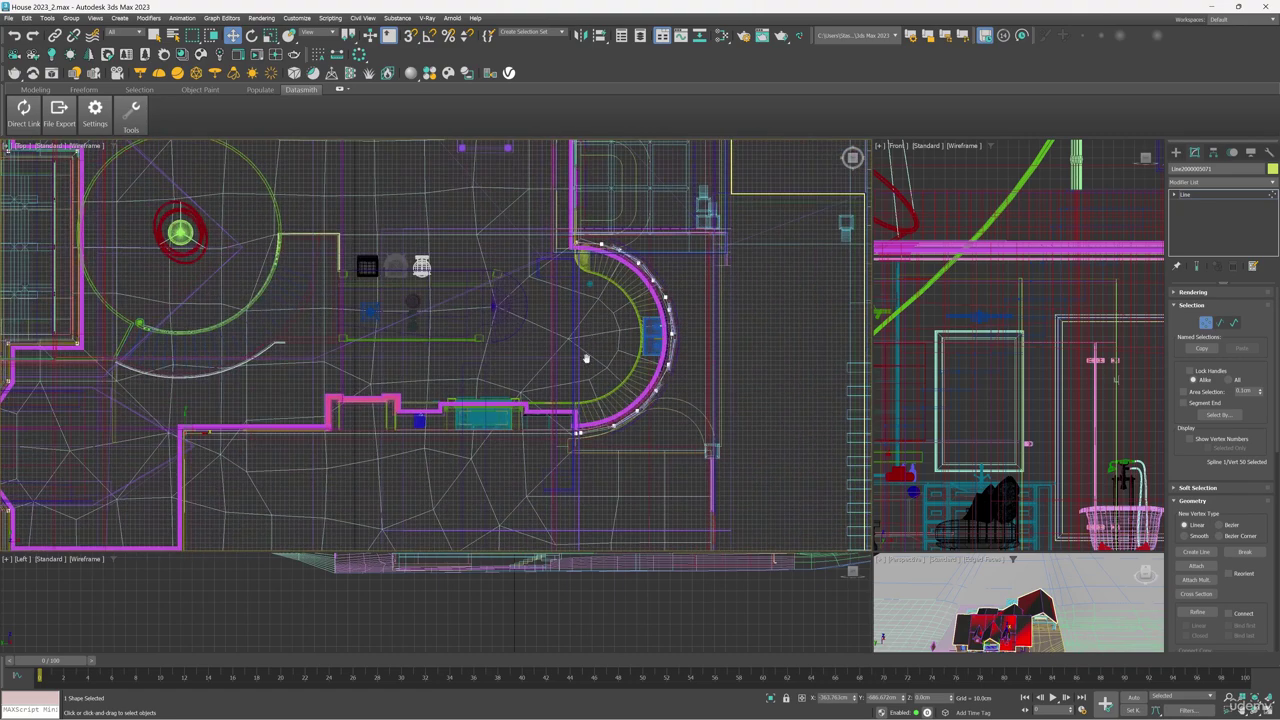
- Adjust vertices around the lower rounded bay so the outline follows the outside of the curved wall
scroll(590, 444, "up", 6)
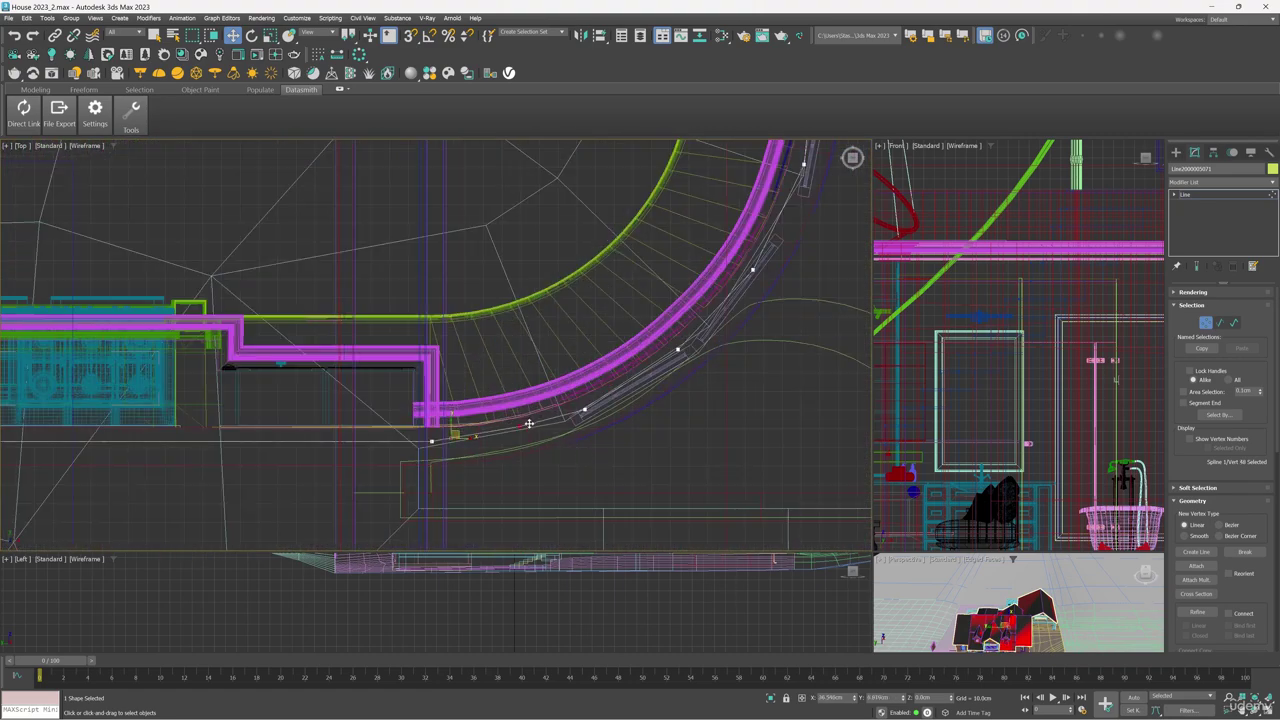
scroll(636, 383, "down", 2)
middle_click_drag(636, 383, 572, 545)
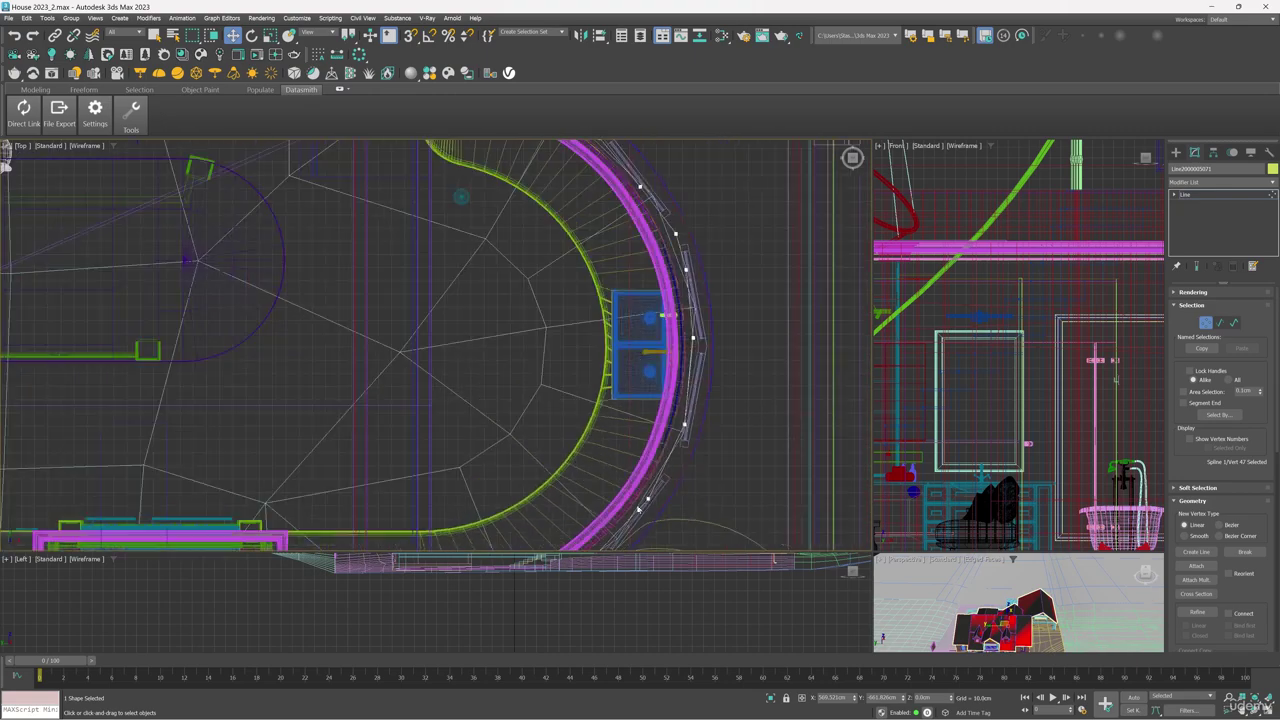
middle_click_drag(697, 272, 691, 366)
scroll(693, 362, "up", 4)
left_click(642, 300)
left_click_drag(649, 292, 637, 289)
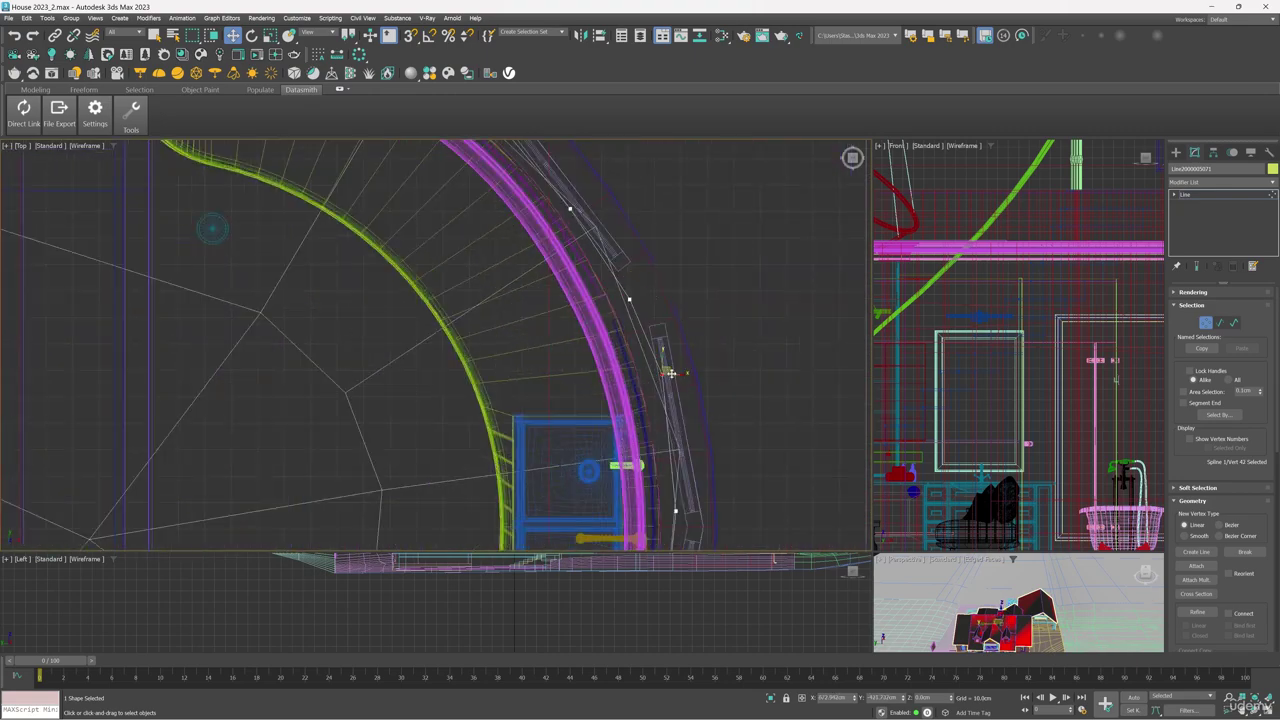
- Move the outline vertices on the lower part of the bedroom's rounded wall outward to match its curve
scroll(553, 229, "down", 3)
middle_click_drag(553, 229, 560, 412)
middle_click_drag(545, 240, 547, 425)
scroll(530, 280, "up", 1)
middle_click_drag(520, 260, 497, 474)
scroll(530, 320, "down", 4)
middle_click_drag(535, 310, 529, 356)
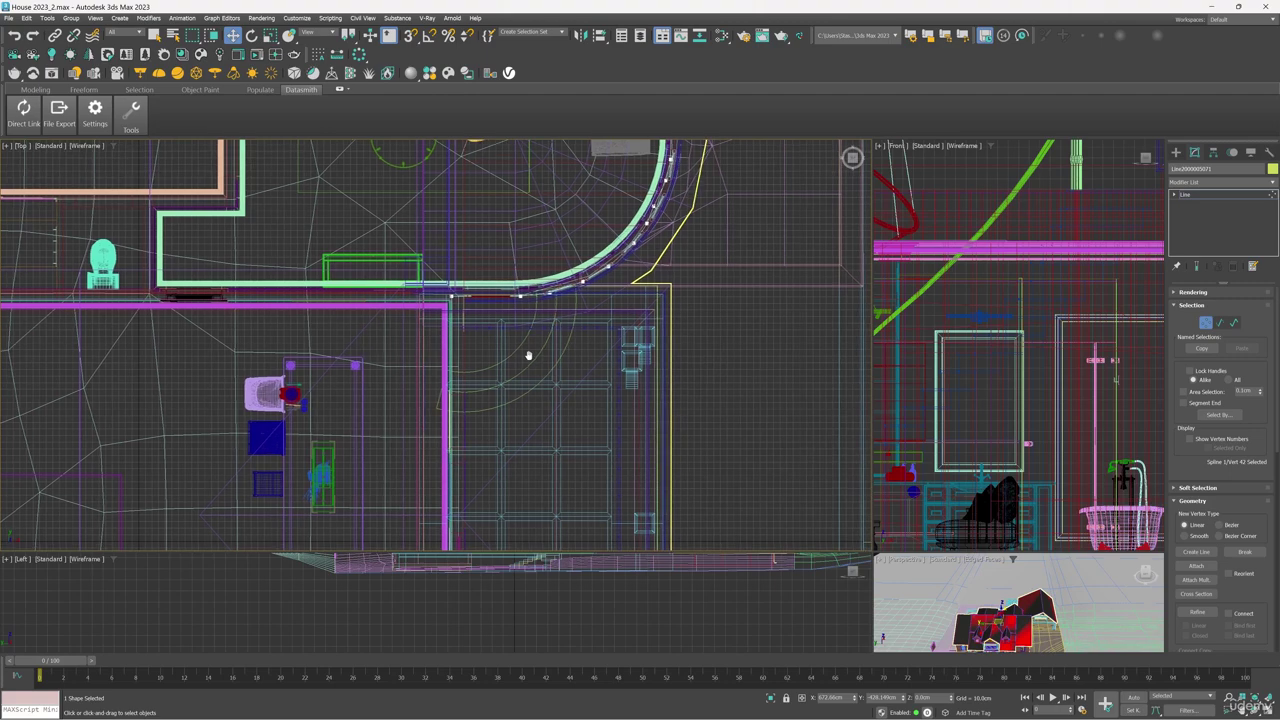
middle_click_drag(555, 280, 527, 337)
scroll(527, 337, "up", 4)
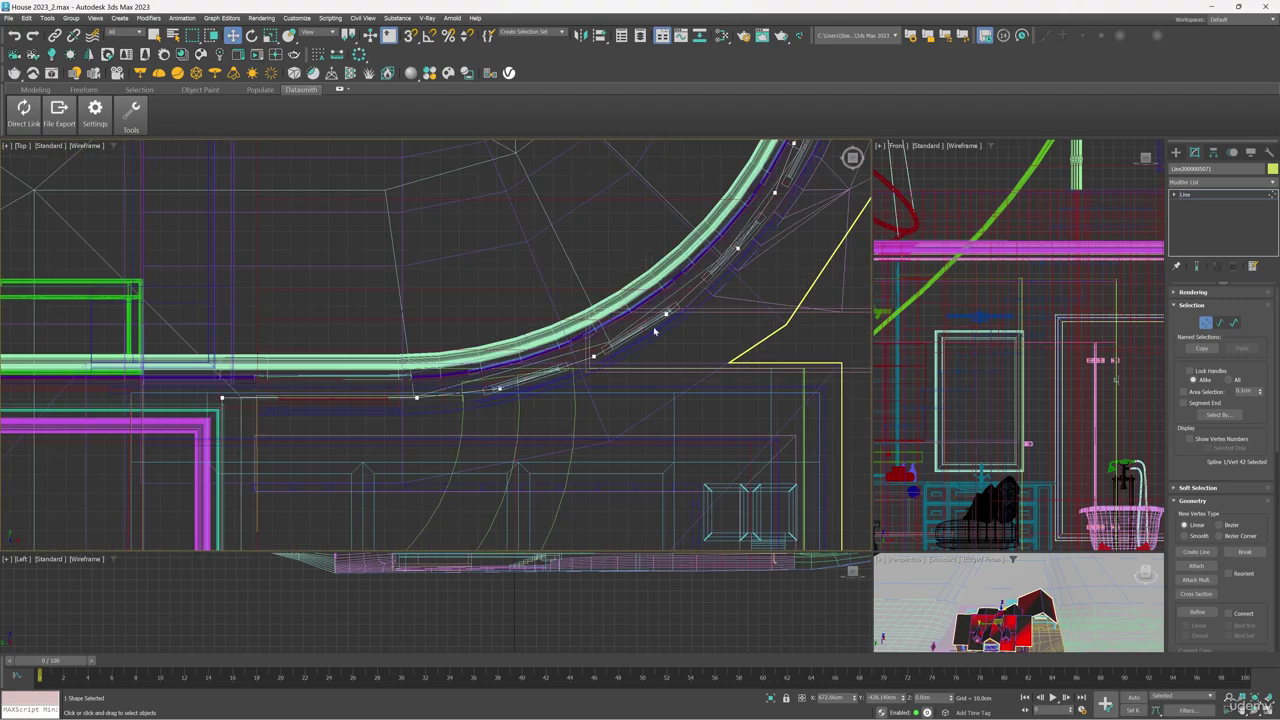
middle_click_drag(688, 264, 491, 483)
left_click(598, 361)
left_click_drag(605, 354, 634, 323)
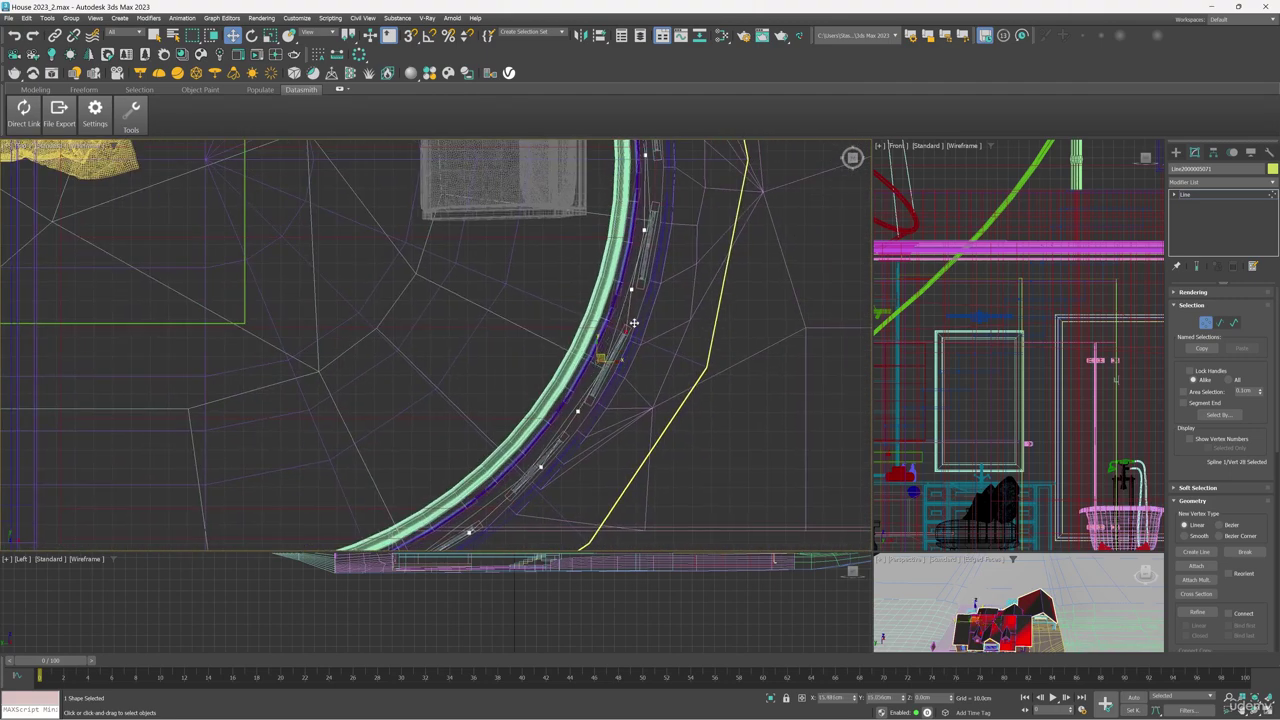
- Move the vertices on the middle and upper part of the bedroom's rounded wall outward to smooth the outline
middle_click_drag(622, 349, 596, 470)
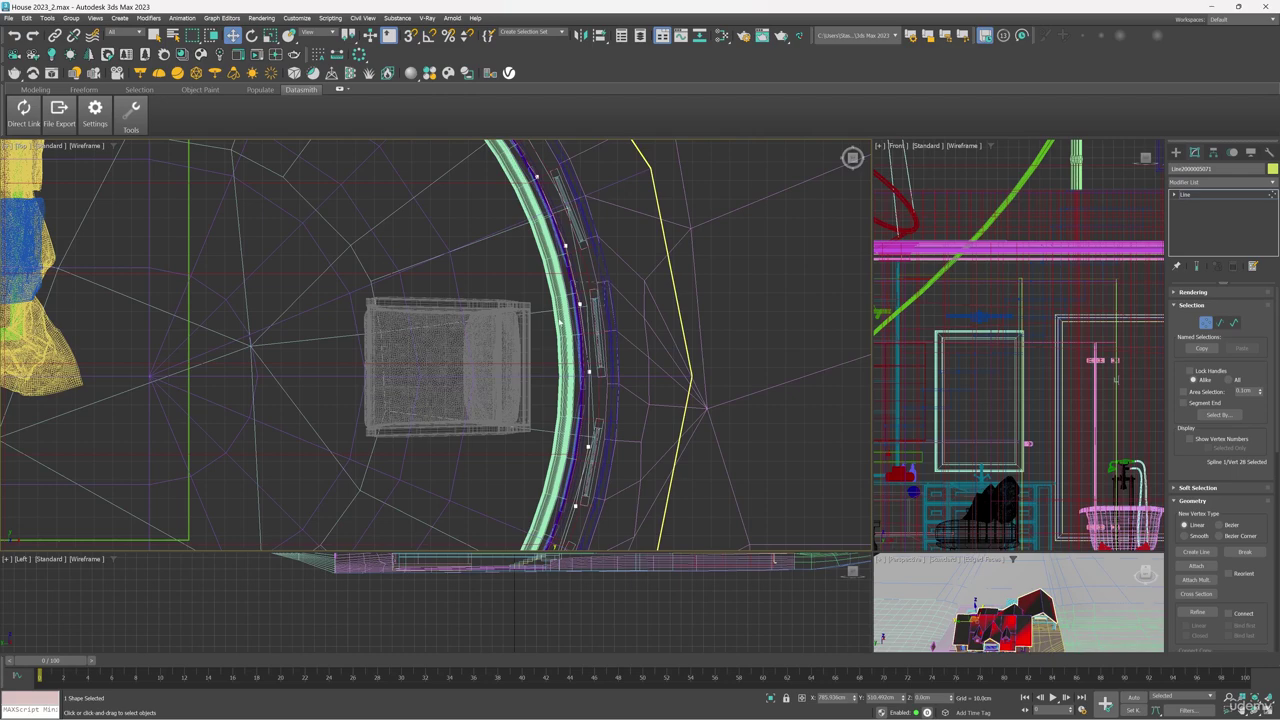
left_click_drag(588, 297, 593, 290)
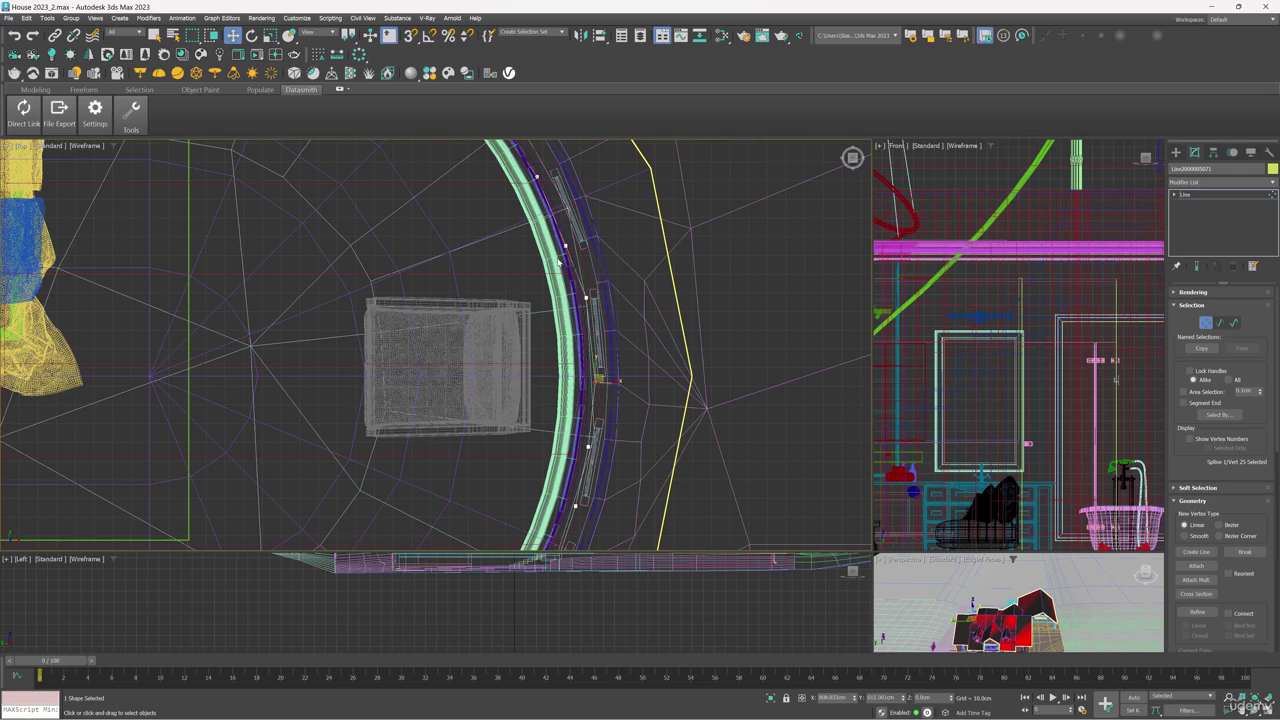
middle_click_drag(559, 262, 563, 369)
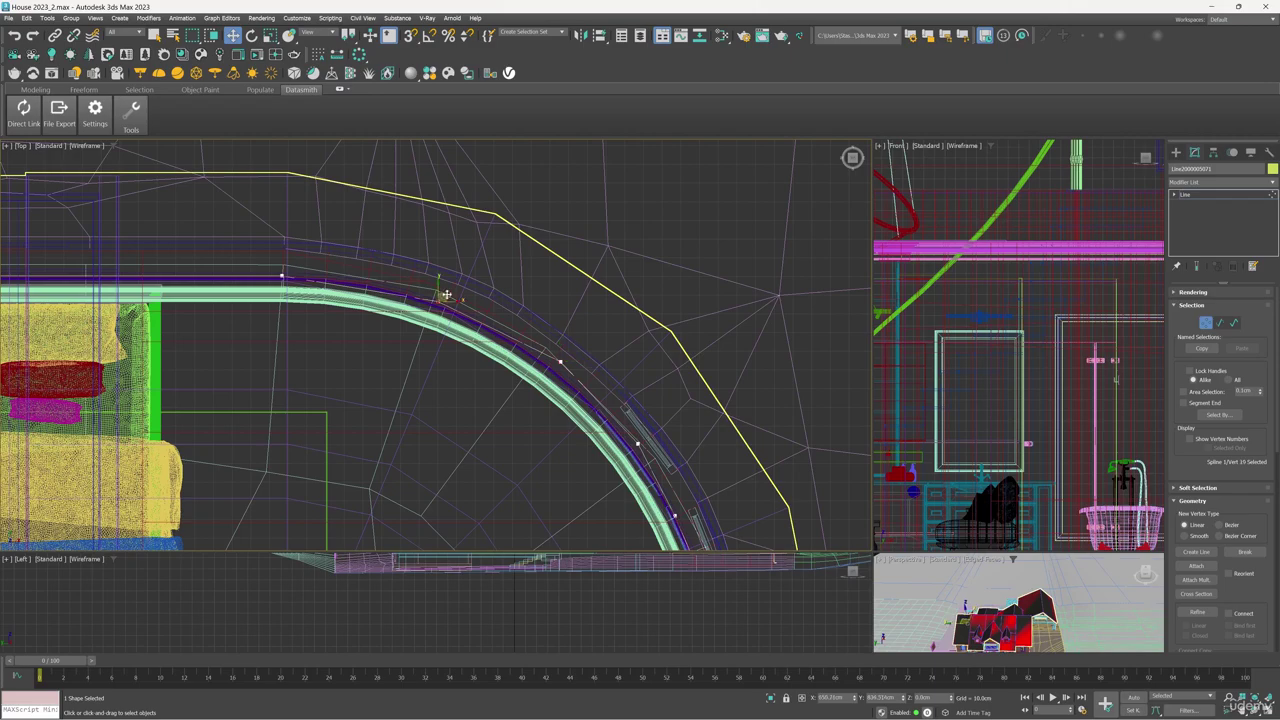
scroll(505, 315, "down", 5)
scroll(509, 314, "up", 2)
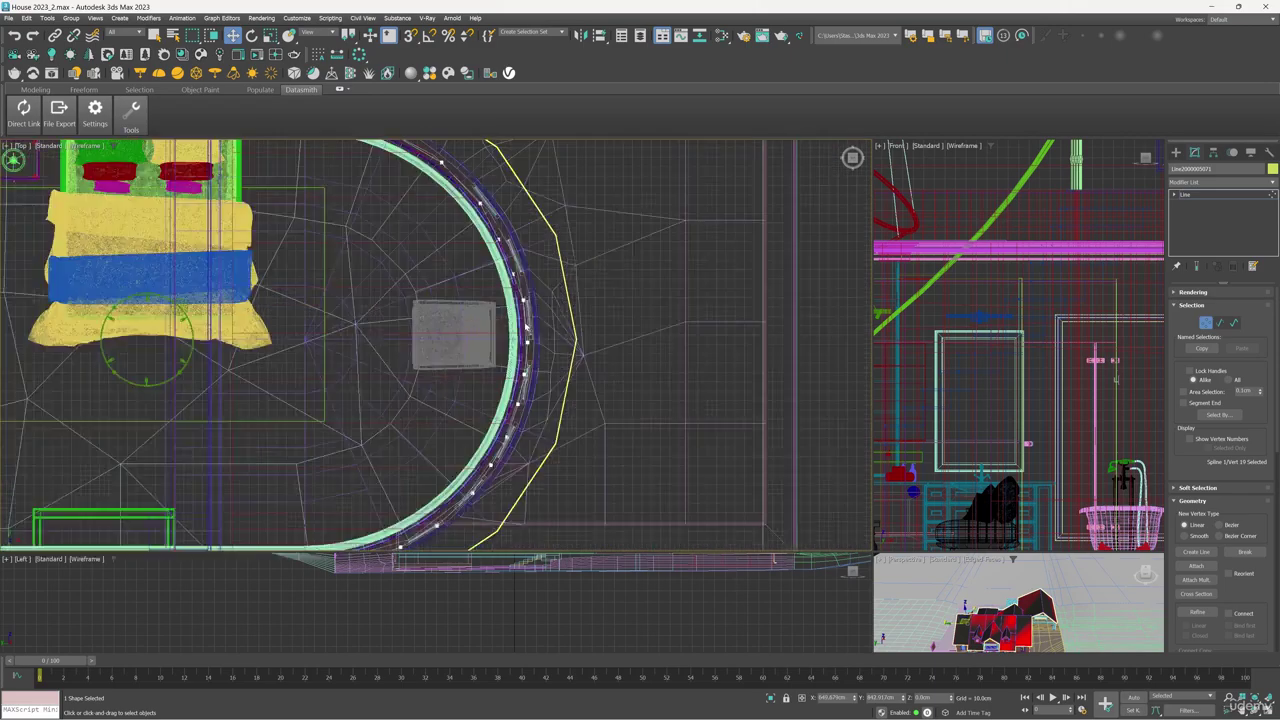
- Check the outline along the front walls, return to the four-viewport layout and leave vertex editing
scroll(500, 325, "down", 5)
scroll(401, 411, "up", 5)
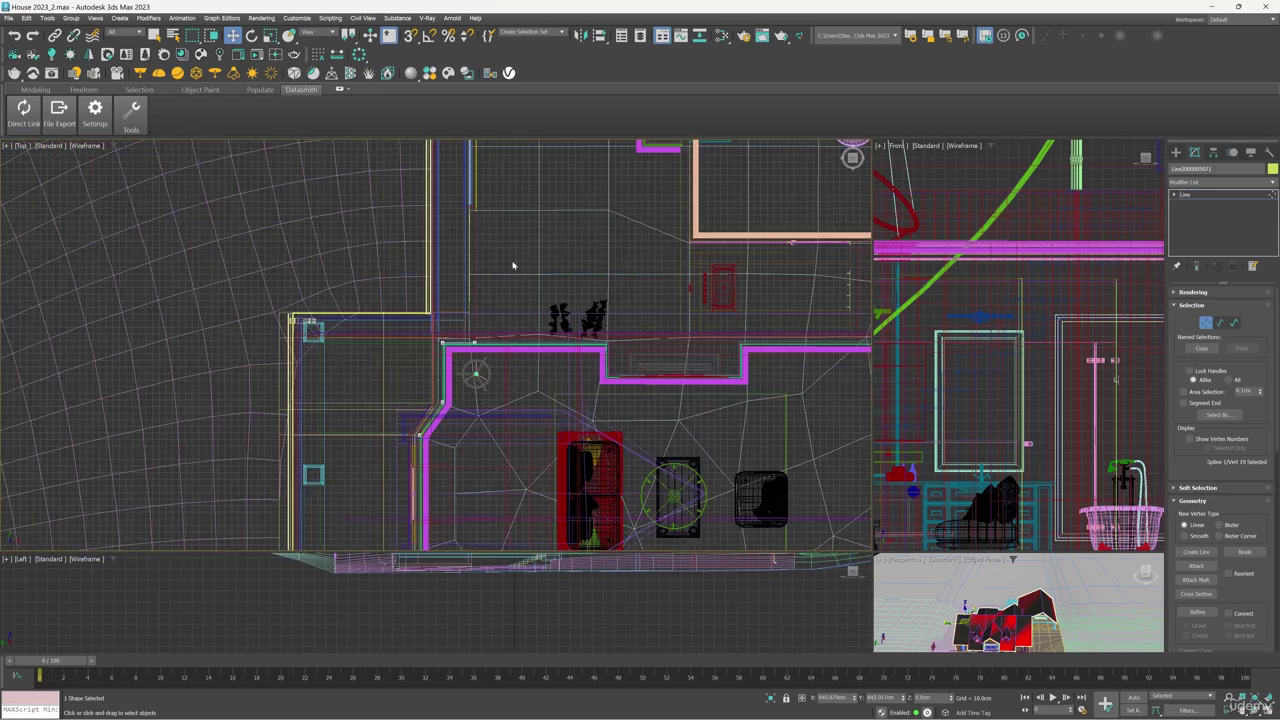
middle_click_drag(512, 265, 523, 436)
scroll(522, 424, "down", 6)
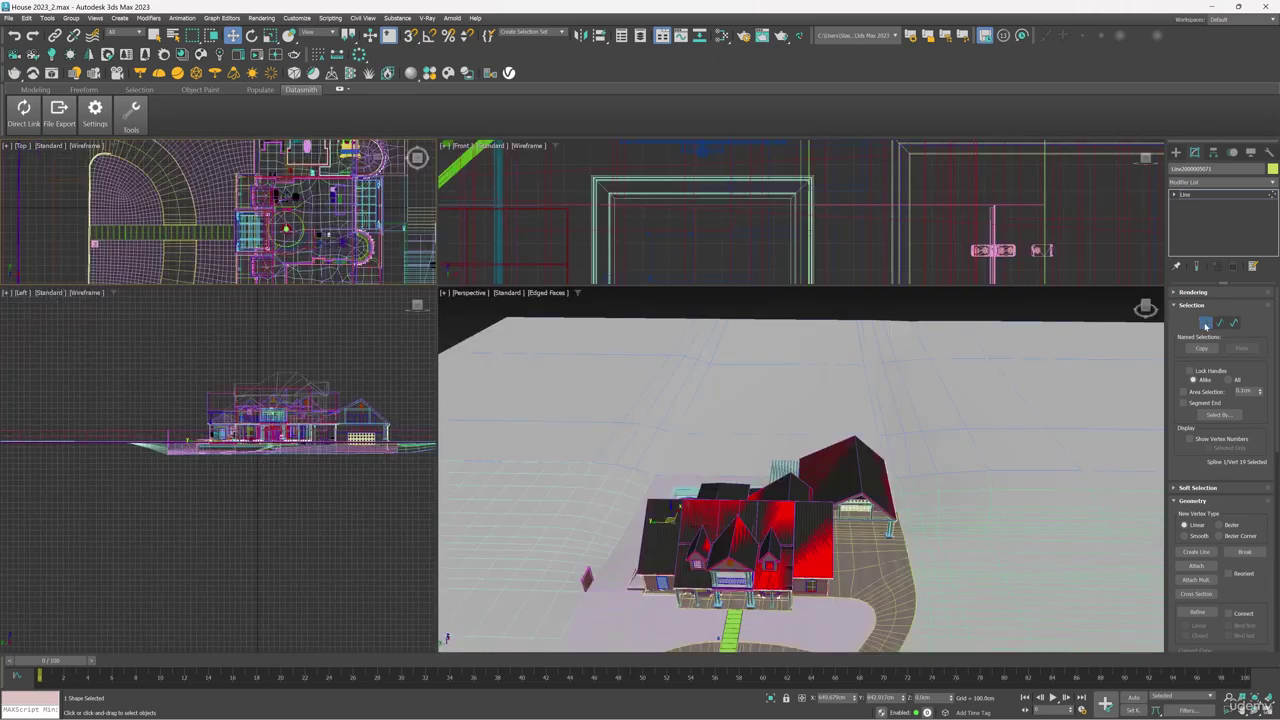
left_click(1205, 325)
- Add an Extrude modifier to the closed wall outline spline with an amount of 300 cm
scroll(720, 551, "up", 4)
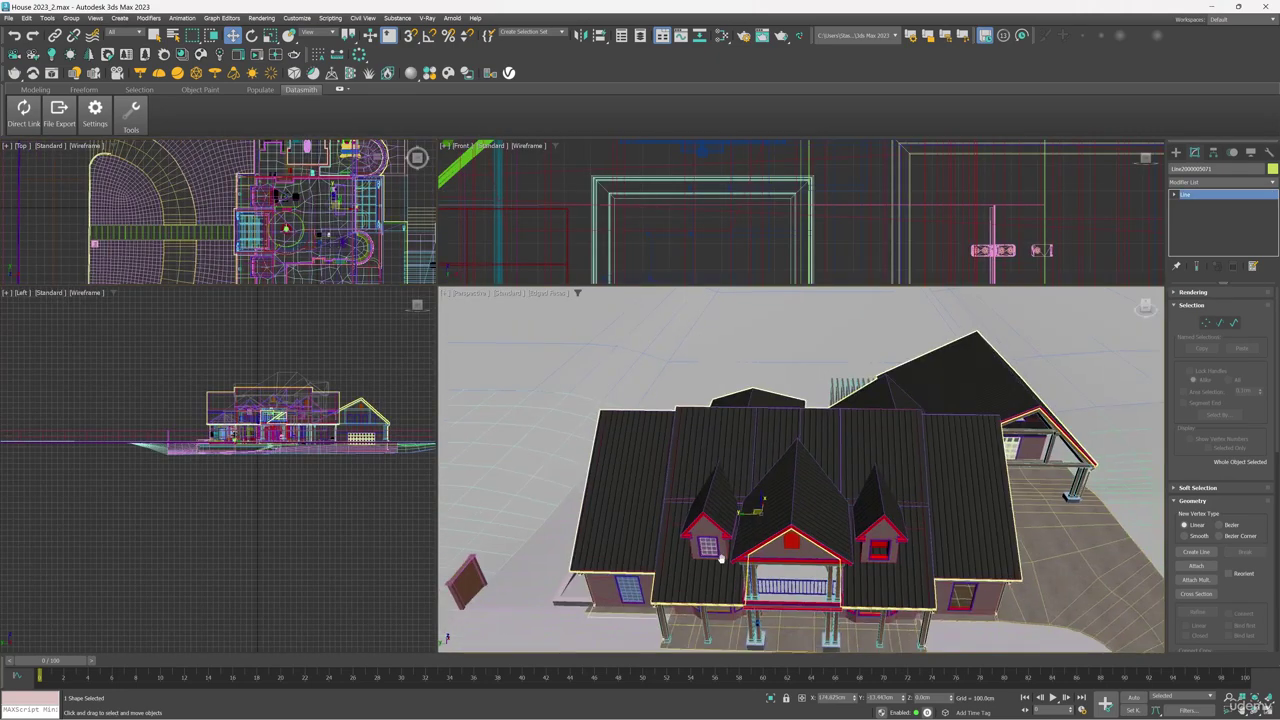
middle_click_drag(720, 551, 590, 520, "alt")
scroll(716, 558, "up", 5)
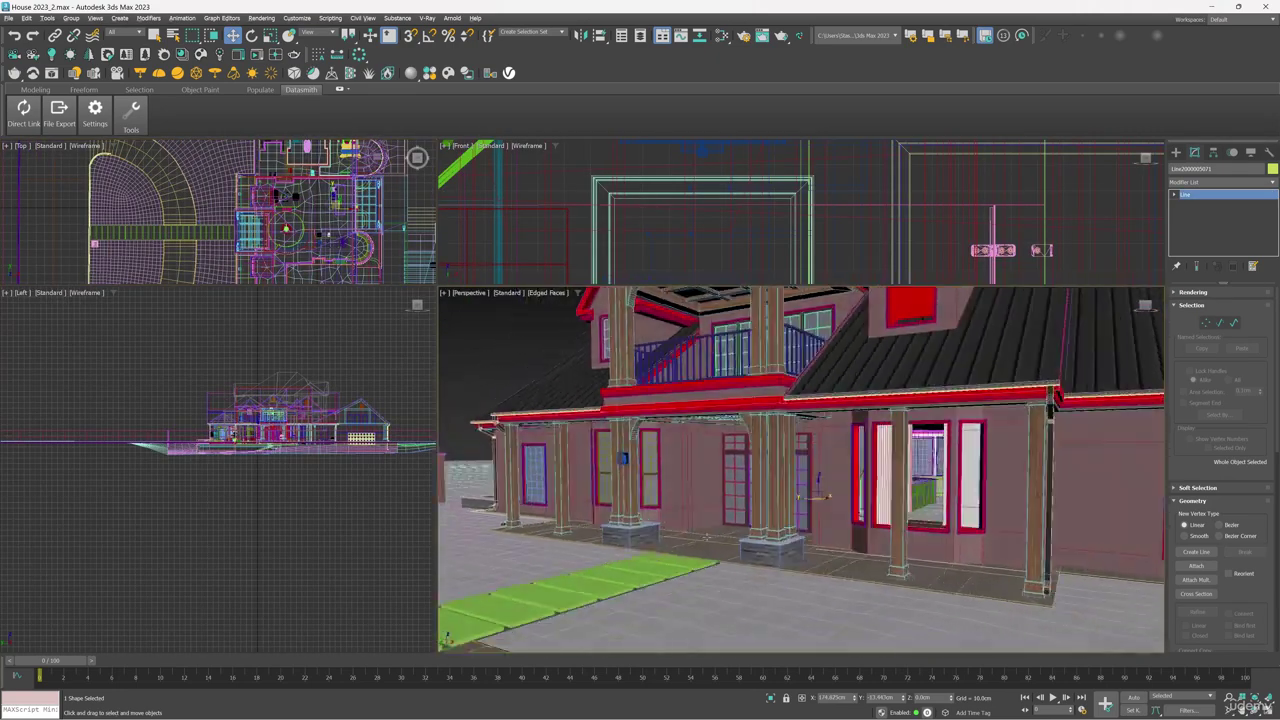
scroll(780, 510, "up", 8)
middle_click_drag(780, 510, 800, 525, "alt")
left_click(1254, 183)
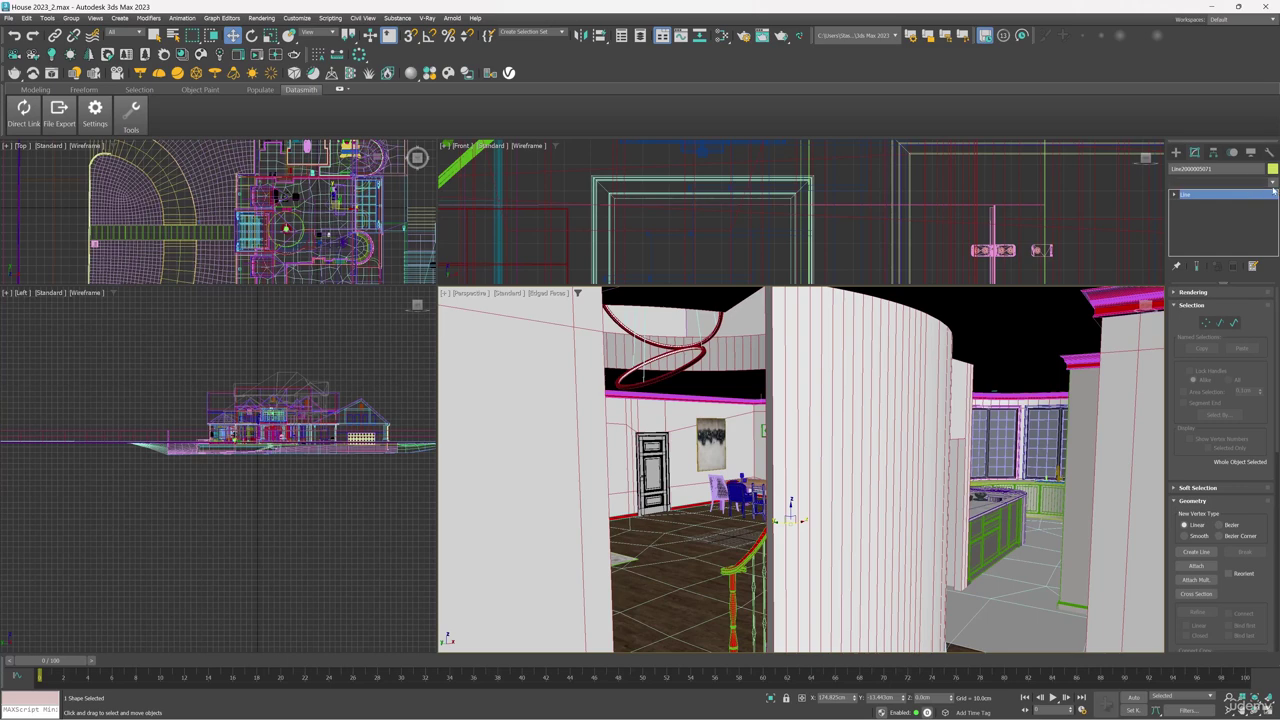
scroll(1266, 563, "down", 10)
scroll(1266, 563, "up", 15)
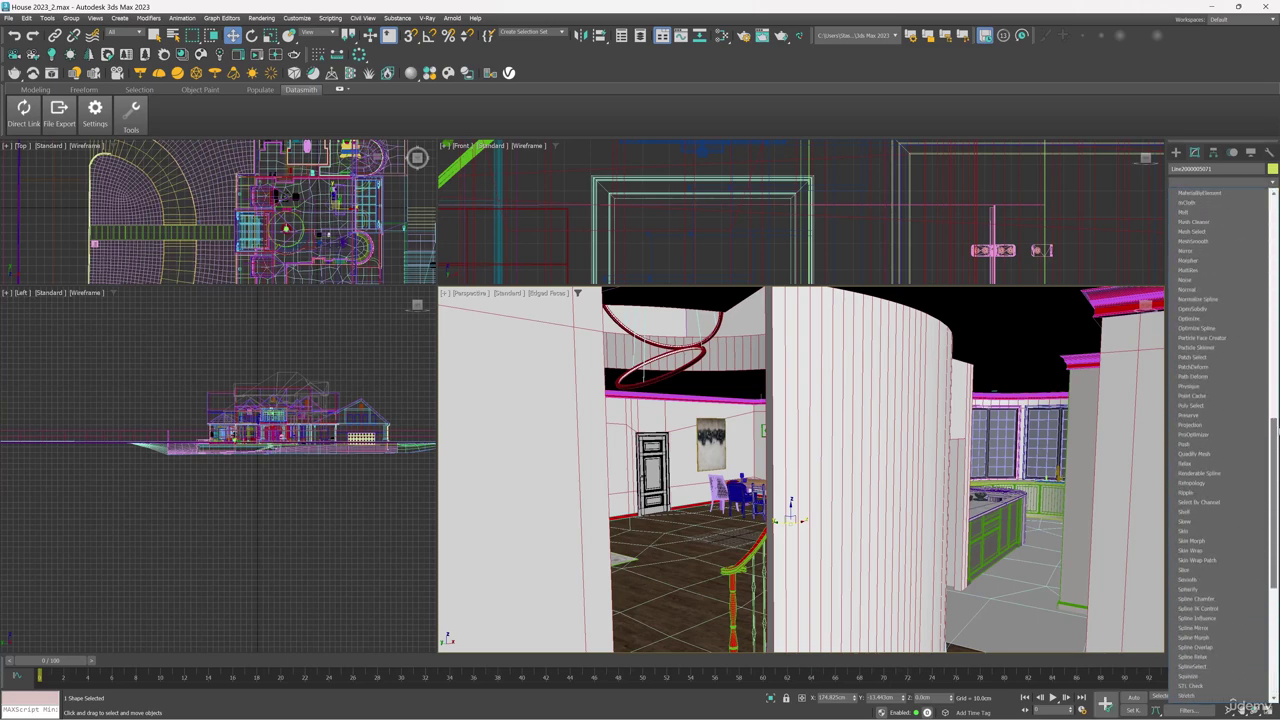
left_click(1217, 281)
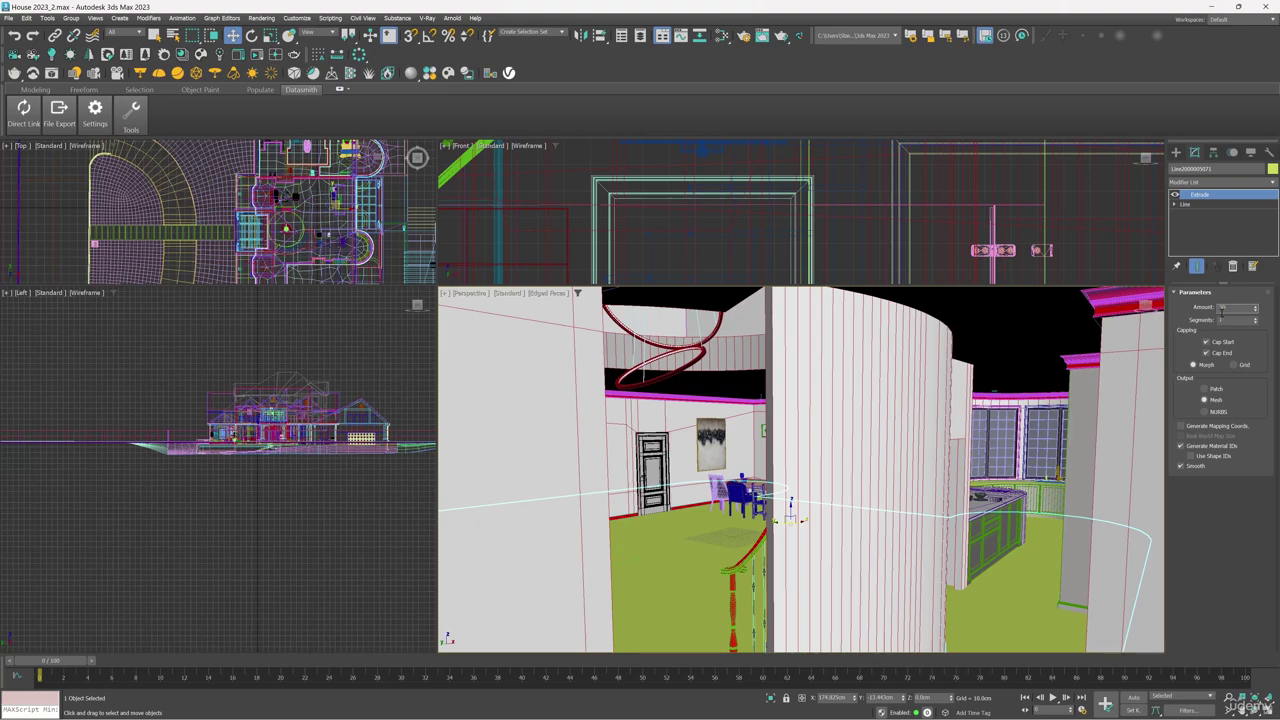
left_click(1221, 313)
type("300")
key("Return")
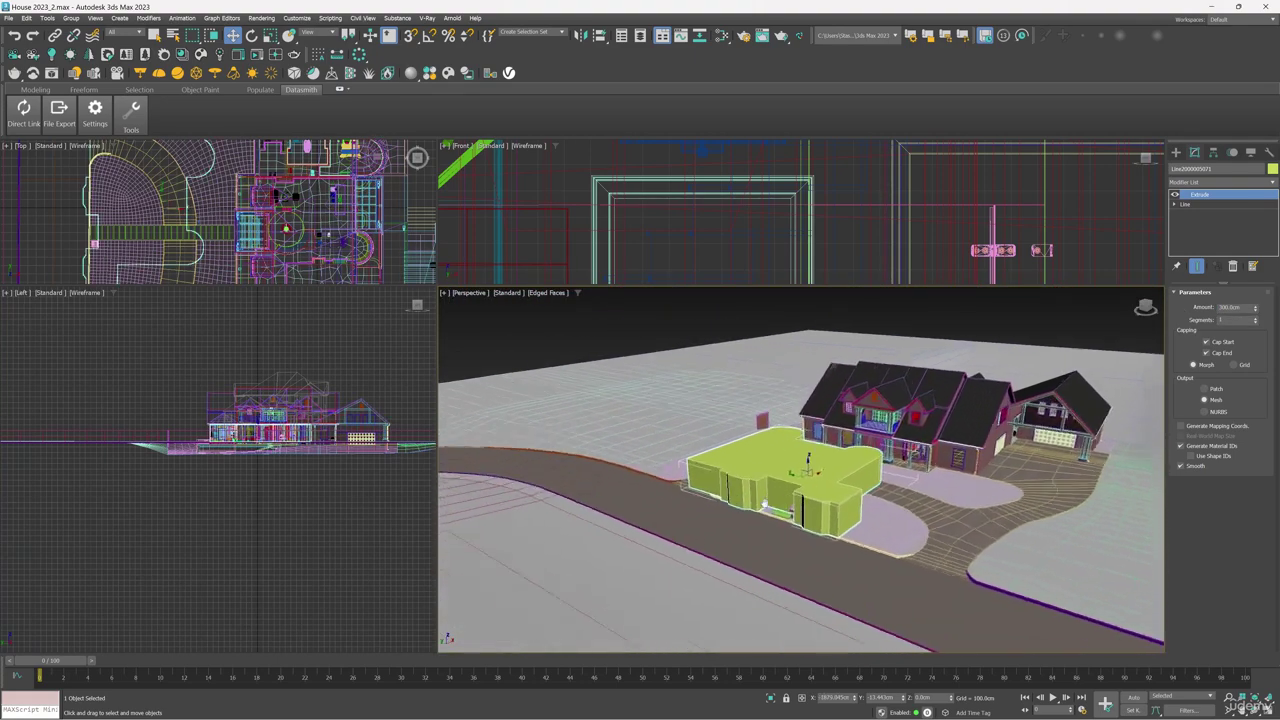
- Undo the extruded volume's move away from the house and check its fit against the front walls
scroll(766, 505, "up", 3)
middle_click_drag(768, 505, 820, 477, "alt")
key("ctrl+z")
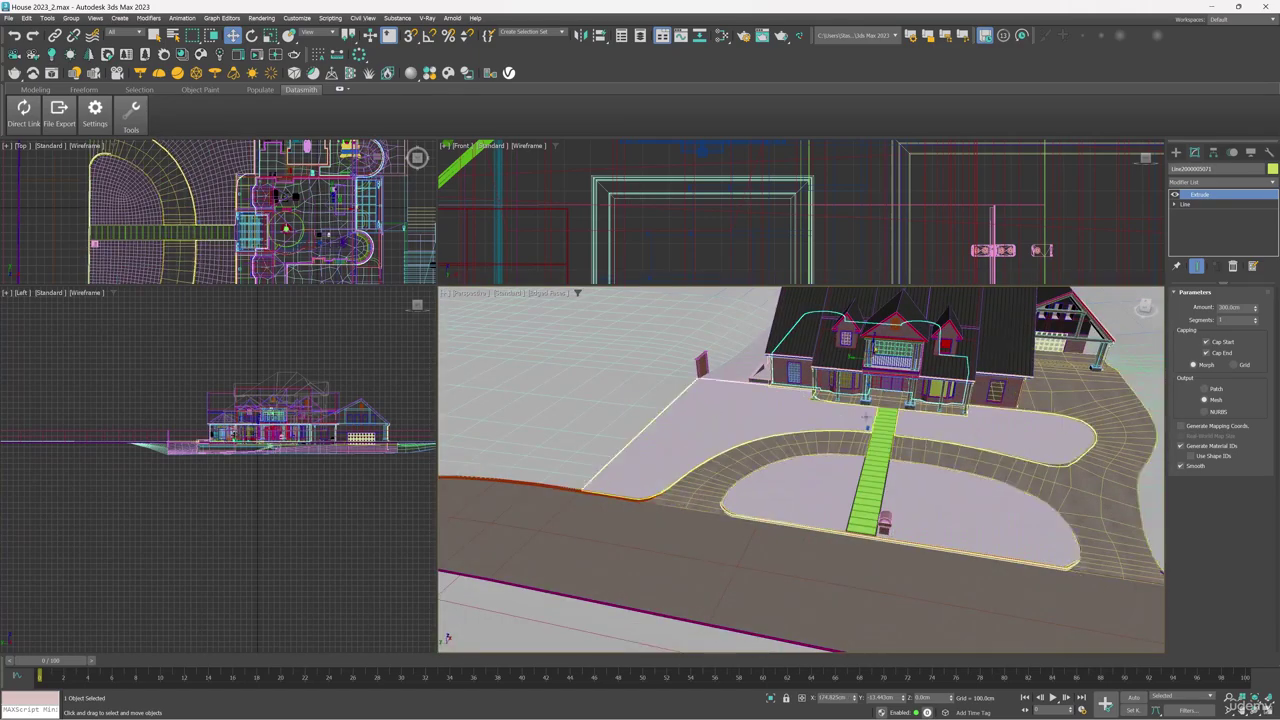
scroll(866, 417, "up", 6)
middle_click_drag(690, 445, 705, 475, "alt")
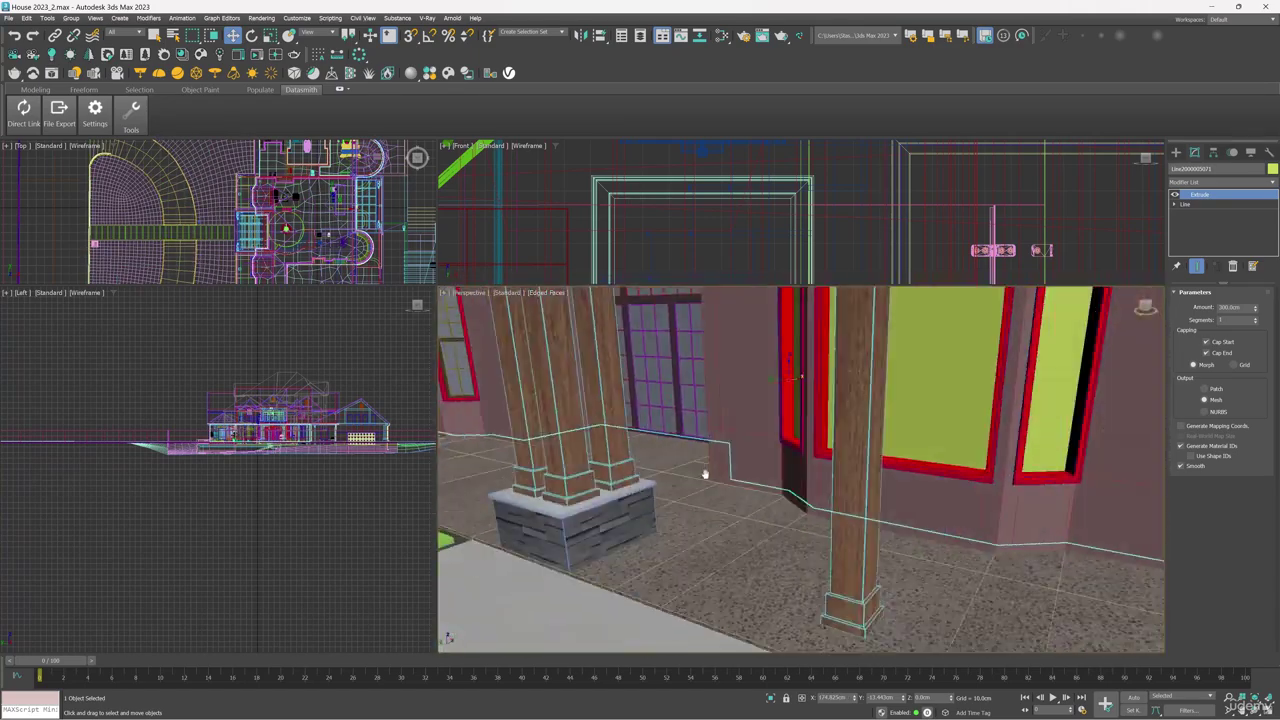
scroll(706, 474, "down", 10)
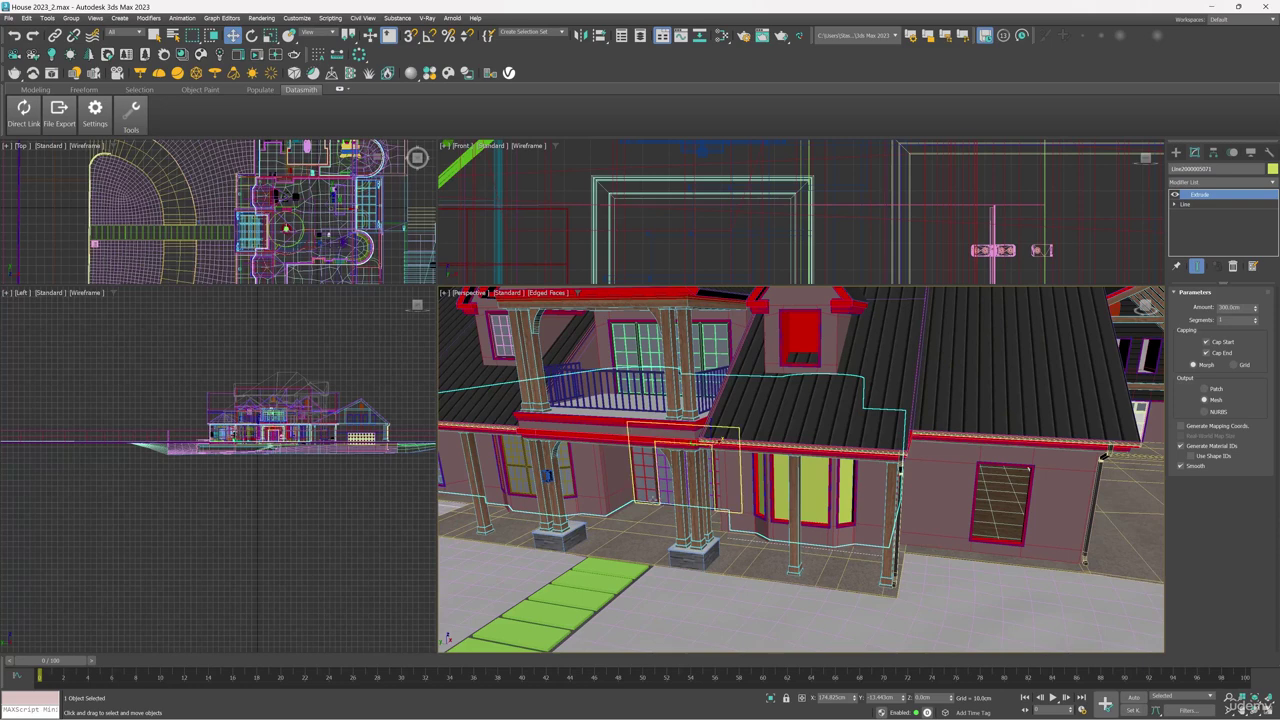
- Export only the selected extruded volume as the FBX file InteriorVolume on the SSD (E:) drive, reviewing the FBX export options
left_click(9, 18)
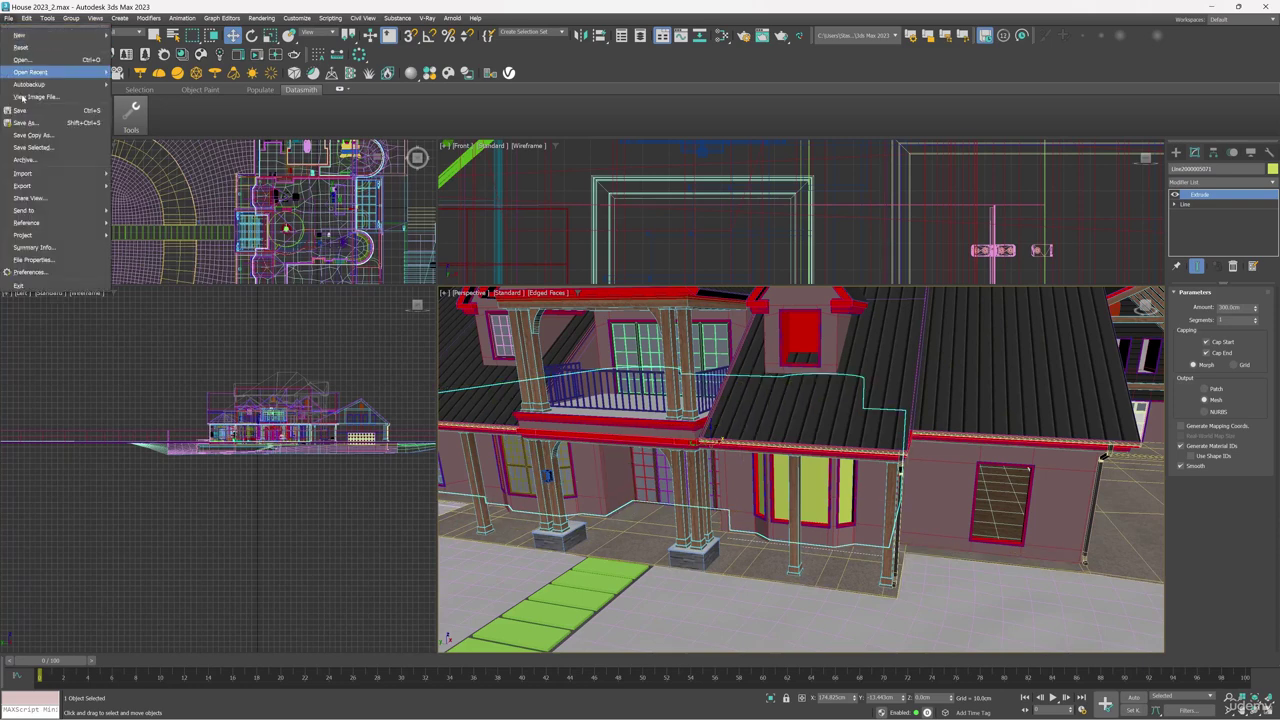
mouse_move(41, 189)
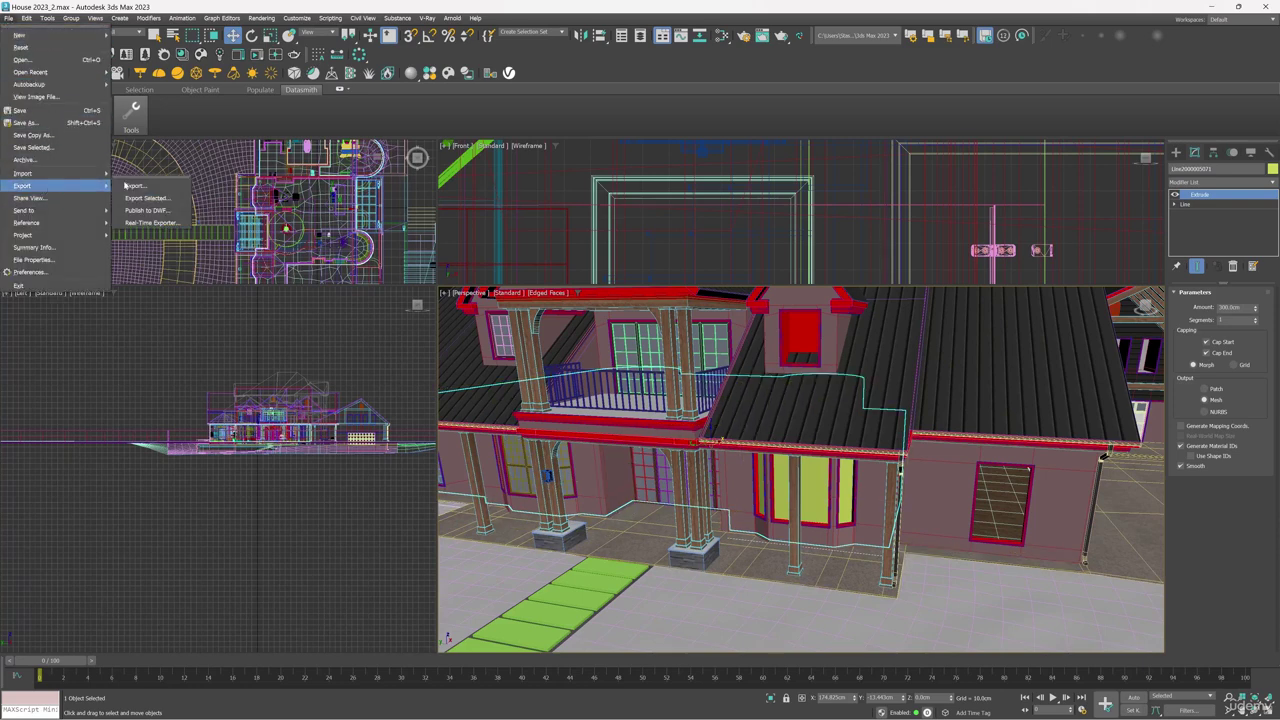
left_click(153, 199)
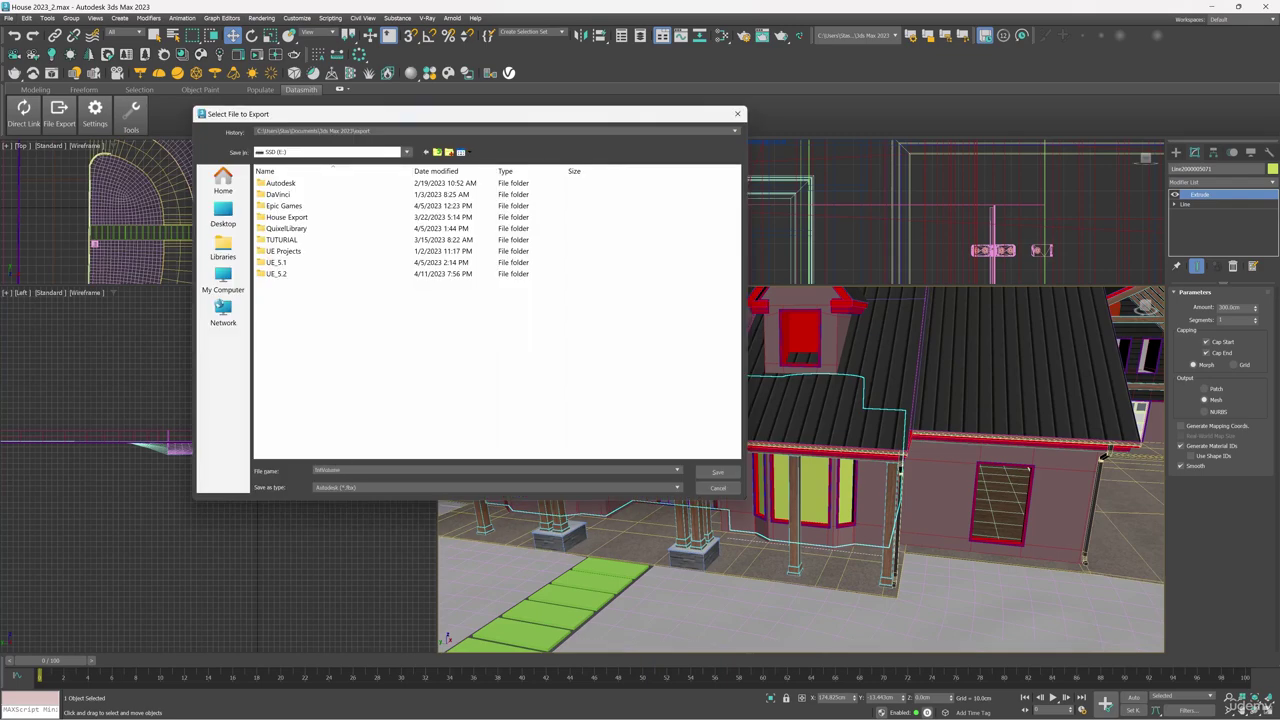
left_click(716, 475)
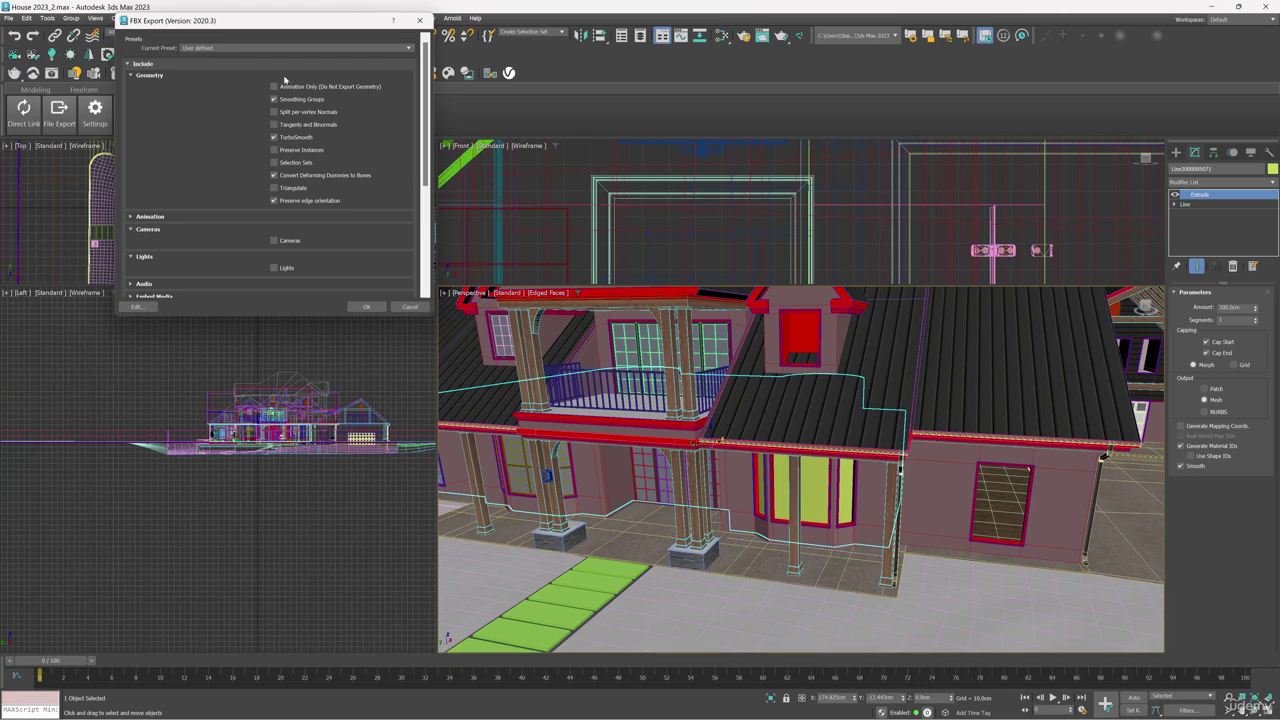
left_click_drag(426, 125, 421, 257)
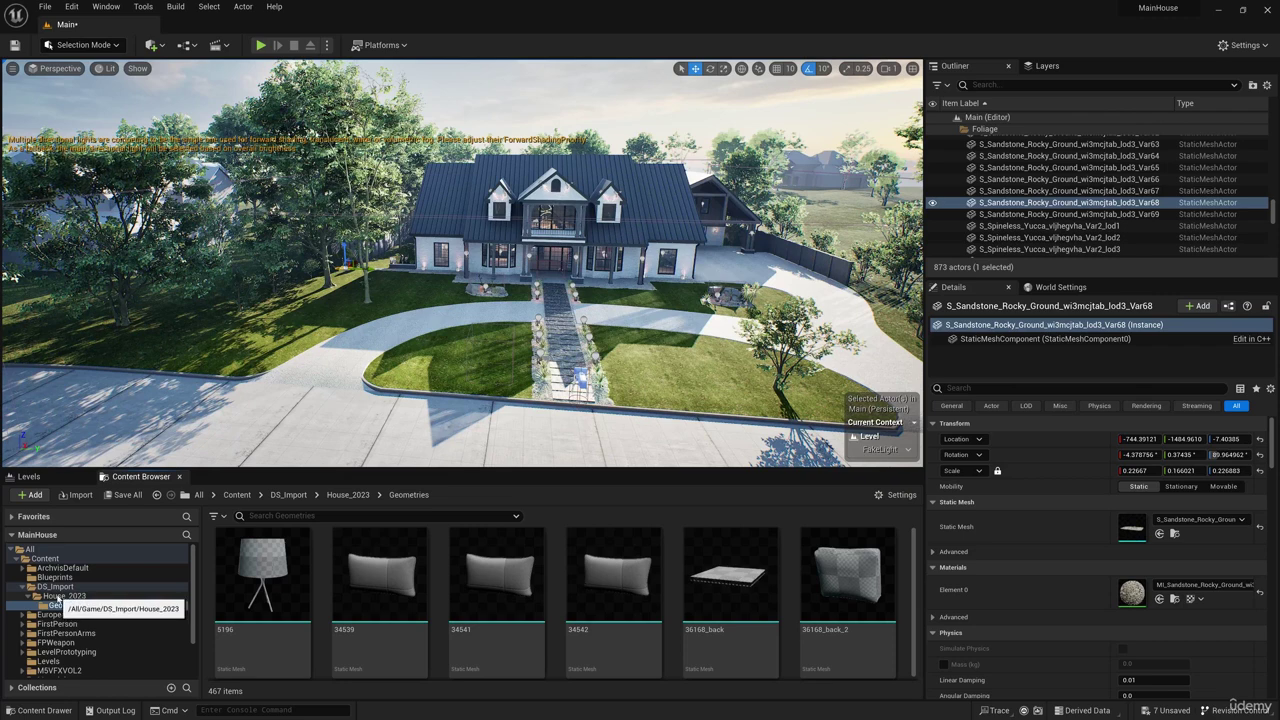
- Switch to Unreal Editor, import the InteriorVolume FBX from the E: drive into the DS_Import folder as a static mesh, and dismiss the message log
left_click(55, 586)
right_click(400, 581)
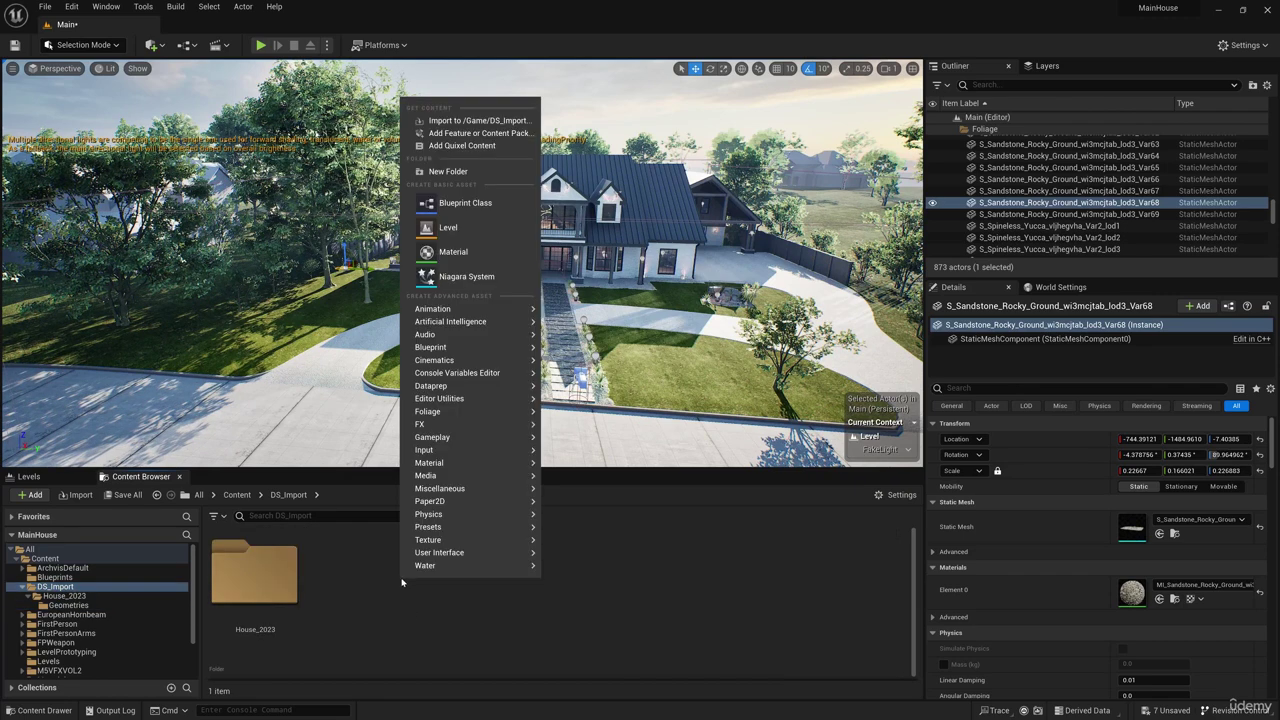
left_click(478, 120)
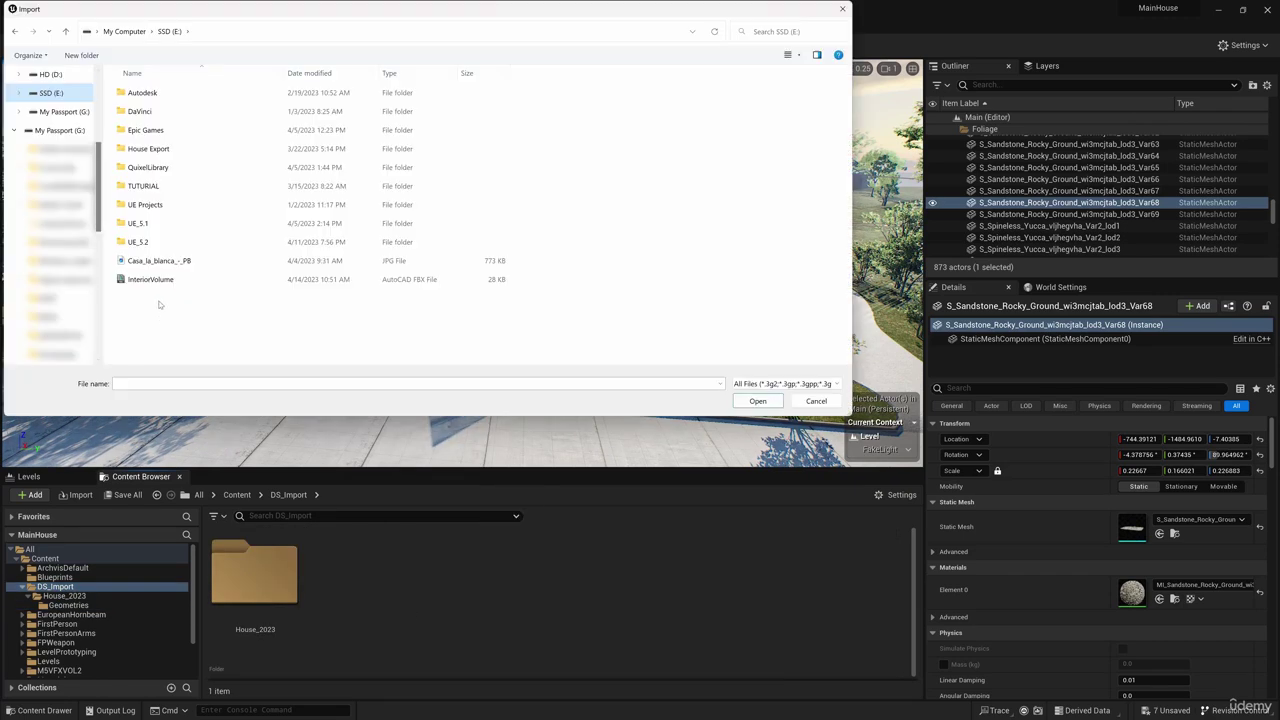
left_click(148, 282)
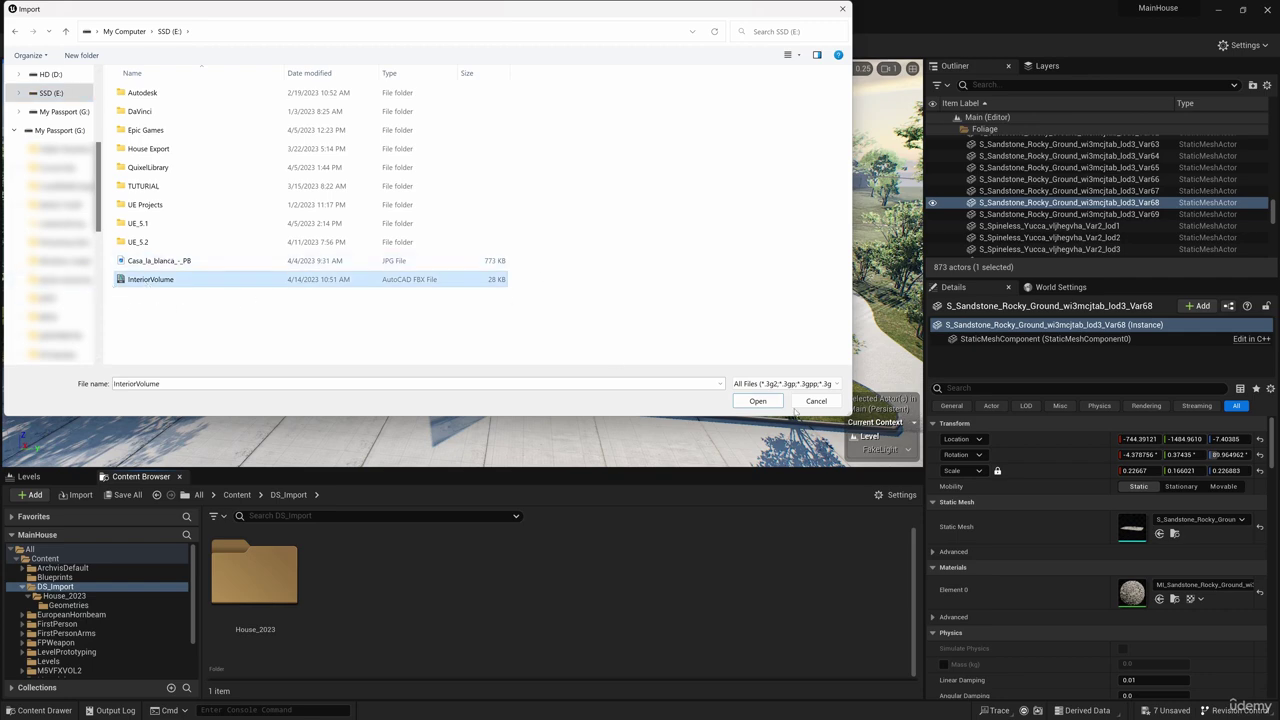
left_click(757, 401)
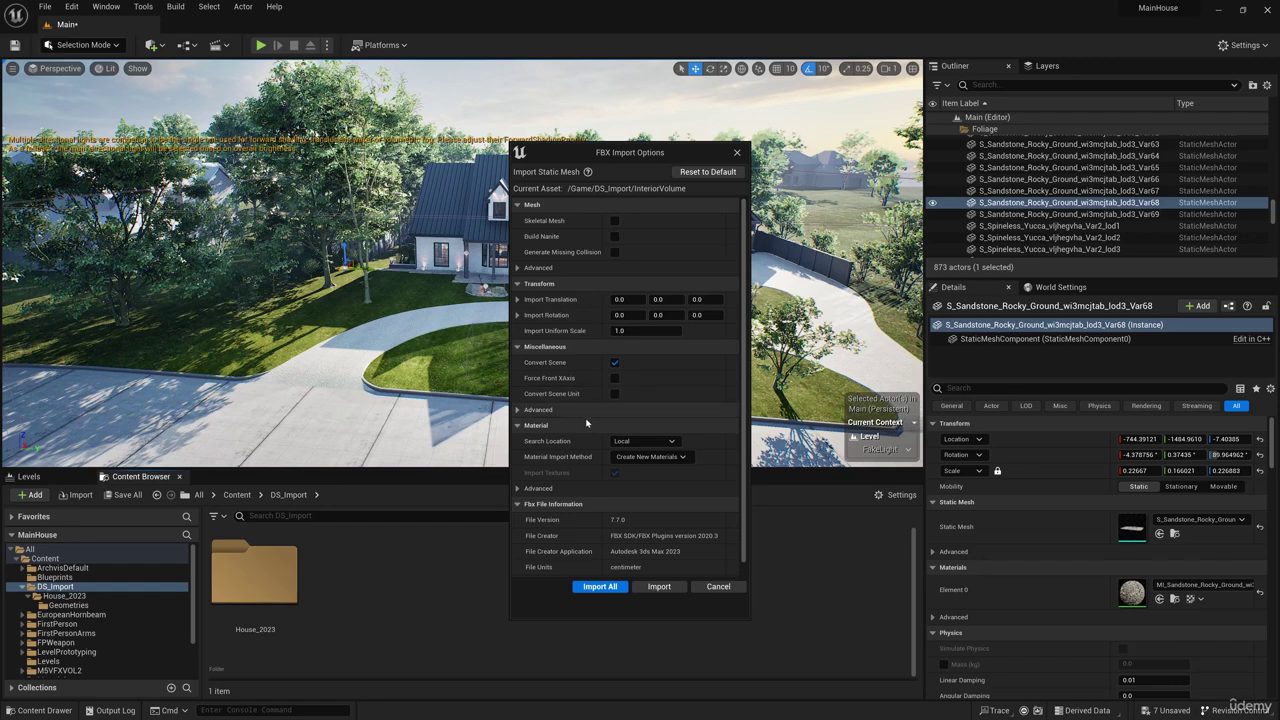
left_click(659, 586)
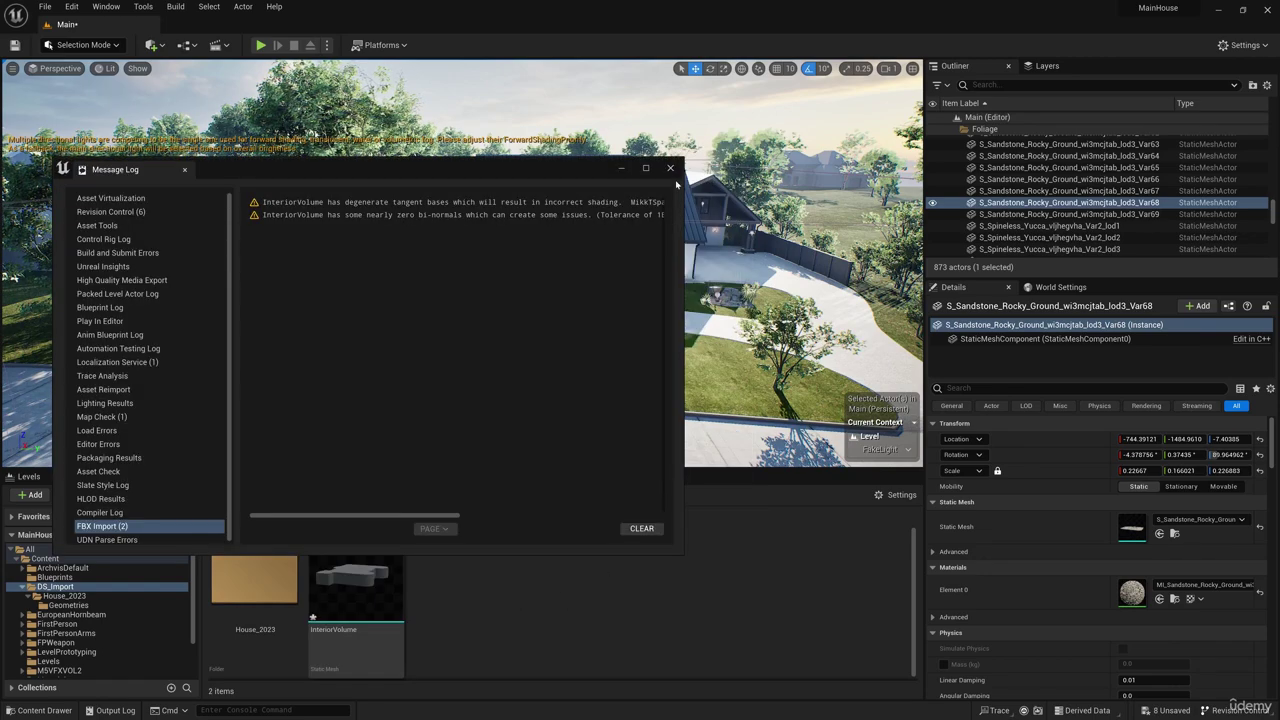
left_click(670, 169)
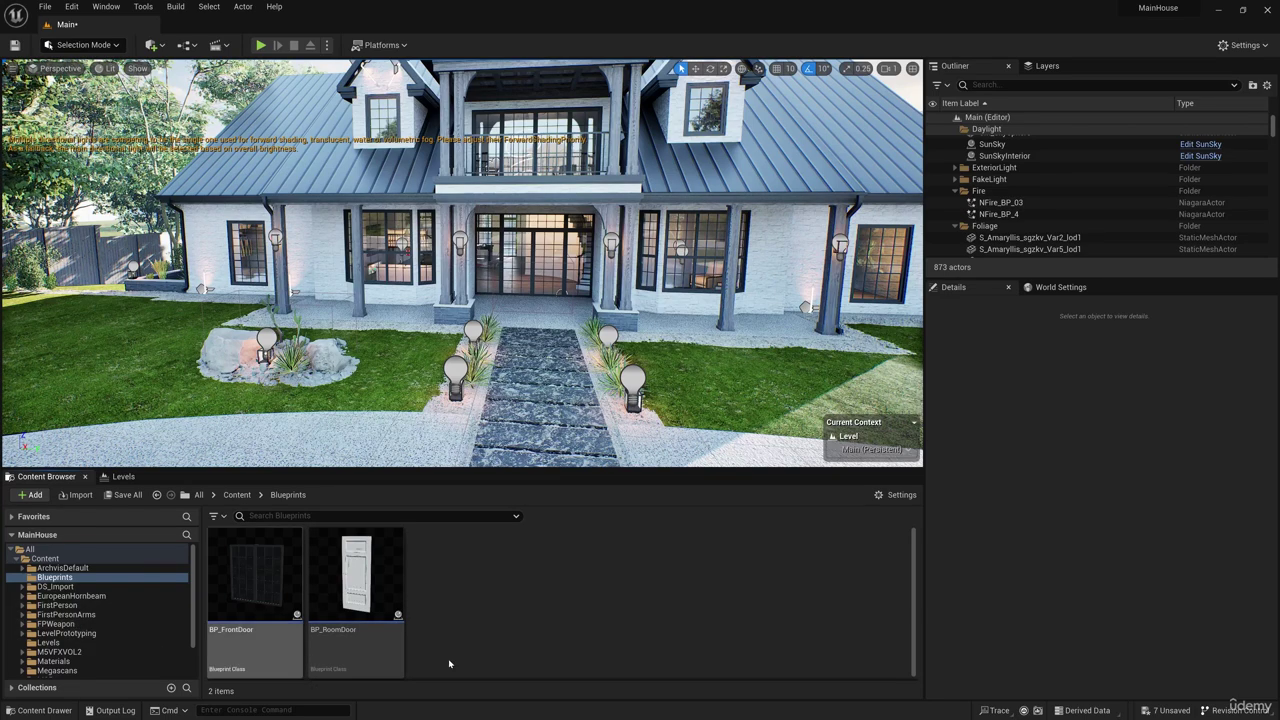
- Create a Blueprint Class with Actor as parent in the Blueprints folder and name it BP_InteriorCollision
right_click(462, 588)
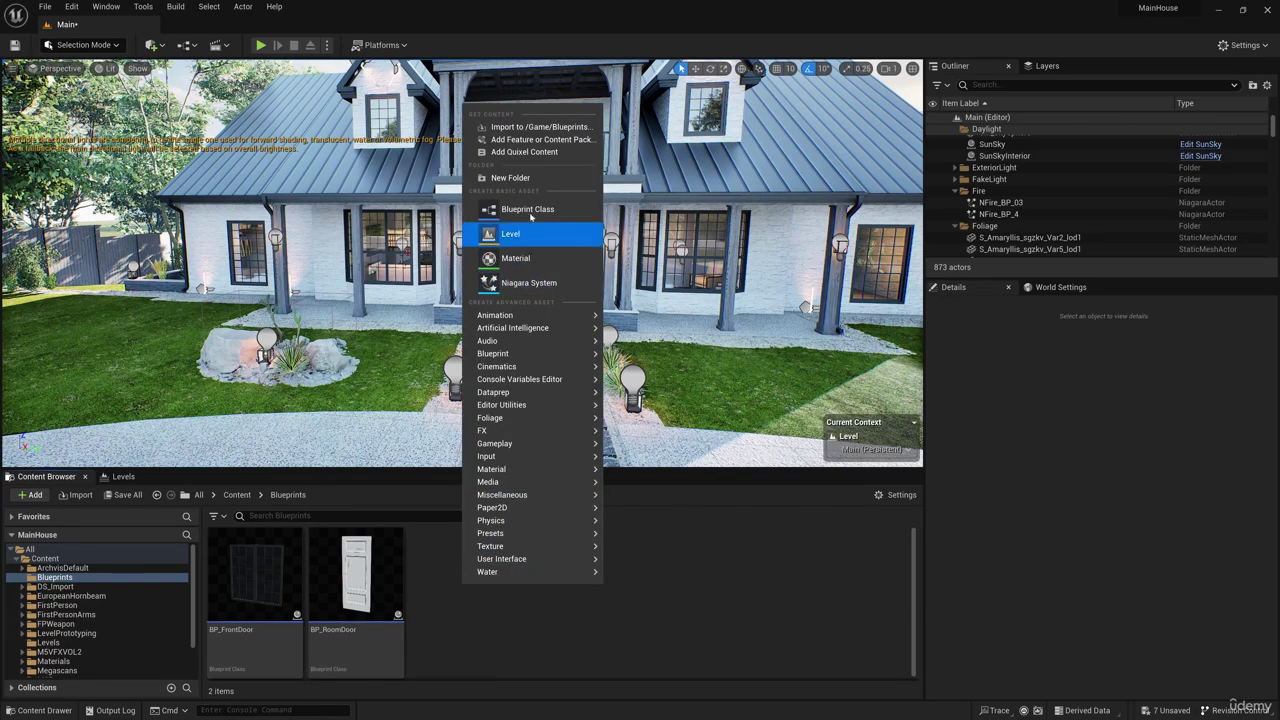
left_click(527, 209)
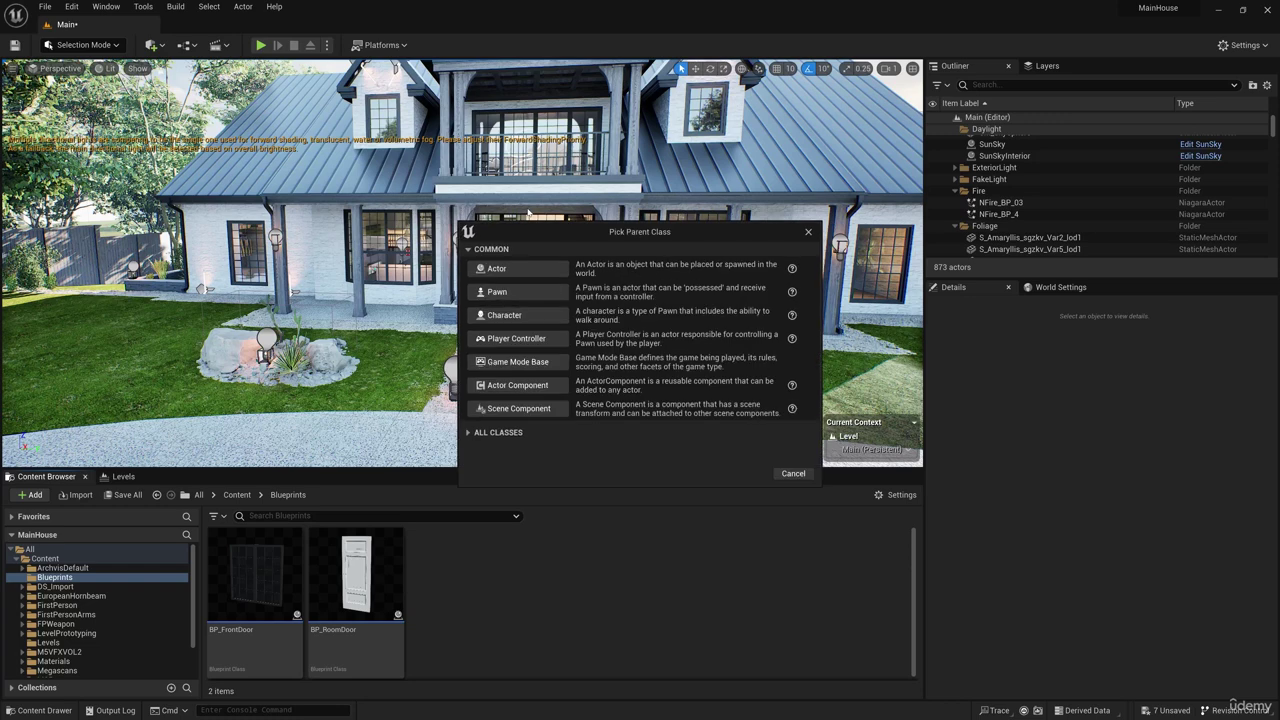
left_click(492, 268)
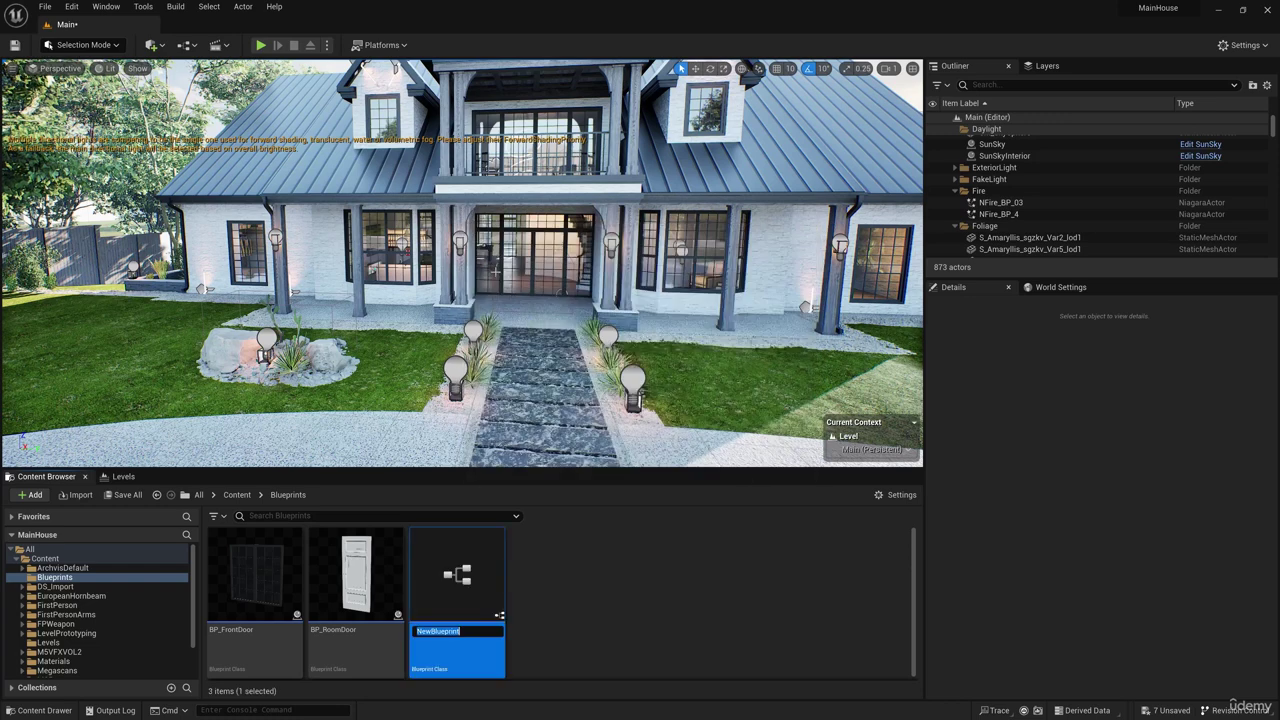
type("BP_Int")
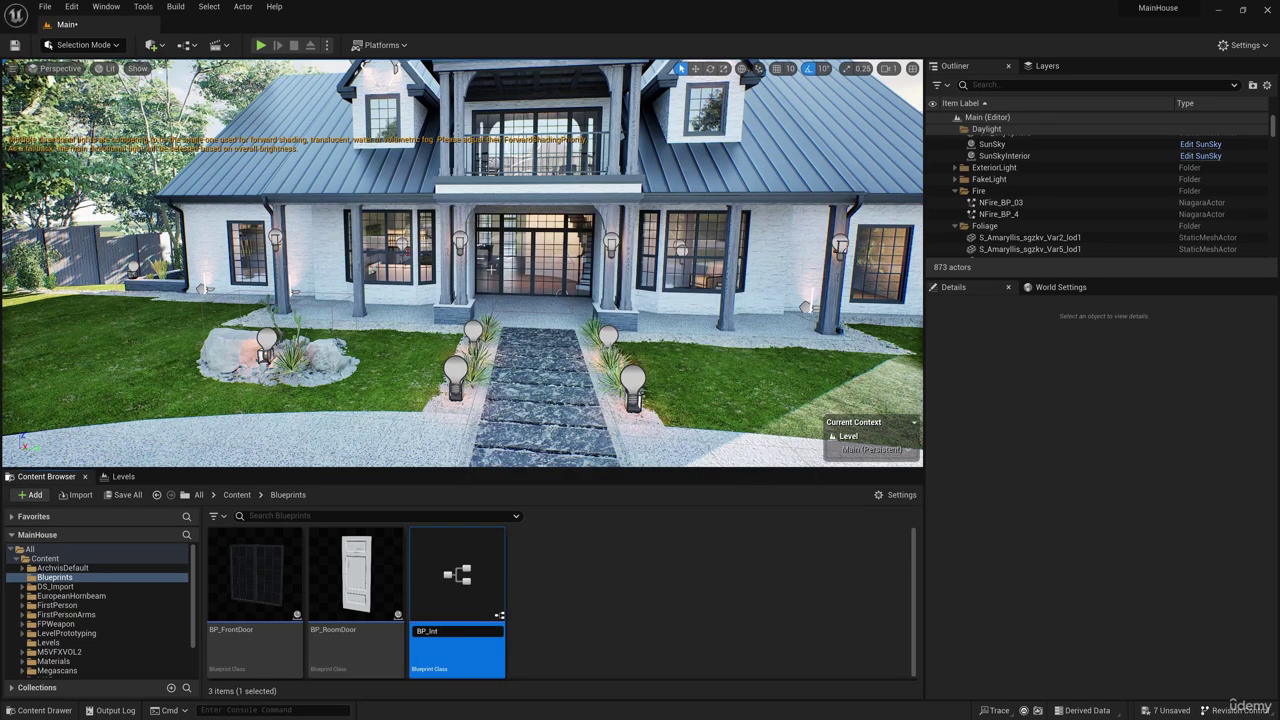
type("eriorCollision")
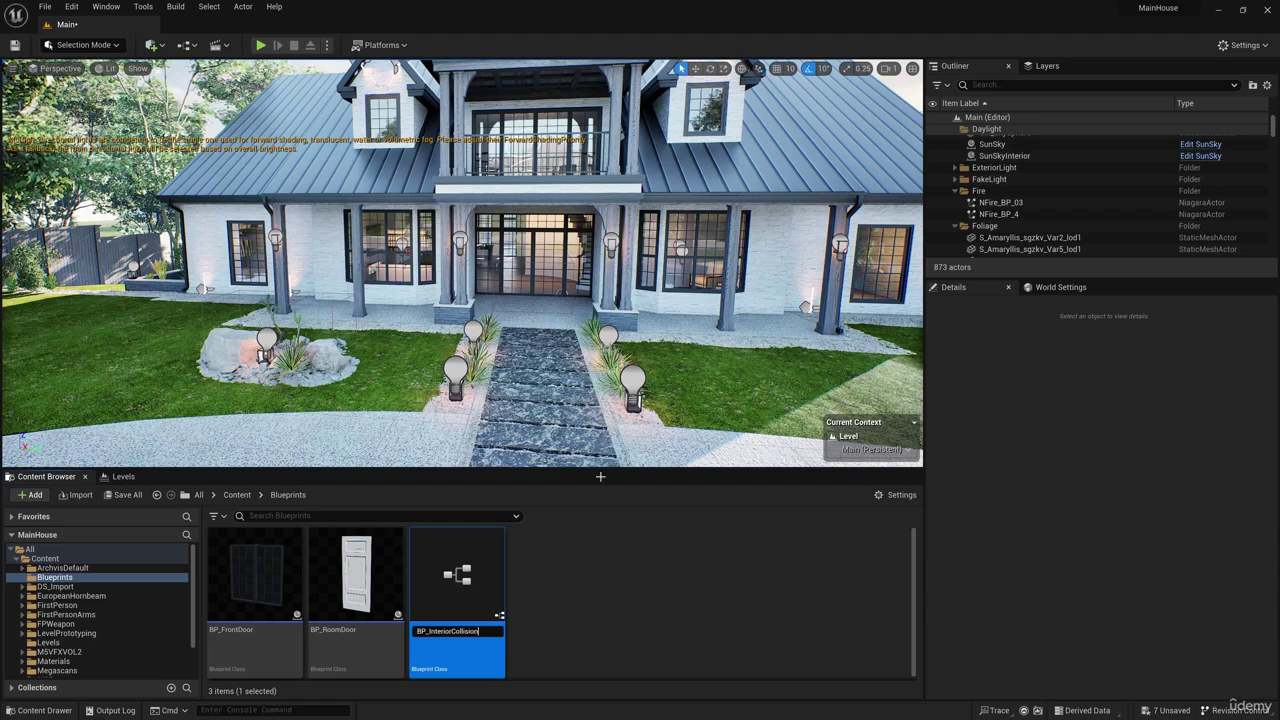
key("Return")
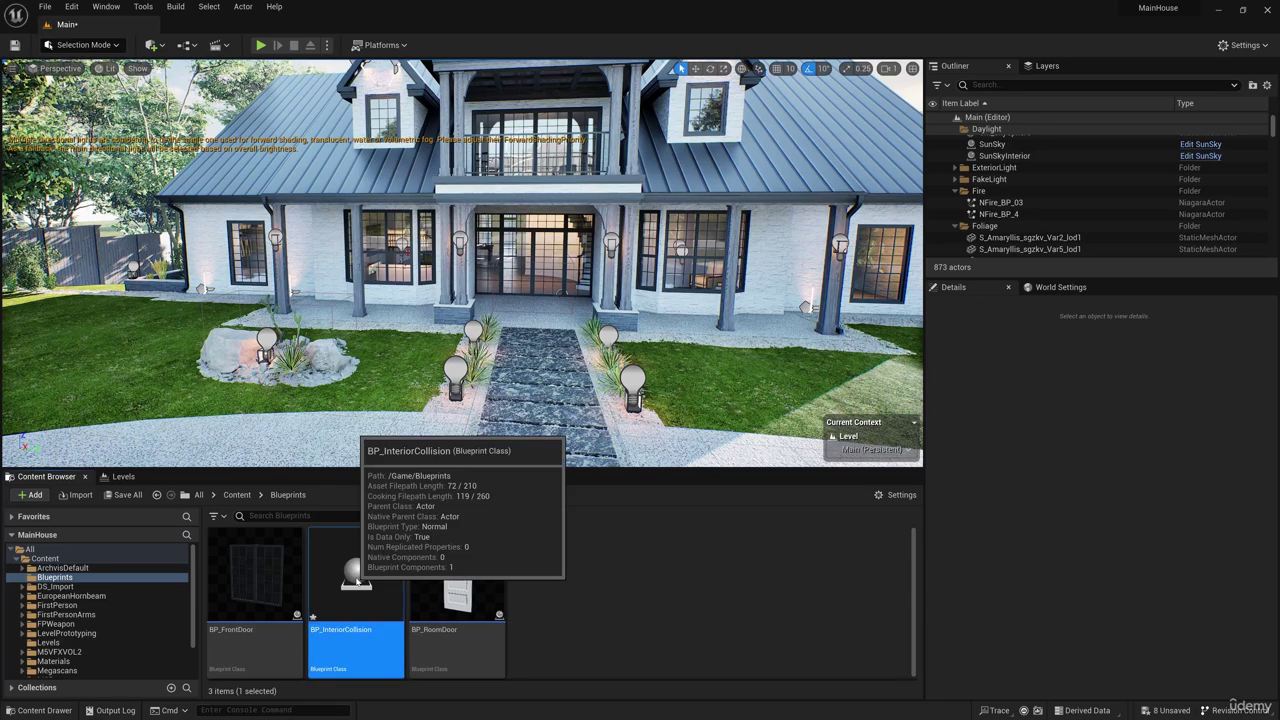
- Open BP_InteriorCollision and add a Static Mesh component named SM_IntCollision under DefaultSceneRoot
double_click(356, 580)
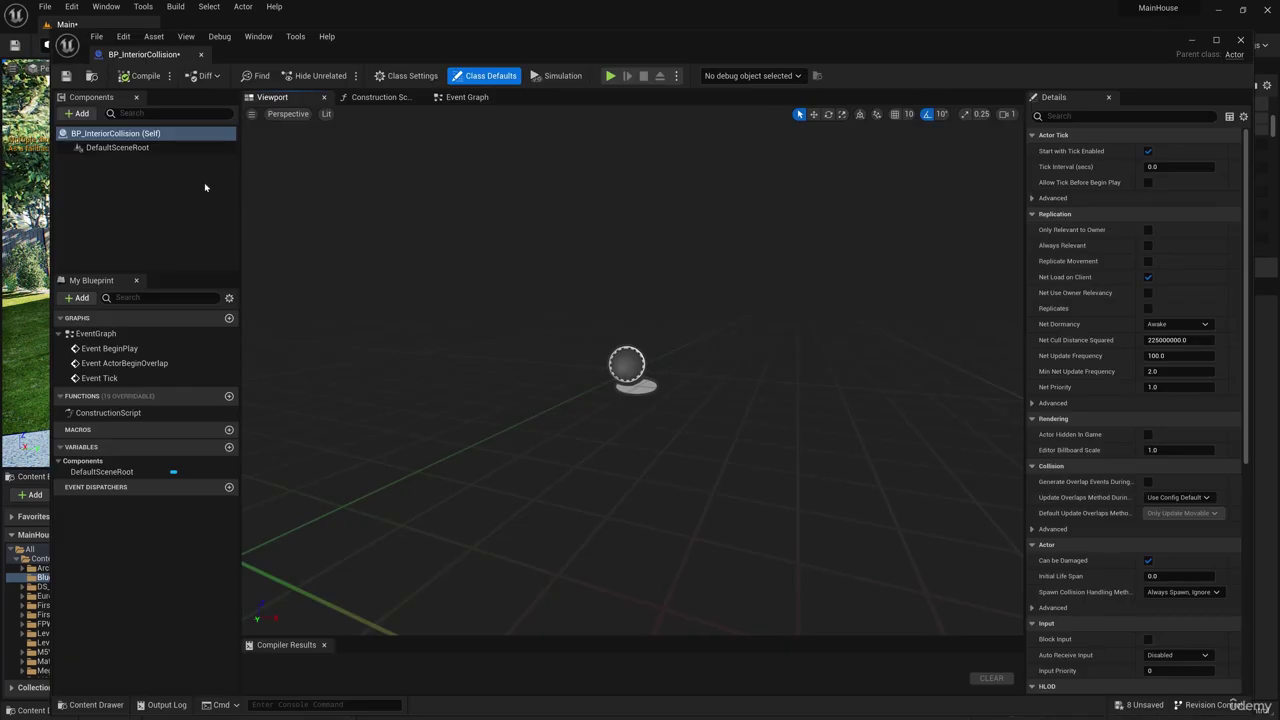
left_click(92, 145)
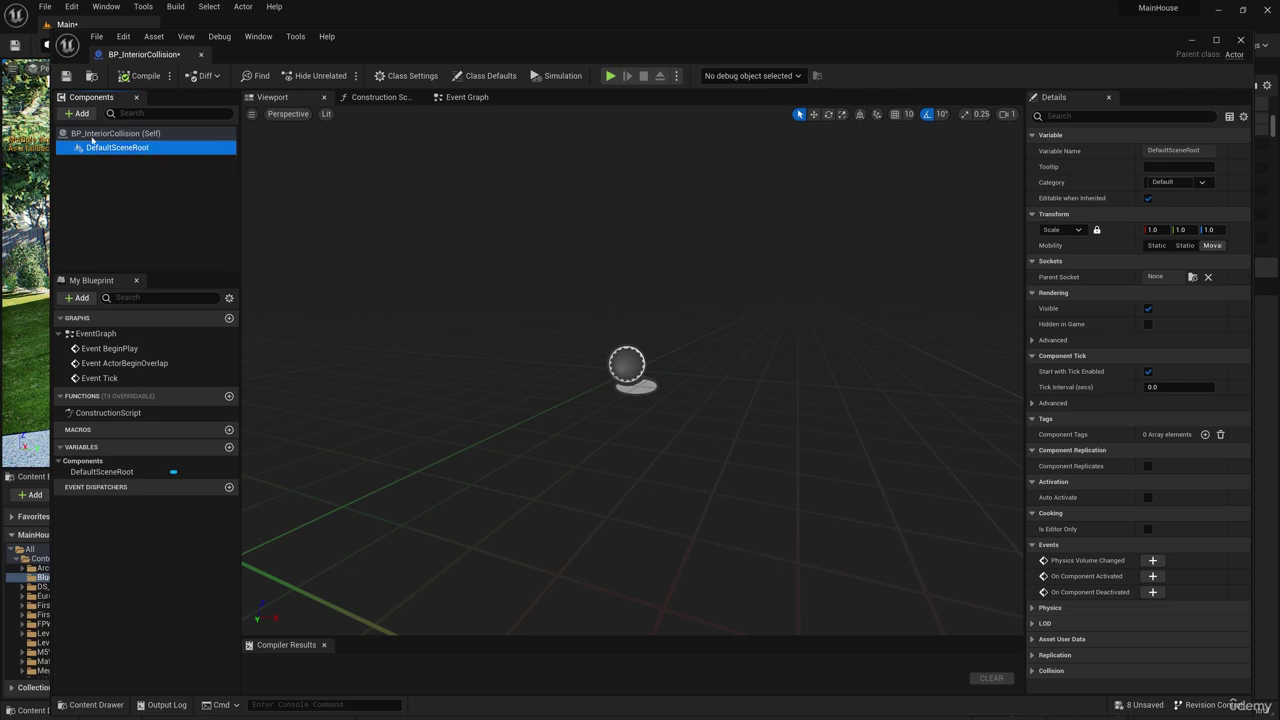
left_click(78, 113)
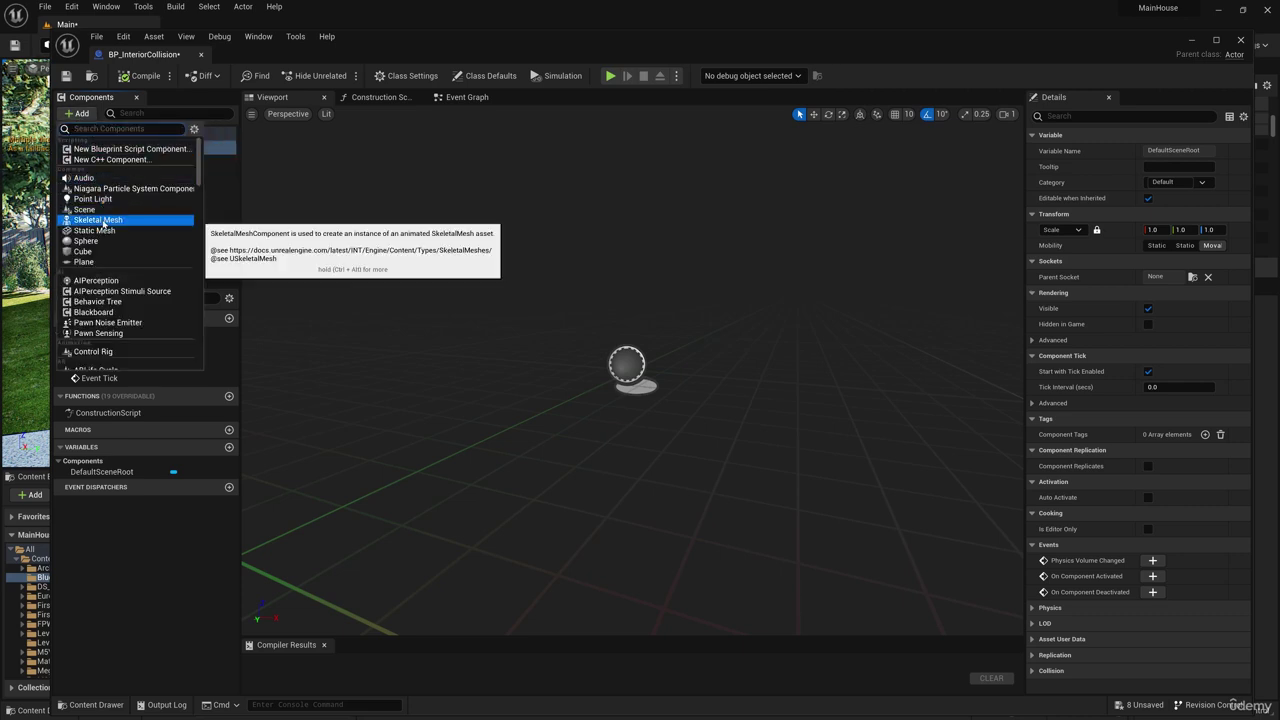
left_click(94, 230)
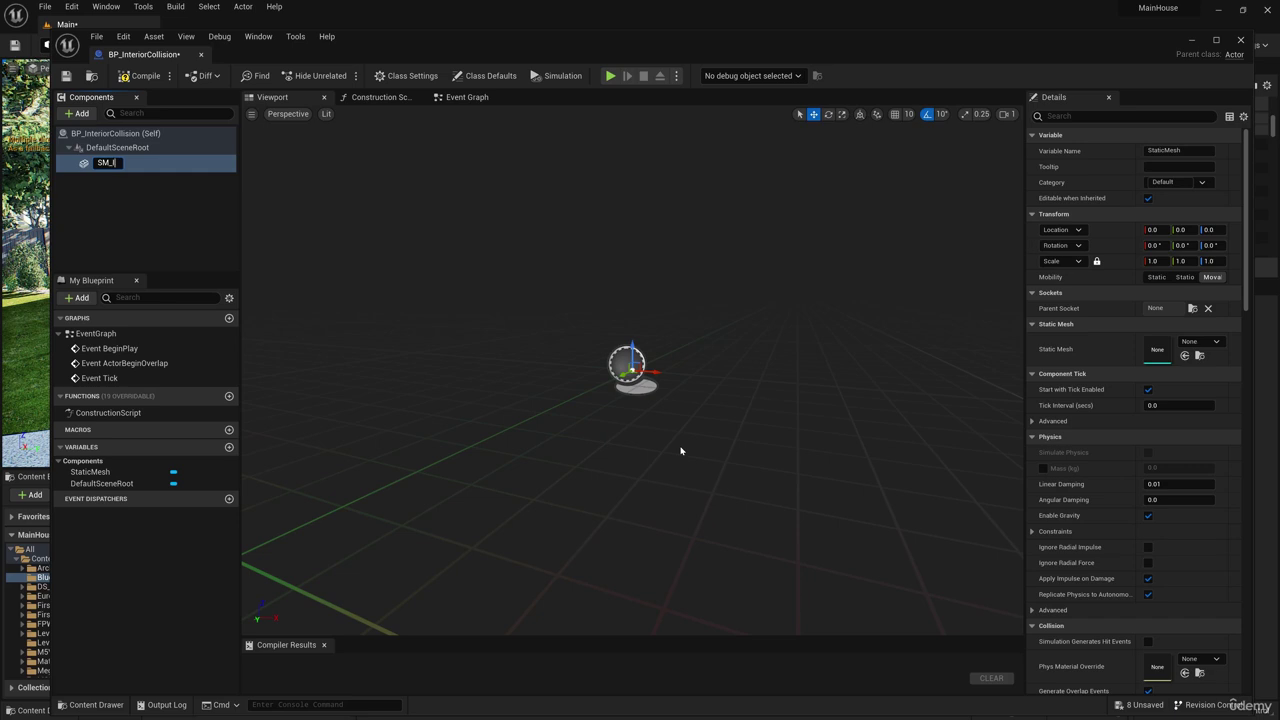
type("SM_IntCollision")
key("Return")
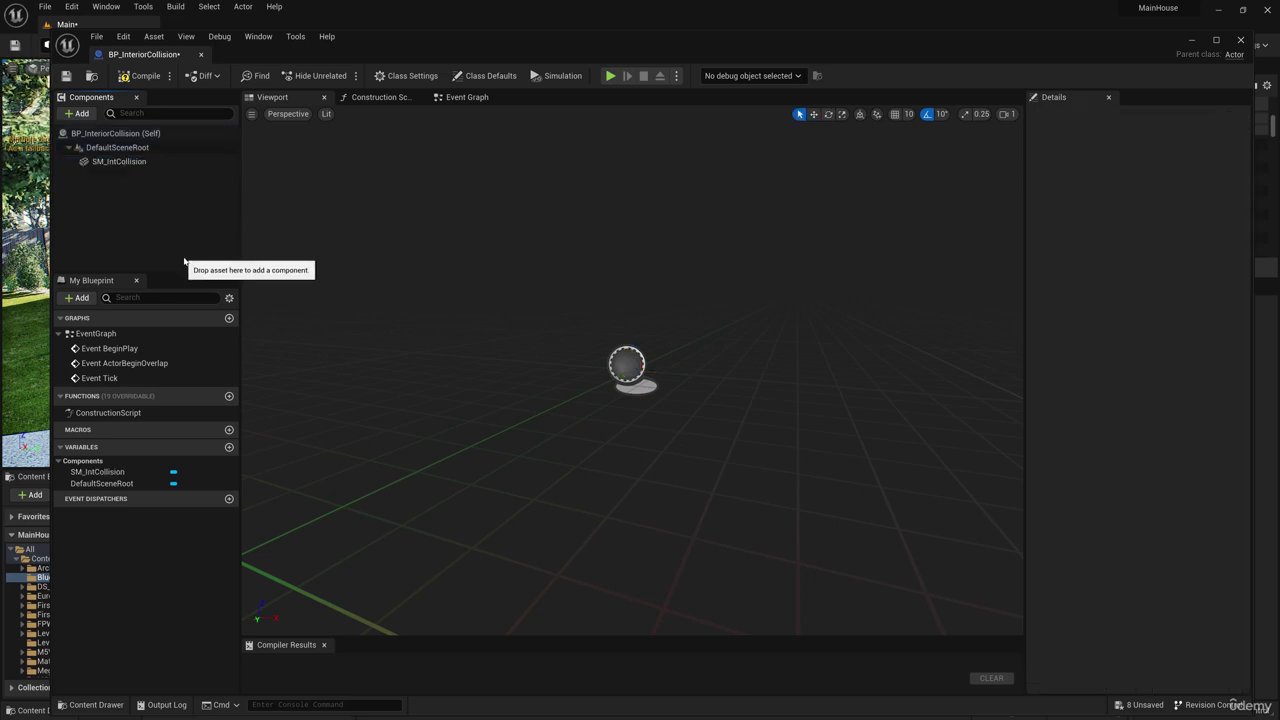
- Assign the InteriorVolume mesh to the SM_IntCollision component and frame it in the blueprint viewport
left_click(1184, 343)
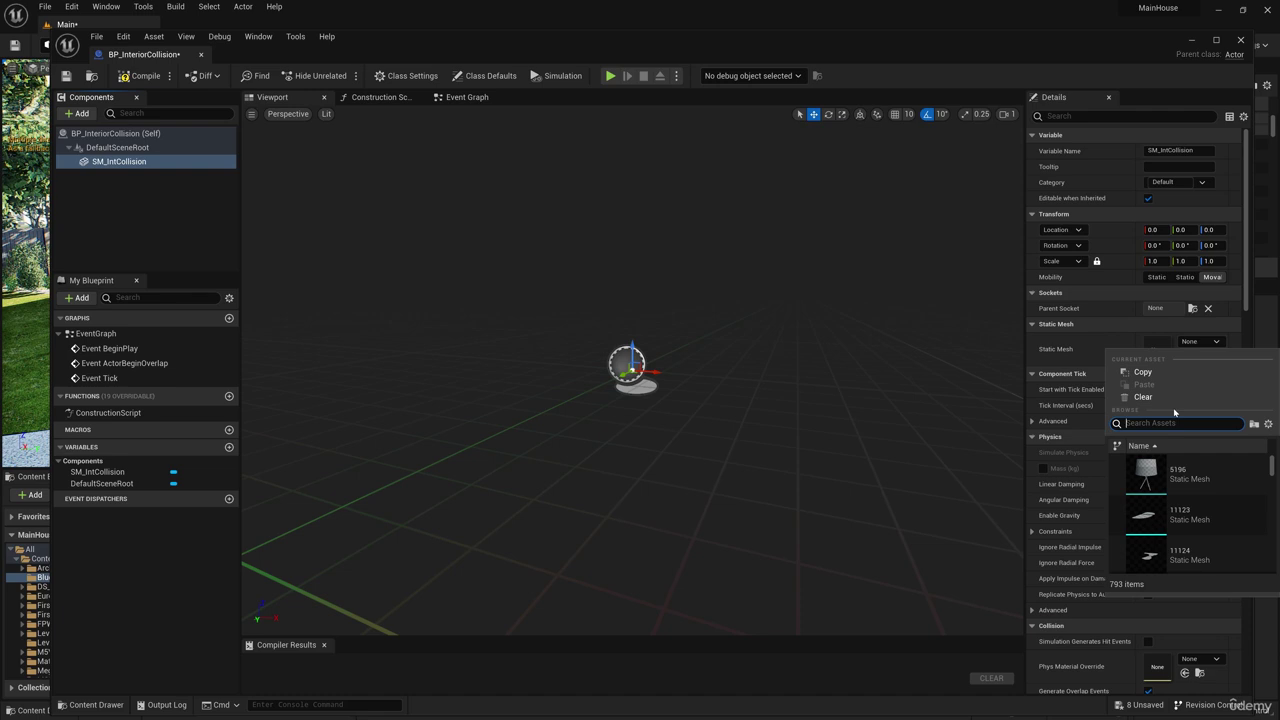
type("vol")
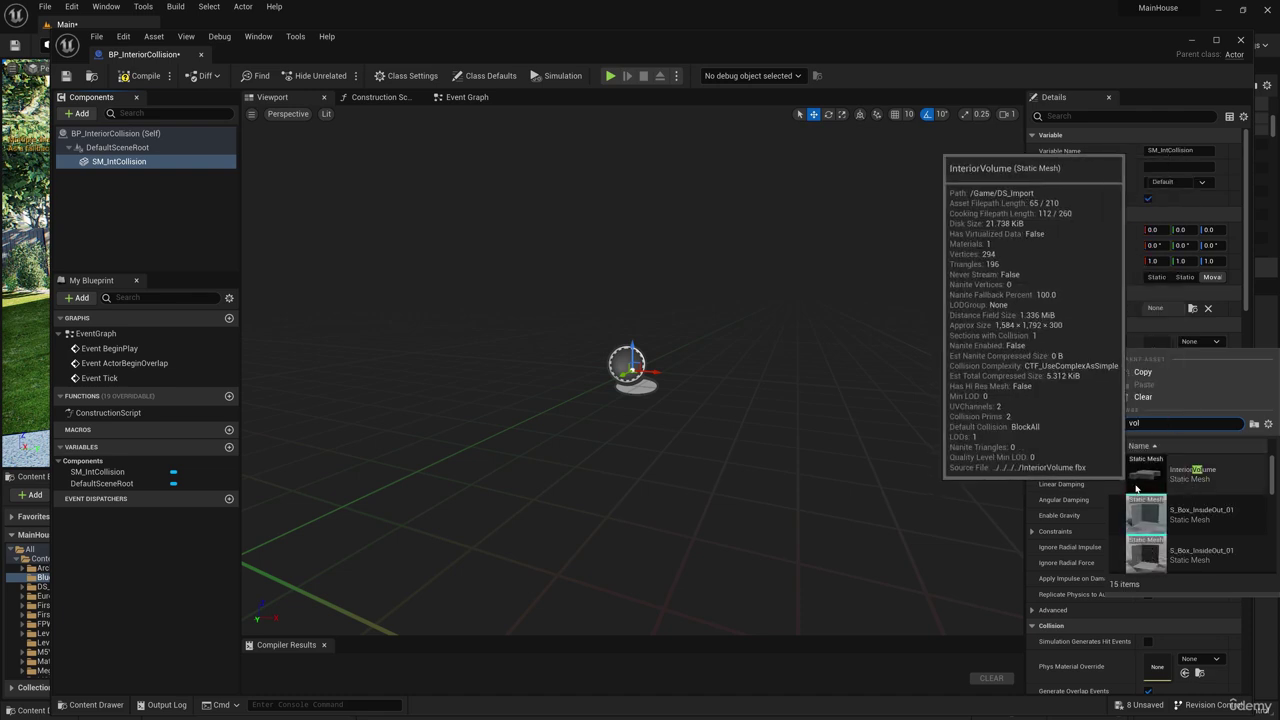
left_click(1192, 486)
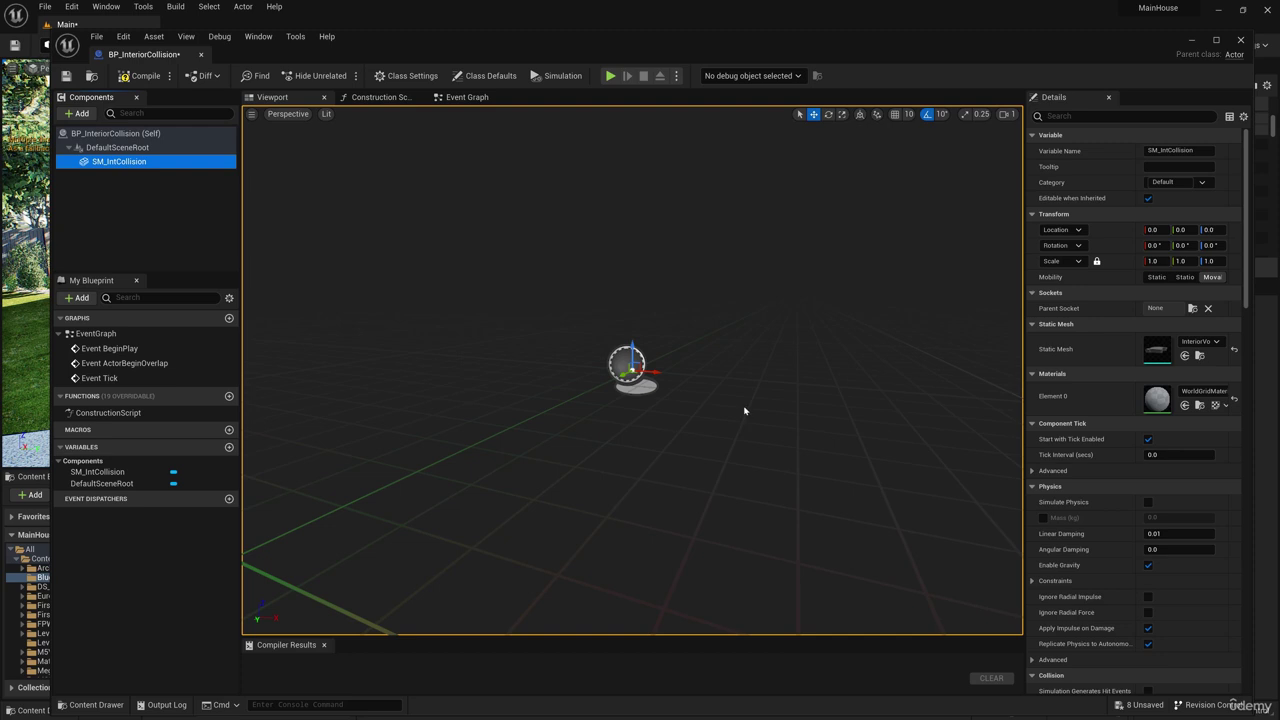
right_click_drag(725, 378, 718, 425)
key("f")
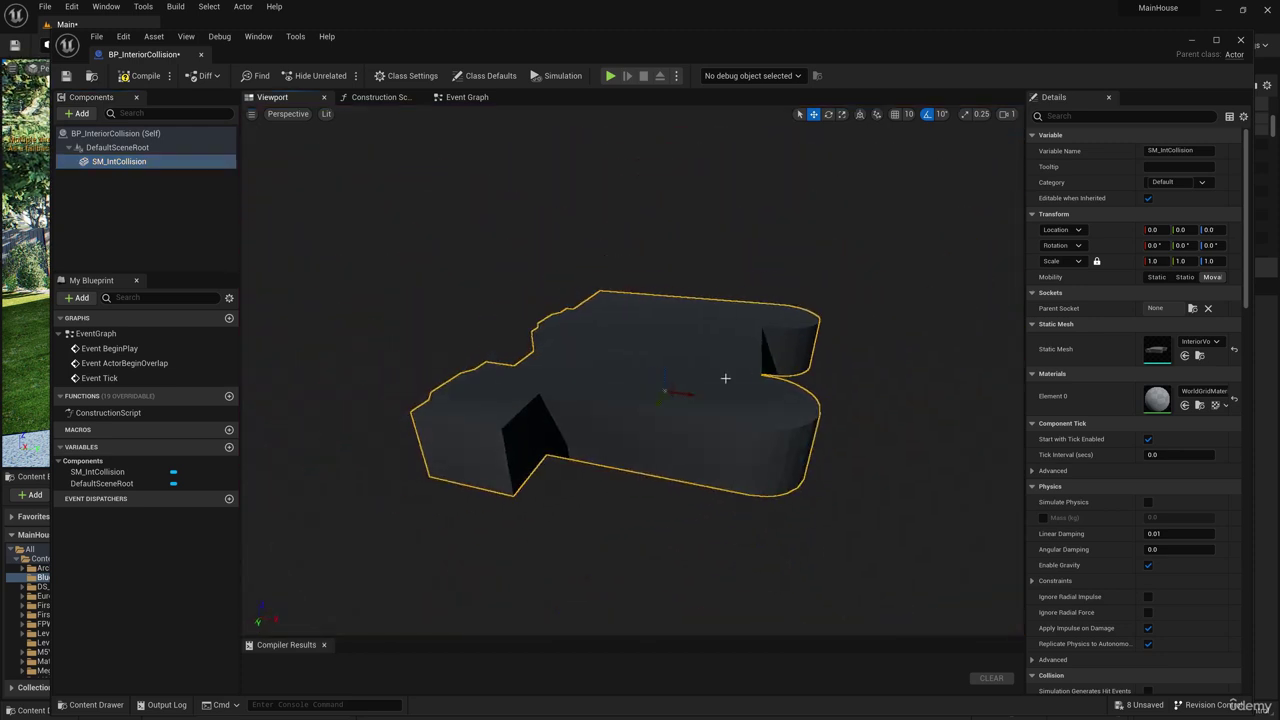
- Set the SM_IntCollision component's collision preset to OverlapAll, then compile, save and close the blueprint
left_click(1110, 116)
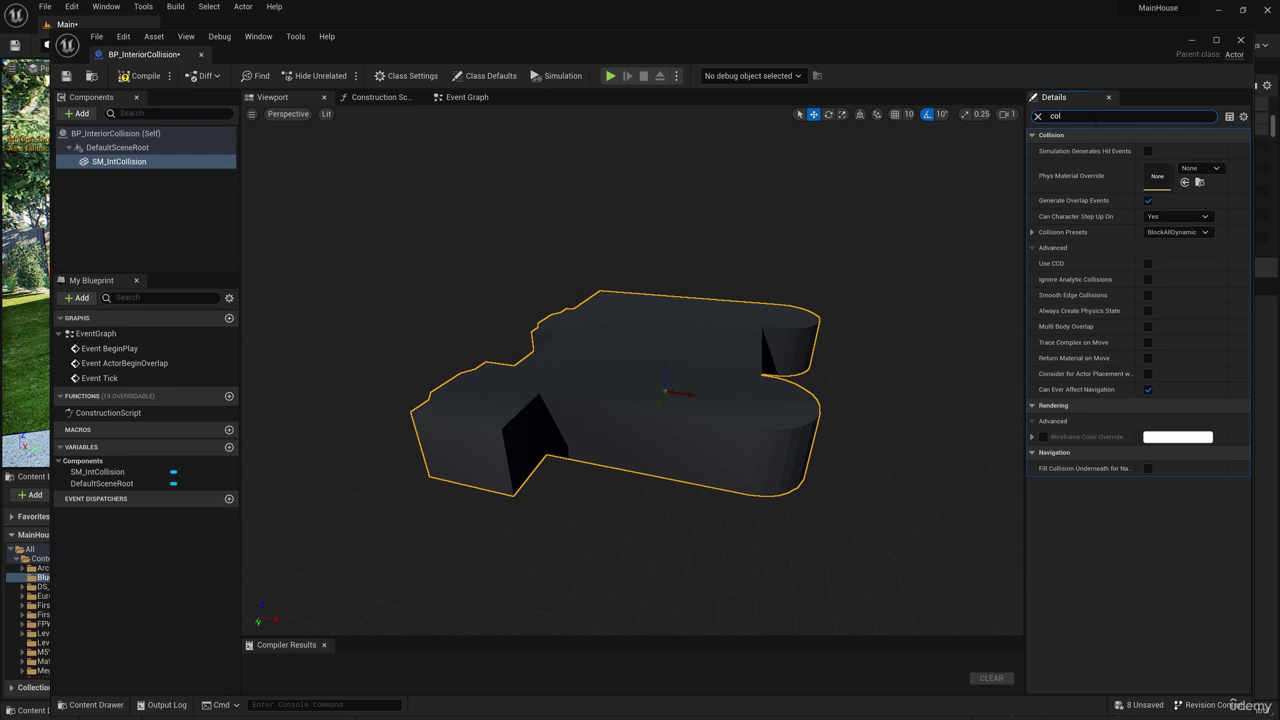
left_click(1205, 232)
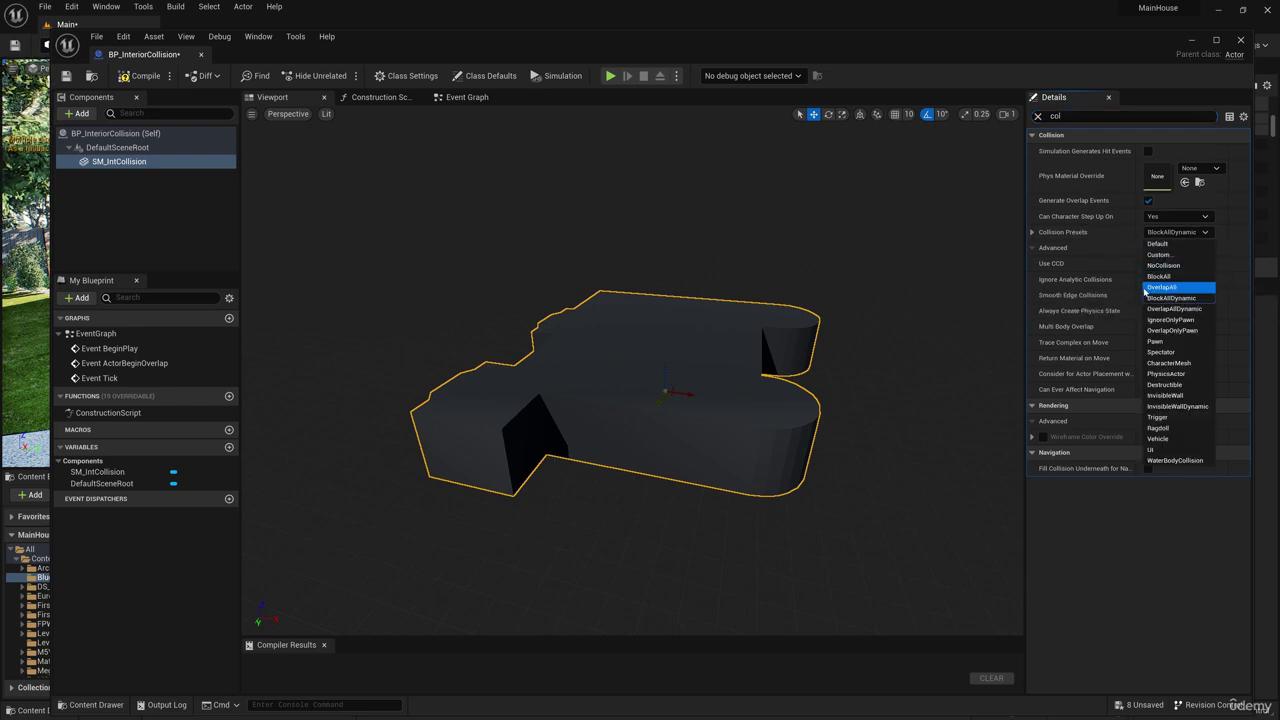
left_click(1178, 290)
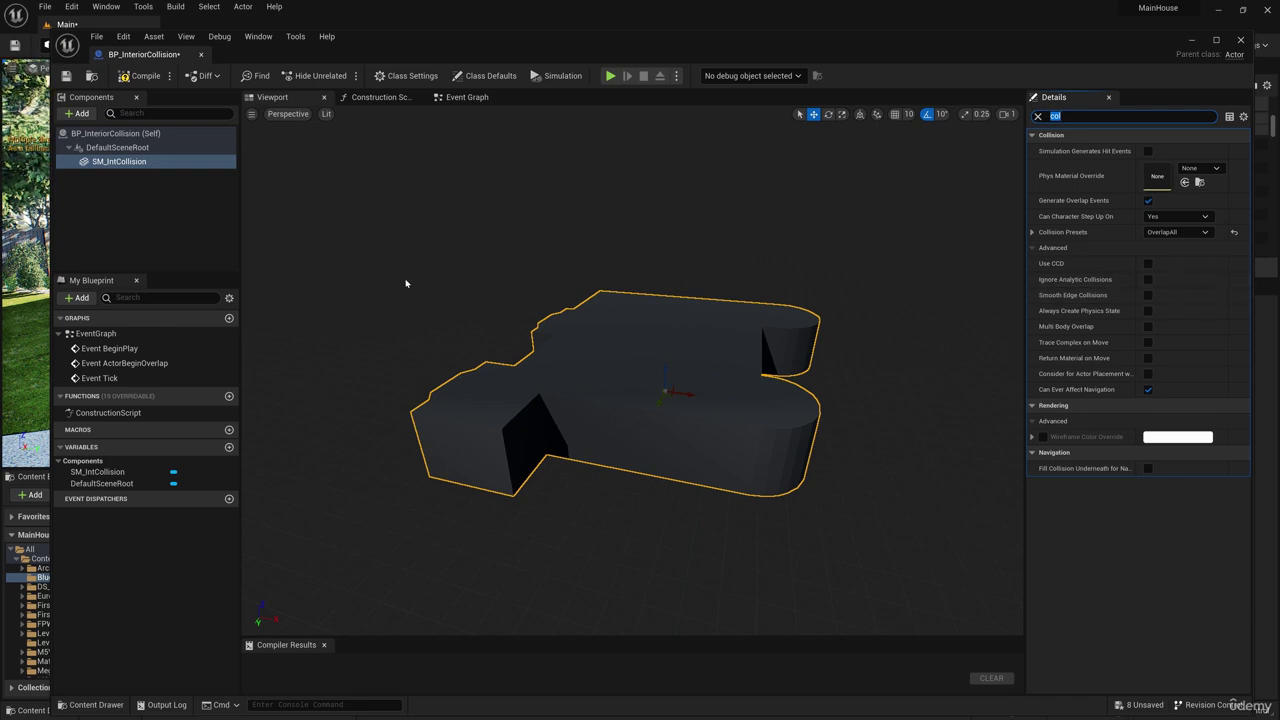
left_click(140, 76)
left_click(67, 77)
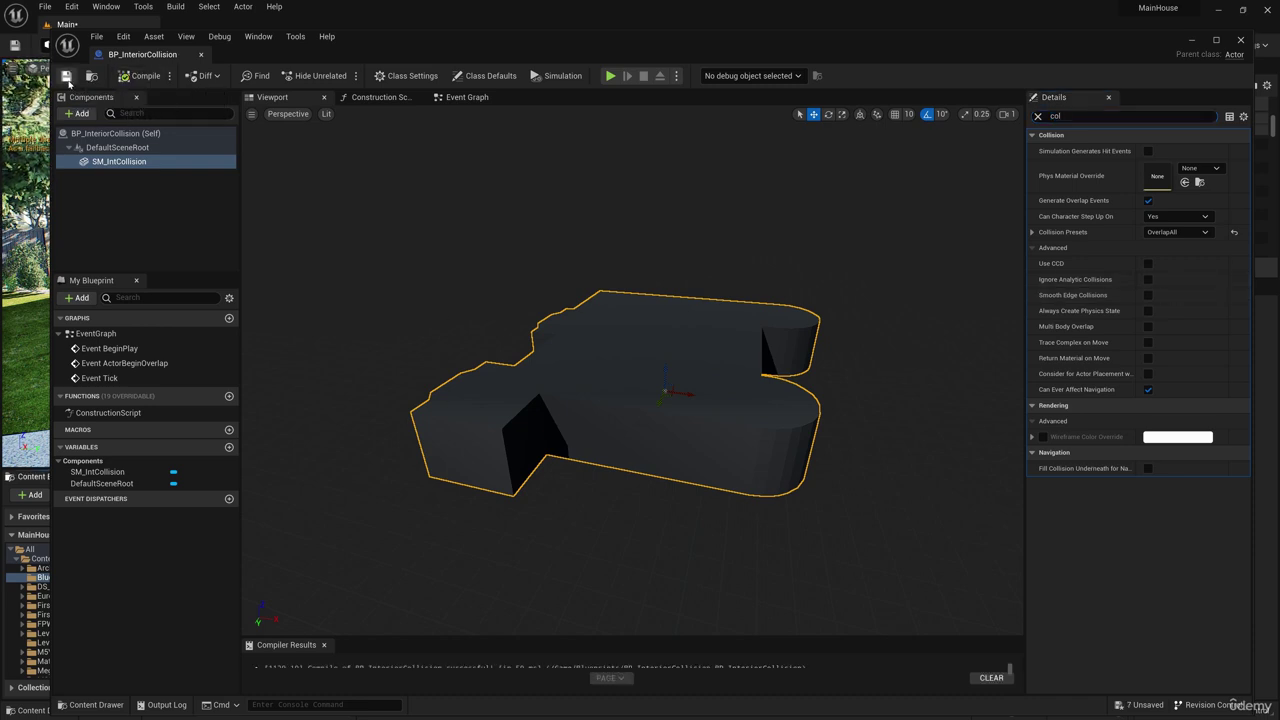
left_click(1241, 41)
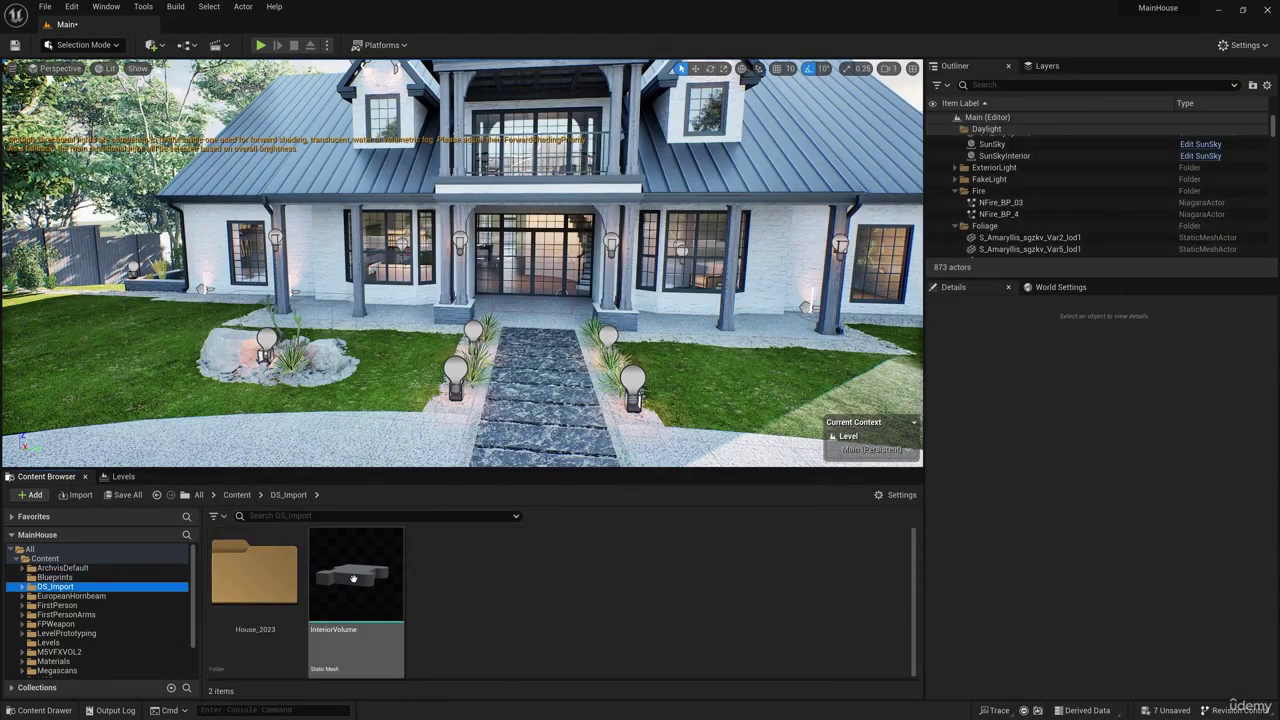
- Open the InteriorVolume mesh from DS_Import and set its Collision Complexity to Use Complex Collision As Simple
left_click(353, 579)
double_click(353, 578)
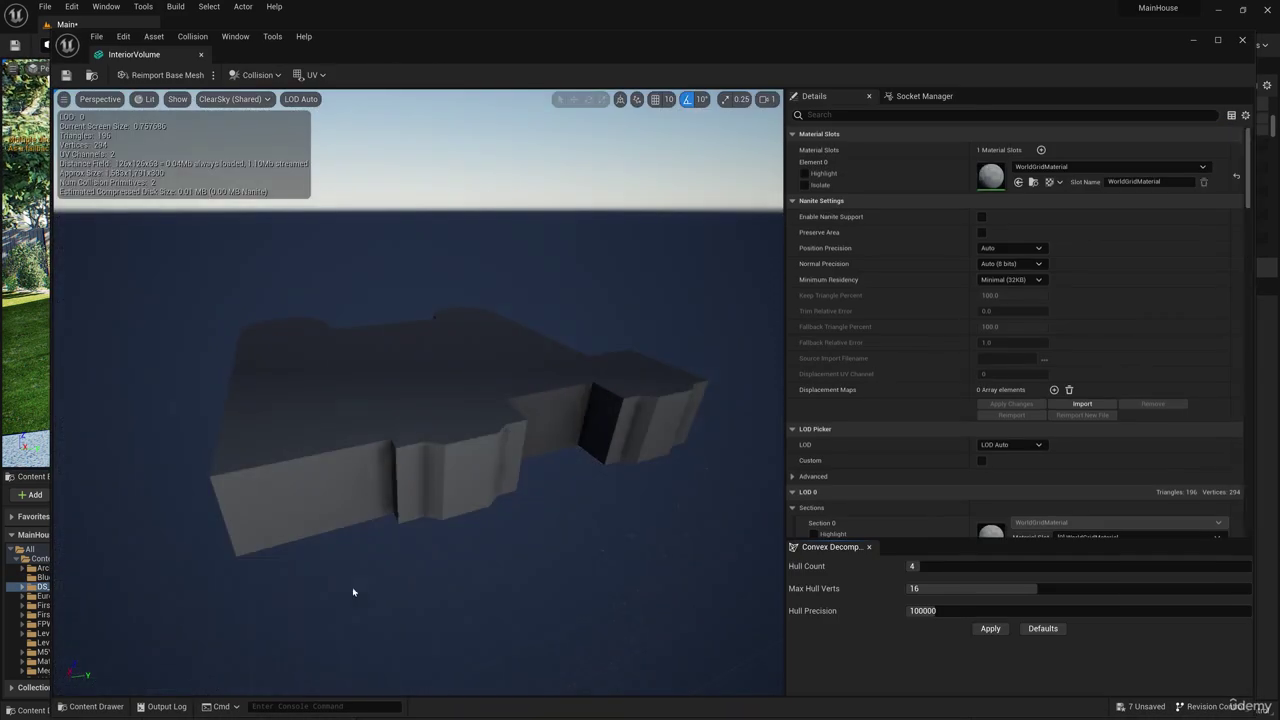
left_click_drag(671, 457, 215, 320)
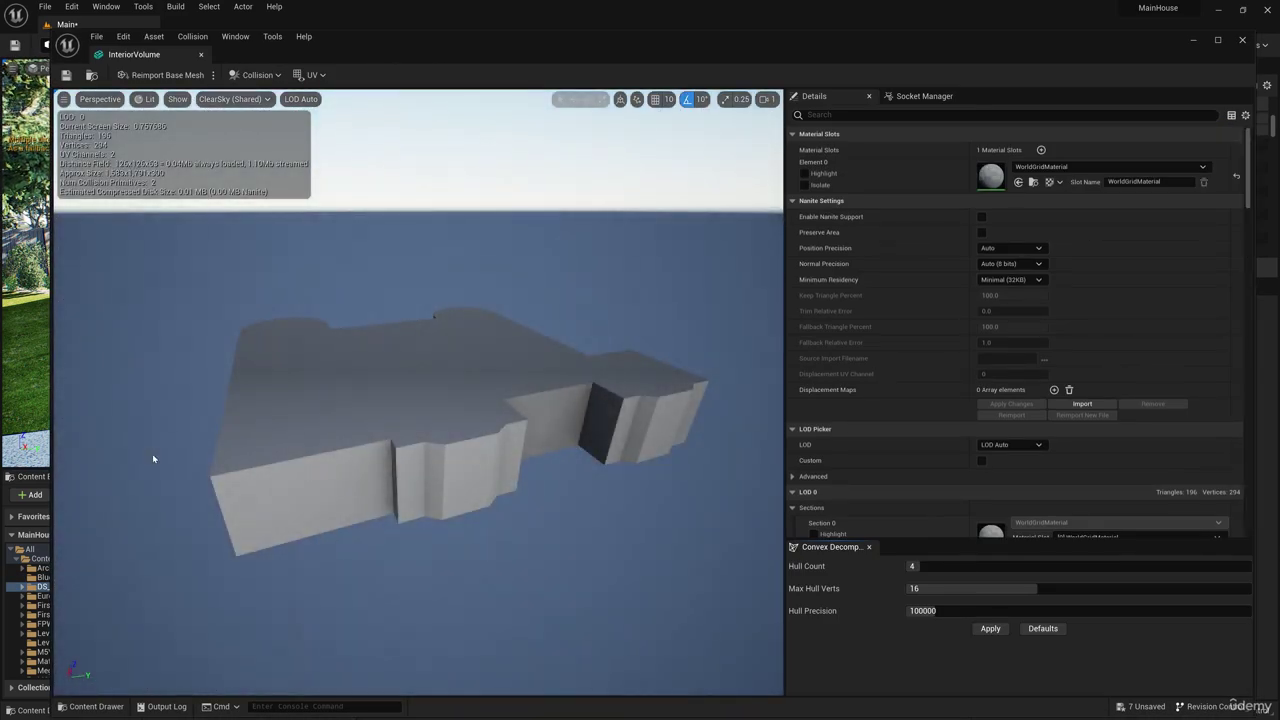
left_click(845, 118)
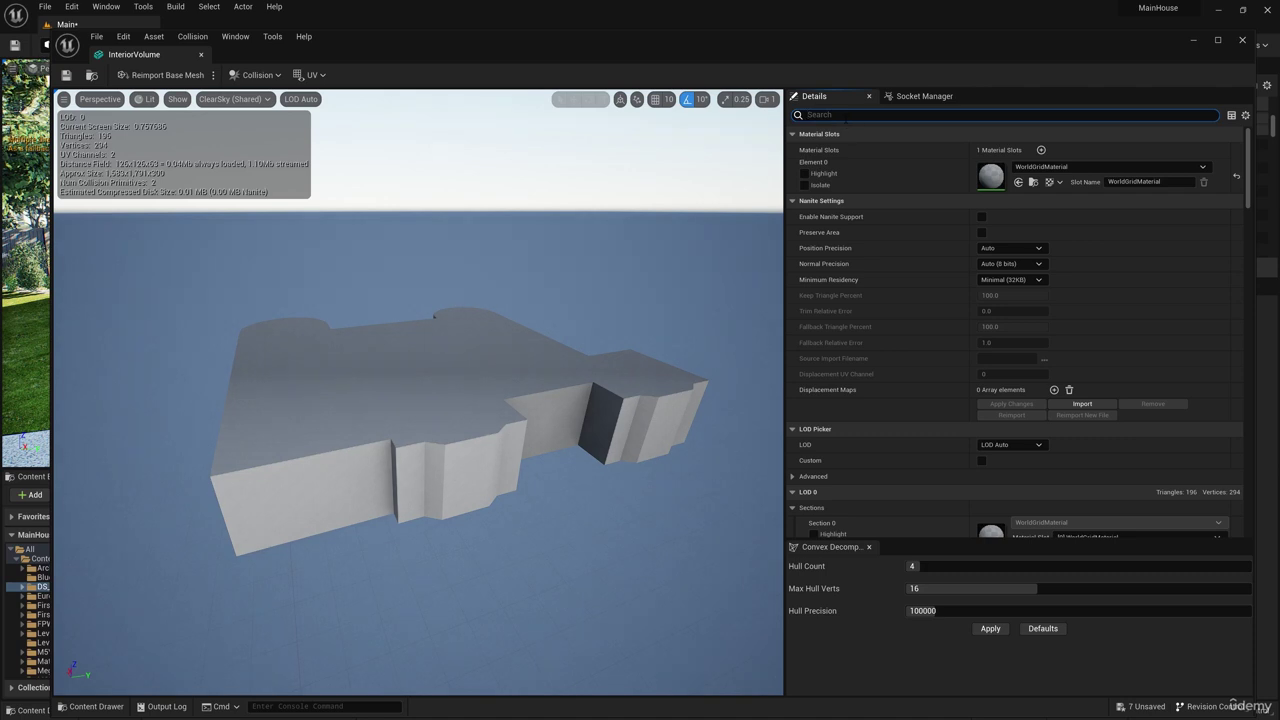
type("col")
scroll(1013, 413, "down", 5)
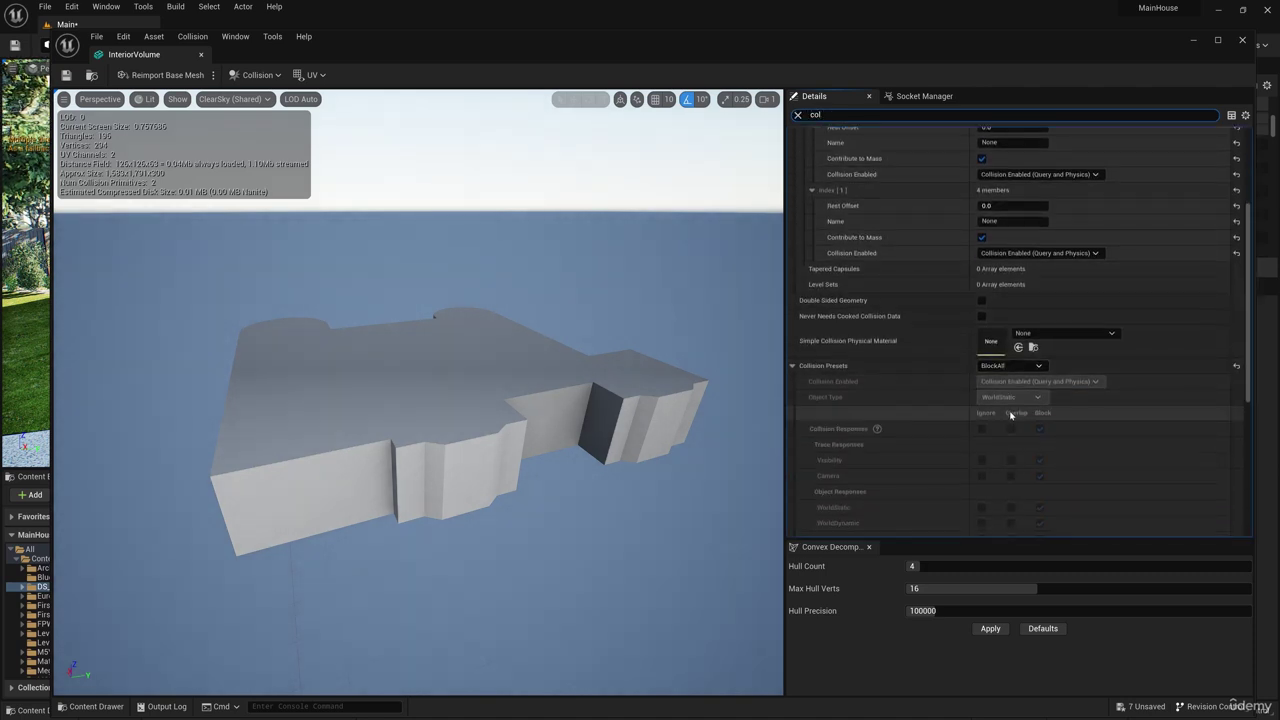
scroll(1013, 413, "down", 2)
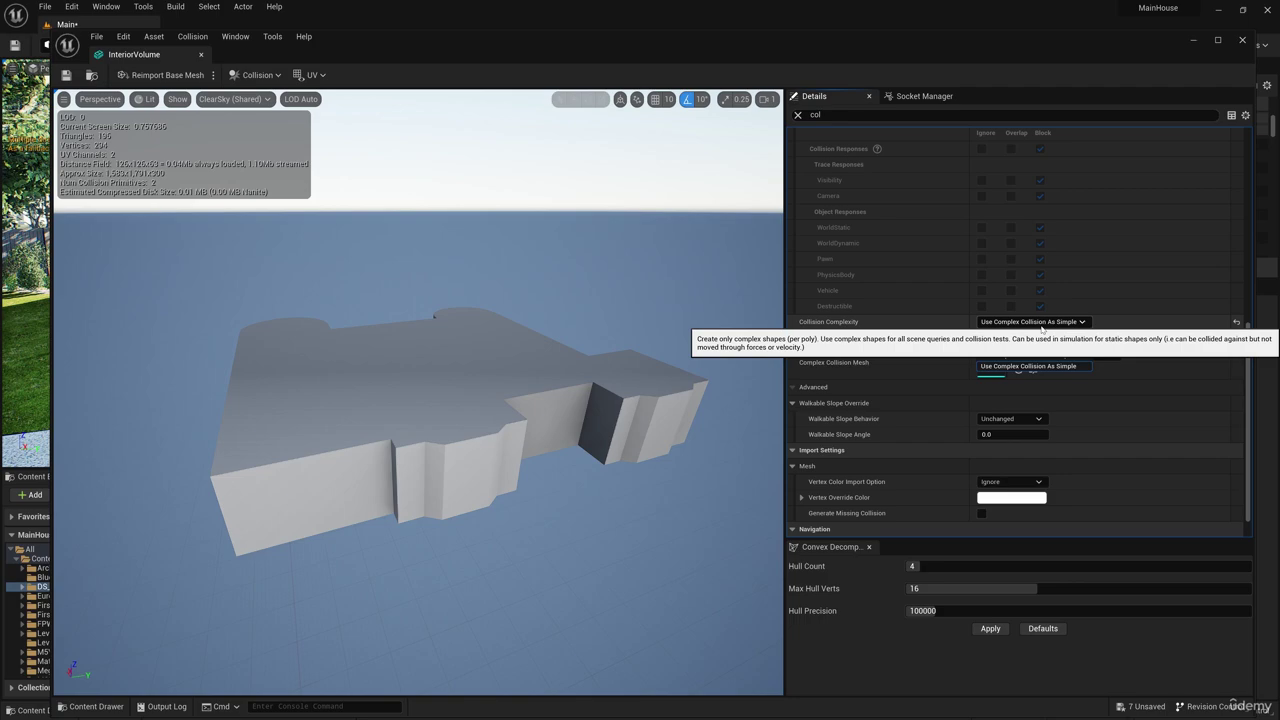
left_click(1010, 368)
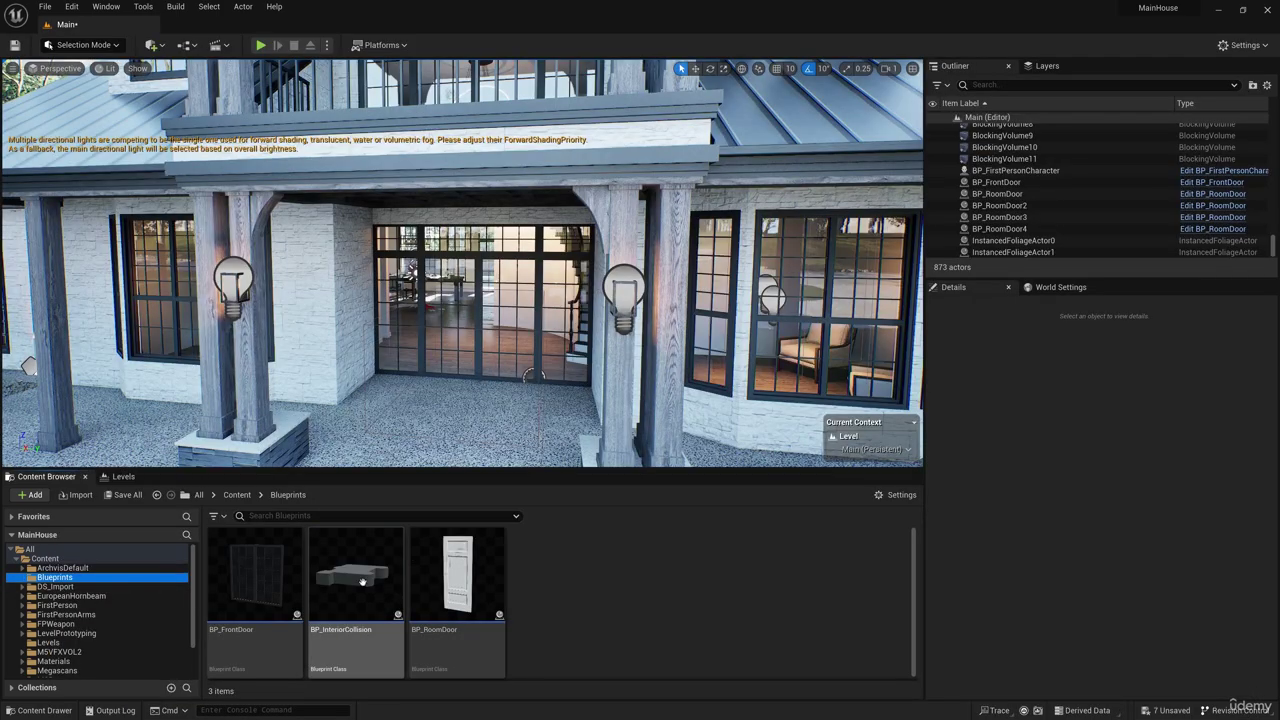
- Place BP_InteriorCollision from the Blueprints folder into the level at the house and reset its location to 0, 0, 0
left_click_drag(355, 580, 487, 388)
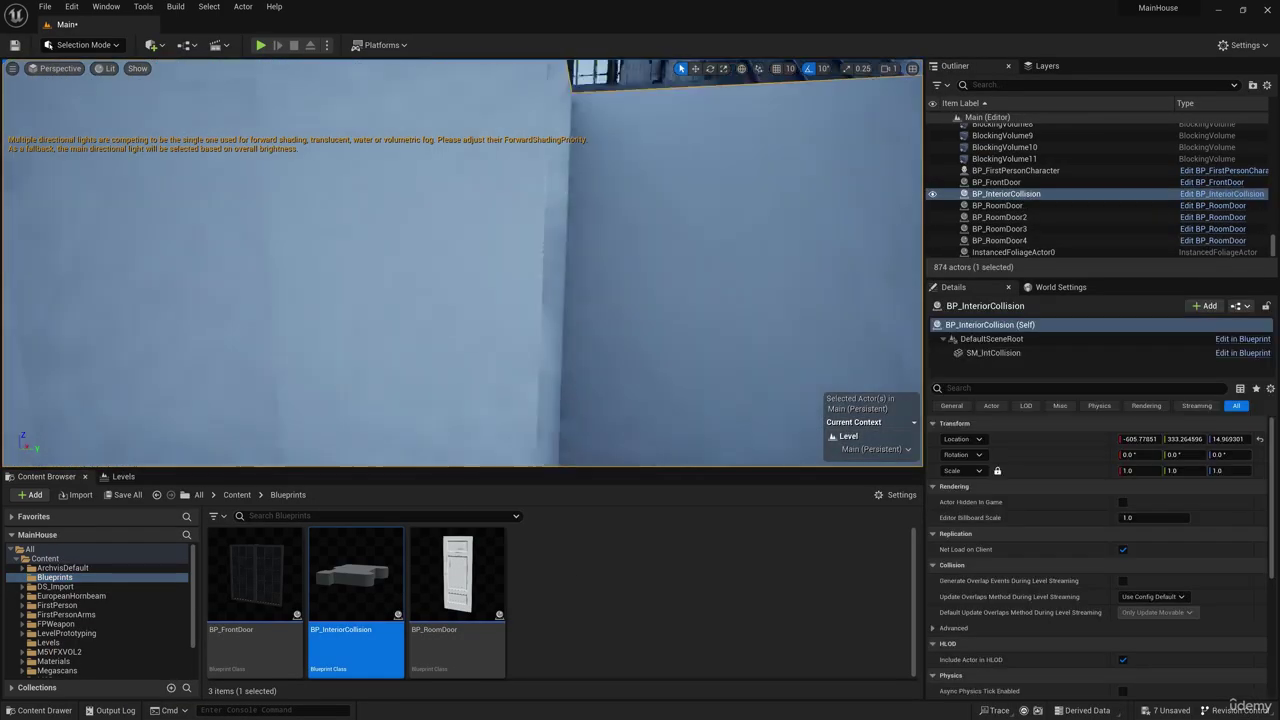
key("f")
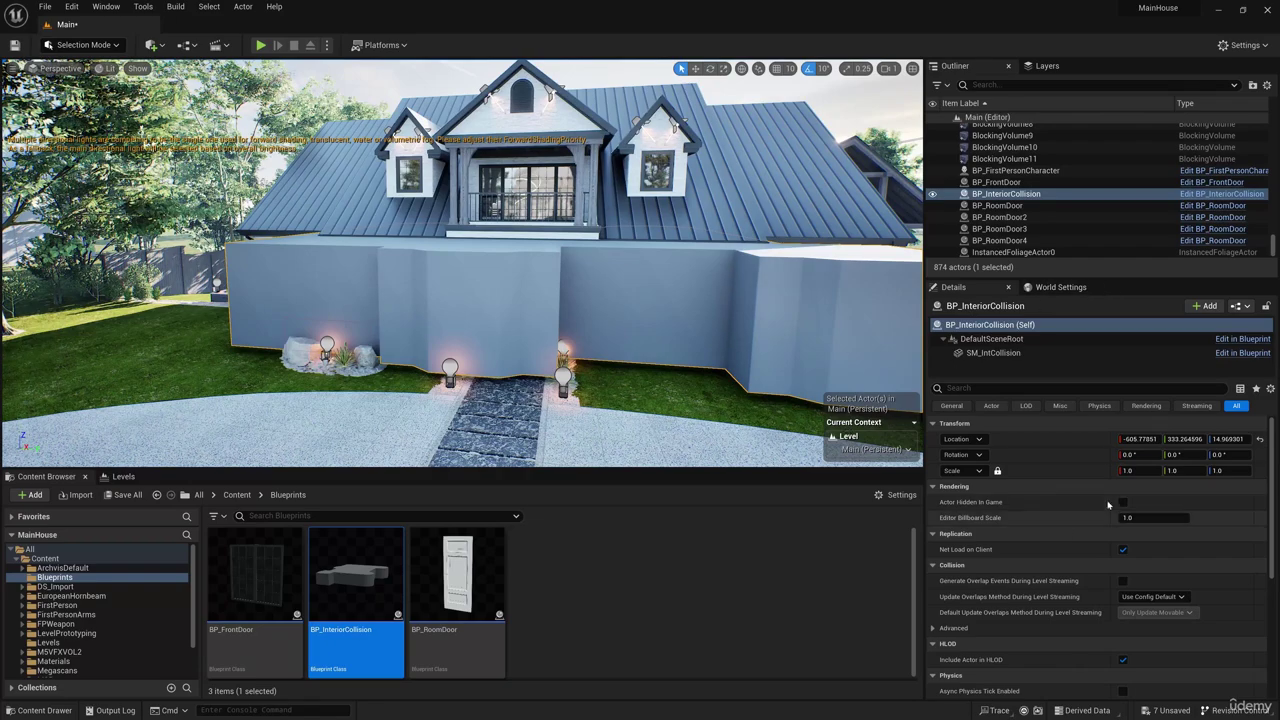
left_click(1140, 439)
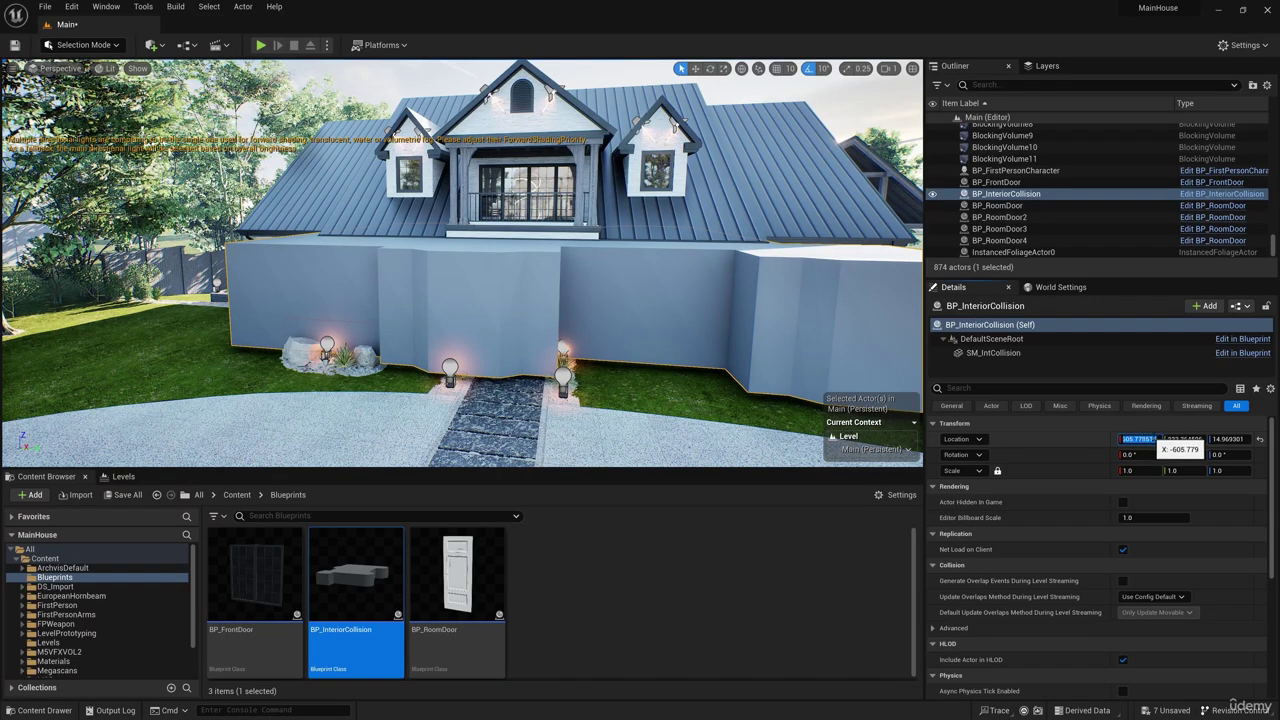
left_click(1259, 439)
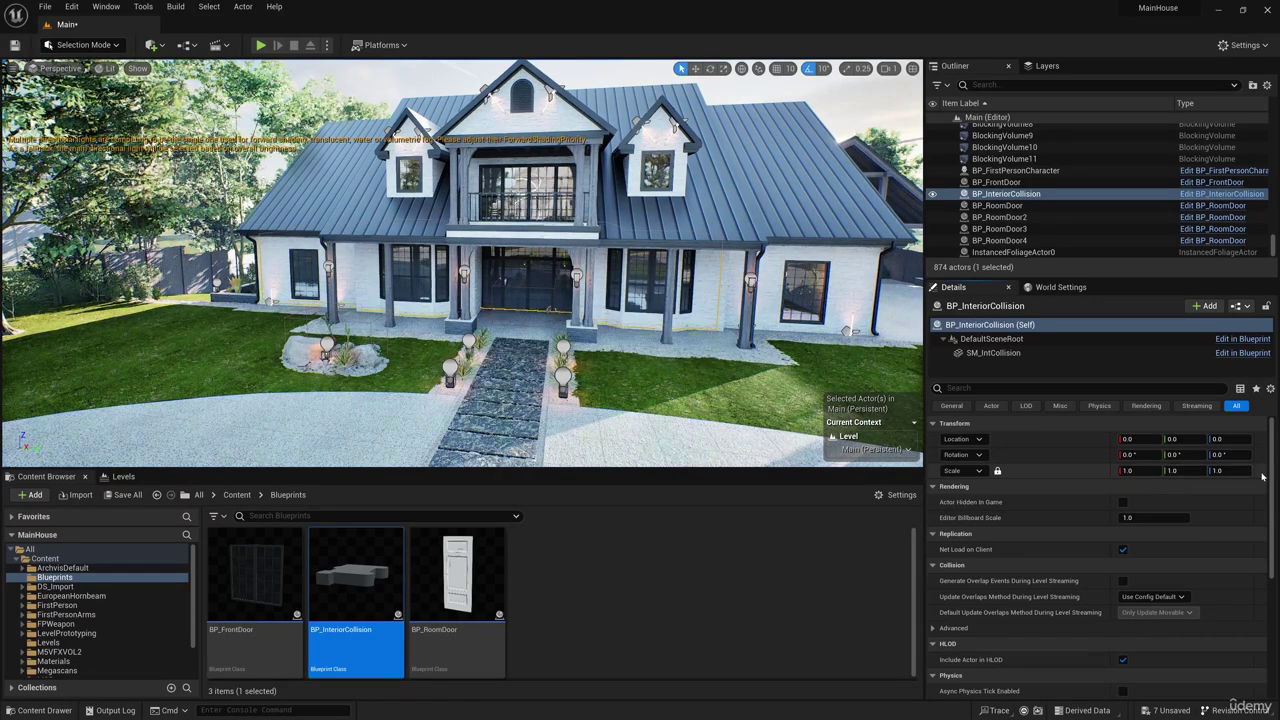
key("w")
mouse_move(600, 290)
right_mouse_down()
mouse_move(596, 315)
mouse_move(620, 295)
right_mouse_up()
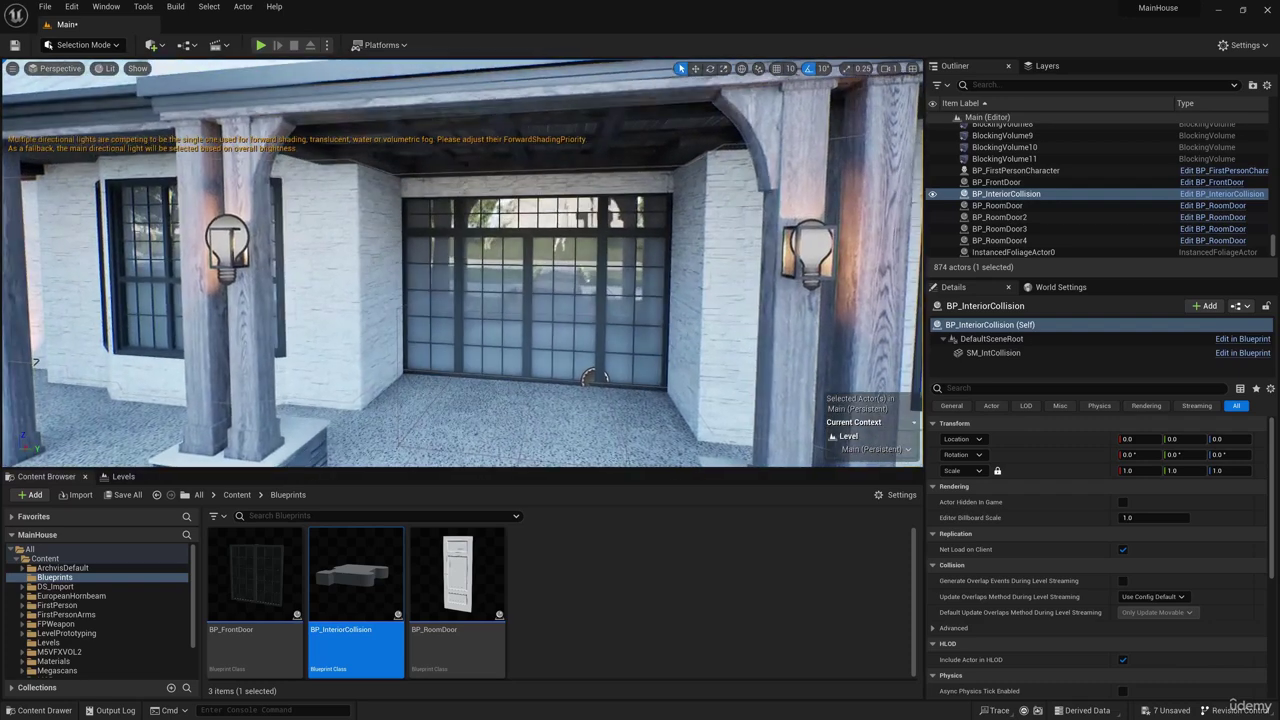
- Scale the placed actor's SM_IntCollision component to about 0.34 in Z and raise it to a Z location of about 17
left_click(993, 352)
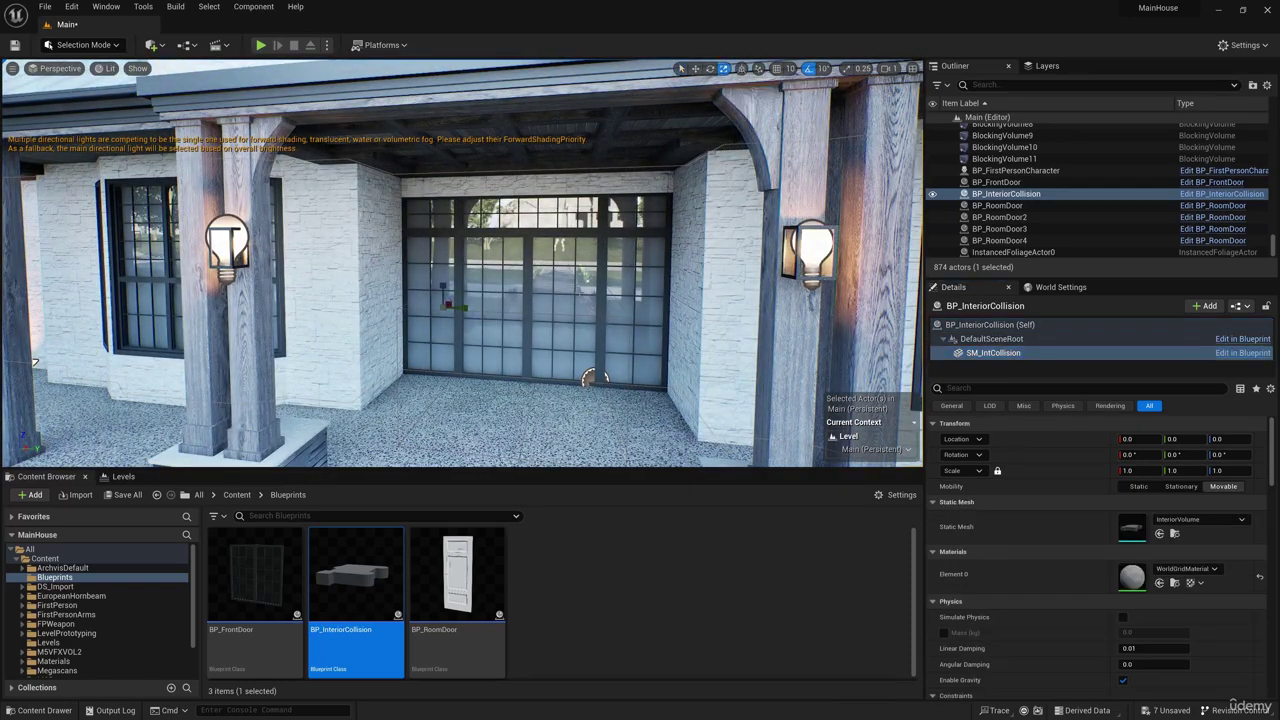
left_click_drag(442, 288, 442, 346)
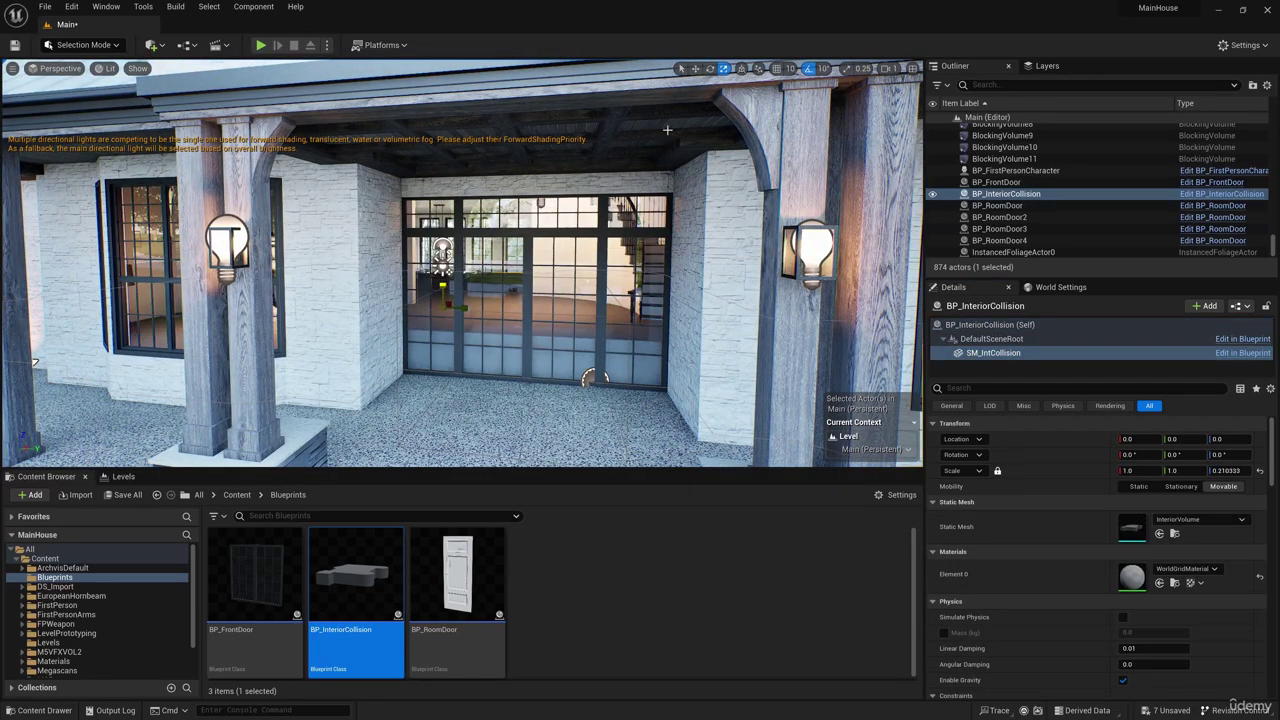
left_click(695, 68)
key("End")
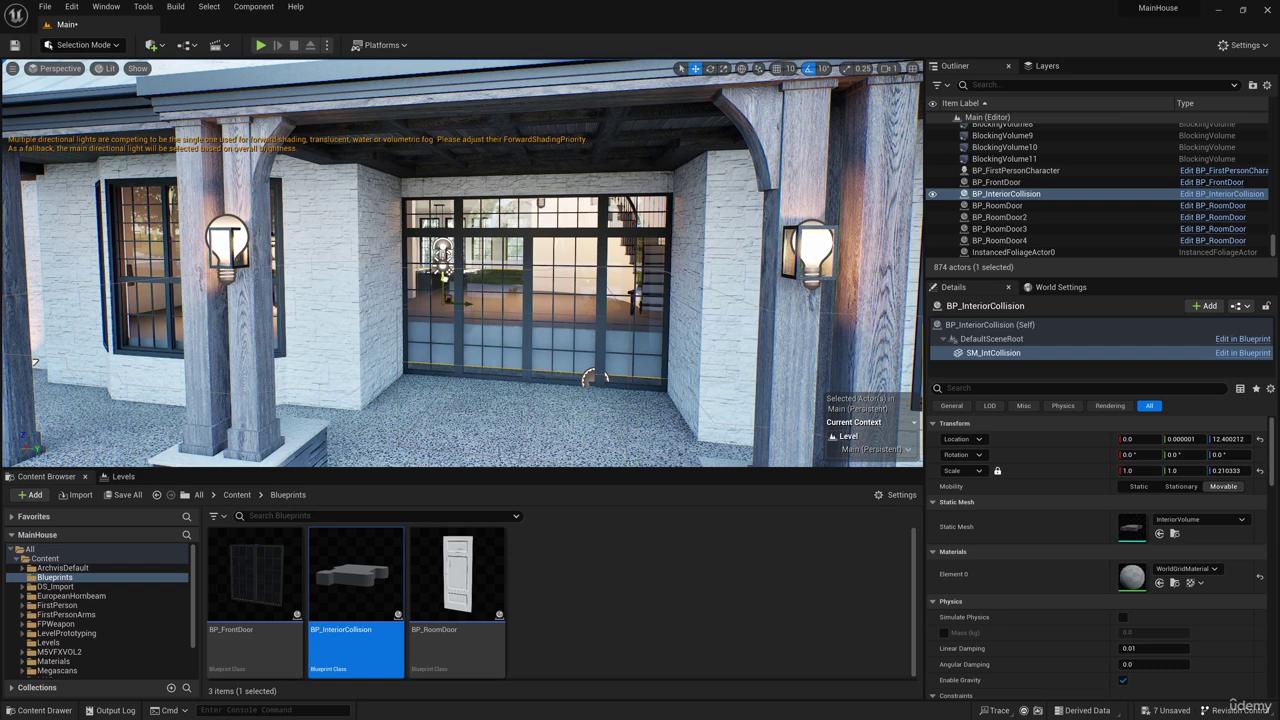
left_click(724, 69)
left_click_drag(442, 283, 442, 272)
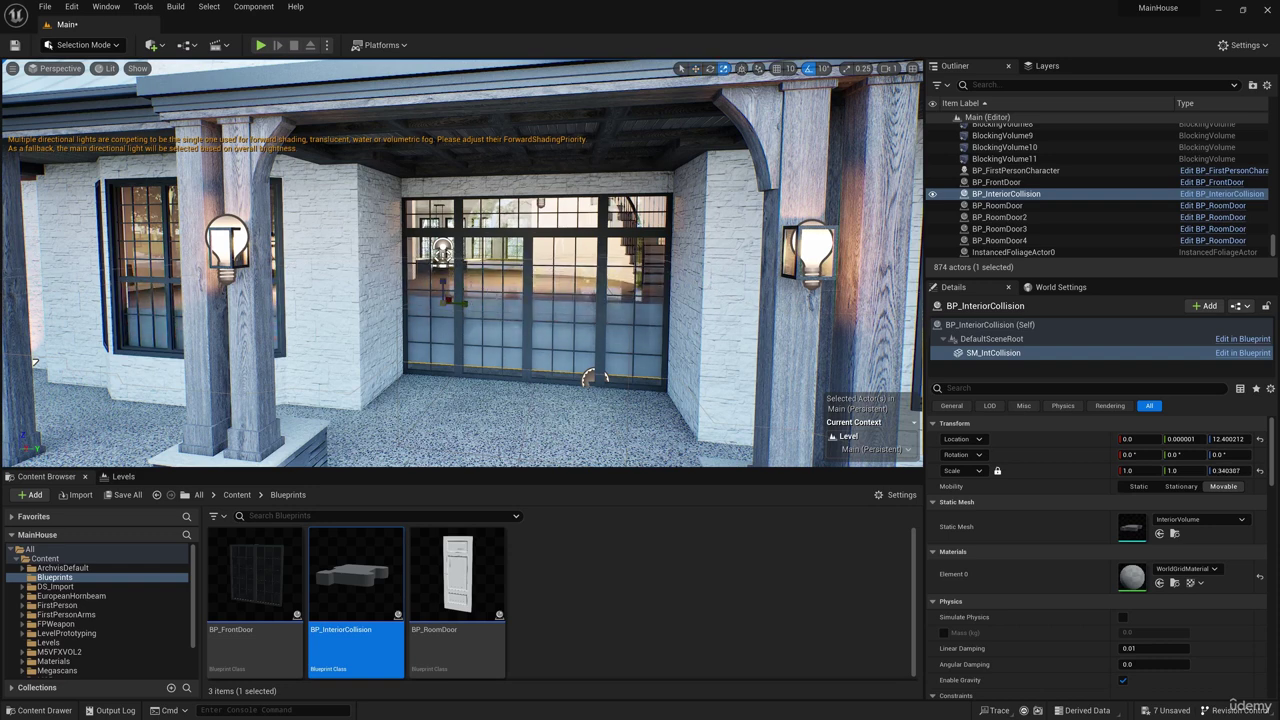
left_click(695, 68)
key("End")
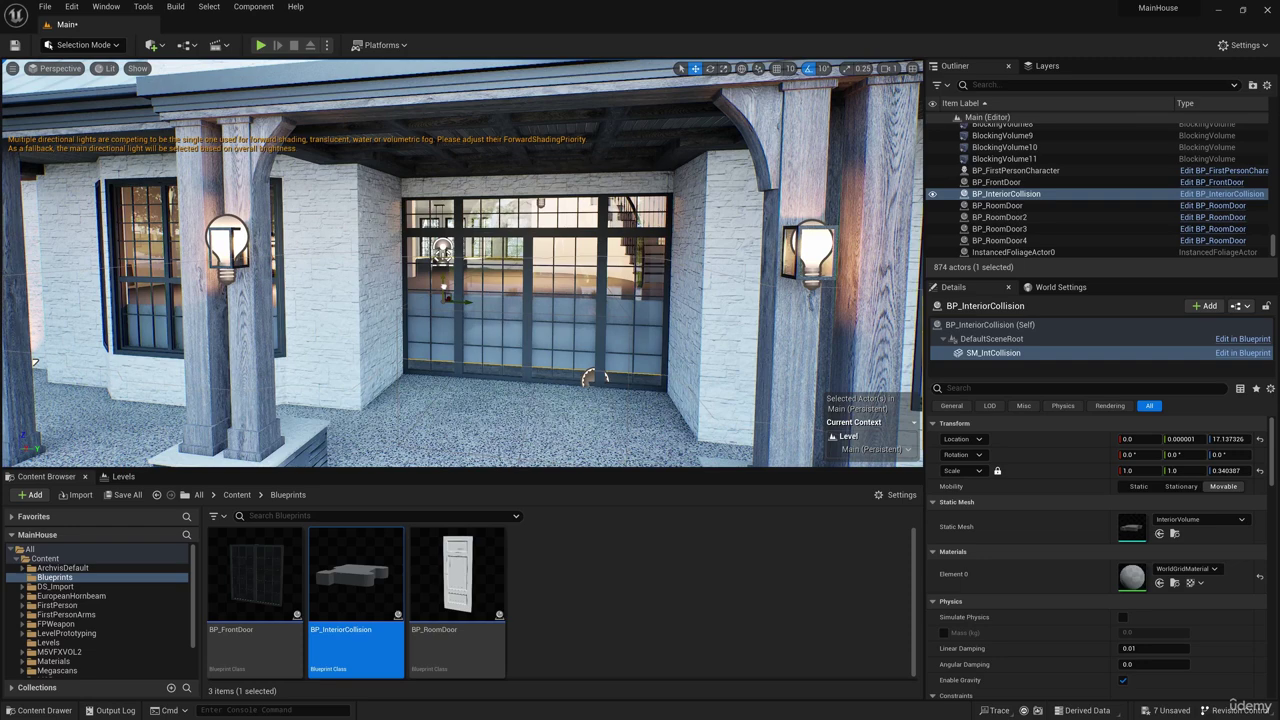
- Open BP_InteriorCollision for editing and turn off Visible on the SM_IntCollision component
scroll(592, 378, "down", 6)
double_click(370, 570)
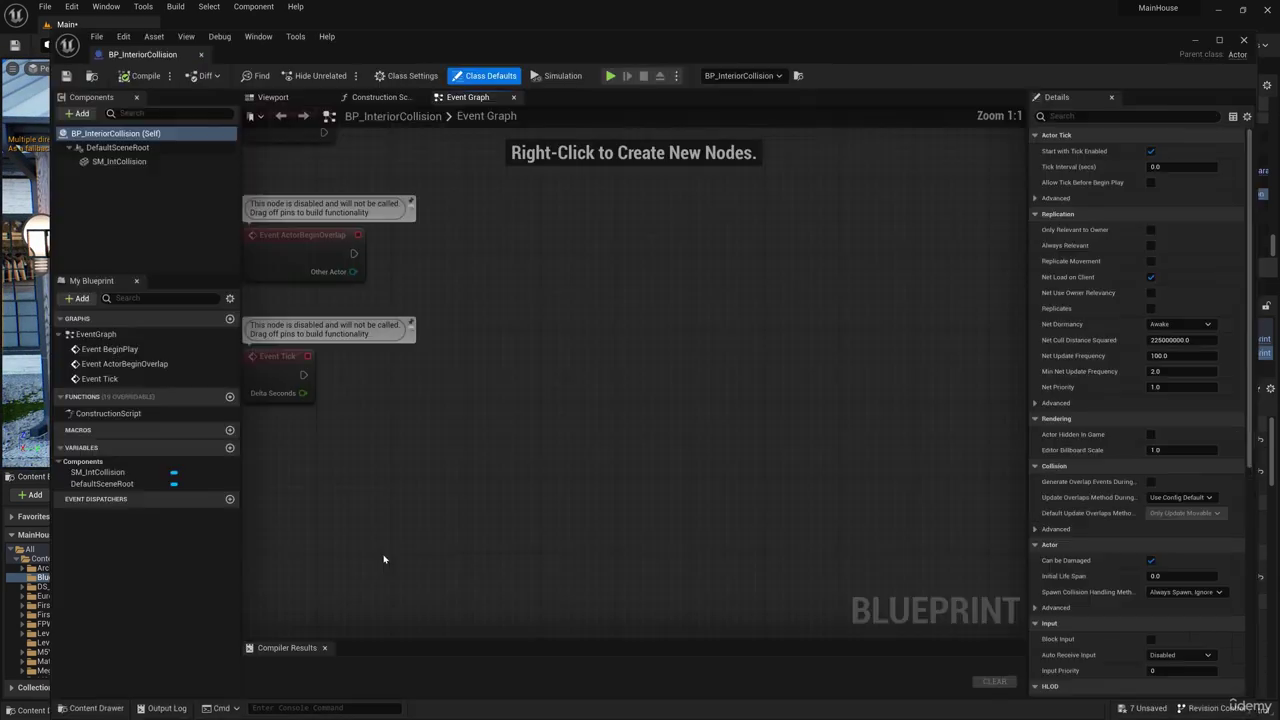
left_click(1075, 117)
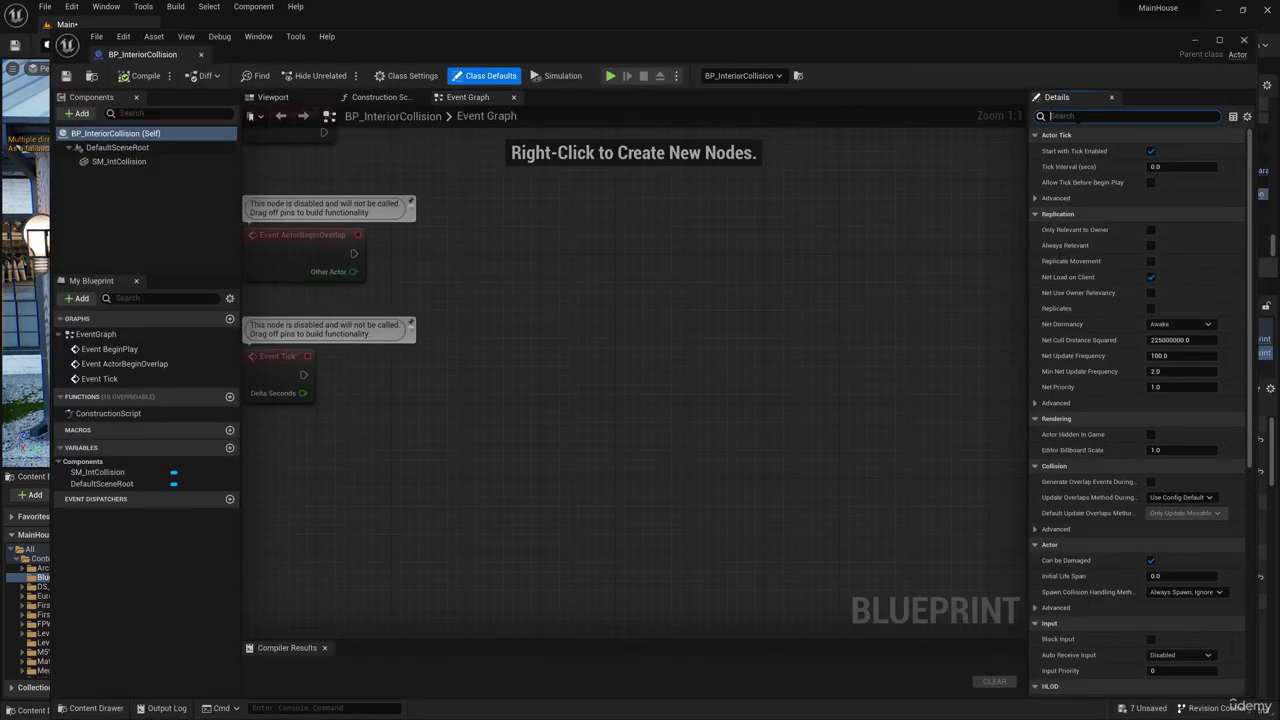
type("vis")
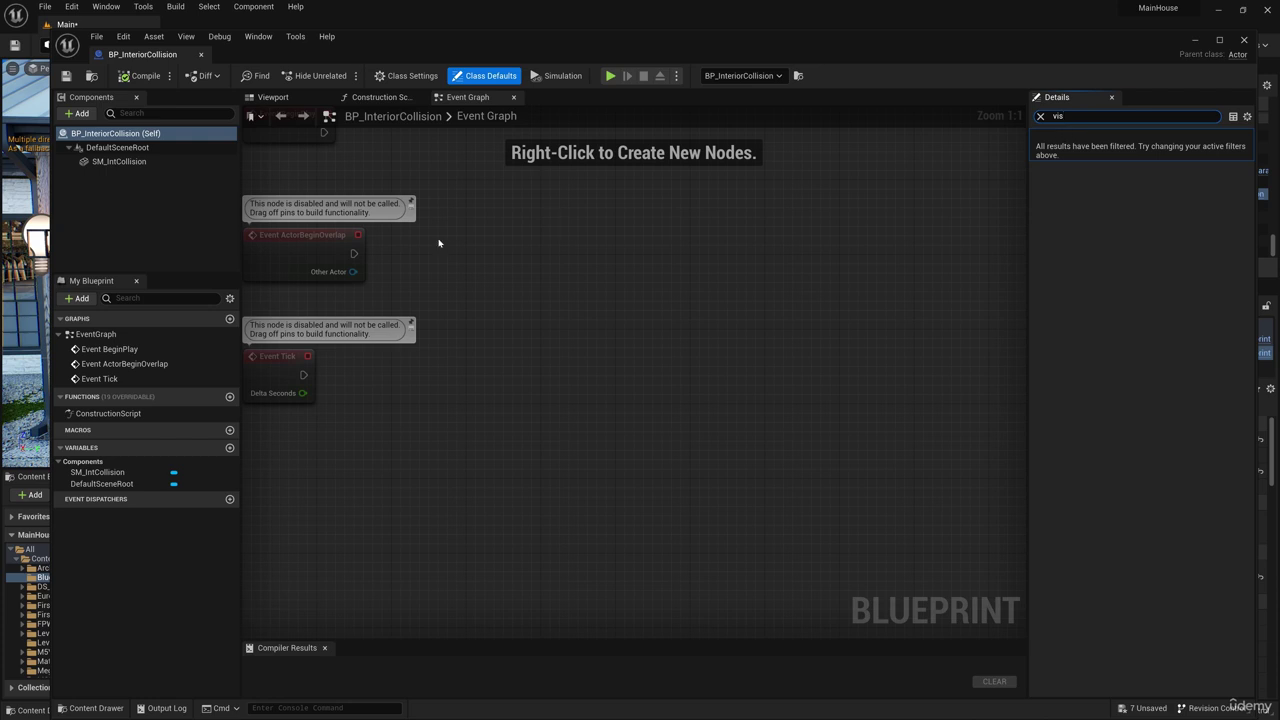
left_click(120, 166)
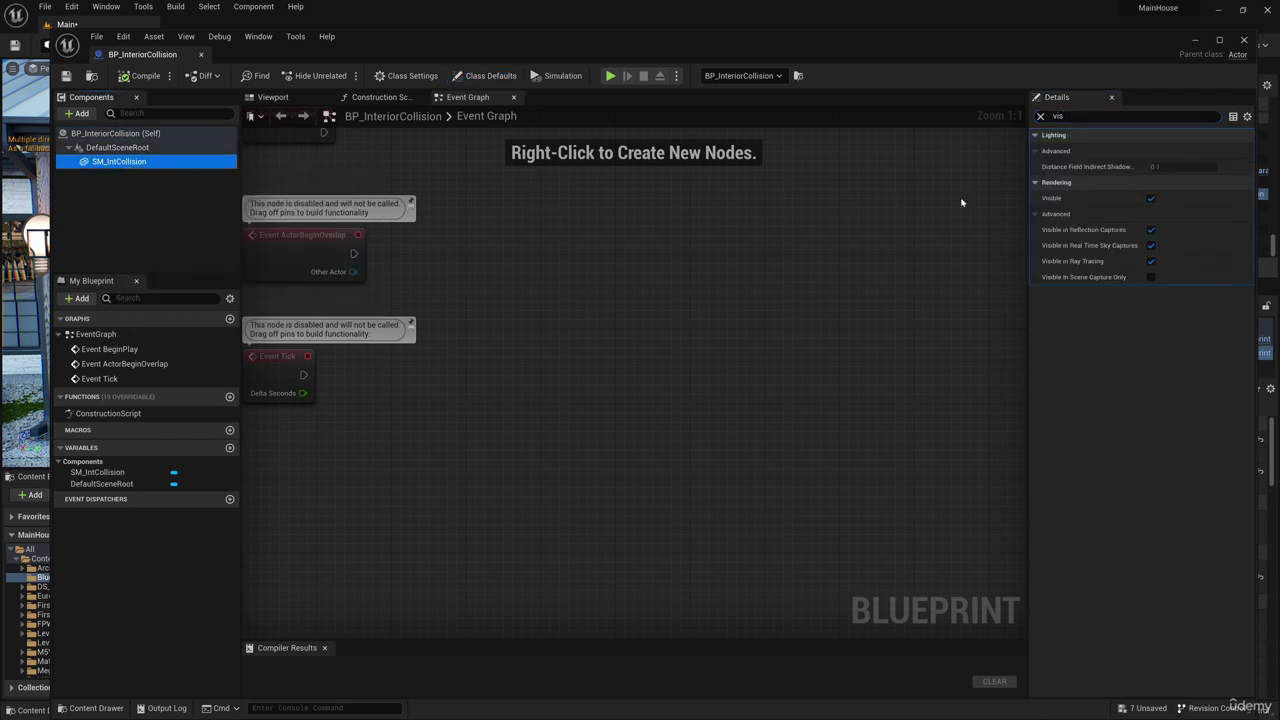
left_click(1151, 199)
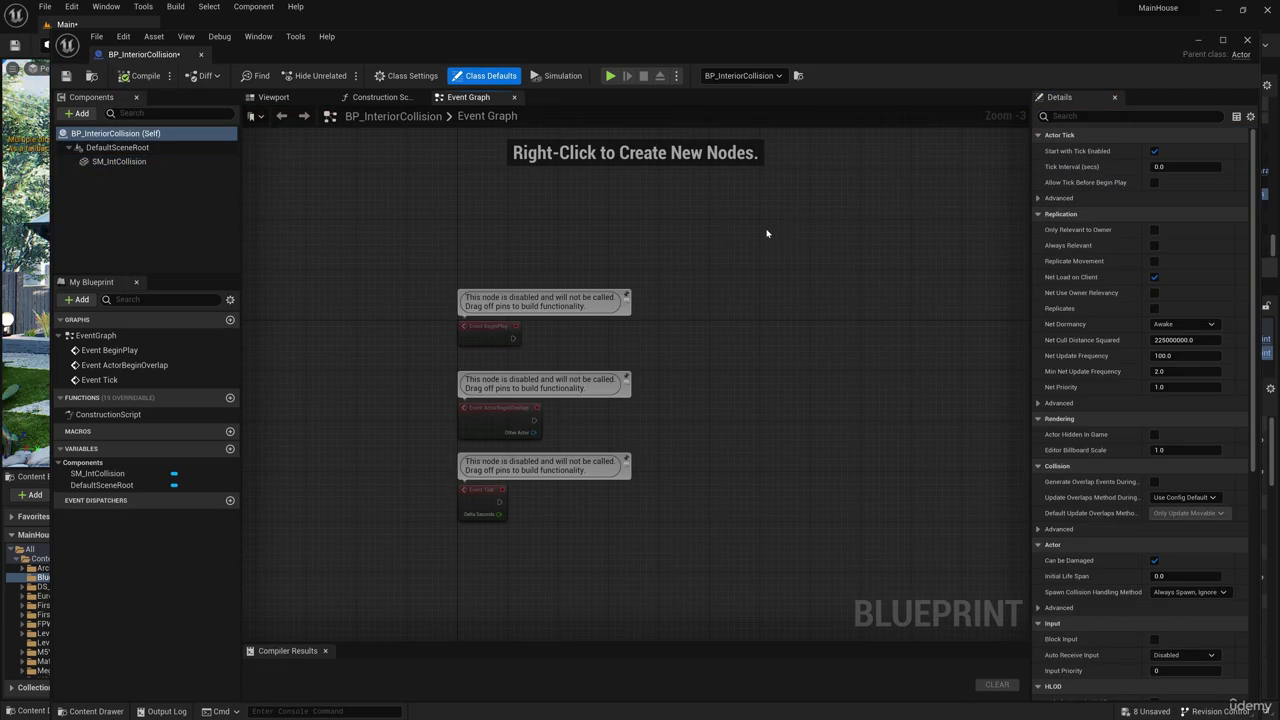
- Replace the default event nodes in the event graph with On Component Begin Overlap and On Component End Overlap events for SM_IntCollision
left_click_drag(782, 222, 350, 606)
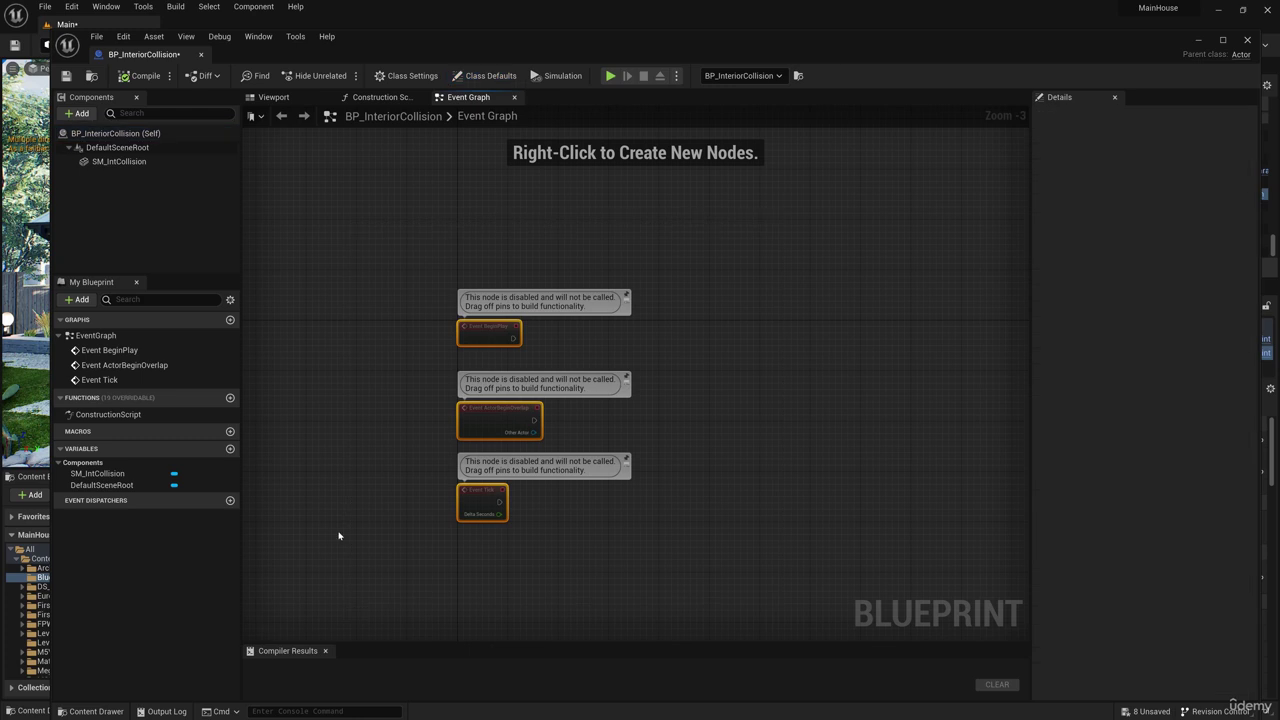
key("Delete")
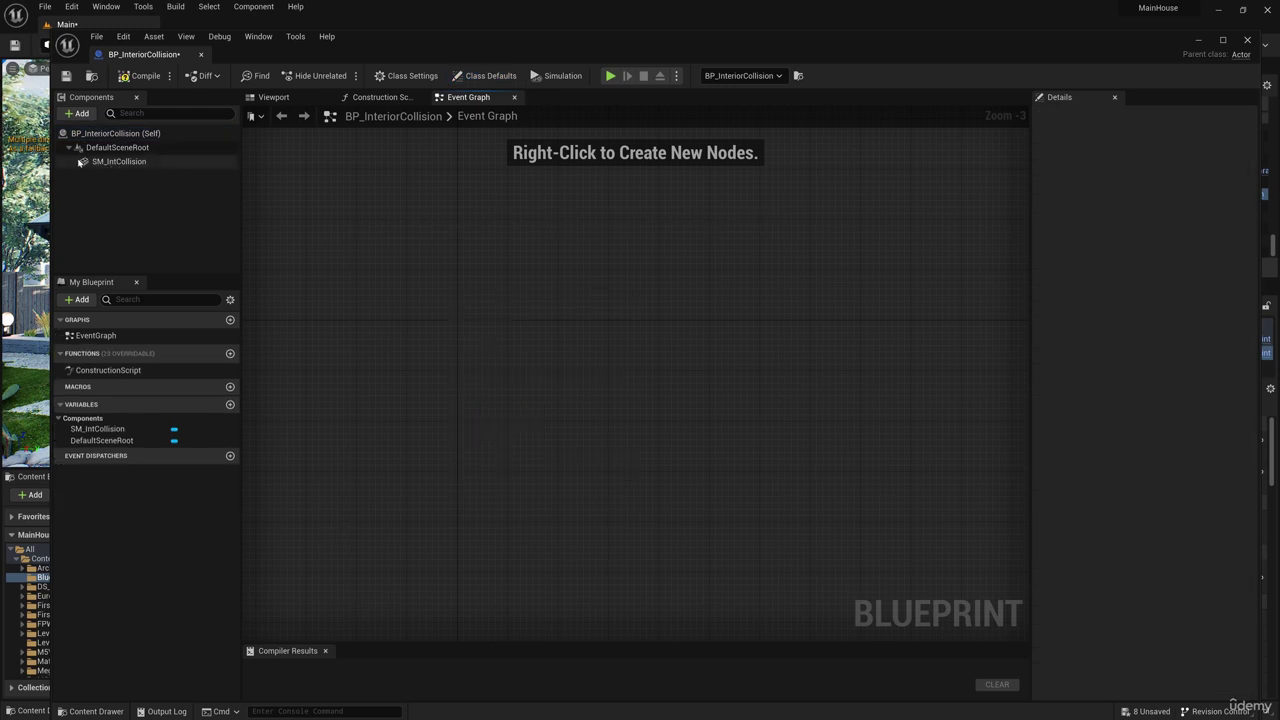
left_click(150, 163)
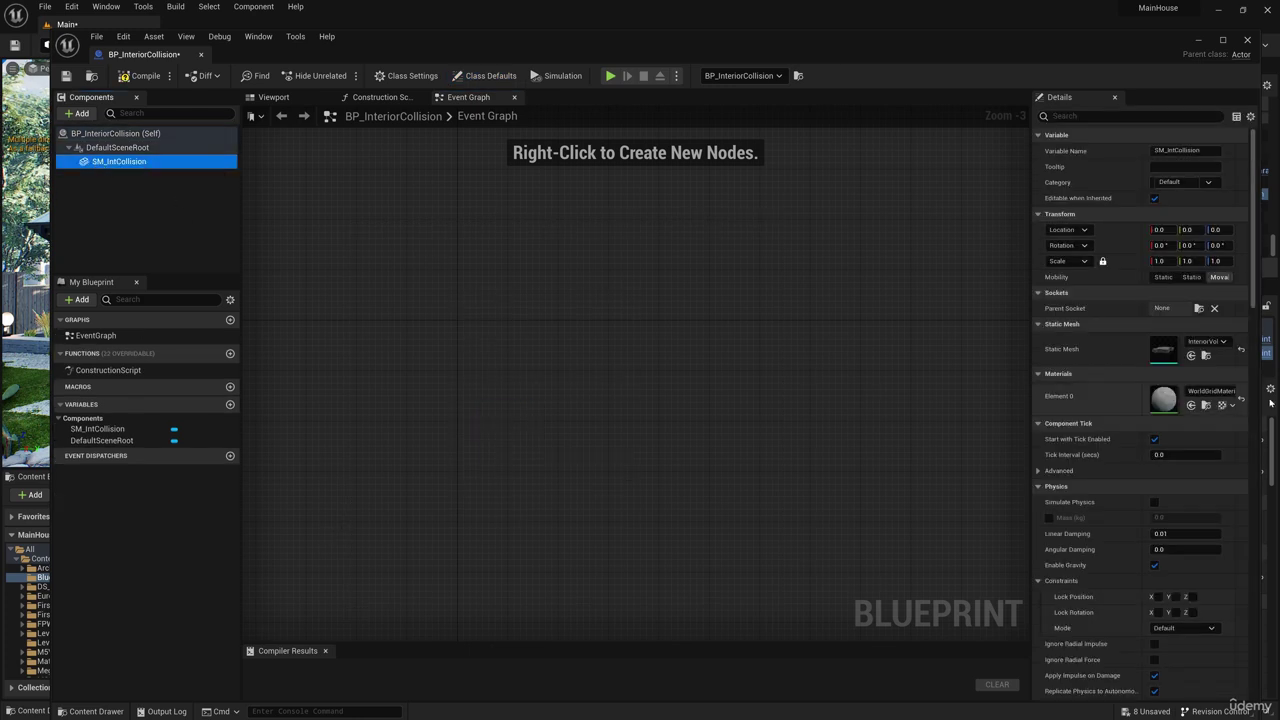
scroll(1150, 300, "down", 15)
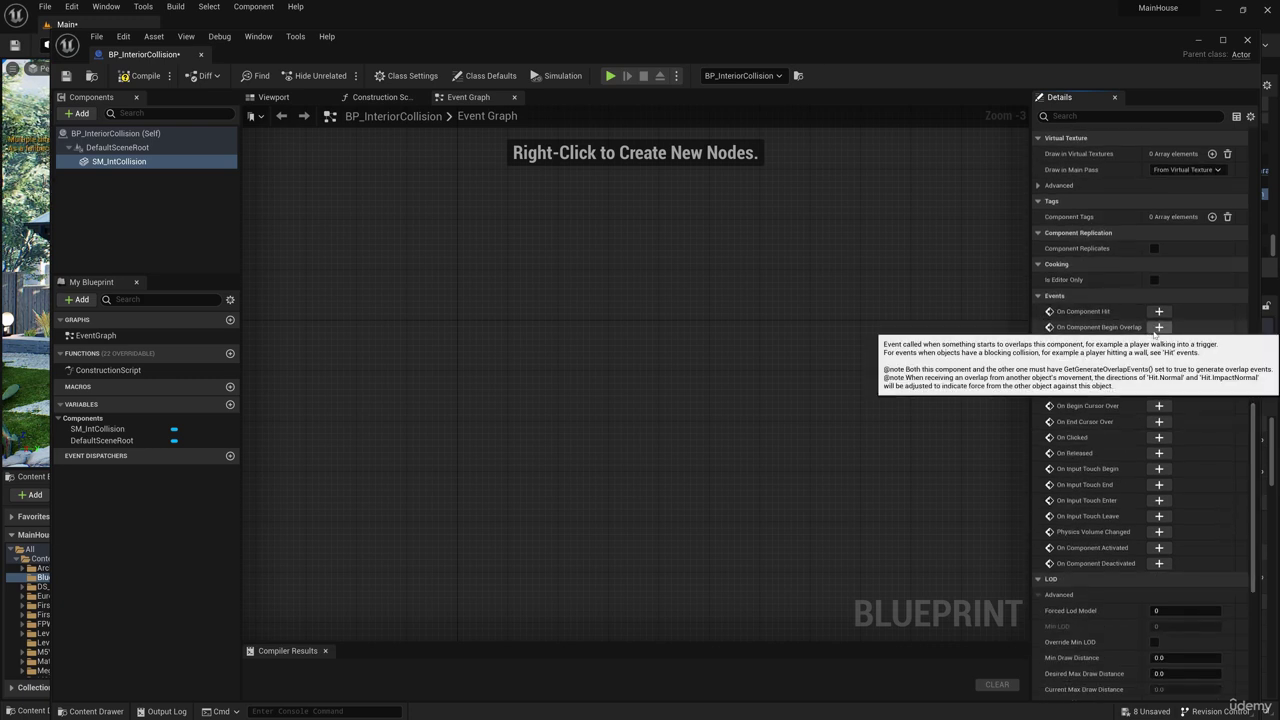
left_click(1158, 327)
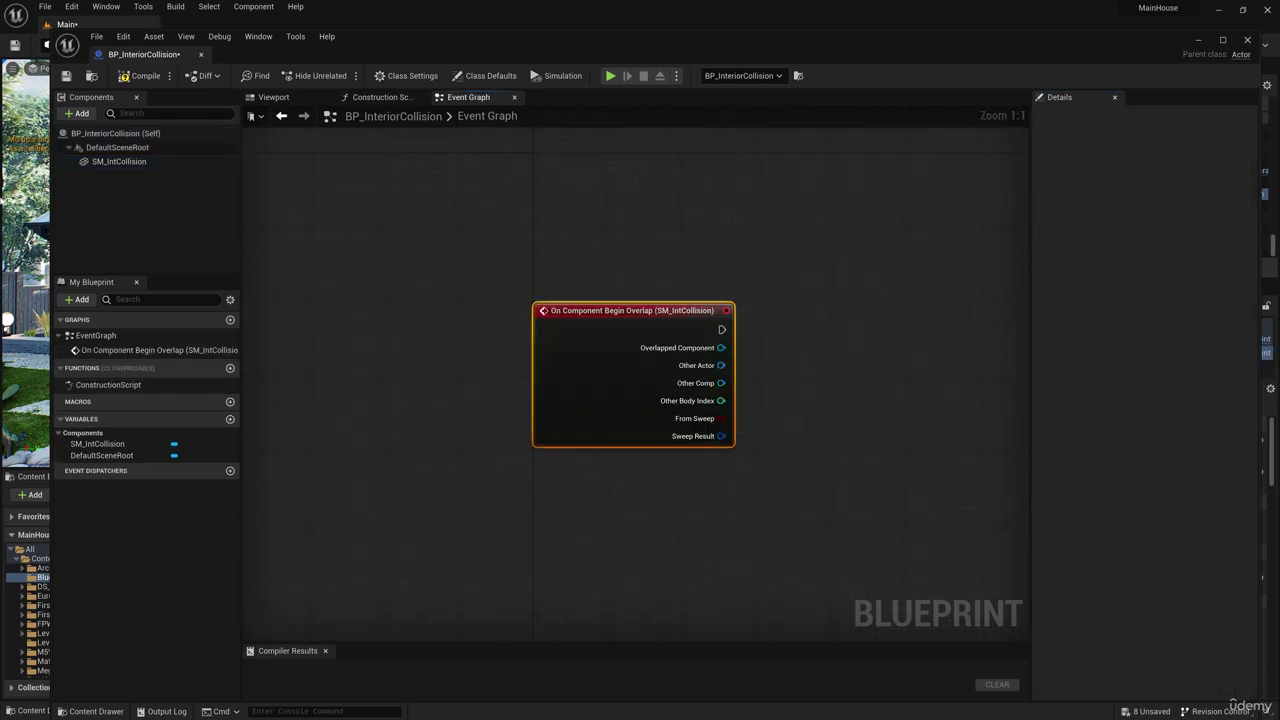
left_click(110, 161)
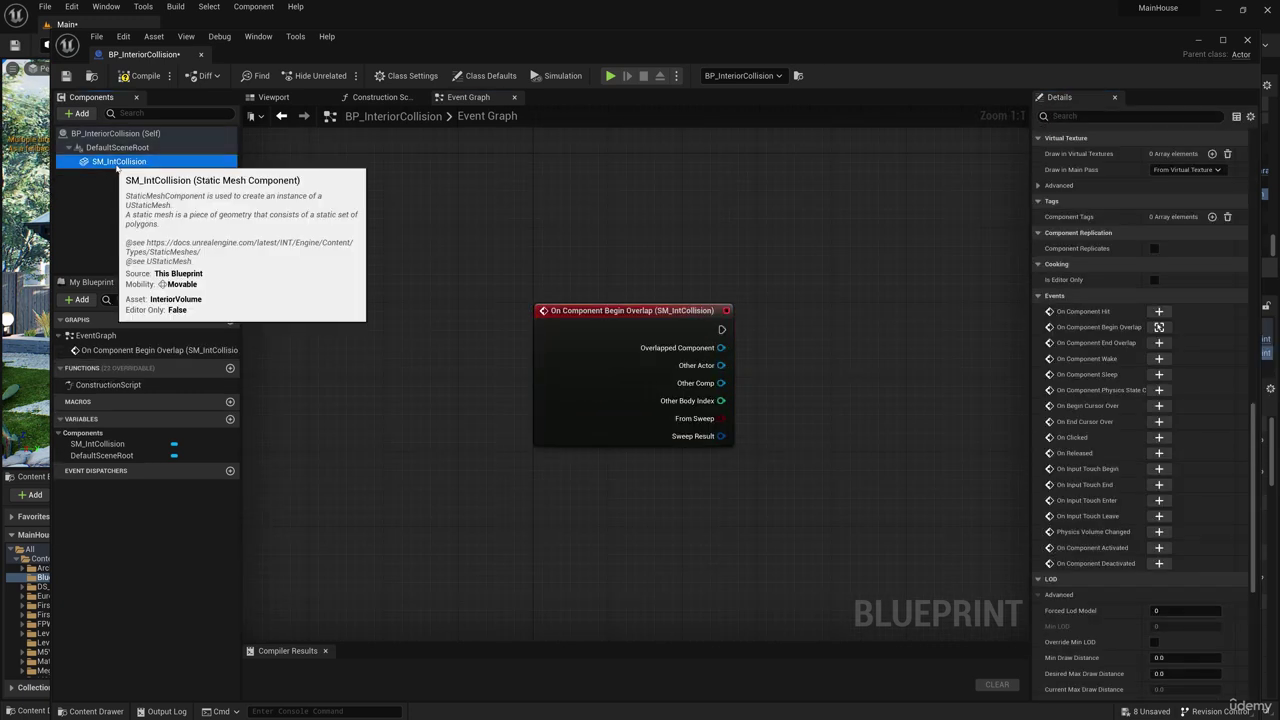
left_click(1158, 343)
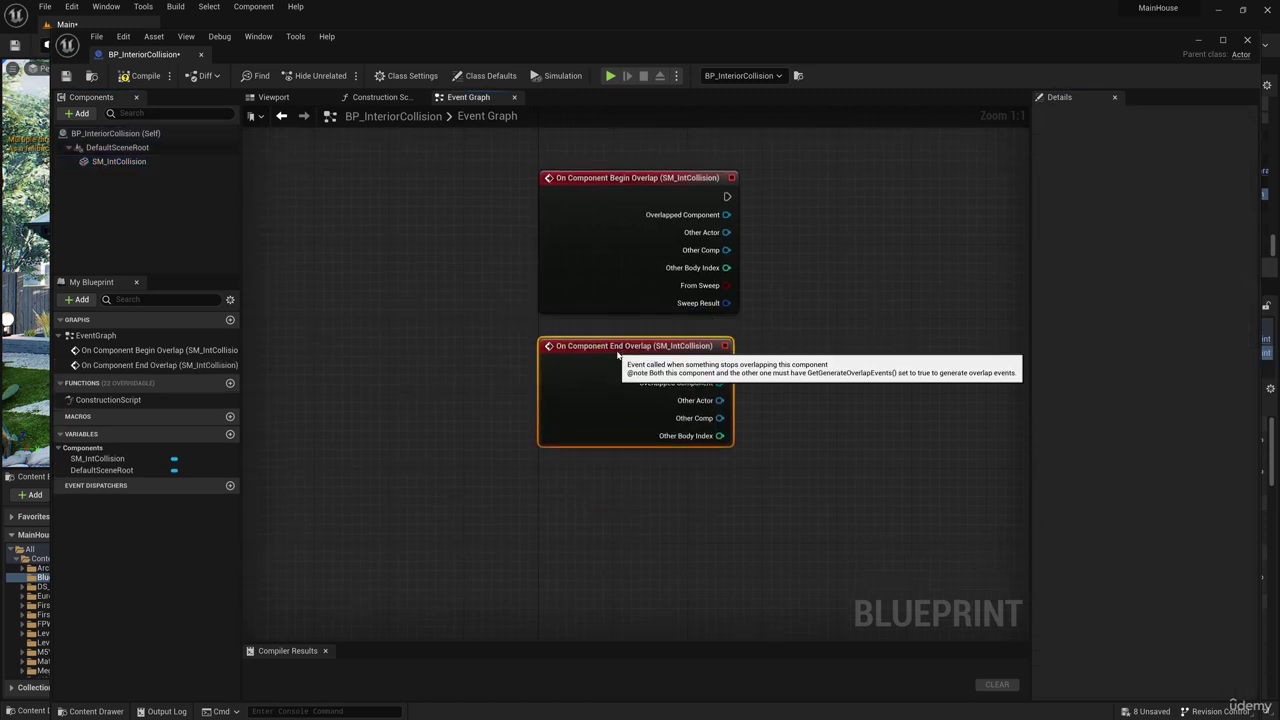
right_click_drag(826, 297, 635, 407)
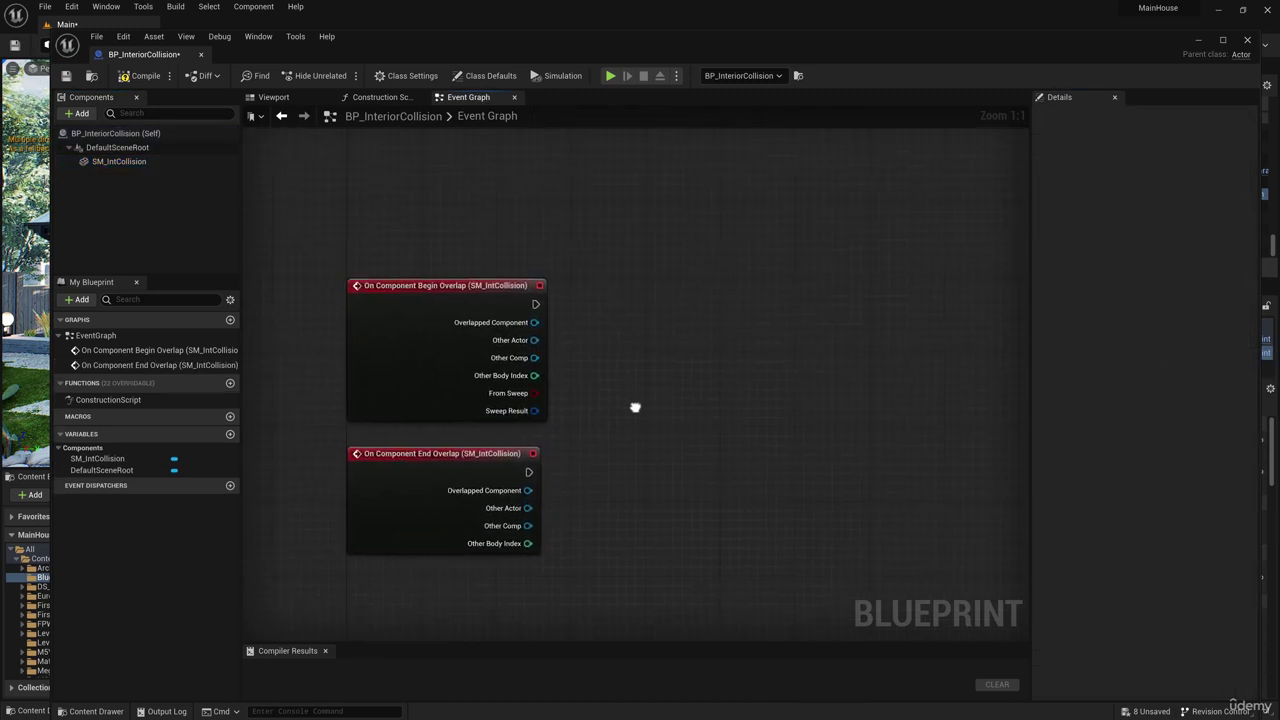
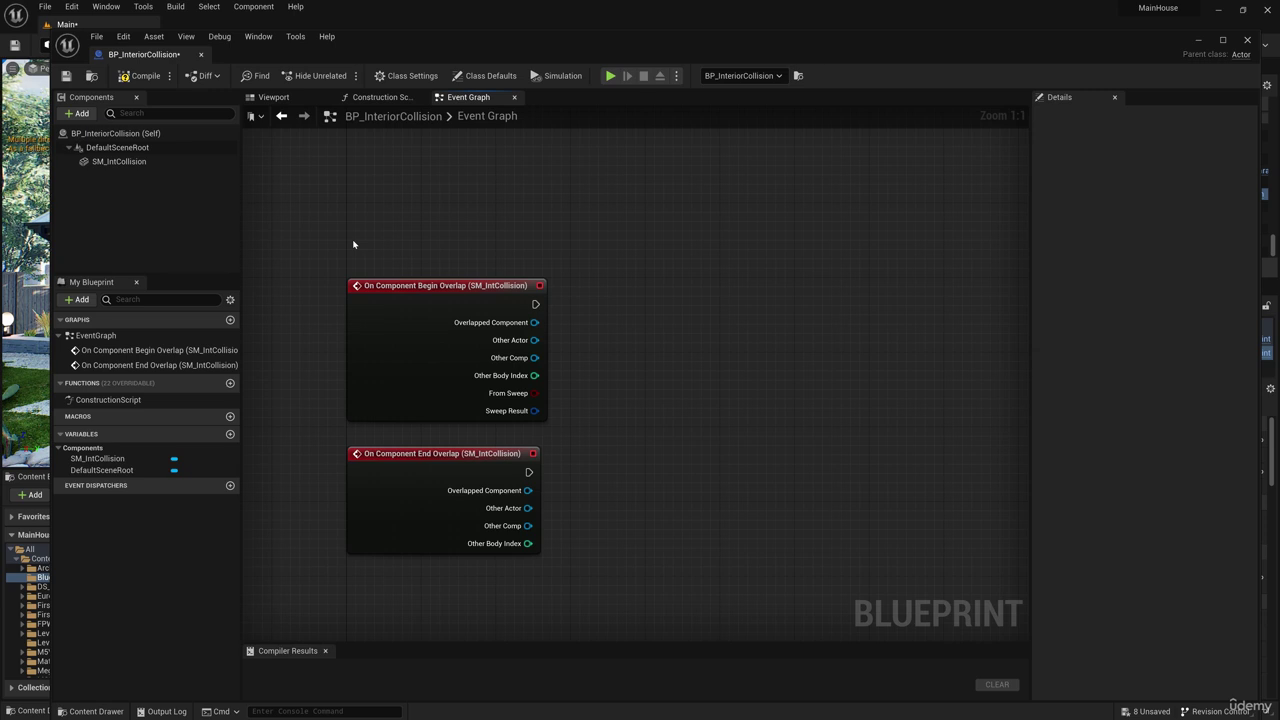
- Add a Load Stream Level (by Object Reference) node driven by the On Component Begin Overlap event
left_click_drag(535, 304, 664, 304)
type("load str")
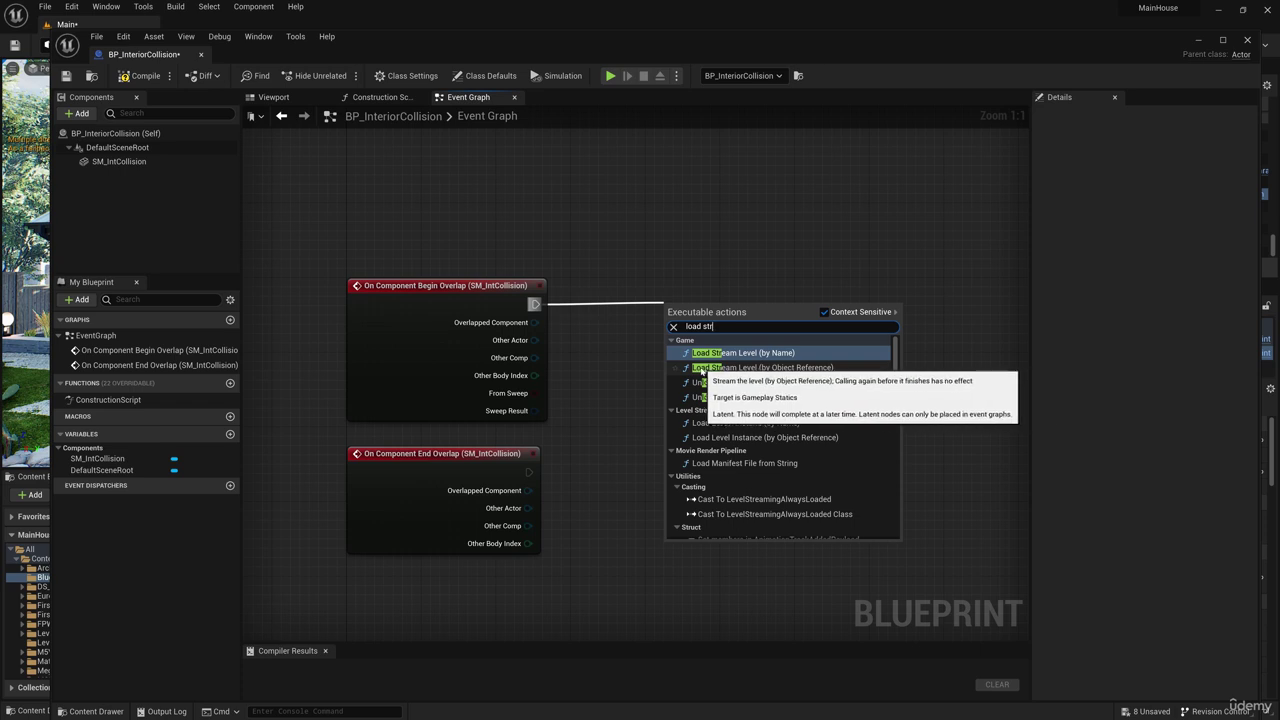
left_click(763, 369)
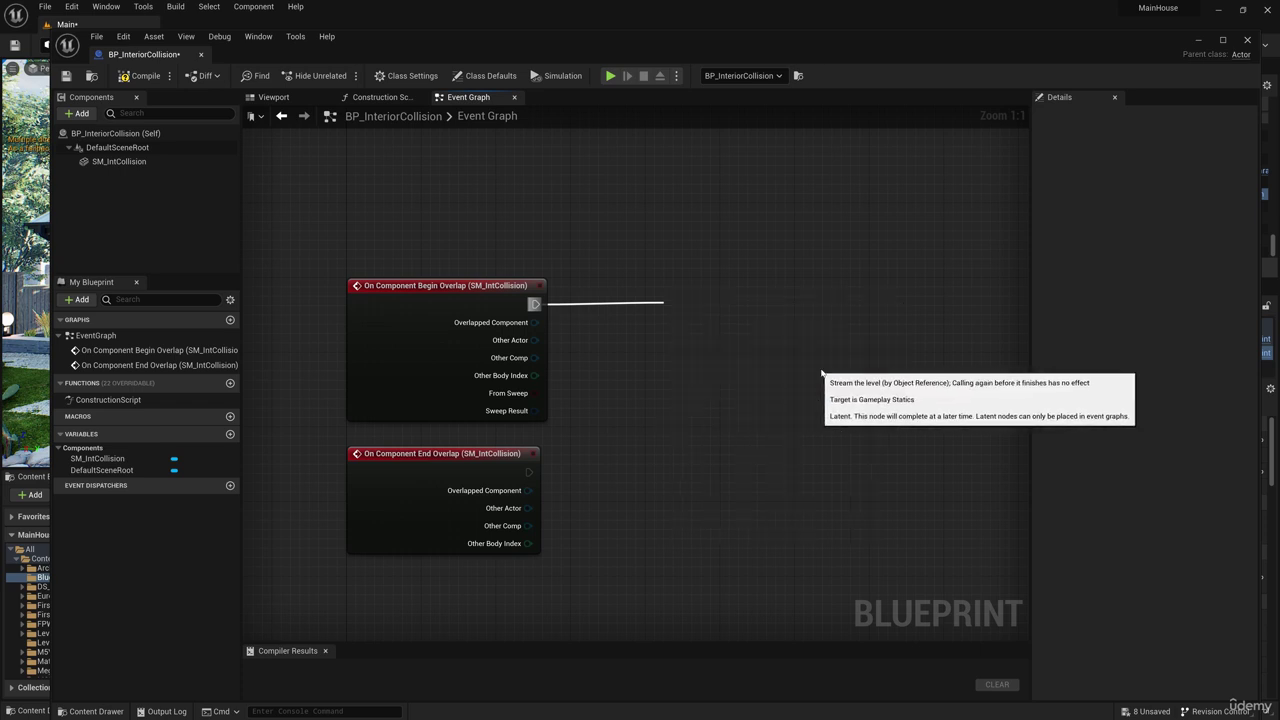
left_click_drag(716, 306, 716, 288)
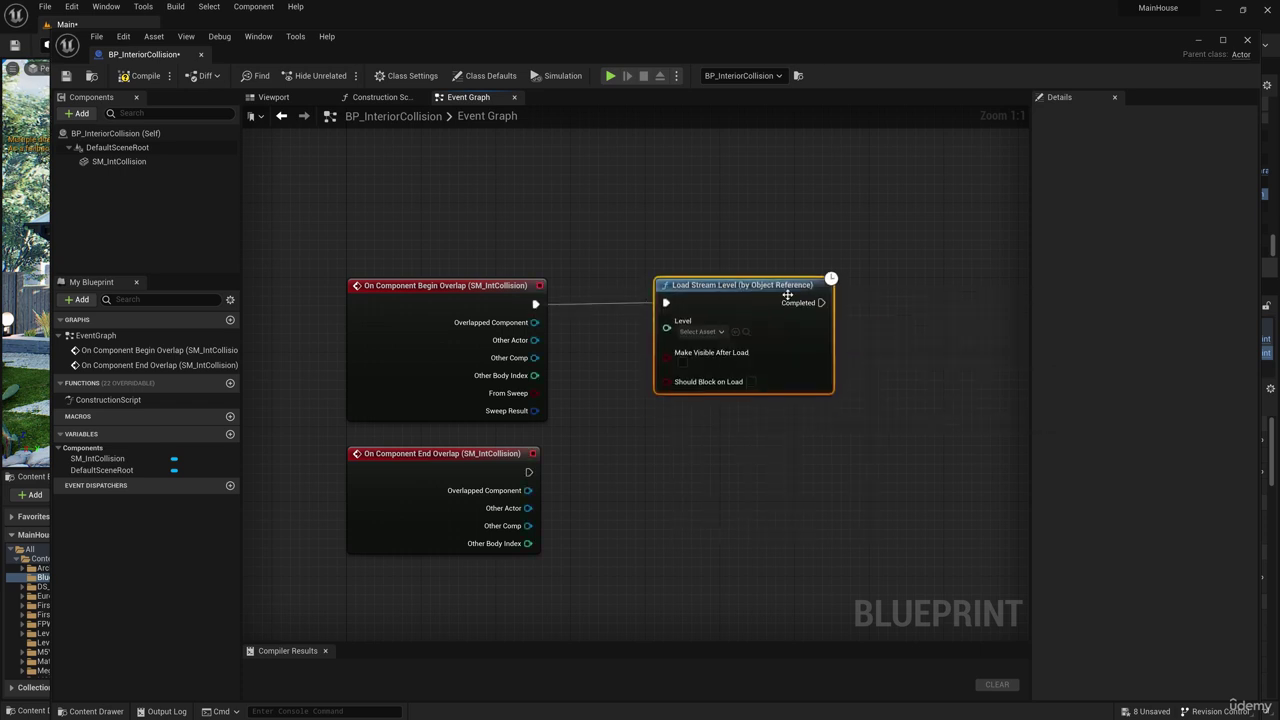
left_click_drag(783, 231, 724, 246)
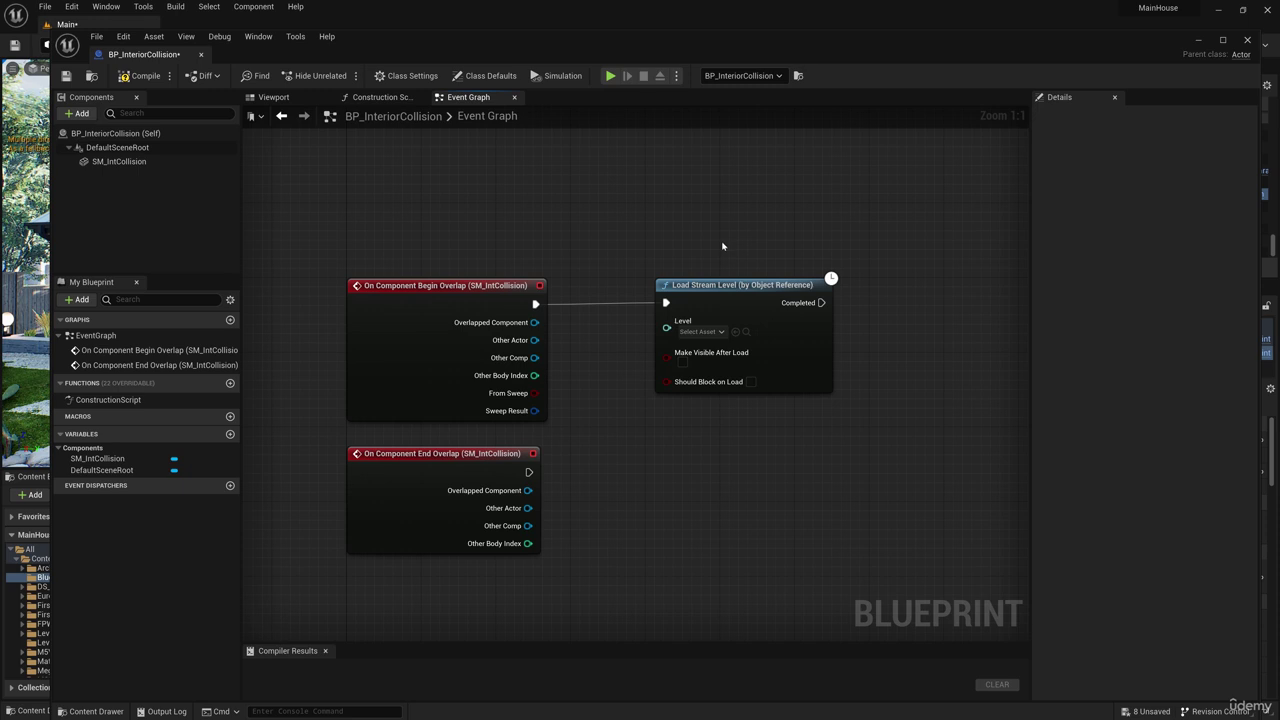
- Set the Load Stream Level node's level to InteriorFurniture and enable Make Visible After Load
left_click(712, 331)
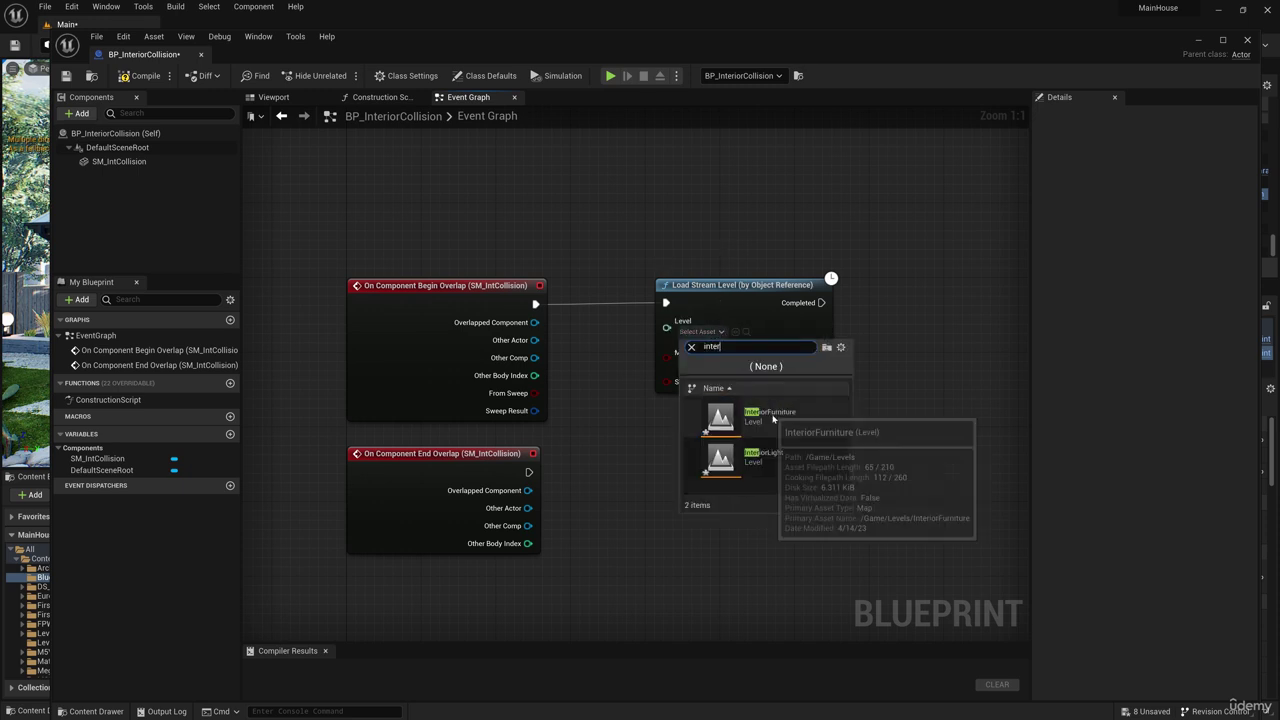
left_click(766, 414)
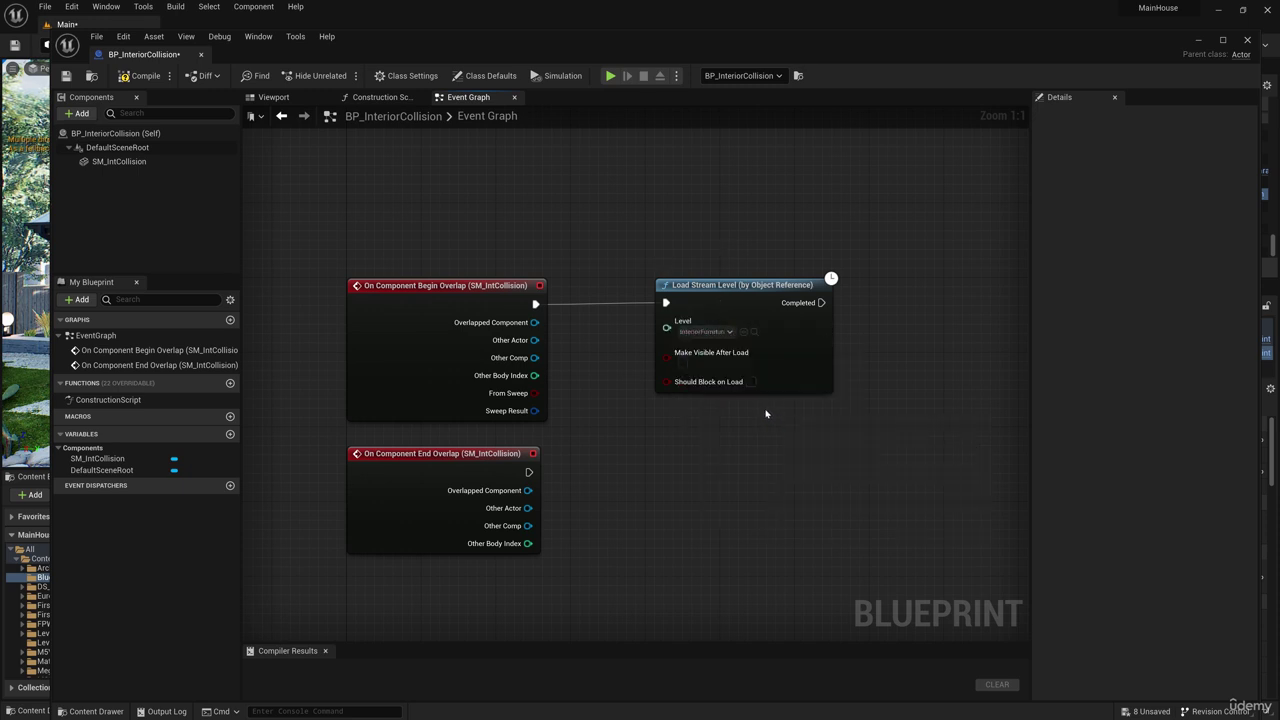
left_click(682, 363)
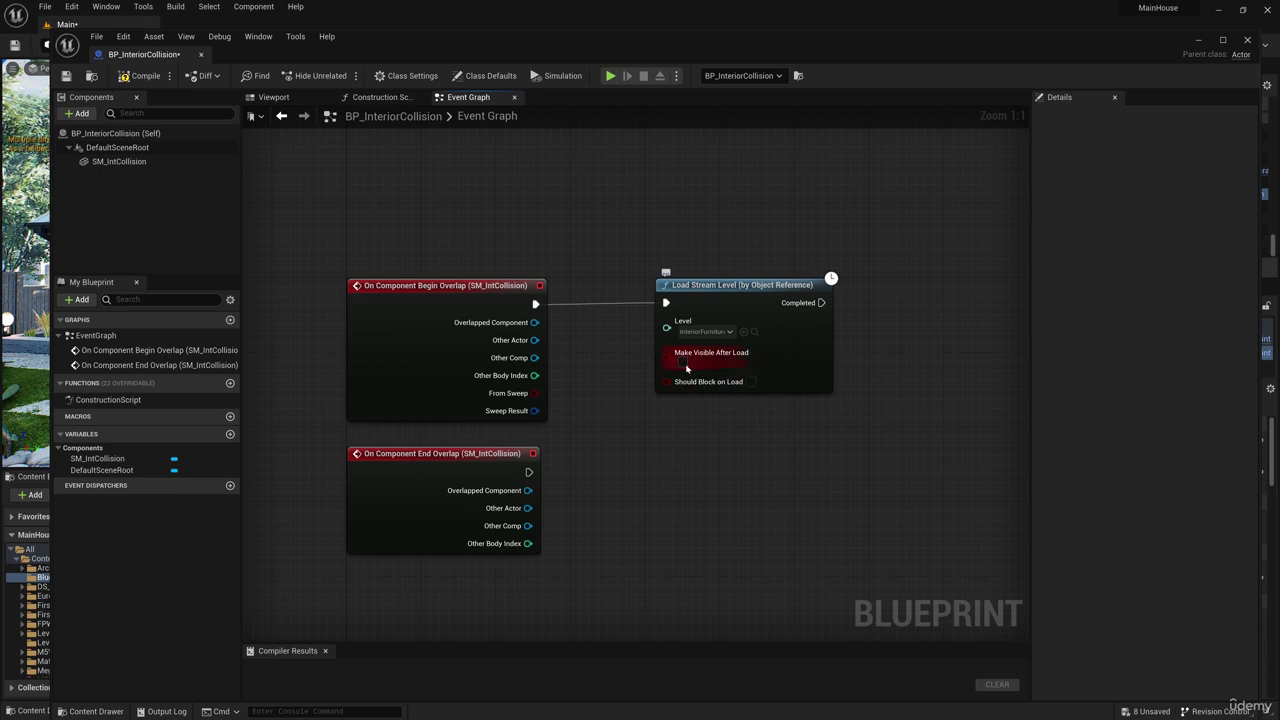
- Duplicate the InteriorFurniture load node, chain the copy after its Completed output, and set the copy's level to InteriorLight
left_click(736, 286)
key("ctrl+d")
left_click_drag(740, 295, 898, 286)
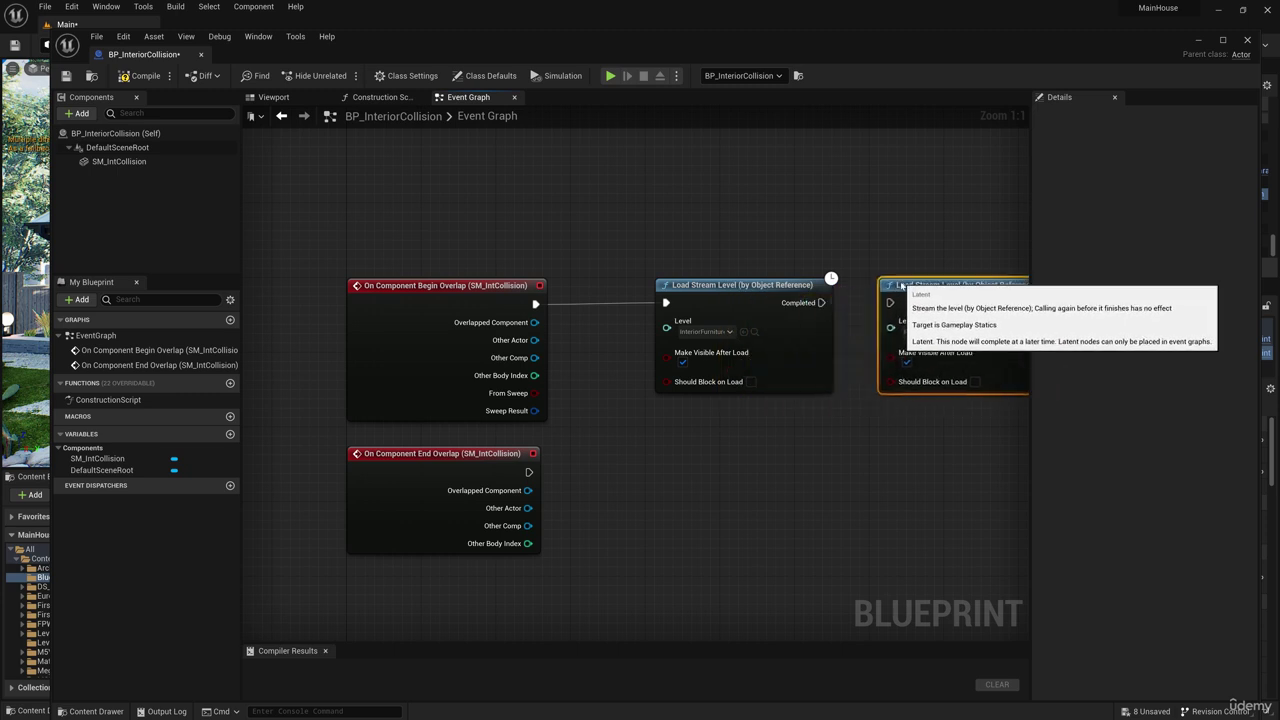
left_click_drag(821, 302, 892, 306)
left_click(822, 303)
right_click_drag(928, 409, 697, 423)
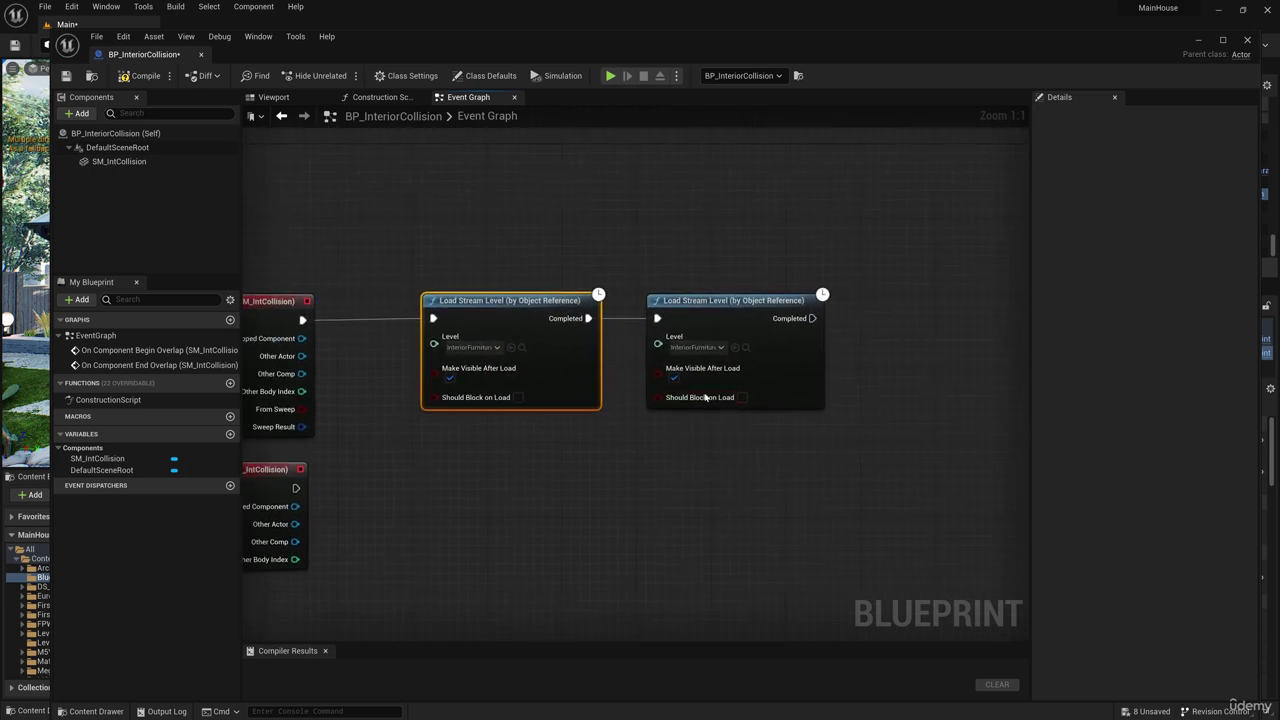
left_click(703, 352)
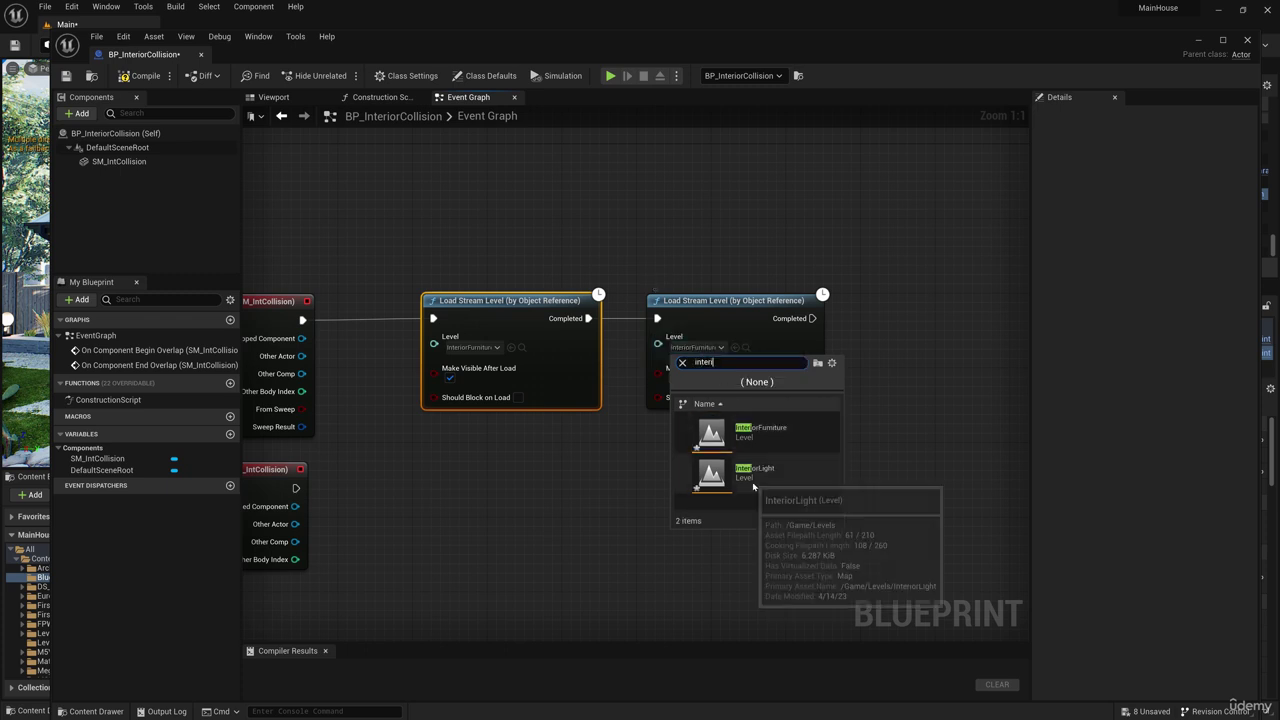
left_click(737, 479)
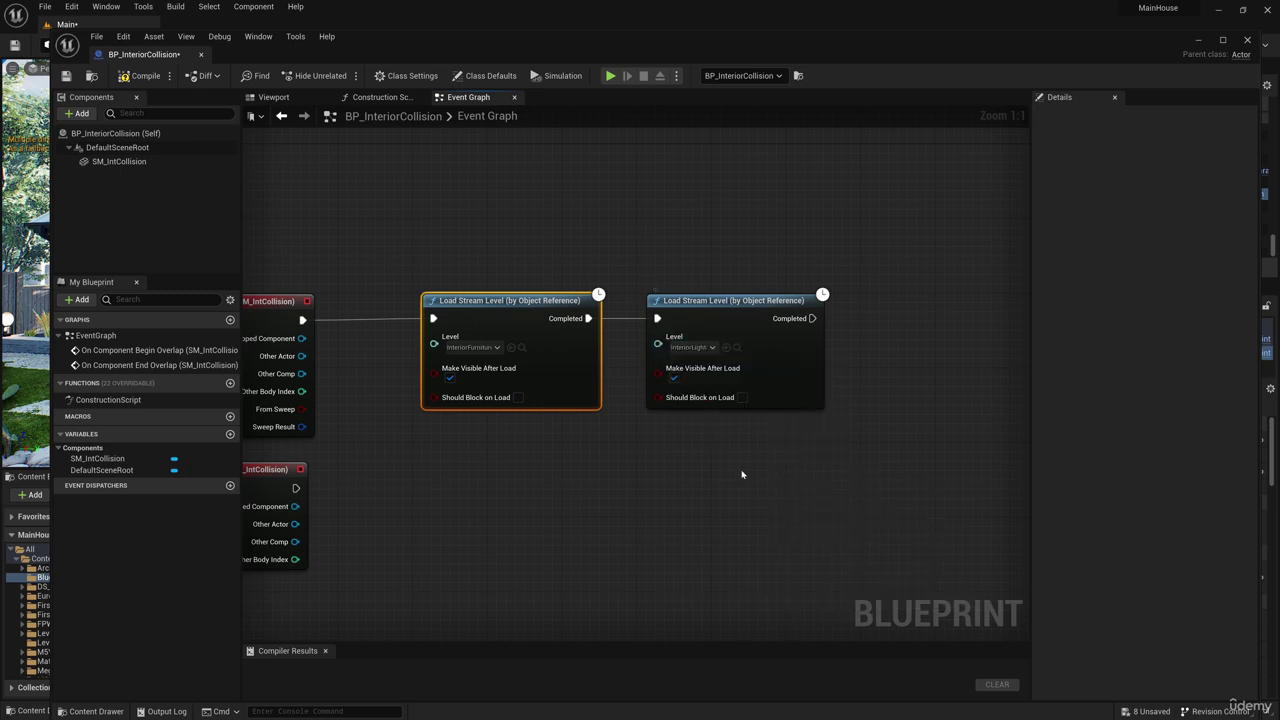
- Add an Unload Stream Level (by Object Reference) node after the InteriorLight load node and set its level to ExteriorLight
scroll(733, 469, "down", 3)
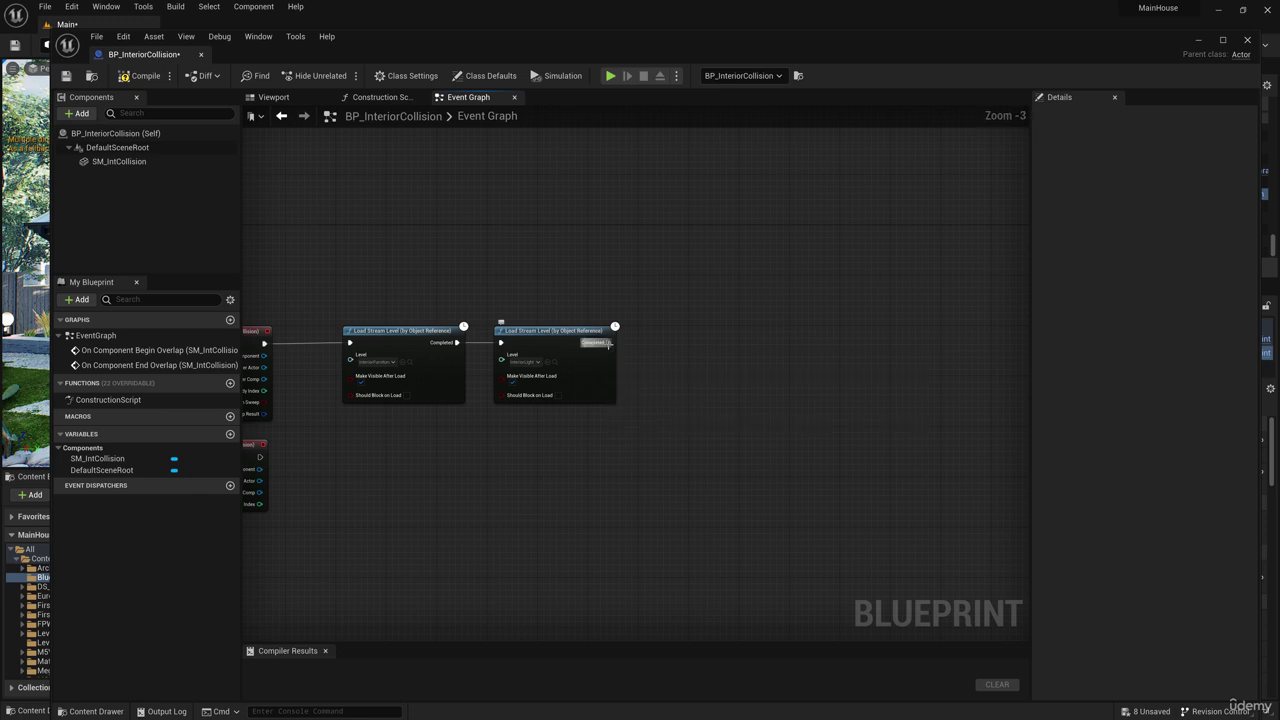
left_click_drag(607, 342, 682, 350)
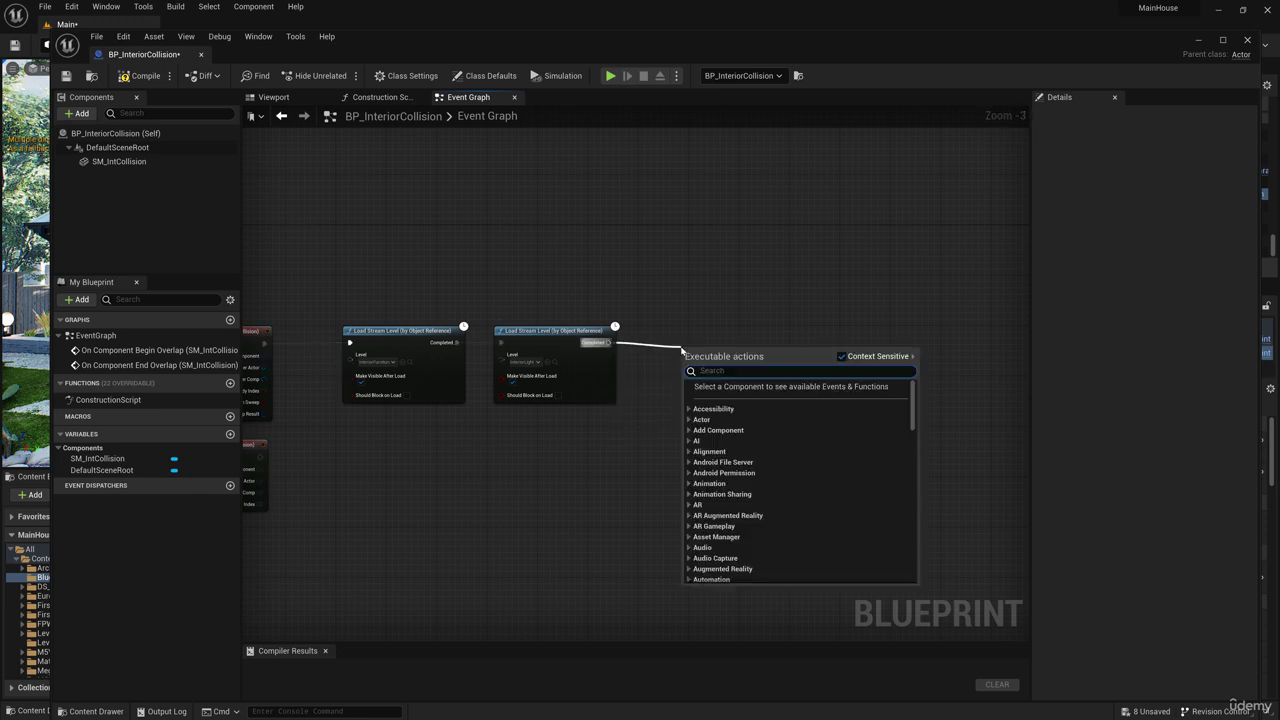
type("unload")
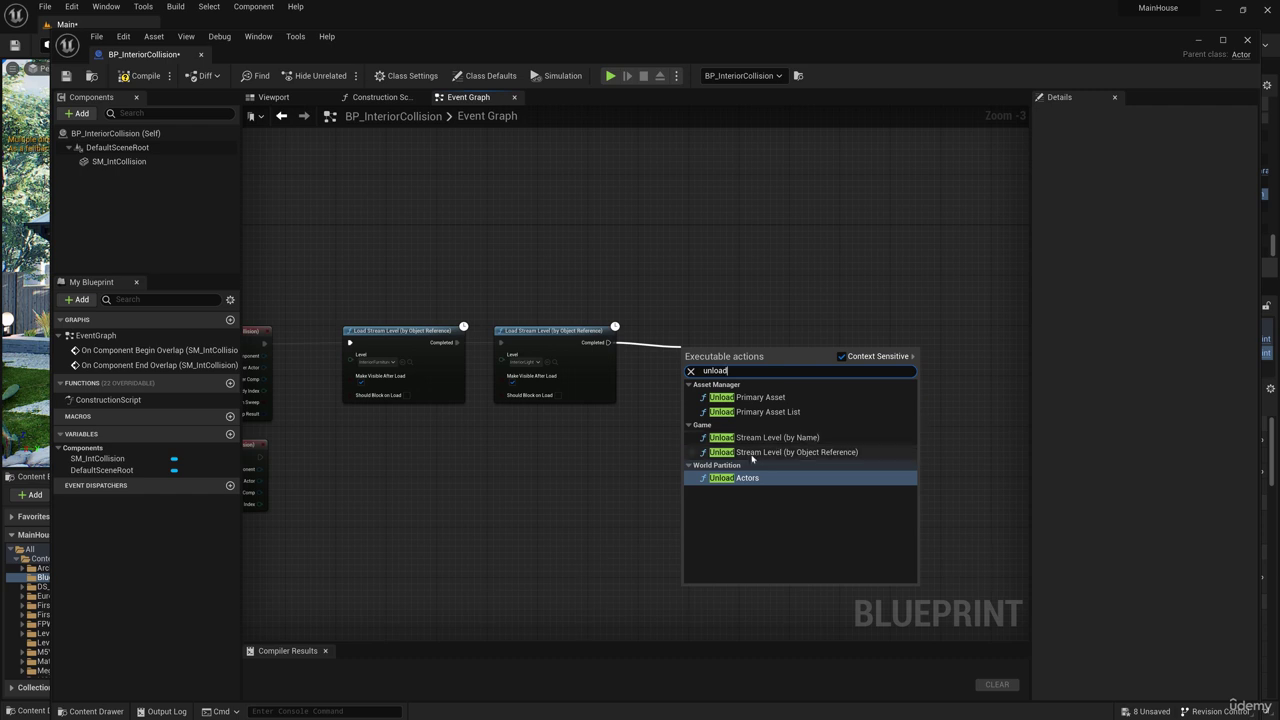
left_click(710, 452)
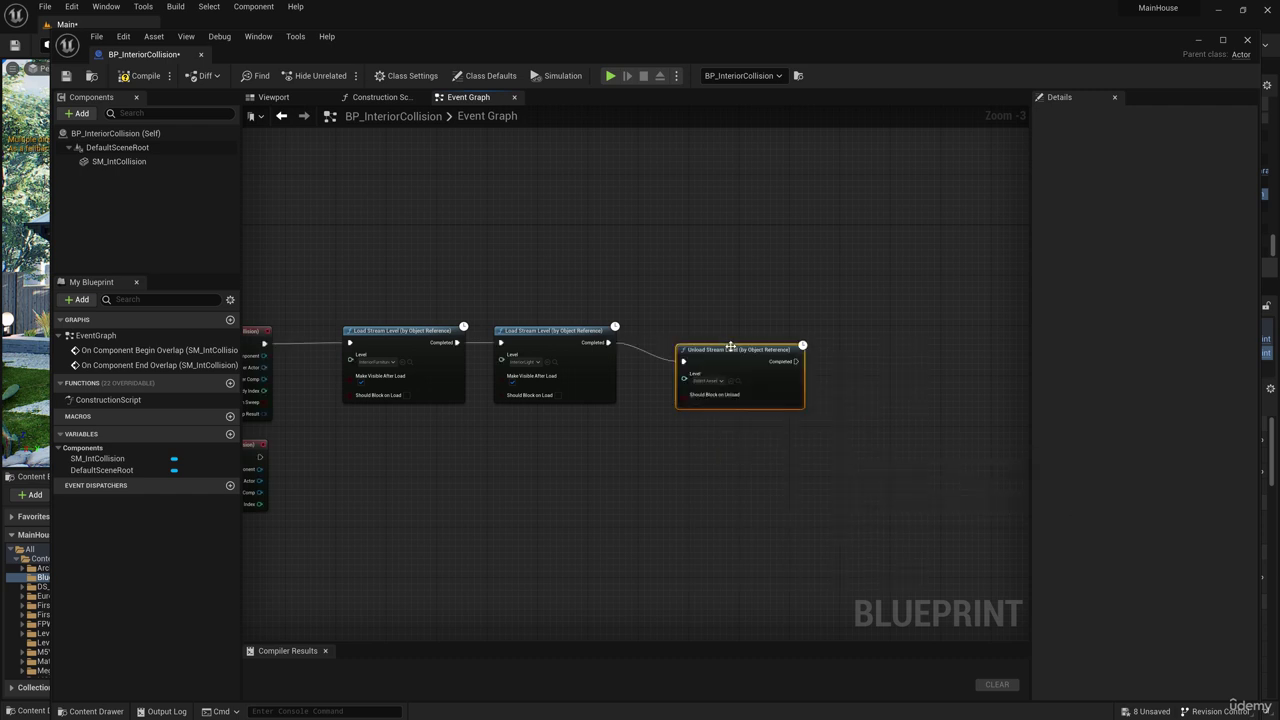
scroll(712, 354, "up", 2)
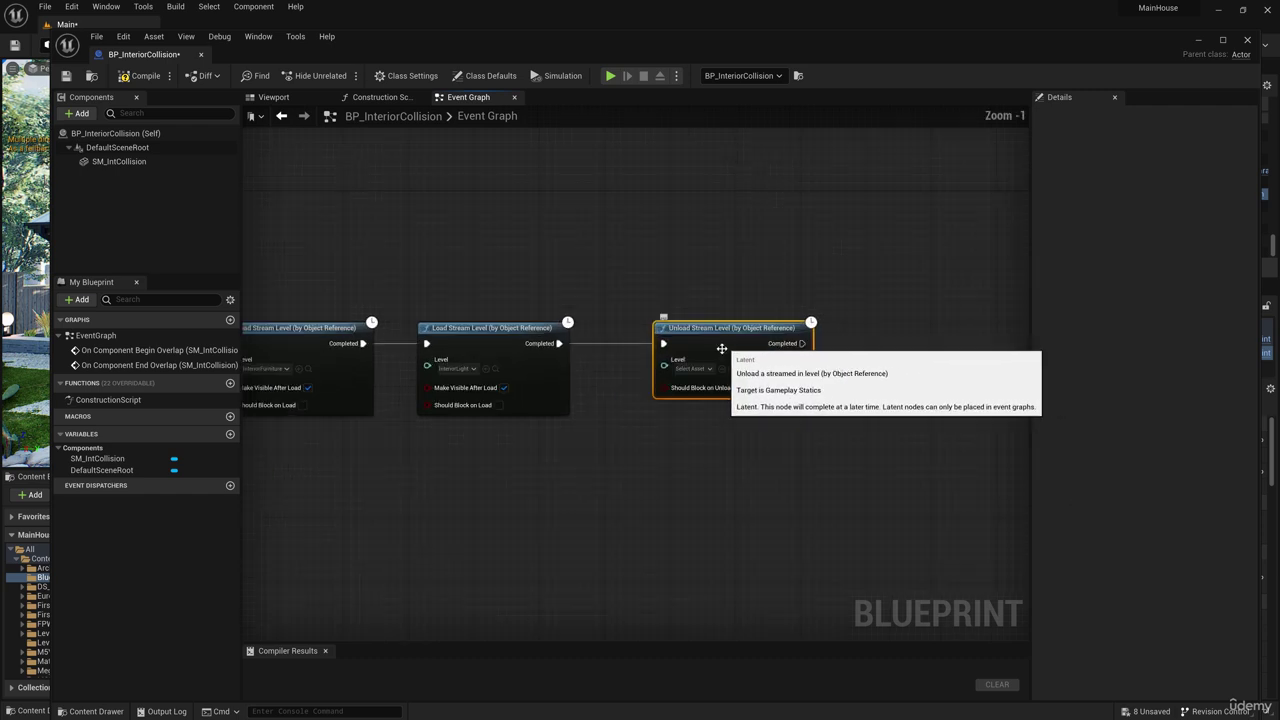
left_click(707, 369)
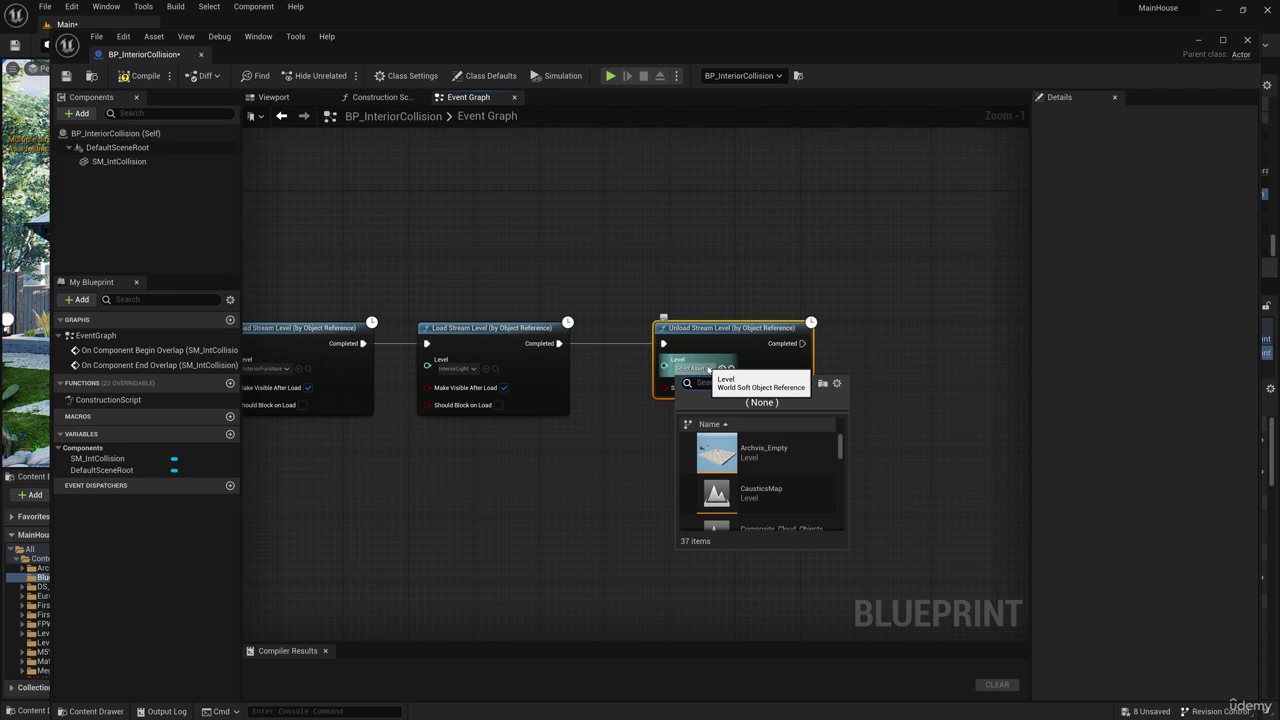
type("exter")
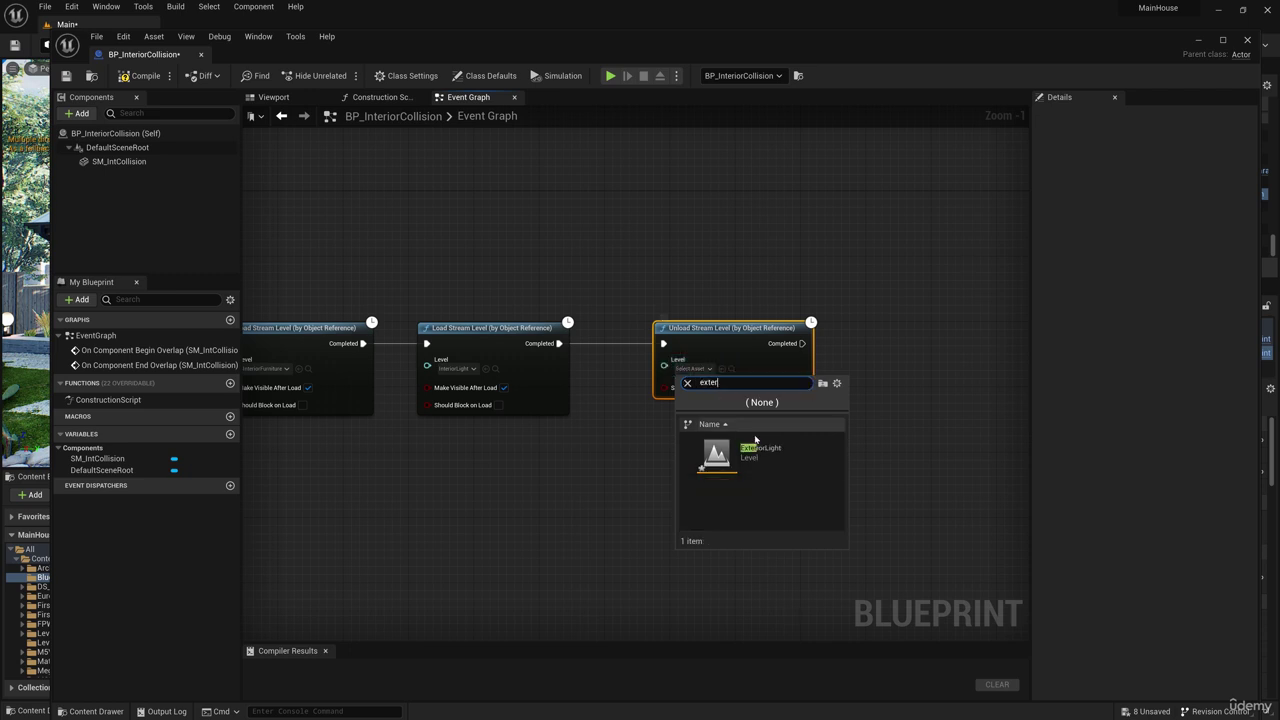
left_click(759, 446)
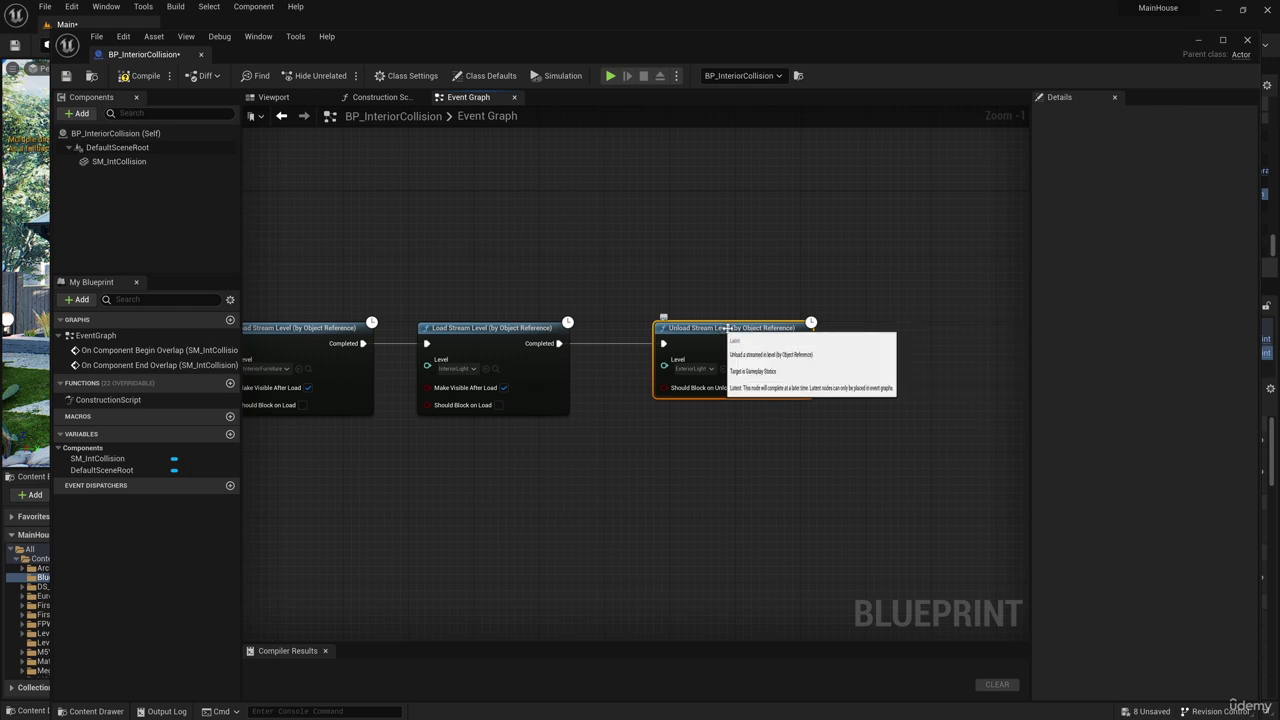
- Duplicate the ExteriorLight unload node, chain the copy after its Completed output, and set the copy's level to FakeLight
key("ctrl+d")
left_click_drag(779, 334, 919, 337)
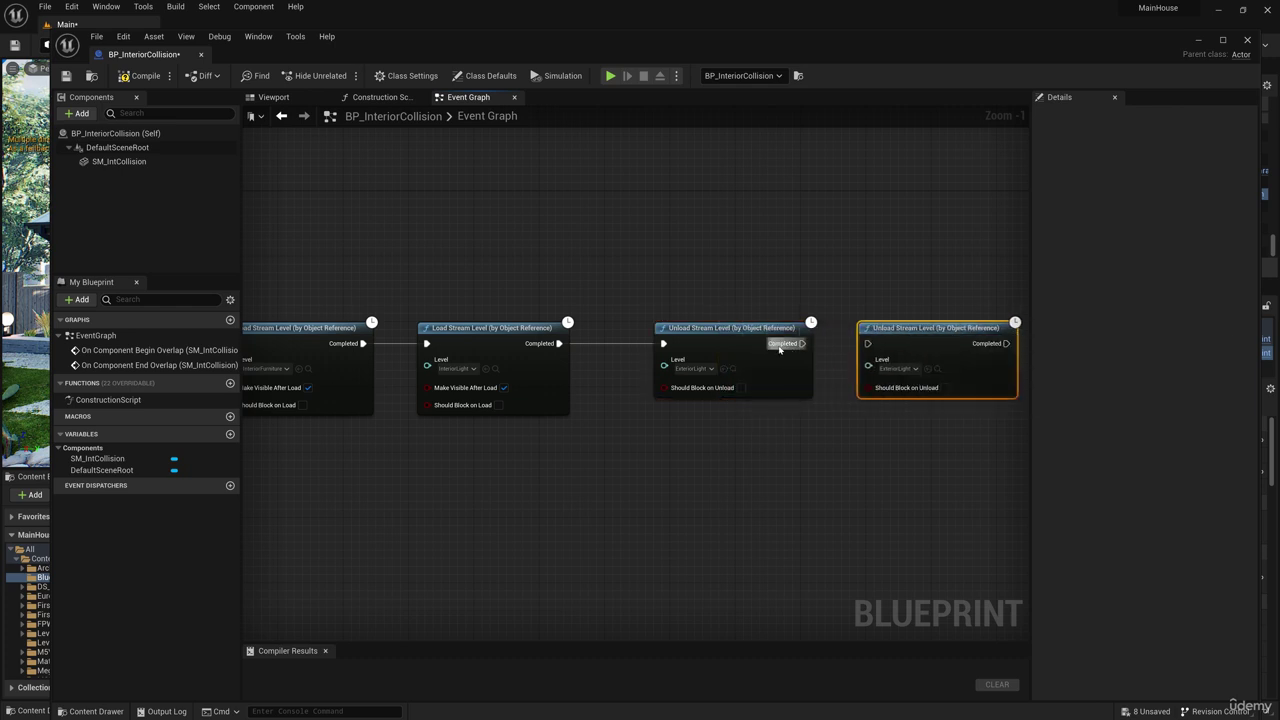
left_click_drag(802, 343, 868, 344)
right_click_drag(868, 344, 766, 380)
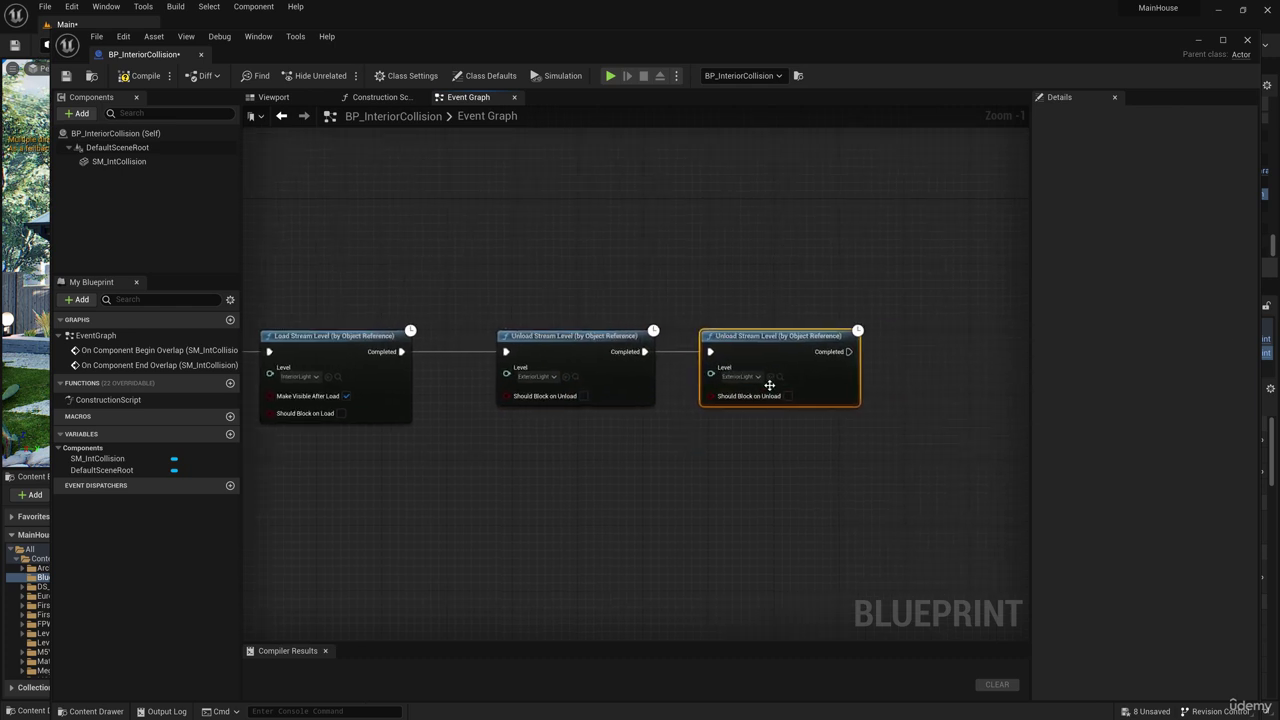
left_click(742, 377)
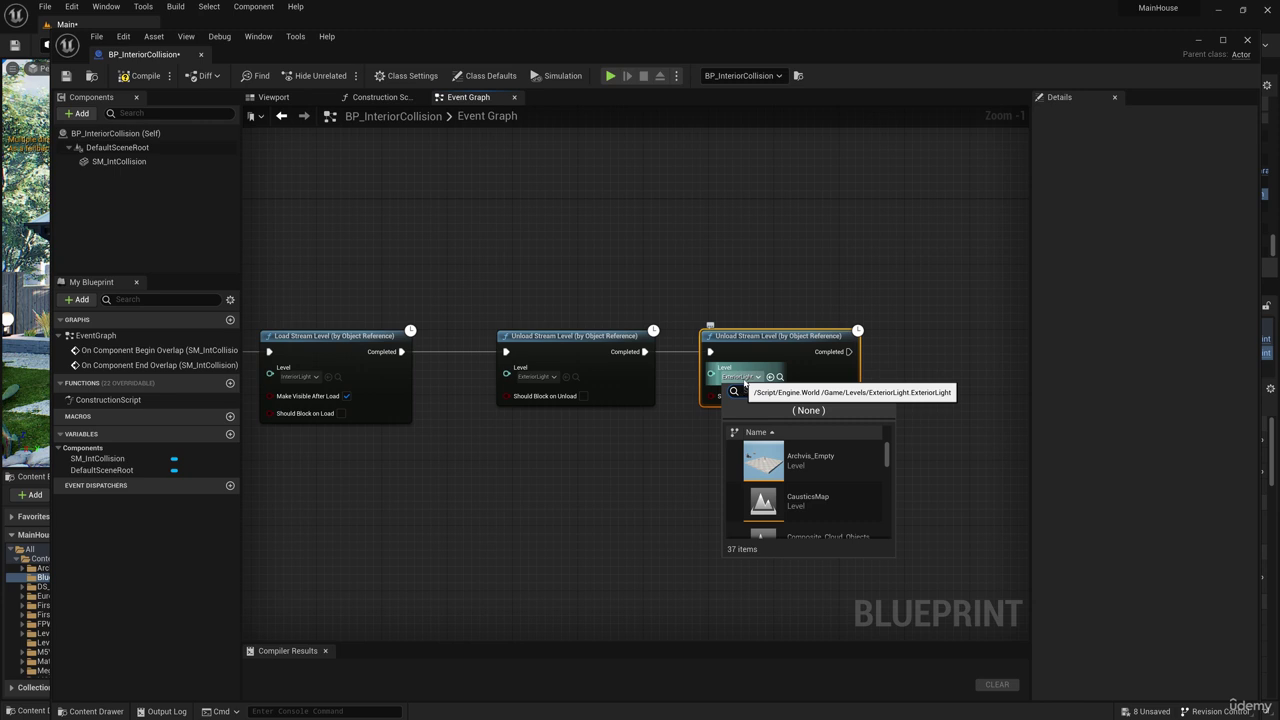
type("fire")
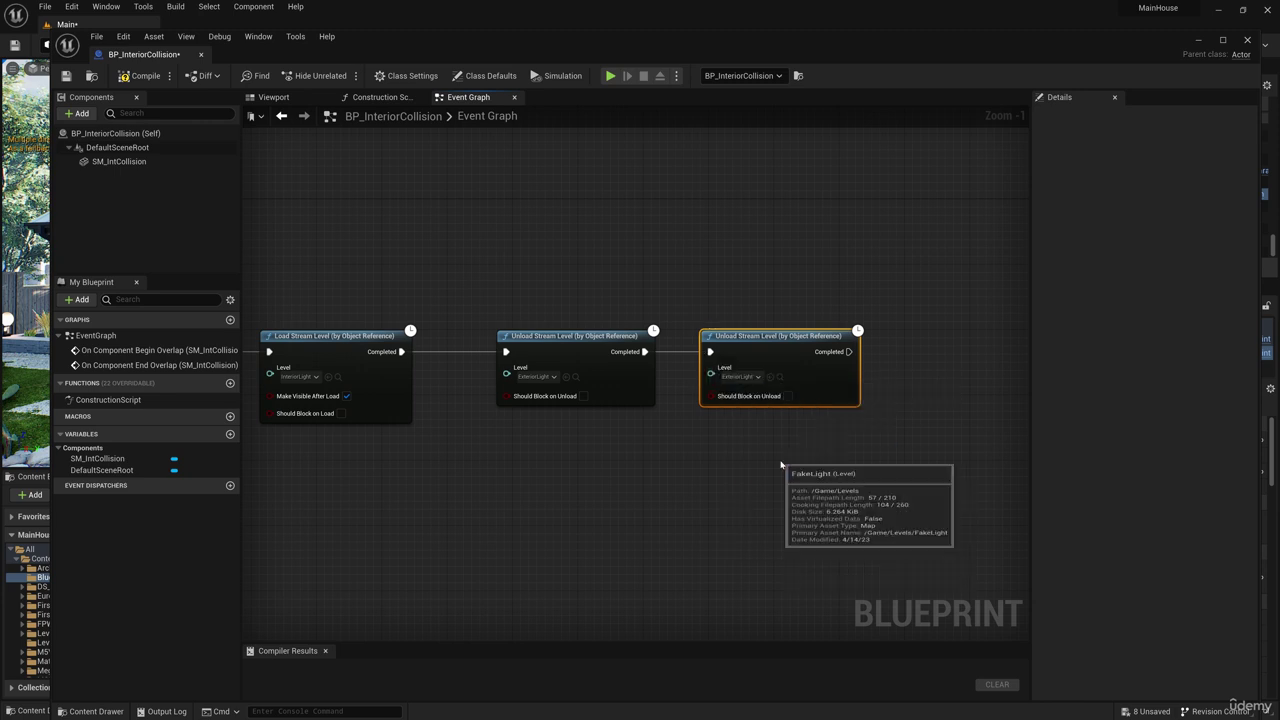
left_click(770, 461)
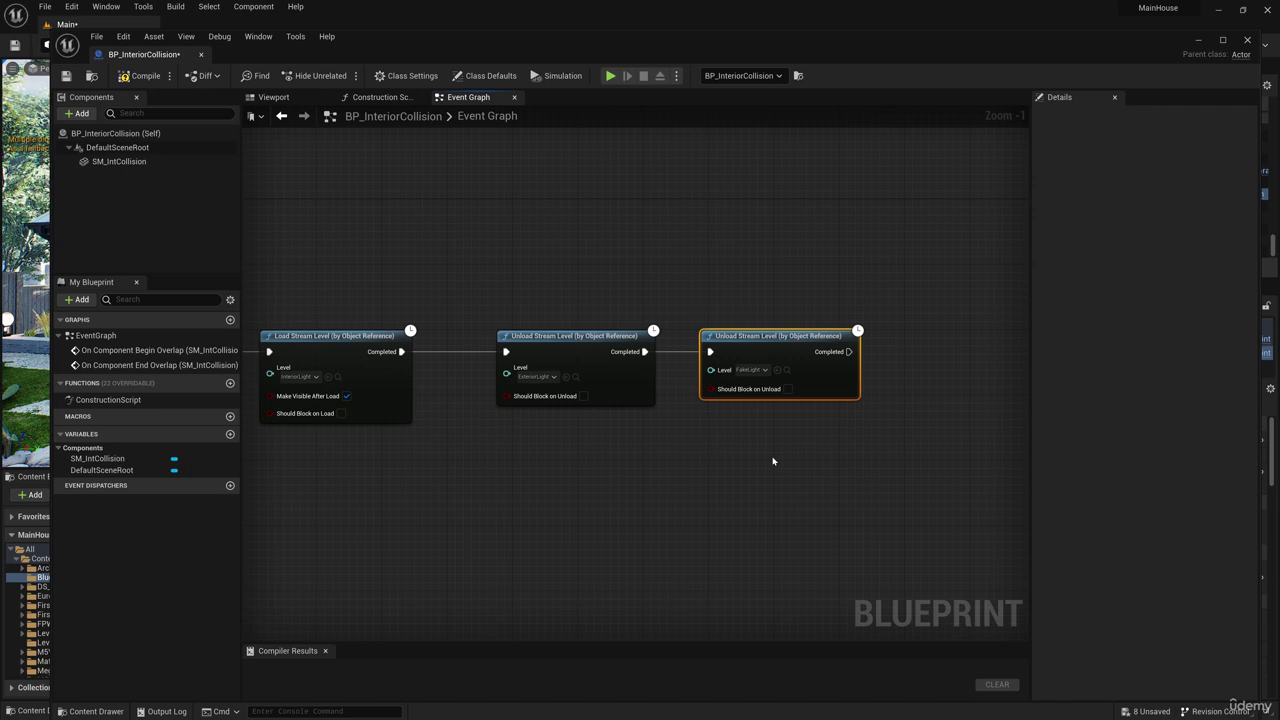
- Duplicate the FakeLight unload node, chain the copy after its Completed output, and set the copy's level to the fog level
scroll(655, 426, "down", 2)
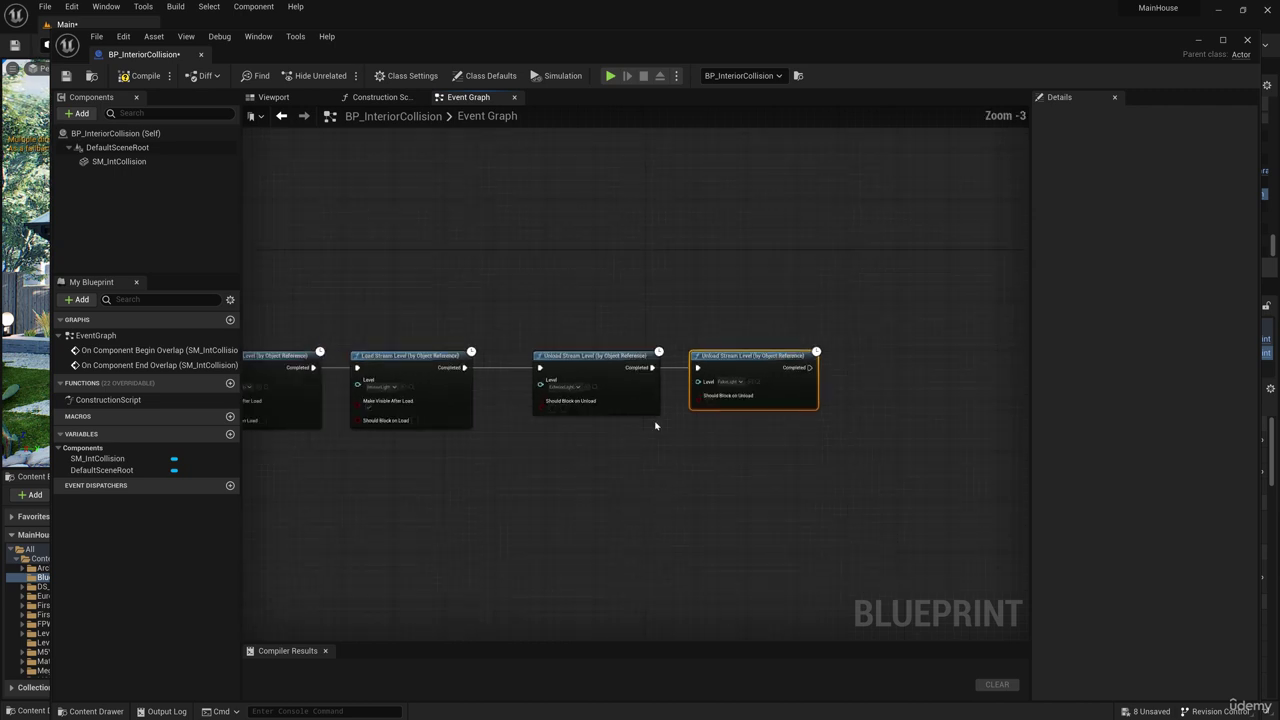
scroll(655, 426, "down", 2)
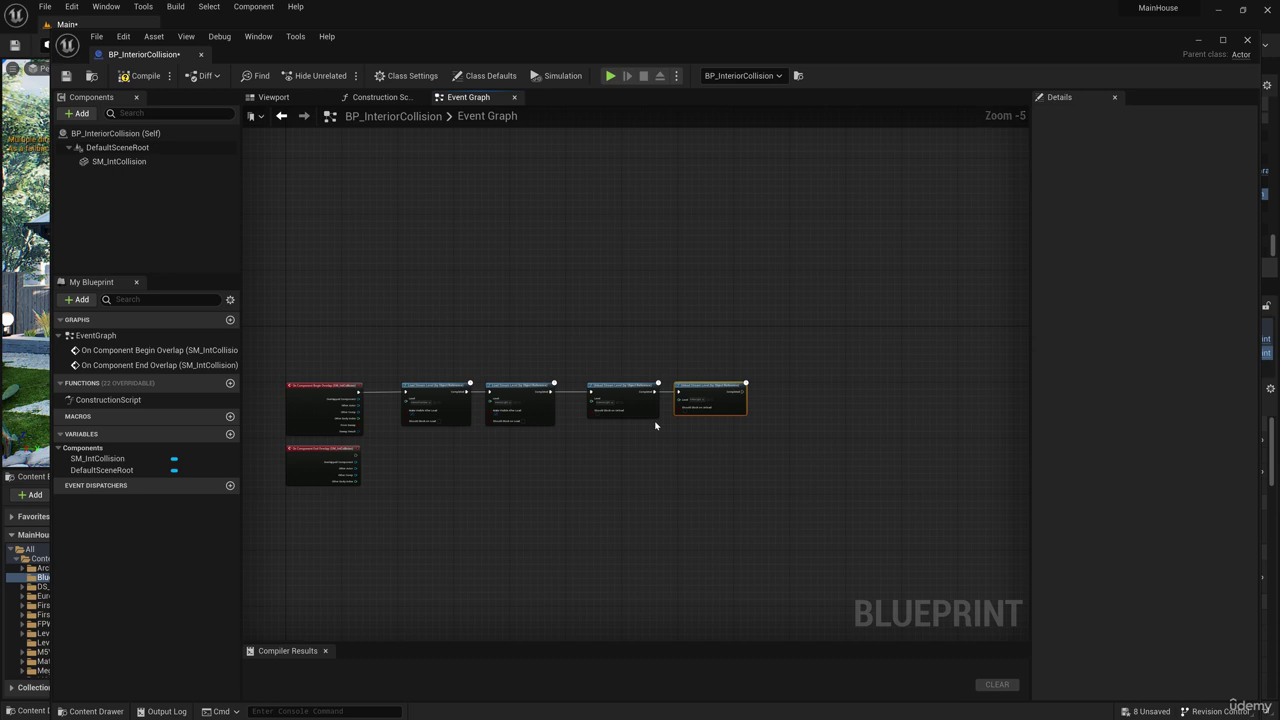
scroll(337, 412, "up", 2)
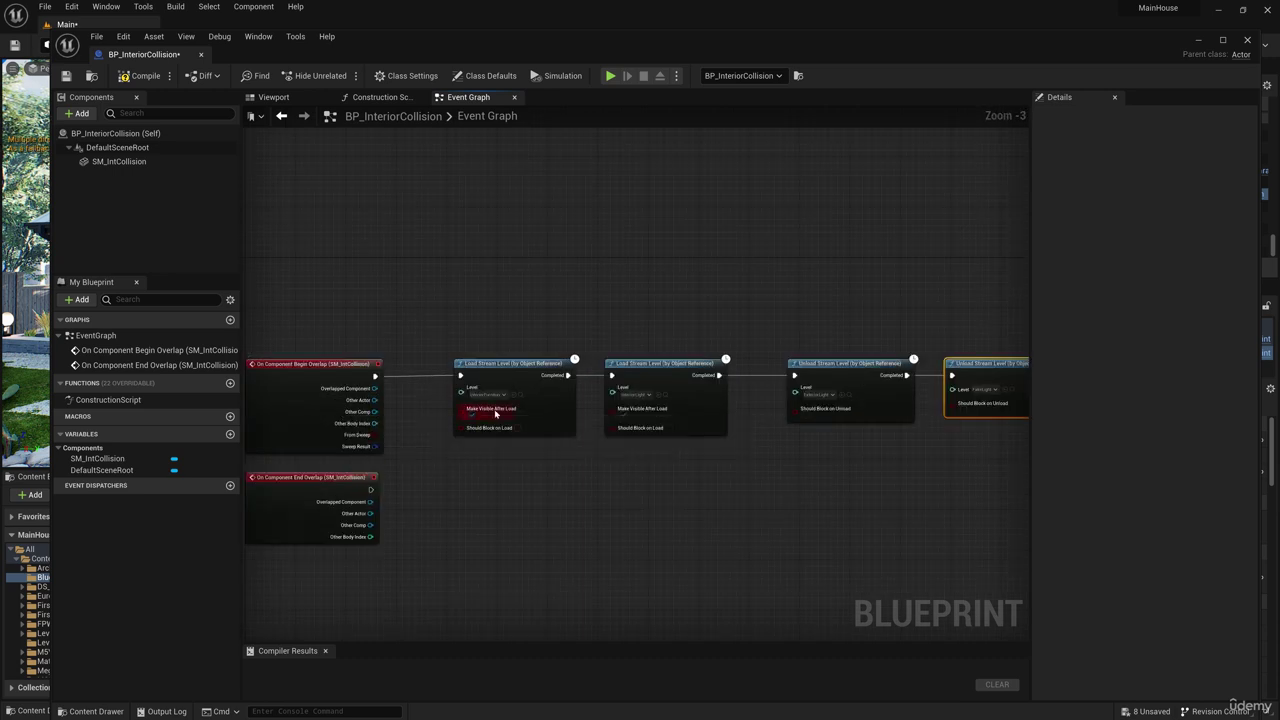
right_click_drag(807, 449, 469, 449)
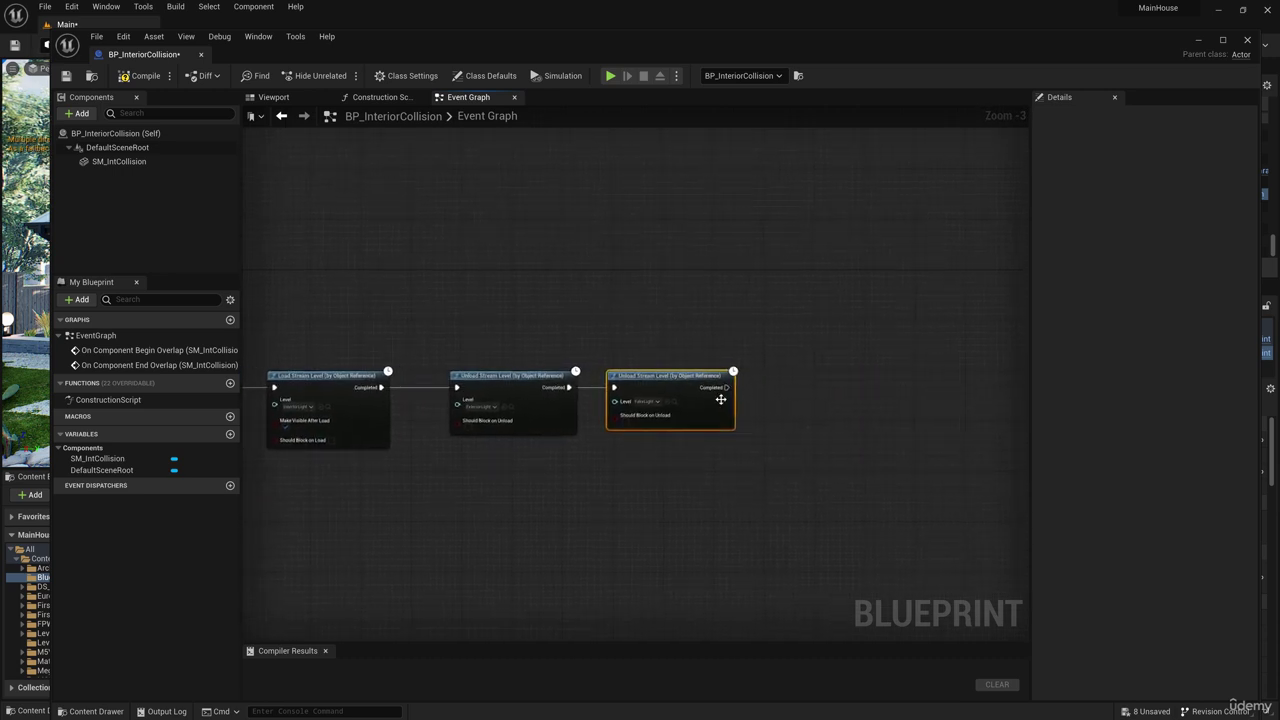
key("ctrl+d")
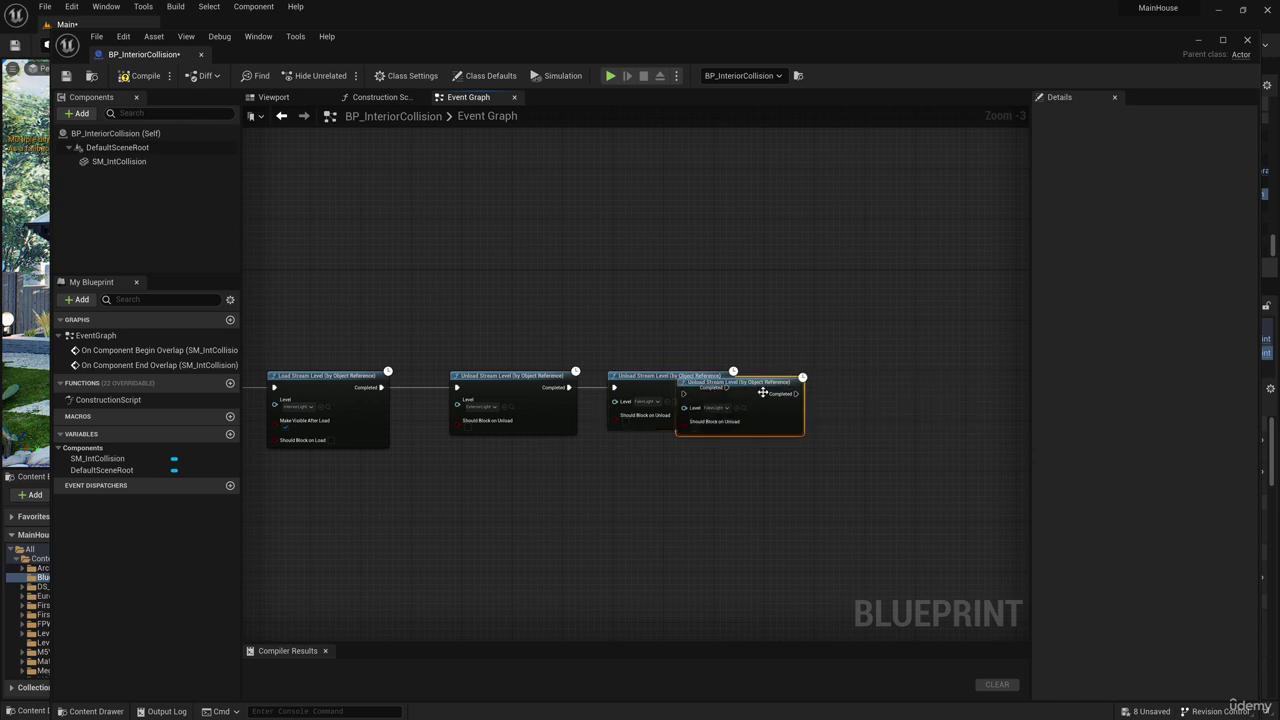
left_click_drag(765, 392, 854, 367)
left_click_drag(726, 387, 814, 375)
left_click(820, 402)
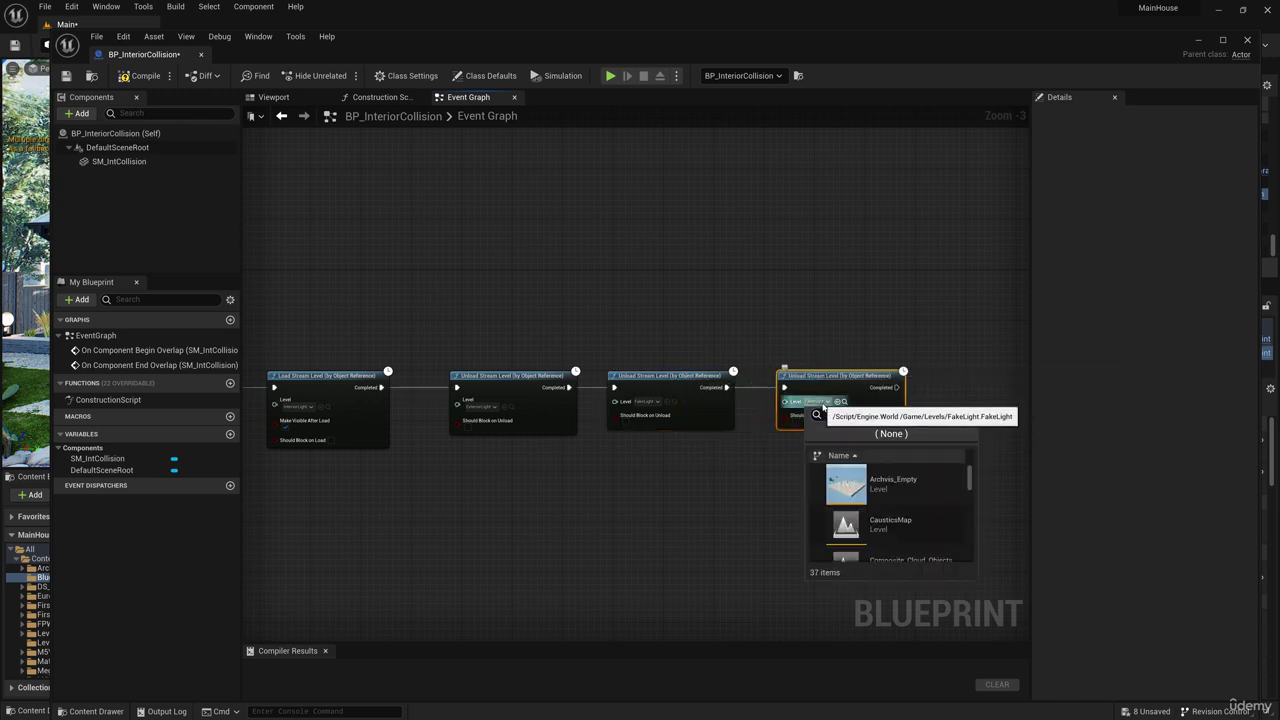
type("fog")
left_click(869, 475)
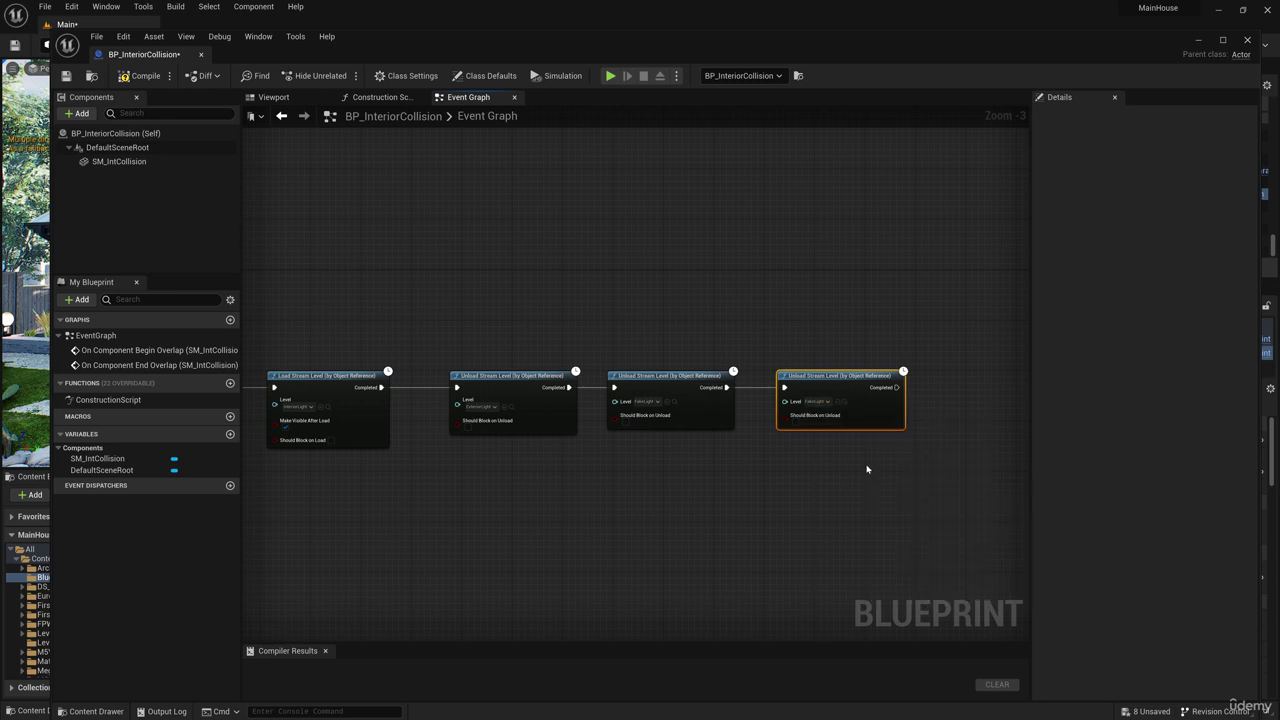
- Add a Load Stream Level (by Object Reference) node connected to the On Component End Overlap event of SM_IntCollision
key("Home")
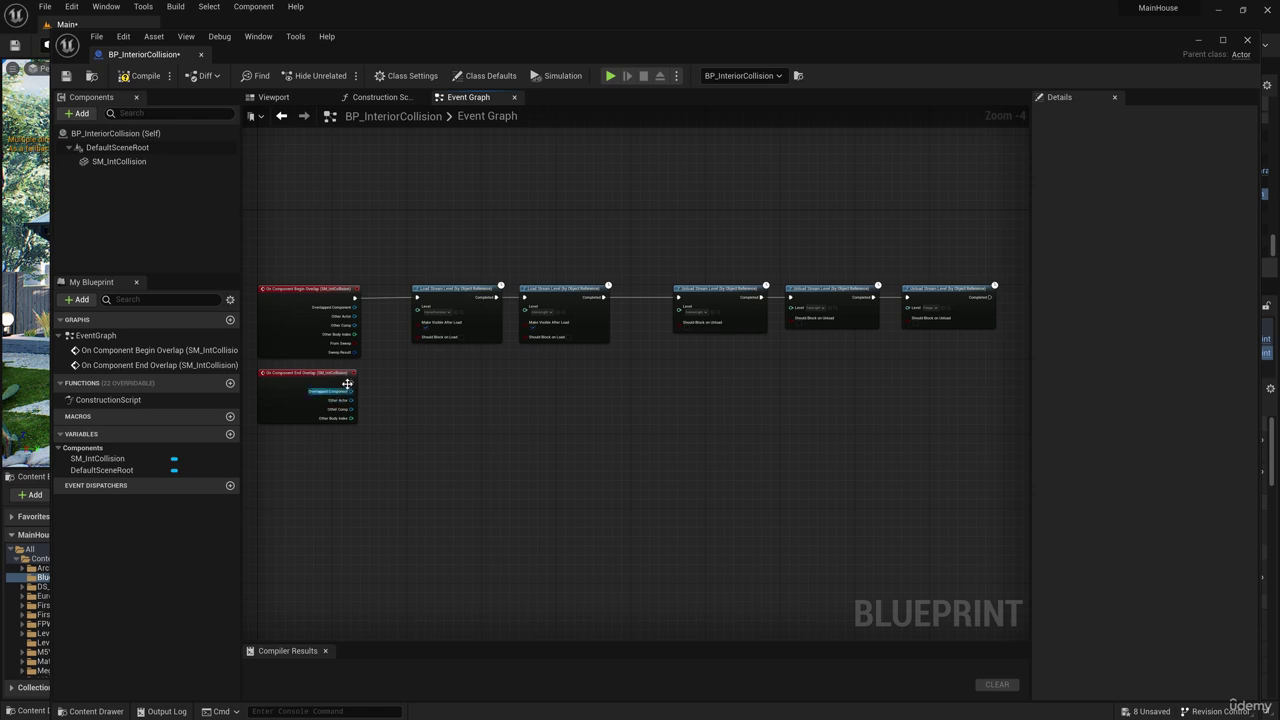
left_click_drag(351, 382, 411, 385)
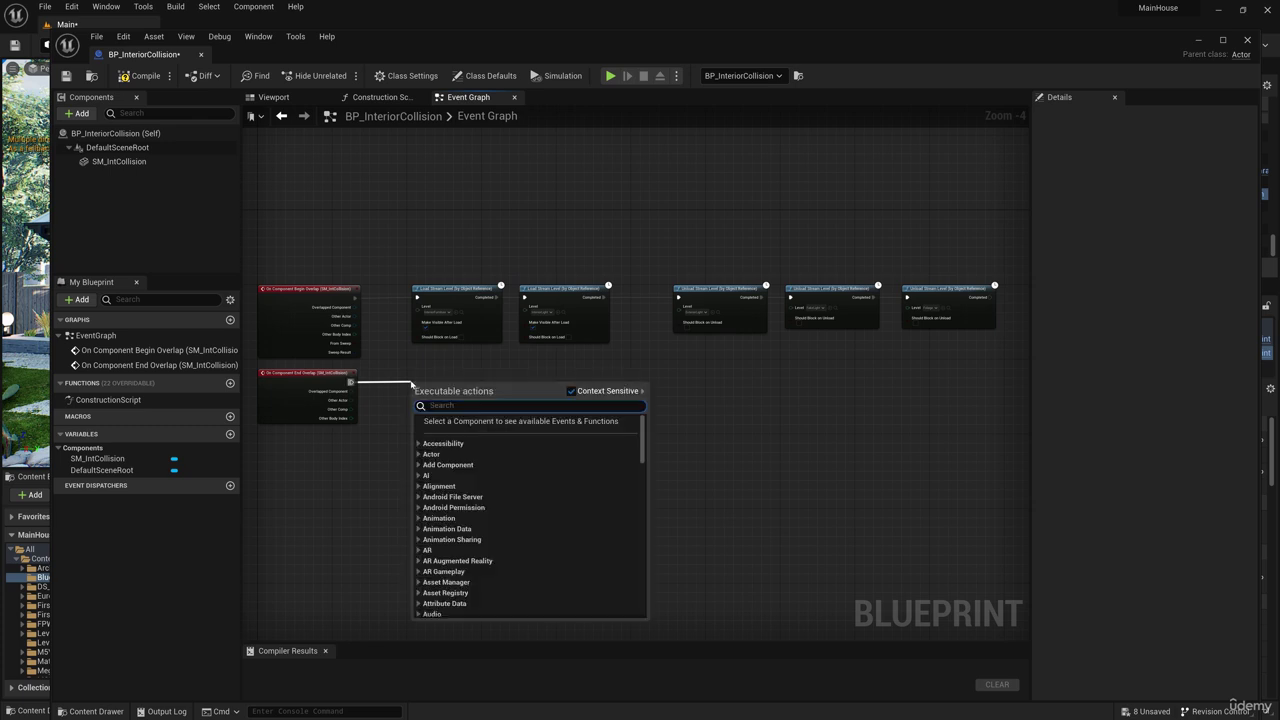
type("load")
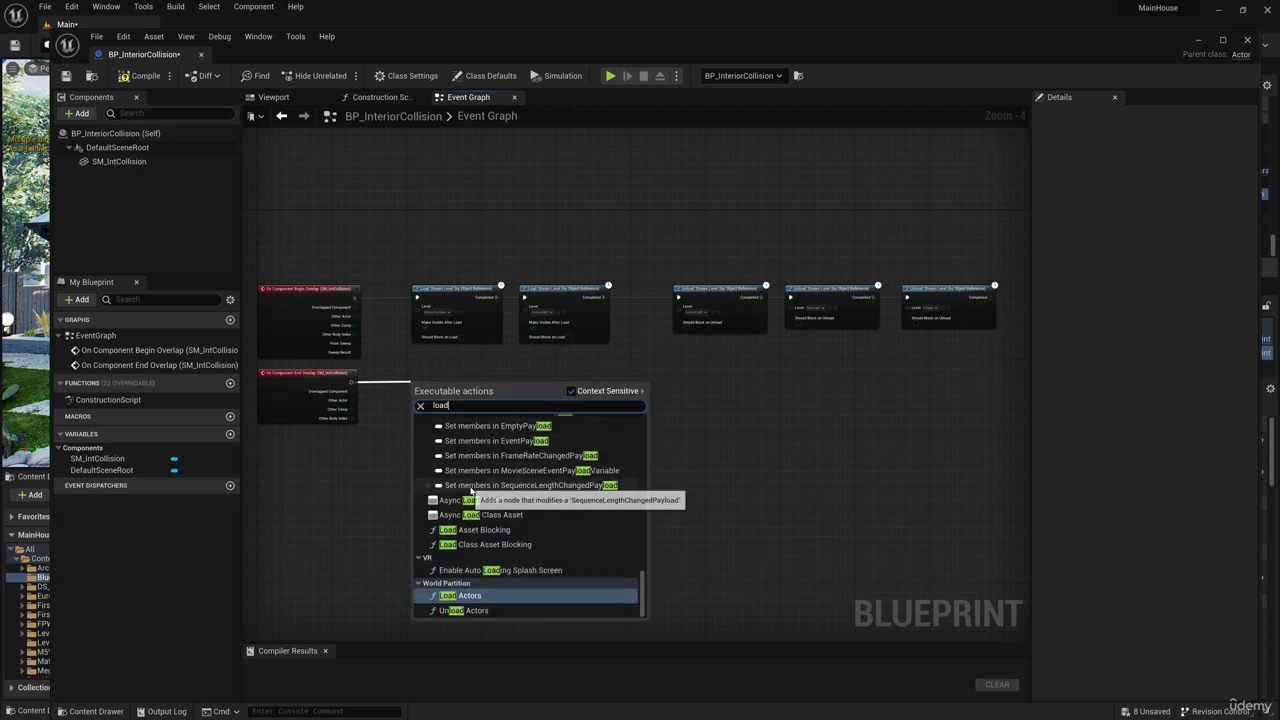
type(" str")
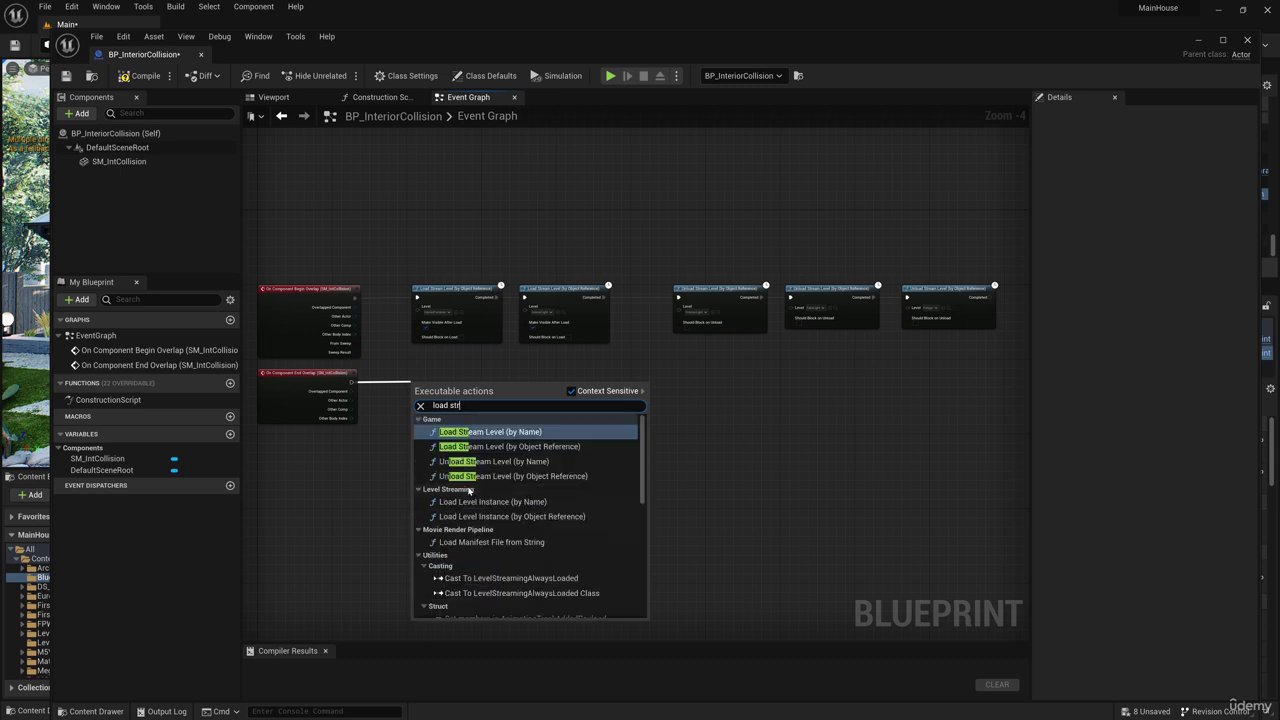
left_click(507, 446)
left_click_drag(445, 380, 443, 376)
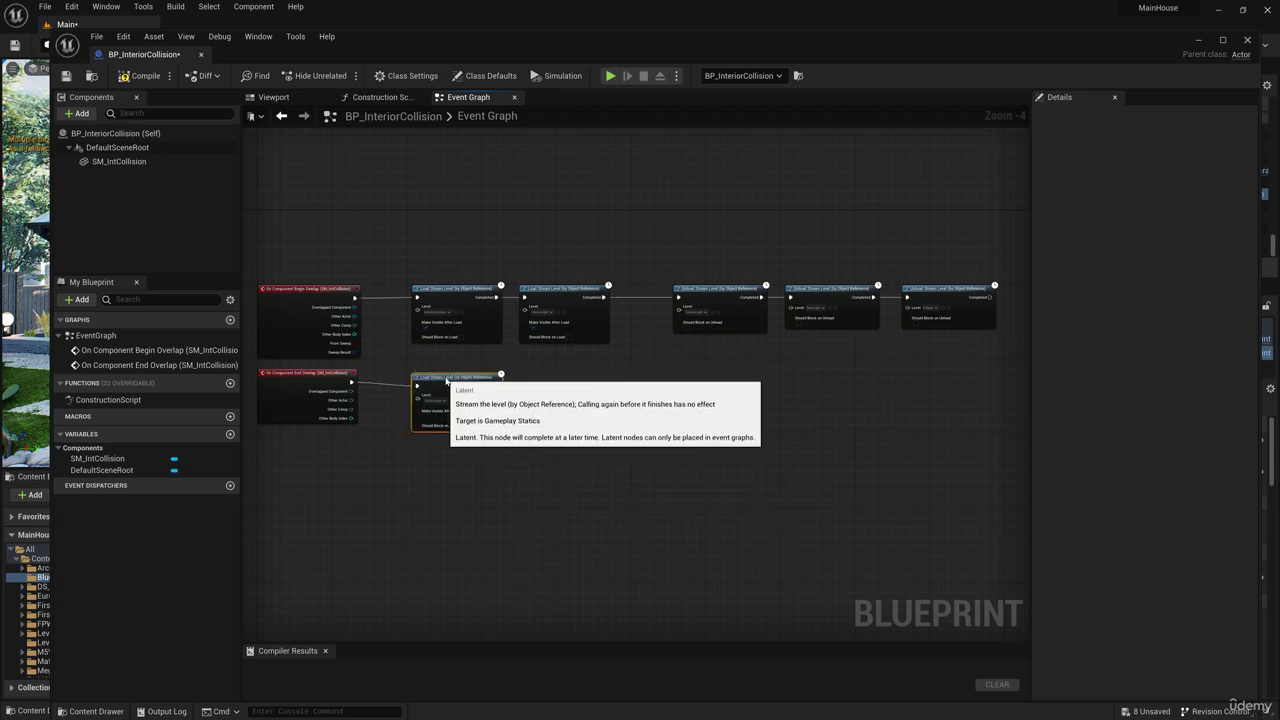
scroll(443, 376, "up", 1)
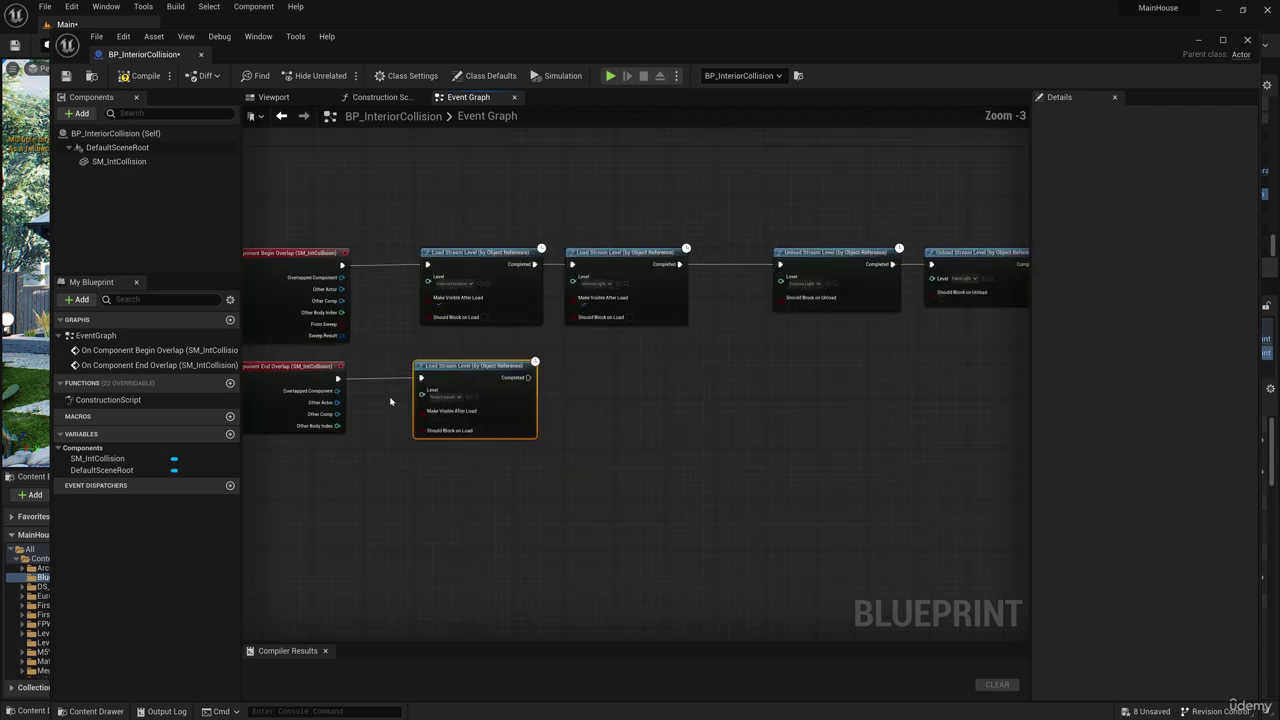
left_click(443, 398)
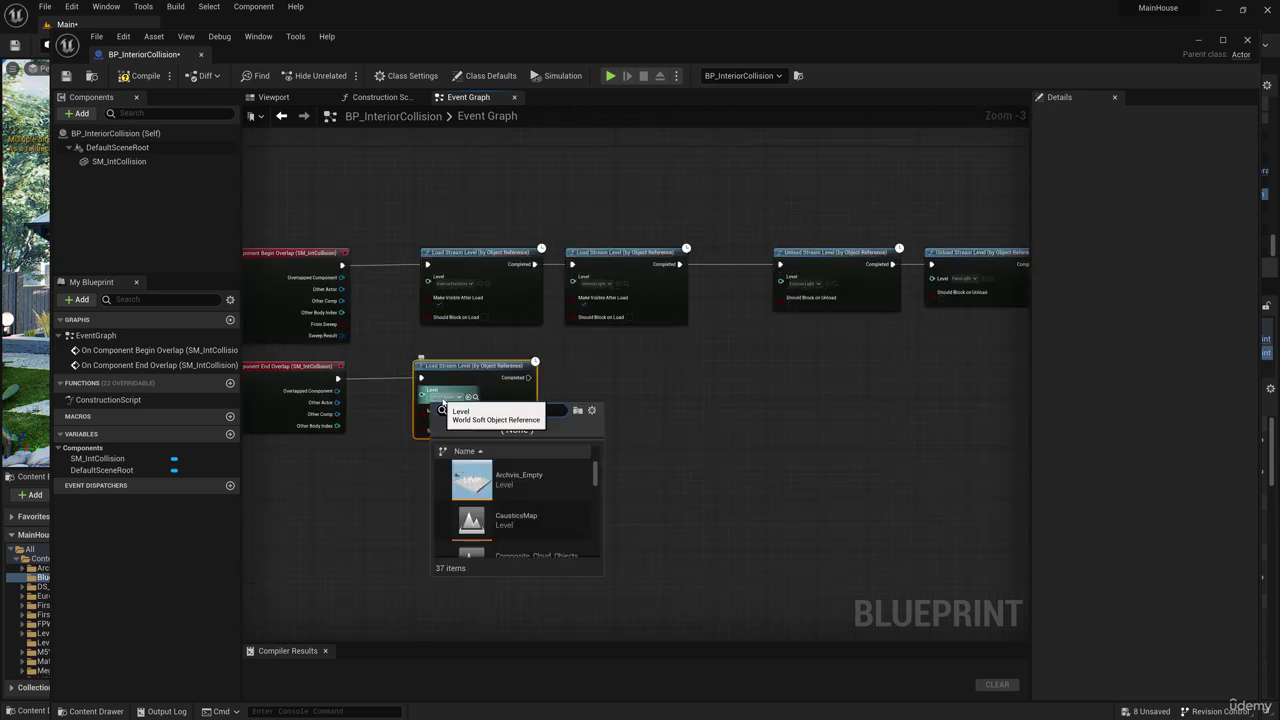
type("inter")
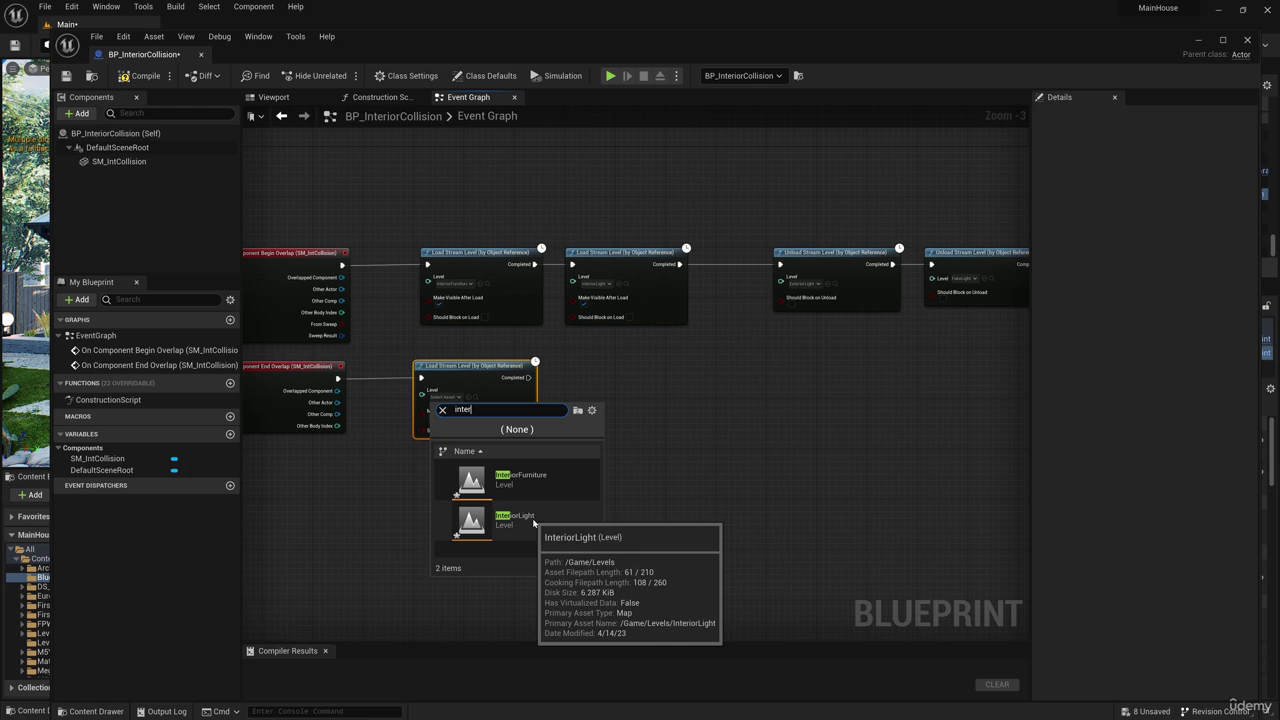
left_click(533, 517)
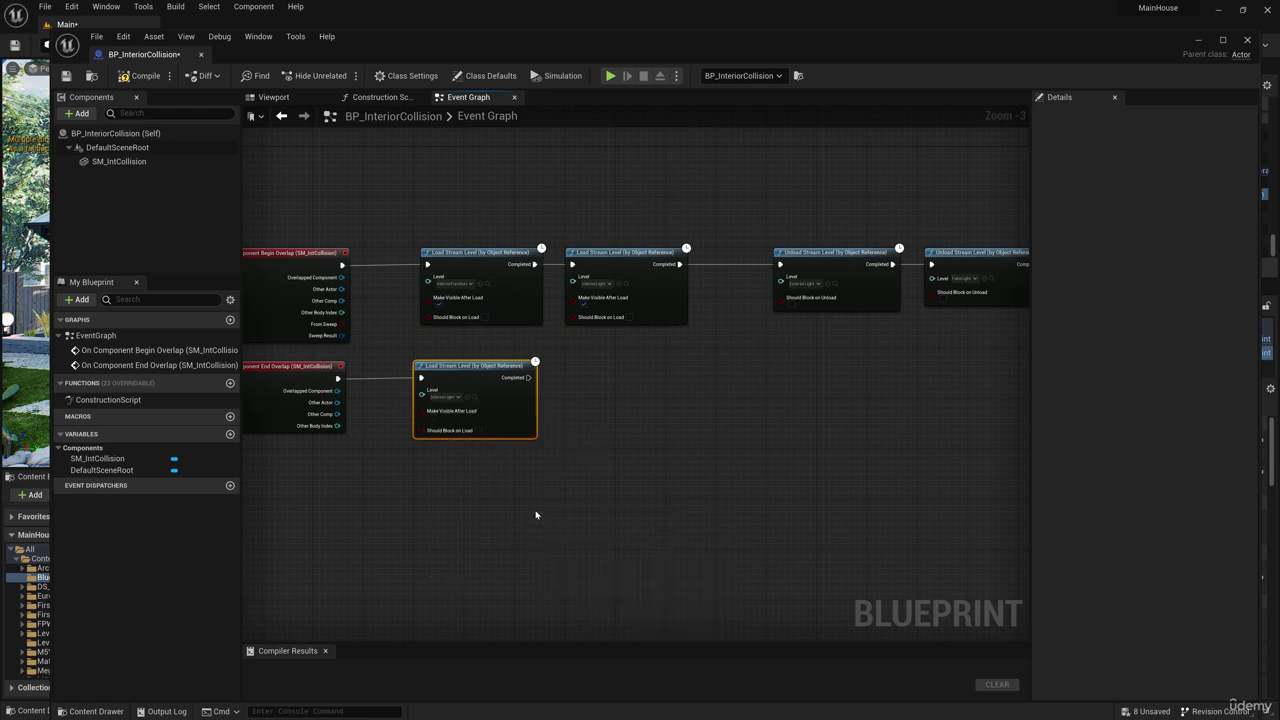
- Set the end overlap load node's level to ExteriorLight and enable Make Visible After Load
left_click(443, 398)
type("e")
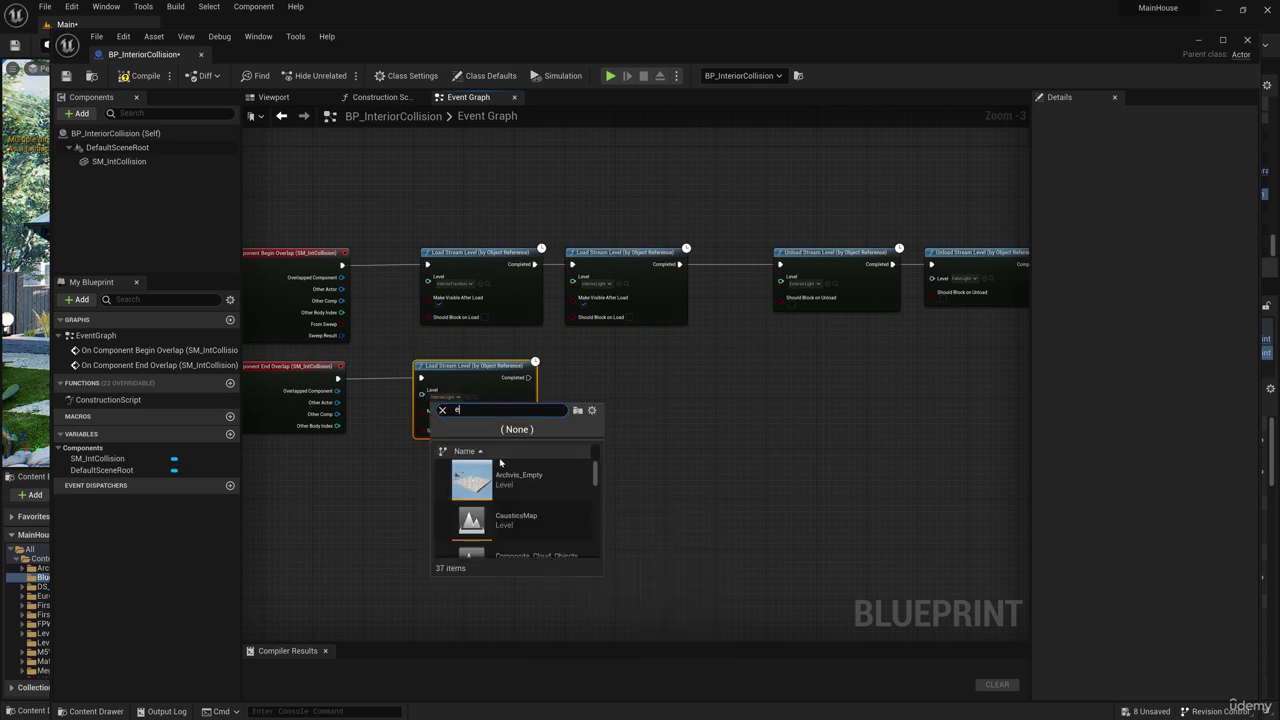
type("xter")
left_click(500, 475)
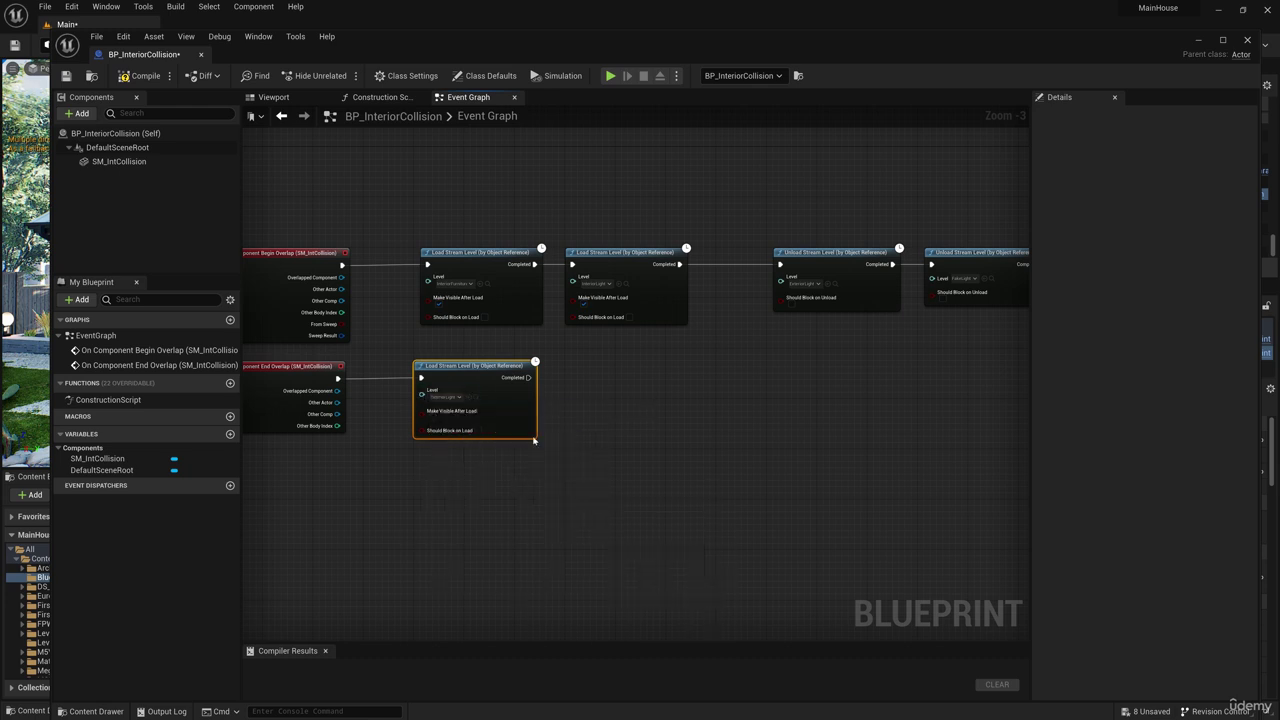
left_click(433, 418)
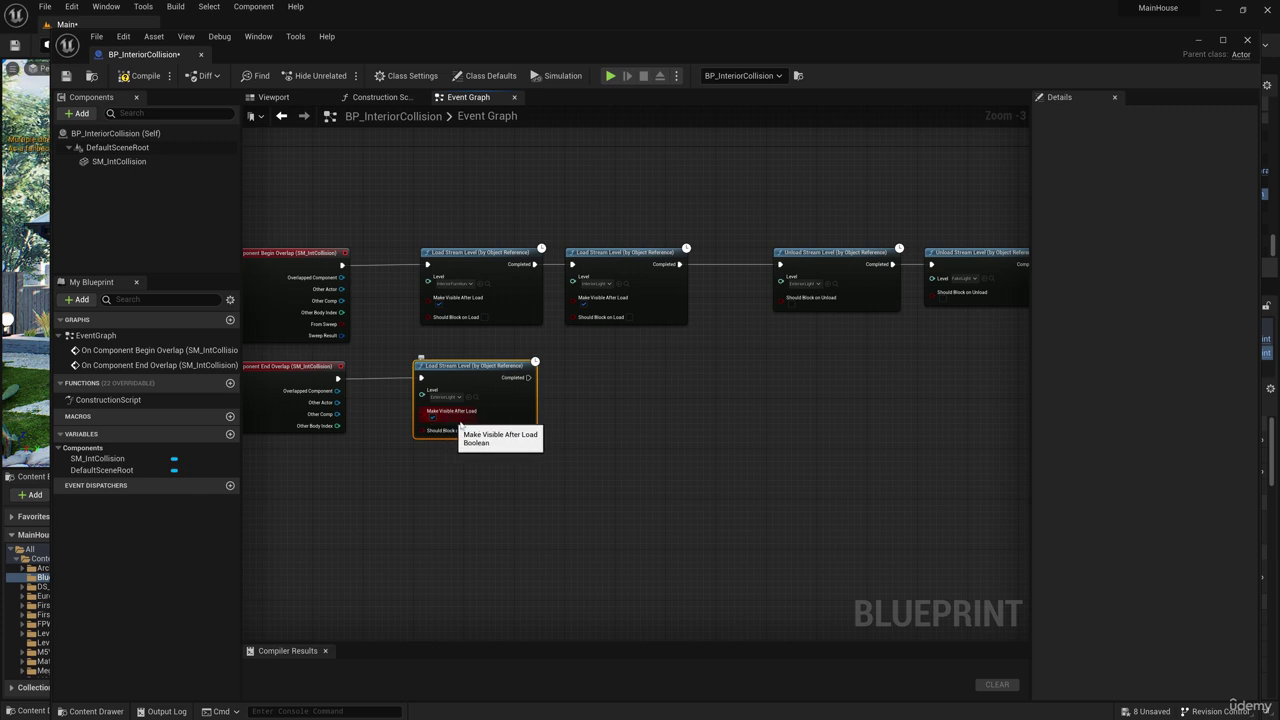
- Duplicate the ExteriorLight load node, chain the copy after its Completed output, and set the copy's level to FakeLight
key("ctrl+d")
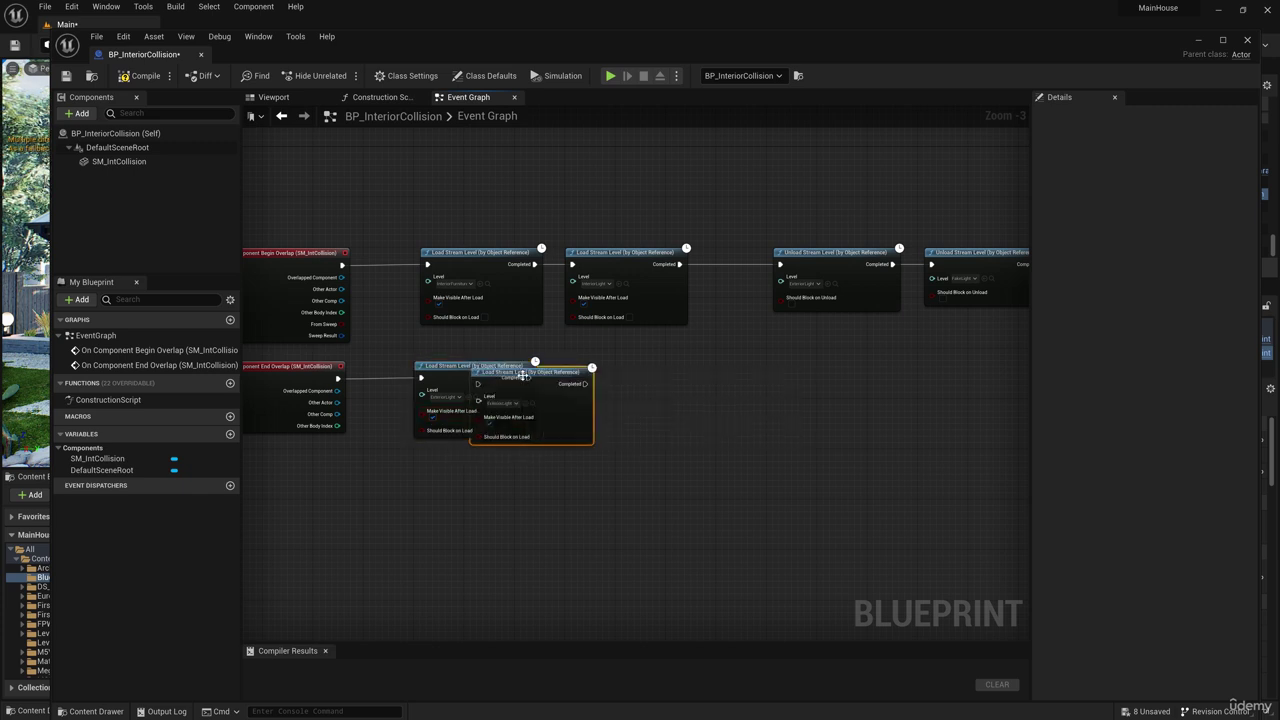
left_click_drag(525, 370, 621, 371)
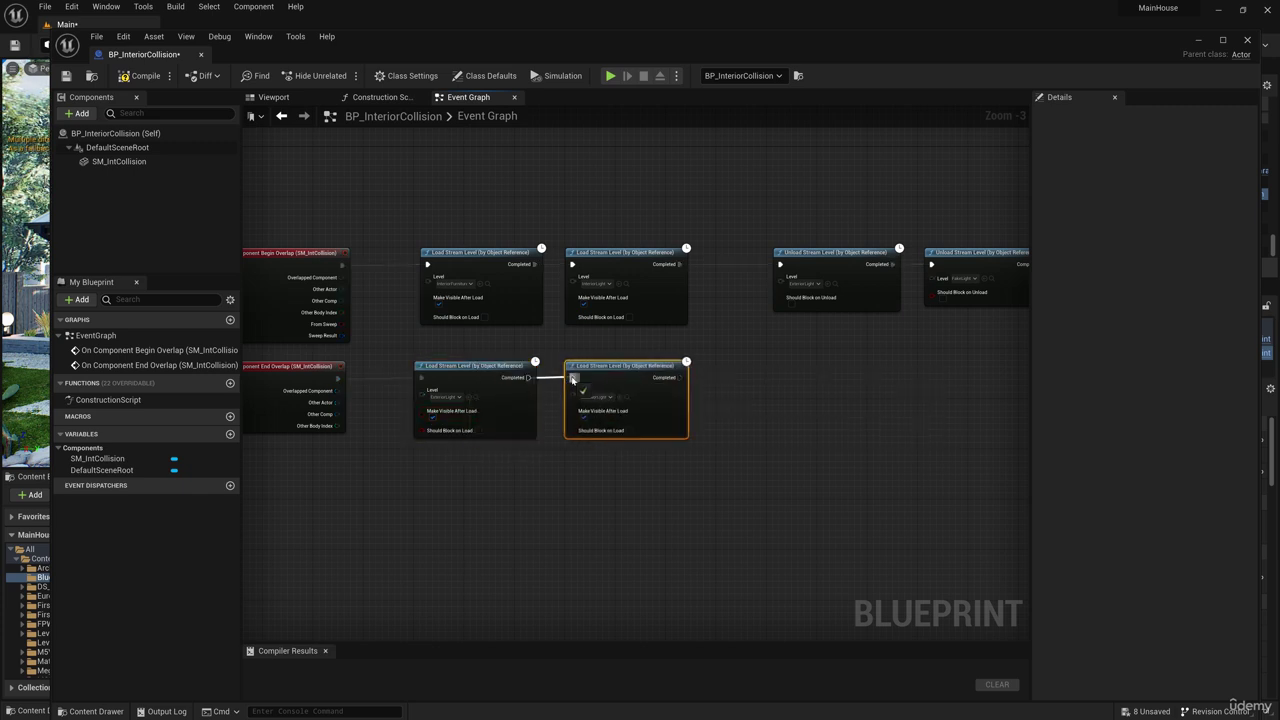
left_click(596, 397)
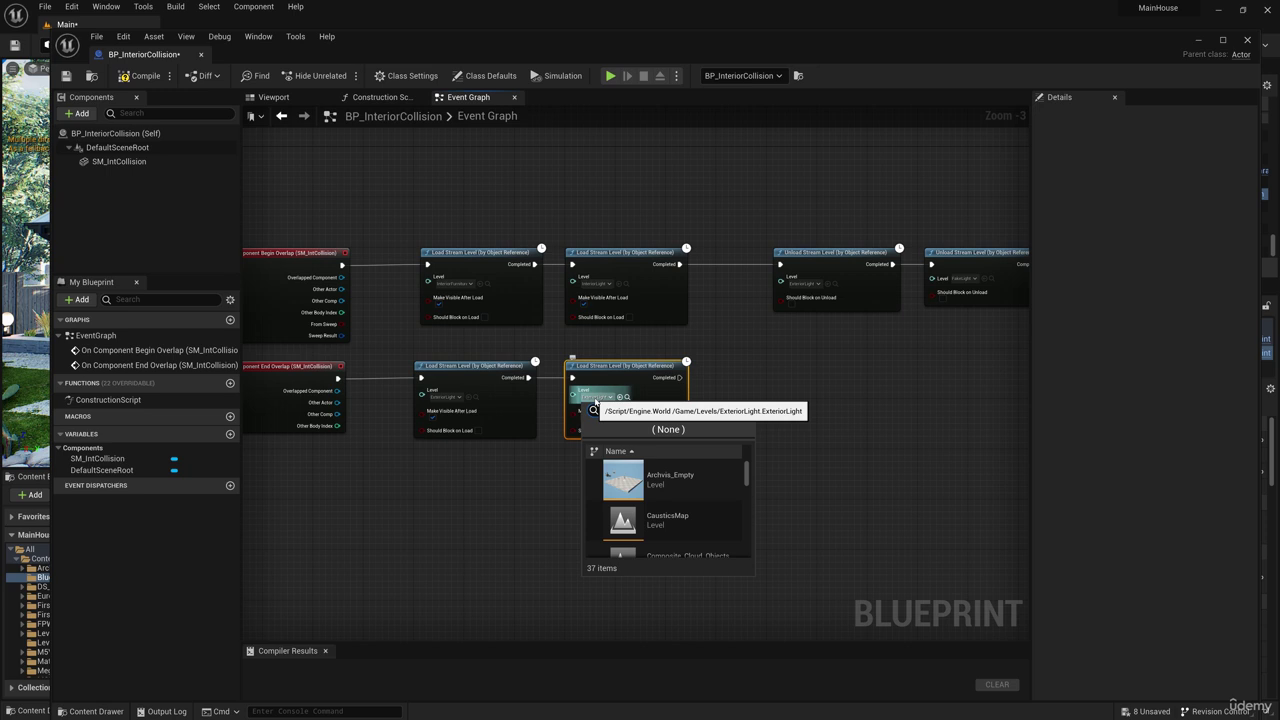
type("fake")
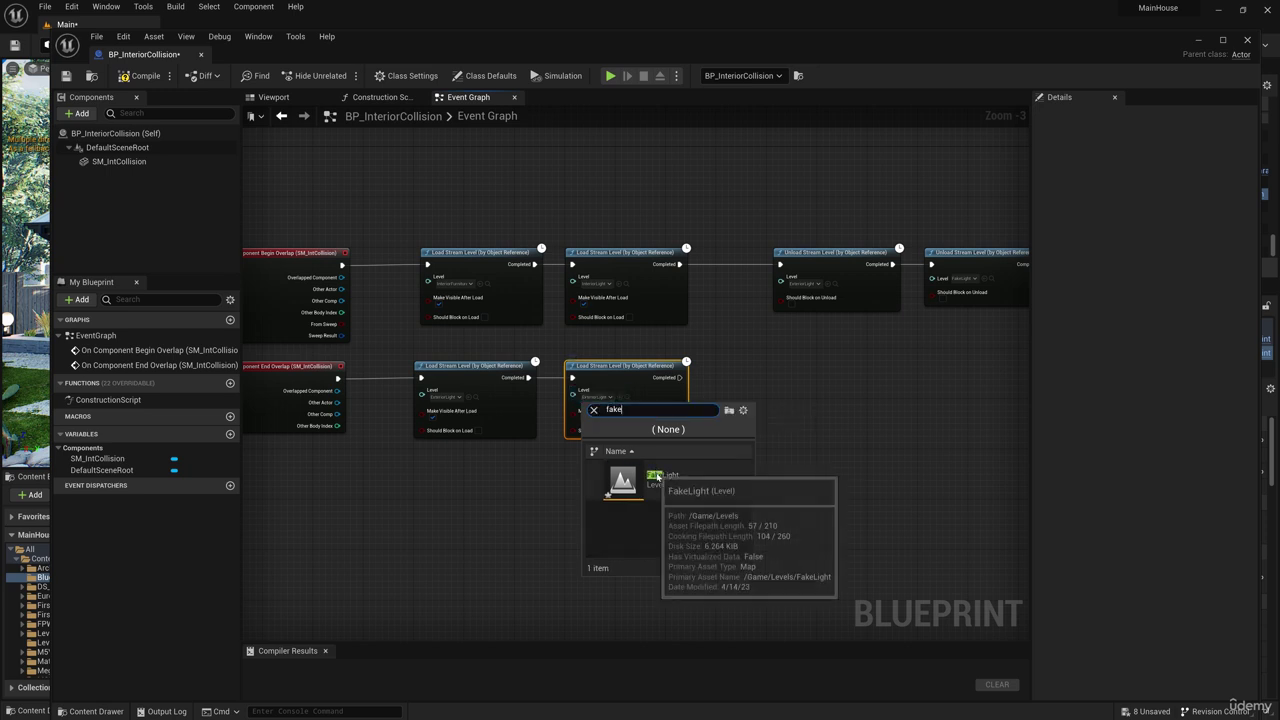
left_click(654, 475)
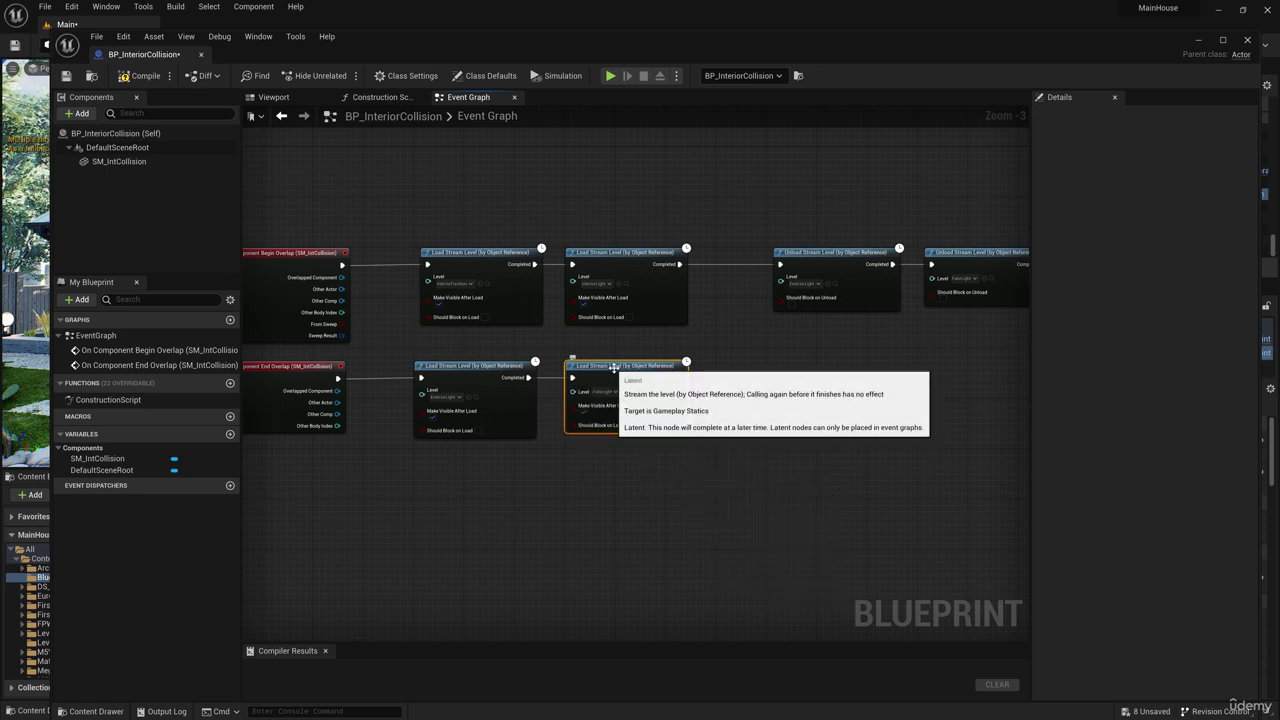
- Duplicate the FakeLight load node, chain the copy after its Completed output, and set the copy's level to Foliage
key("ctrl+w")
left_click_drag(646, 370, 766, 369)
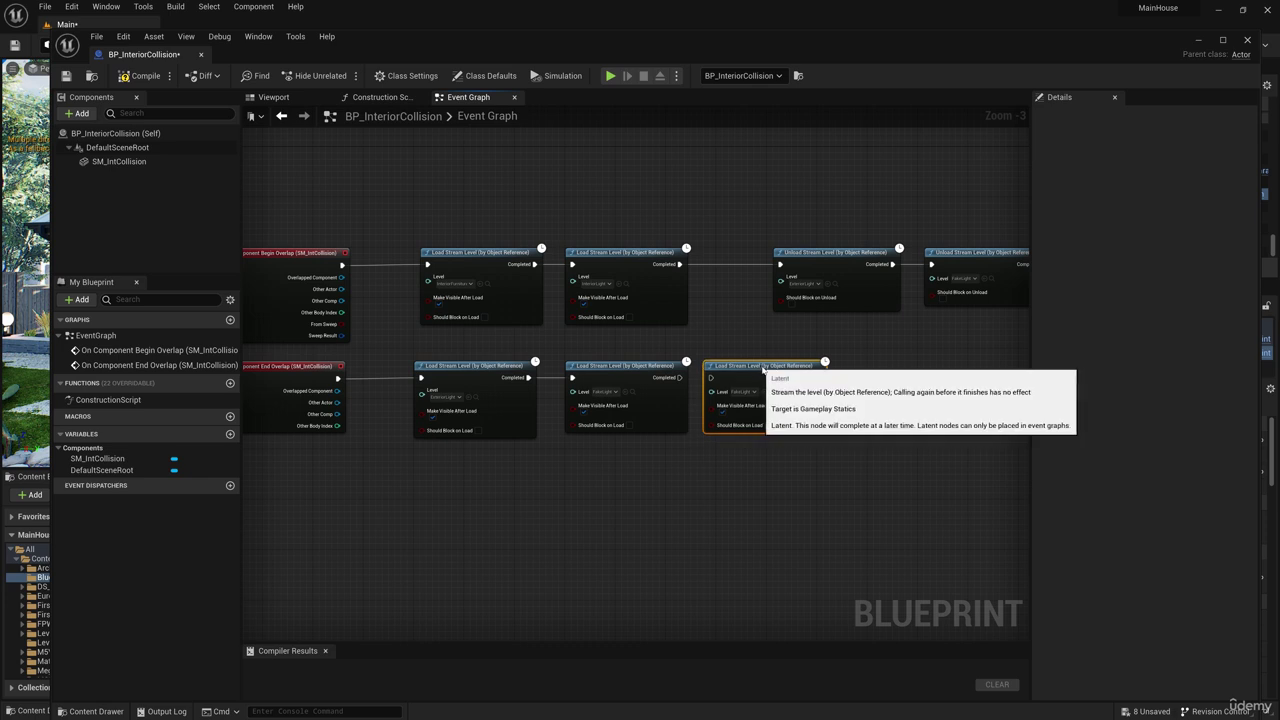
left_click(741, 392)
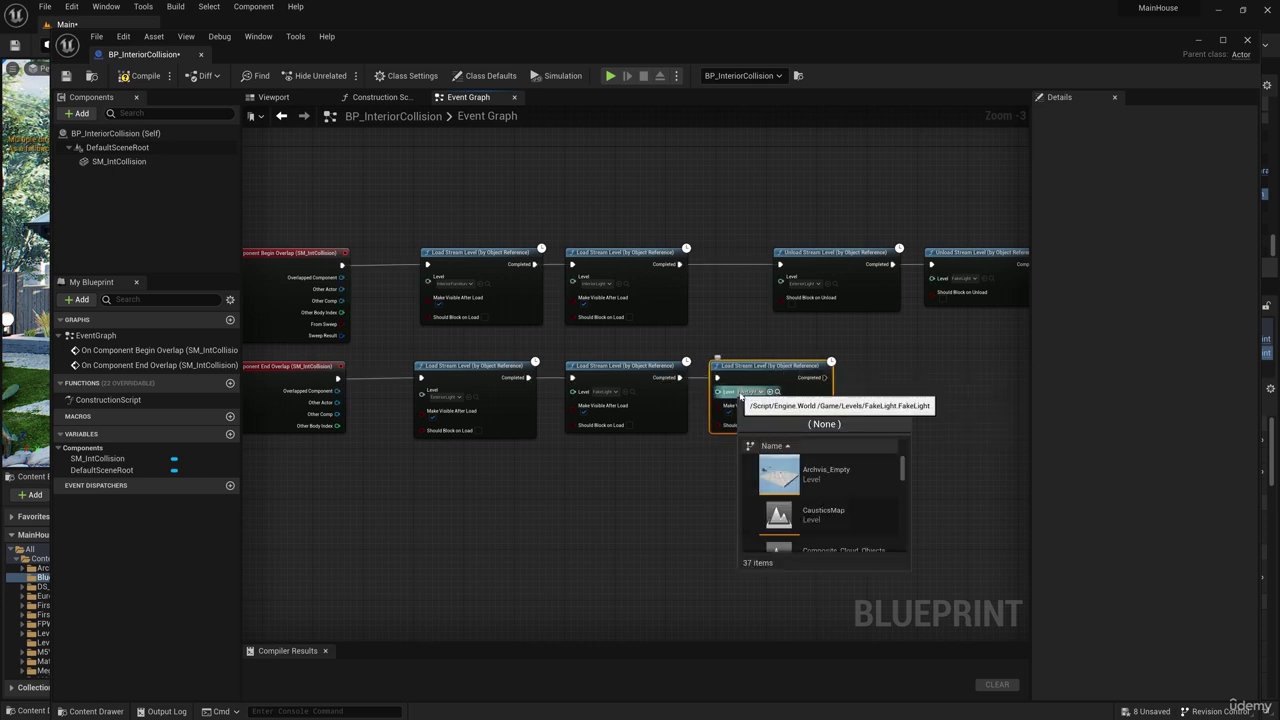
type("fa")
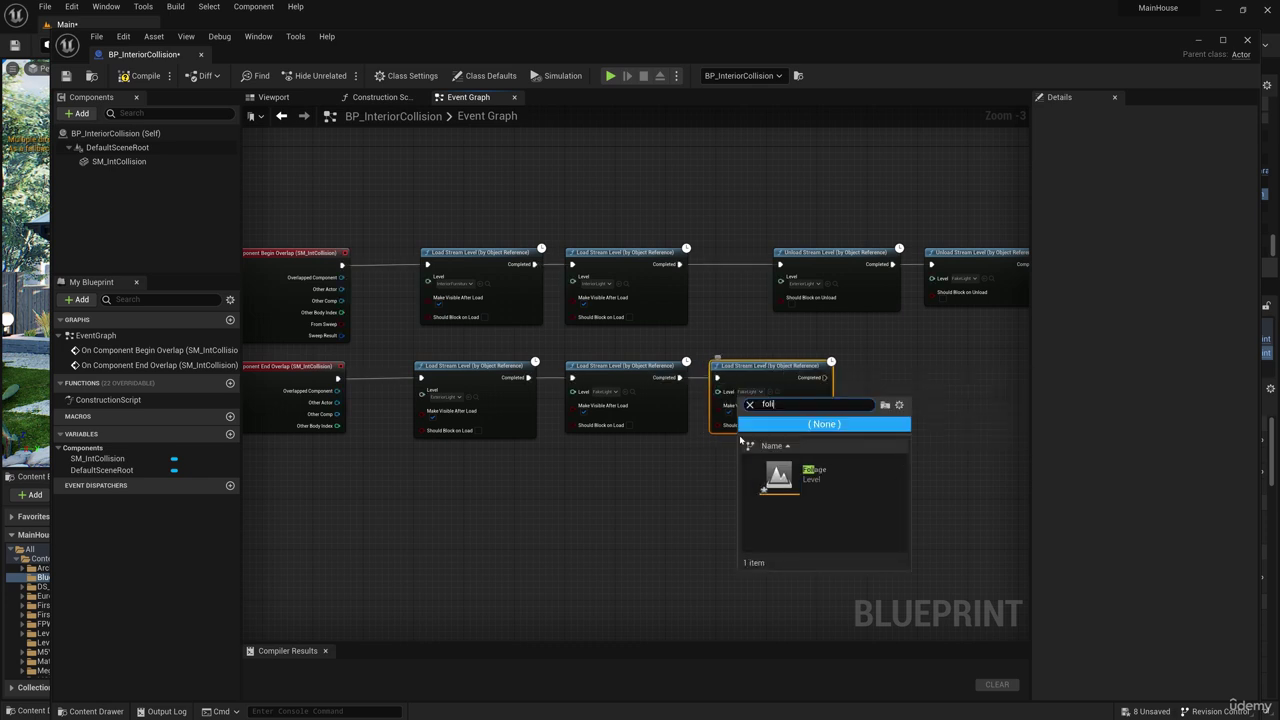
left_click(800, 466)
left_click(742, 476)
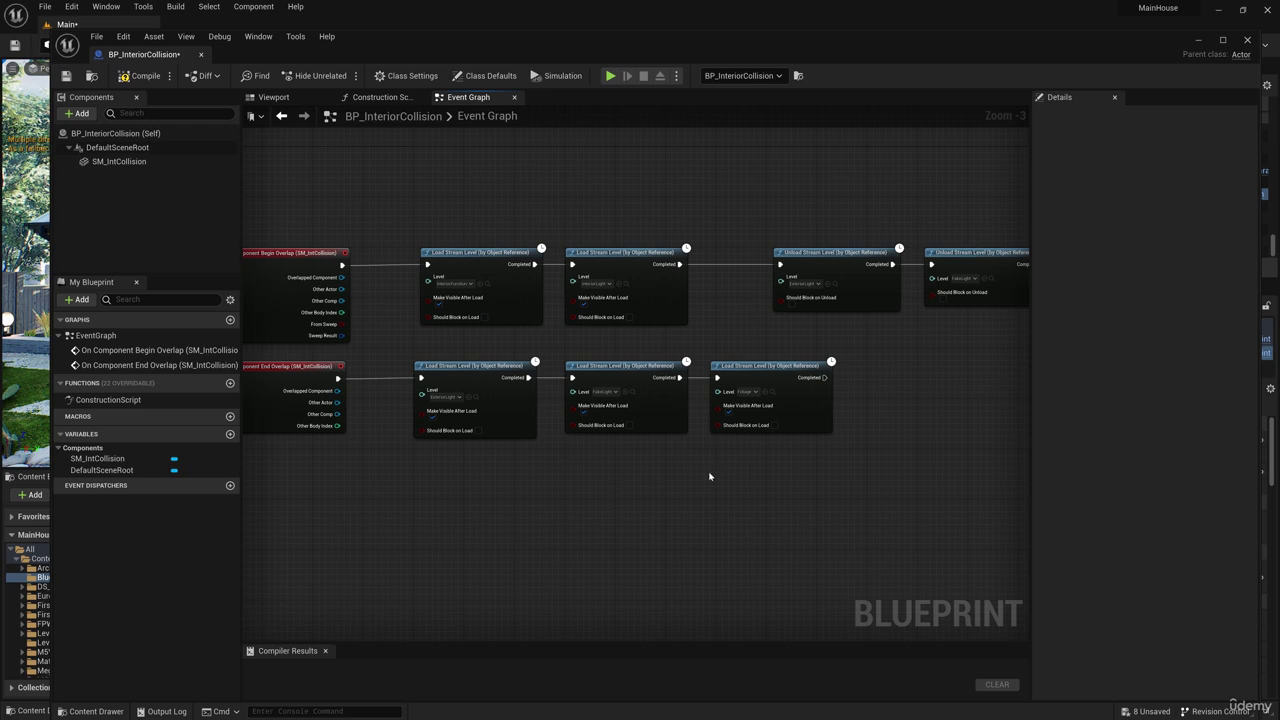
- Copy the FakeLight unload node from the begin overlap chain, connect it after the Foliage load node, and set its level to InteriorFurniture
right_click_drag(595, 478, 551, 486)
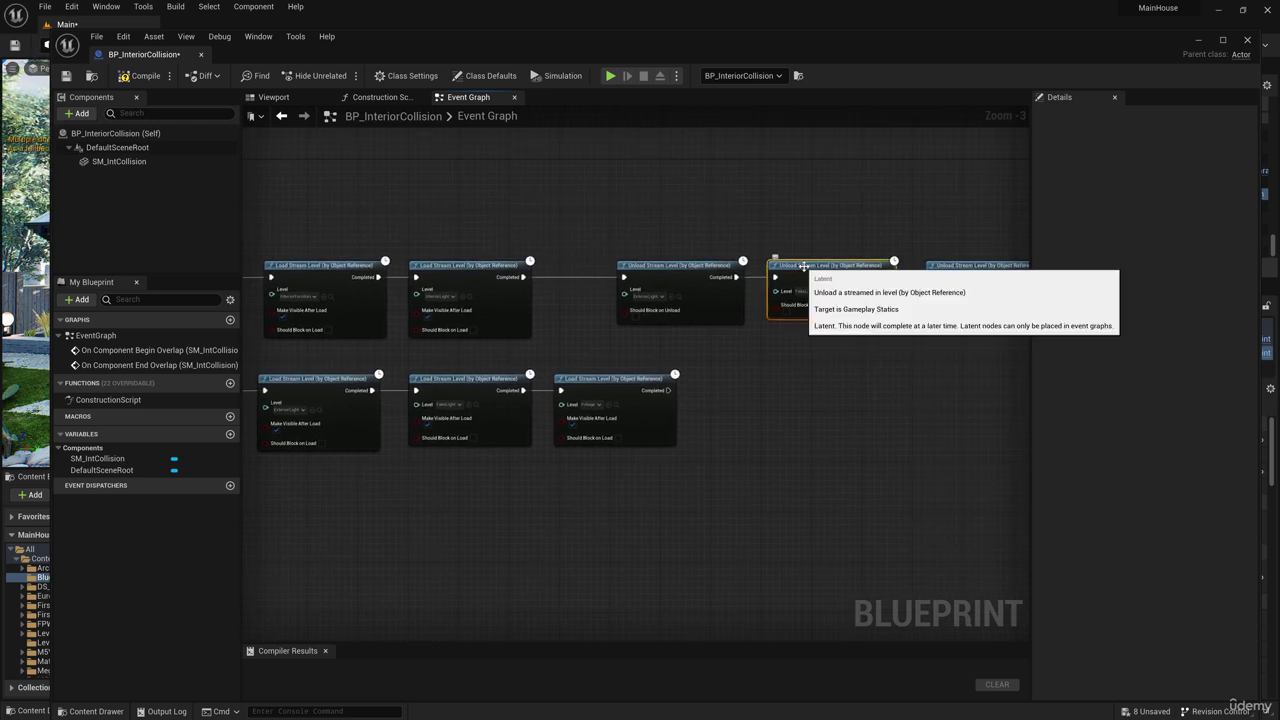
key("ctrl+v")
left_click_drag(870, 270, 782, 384)
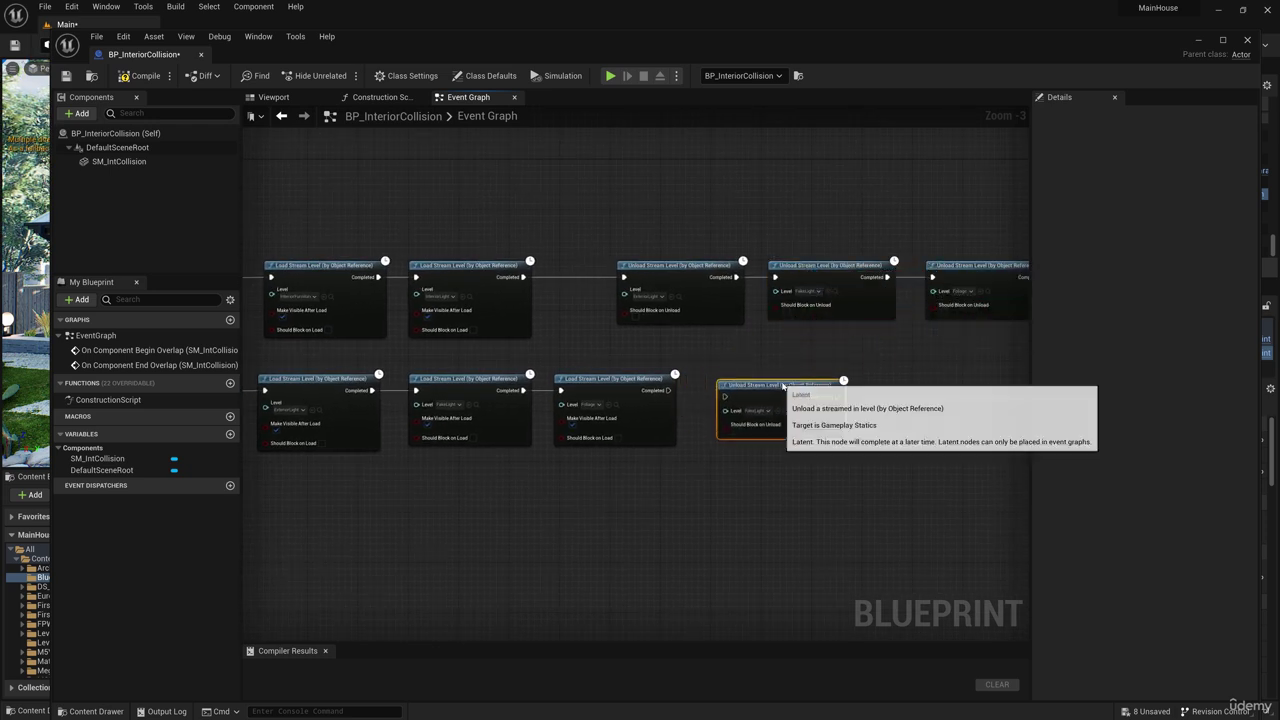
left_click_drag(669, 390, 787, 379)
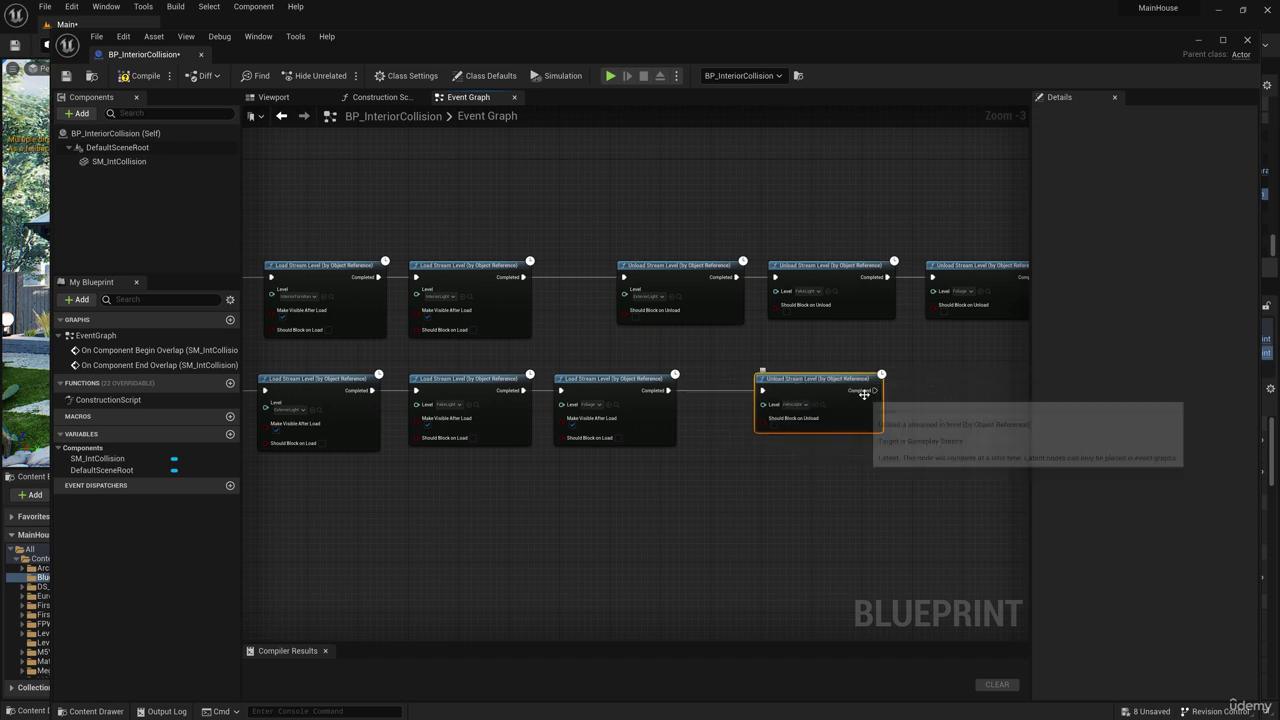
left_click(799, 405)
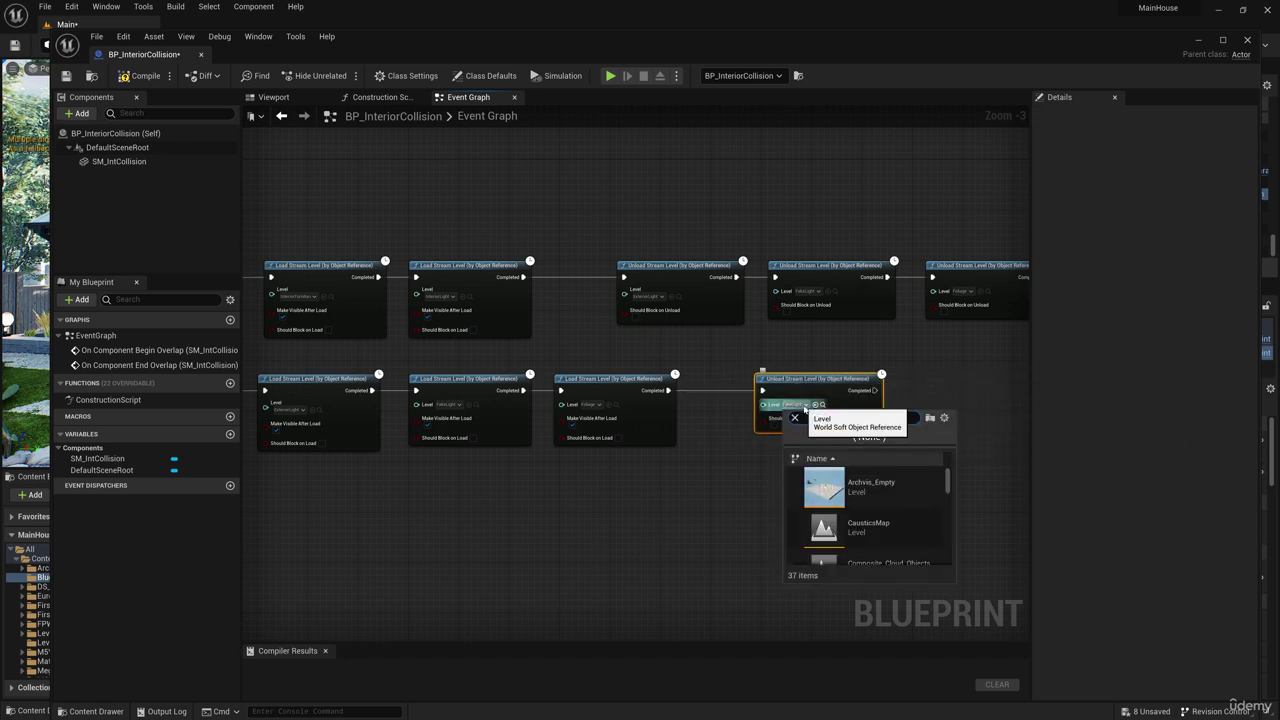
type("inter")
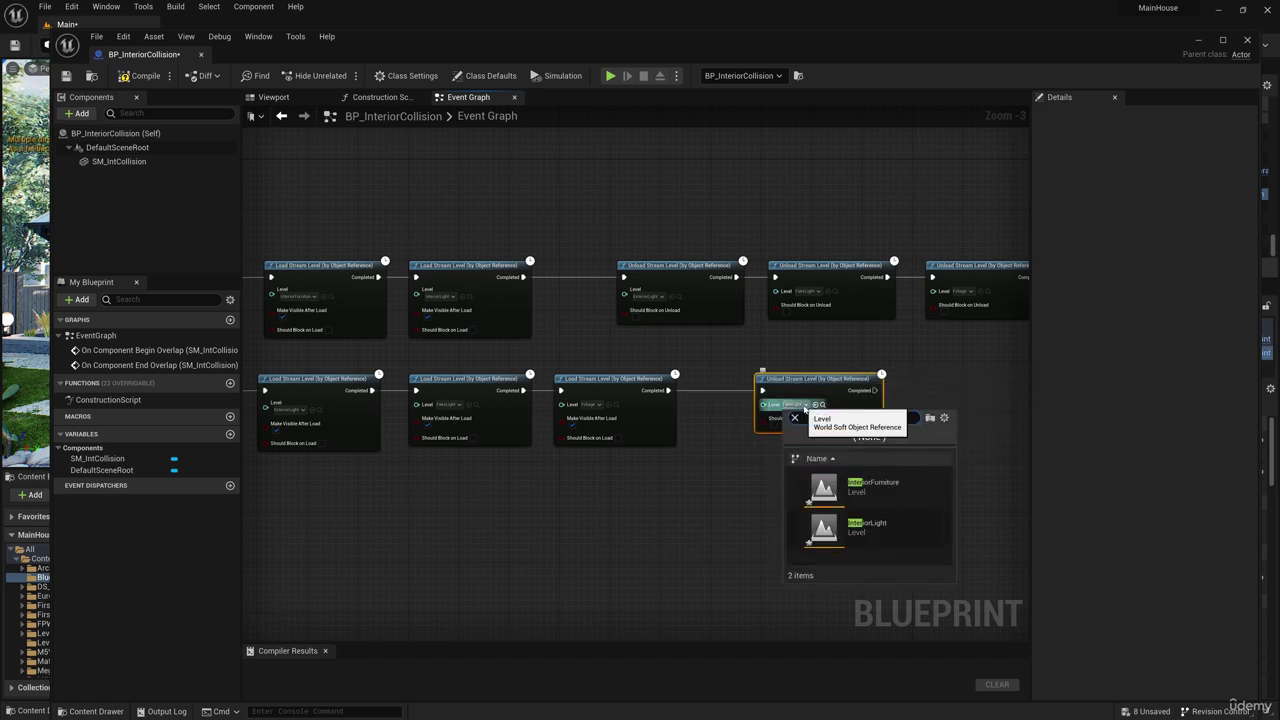
left_click(896, 491)
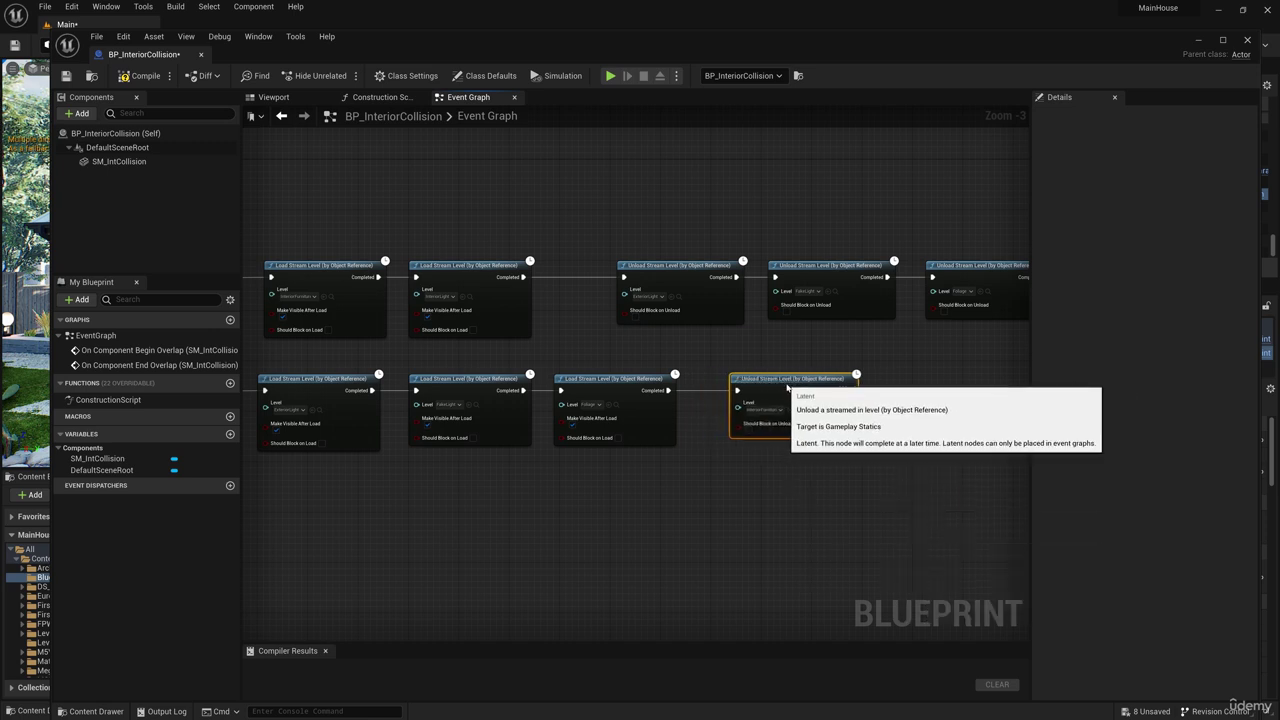
- Duplicate the InteriorFurniture unload node, chain the copy after its Completed output, and set the copy's level to InteriorLight
key("ctrl+d")
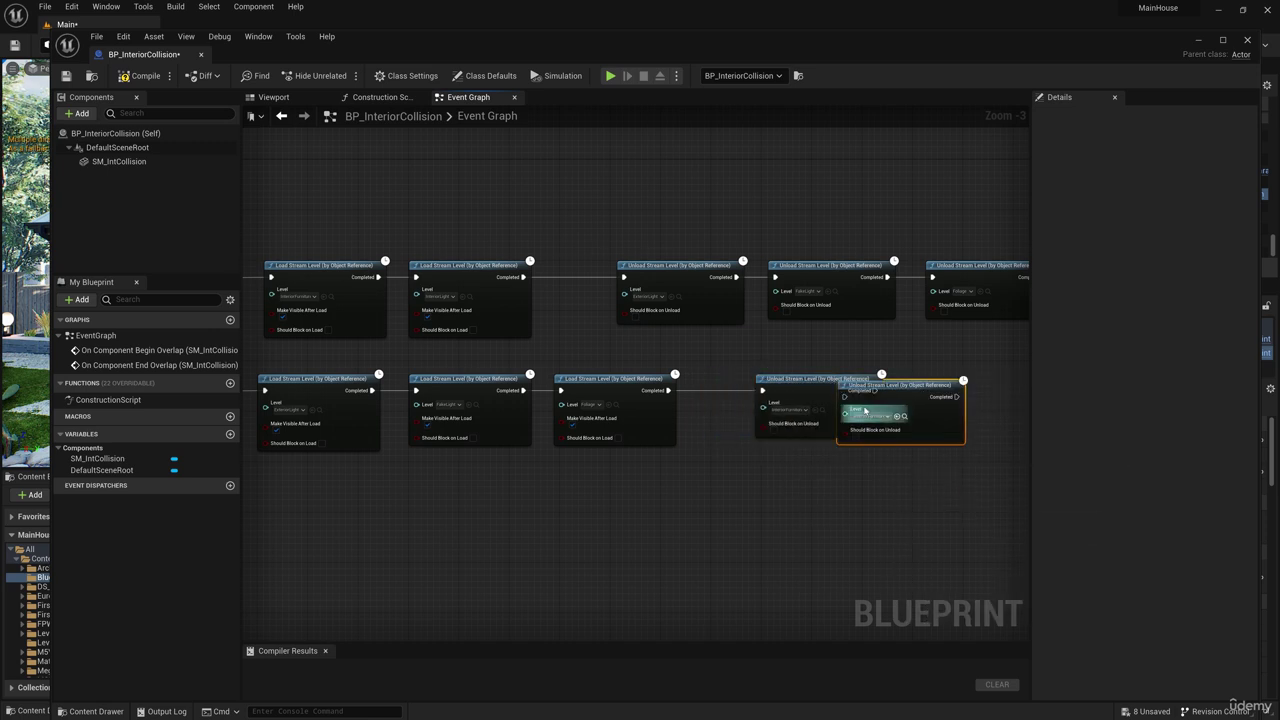
left_click_drag(907, 391, 966, 387)
left_click_drag(881, 390, 920, 391)
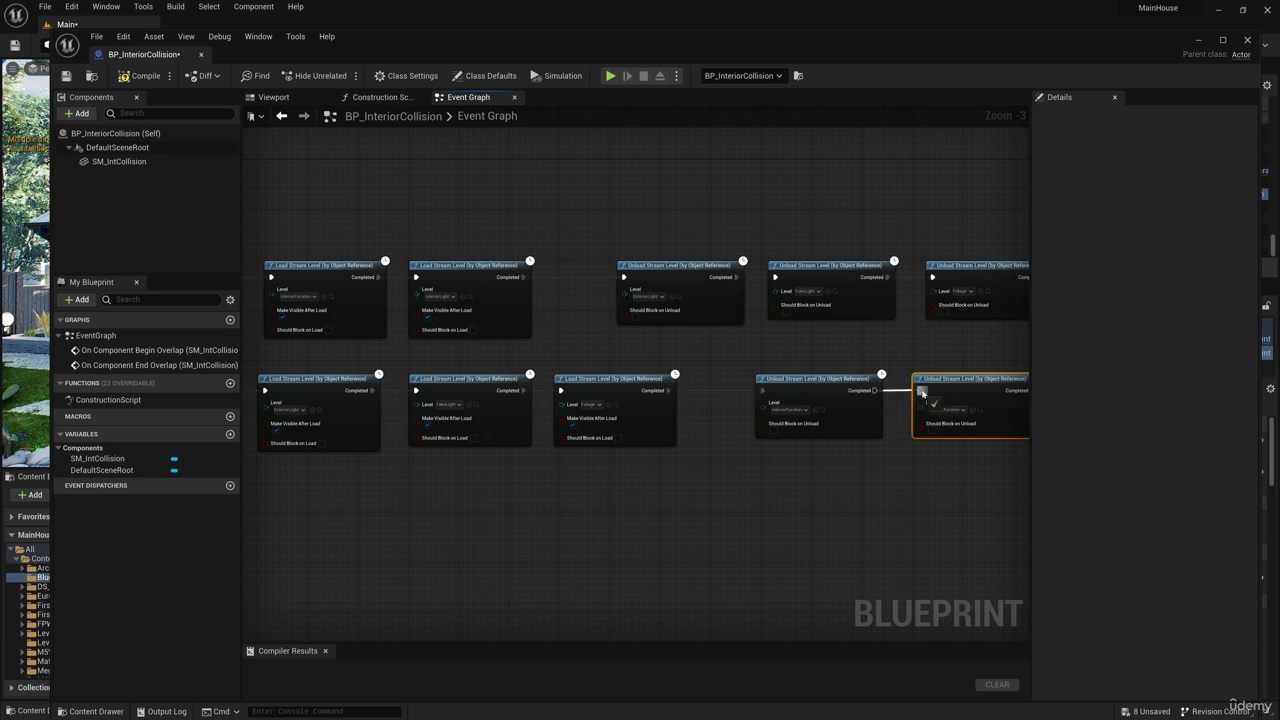
left_click(955, 410)
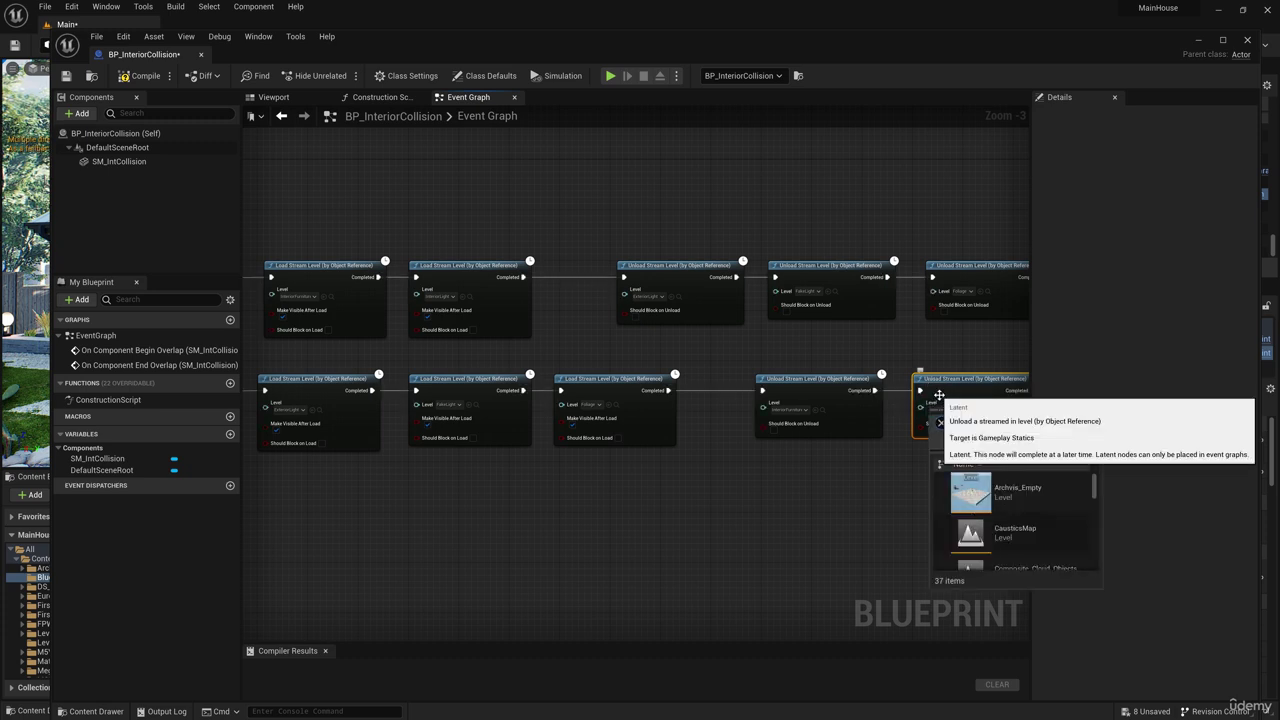
type("interi")
left_click(1002, 536)
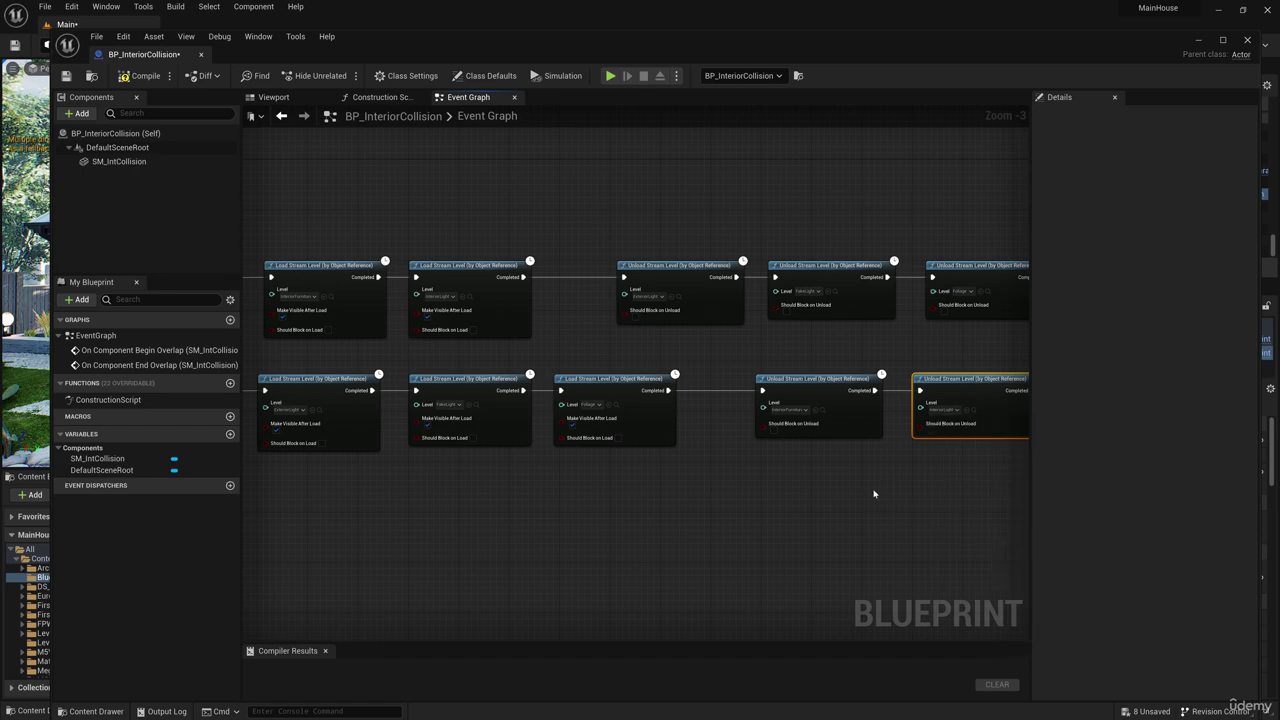
- Compile the BP_InteriorCollision blueprint and close its editor
mouse_move(865, 490)
right_mouse_down()
mouse_move(725, 497)
mouse_move(841, 489)
right_mouse_up()
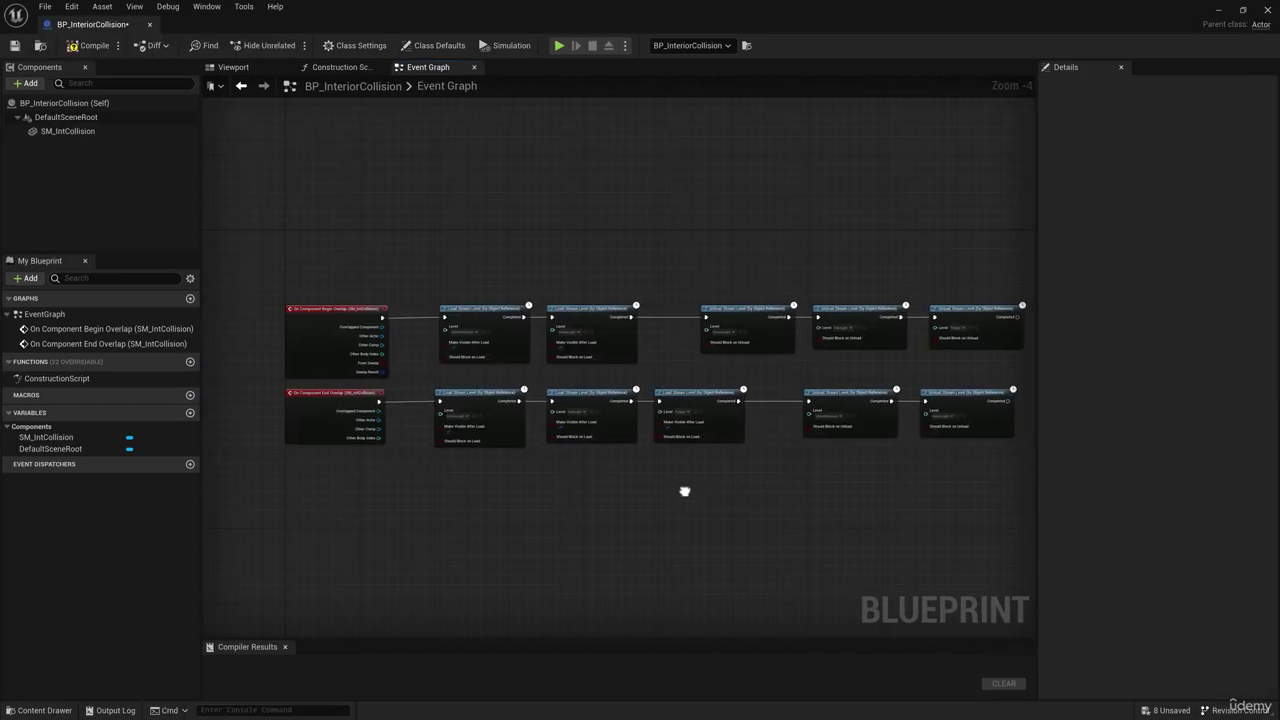
right_click_drag(686, 491, 647, 491)
left_click(1243, 10)
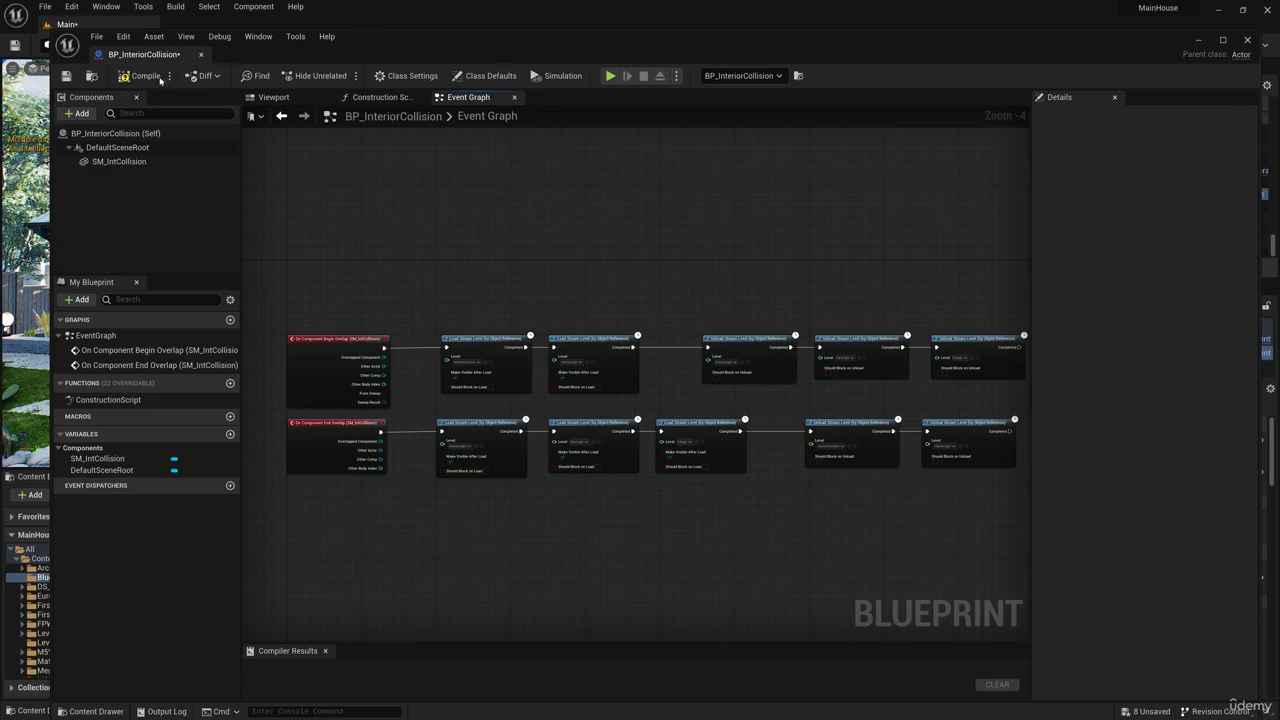
left_click(146, 76)
left_click(1247, 39)
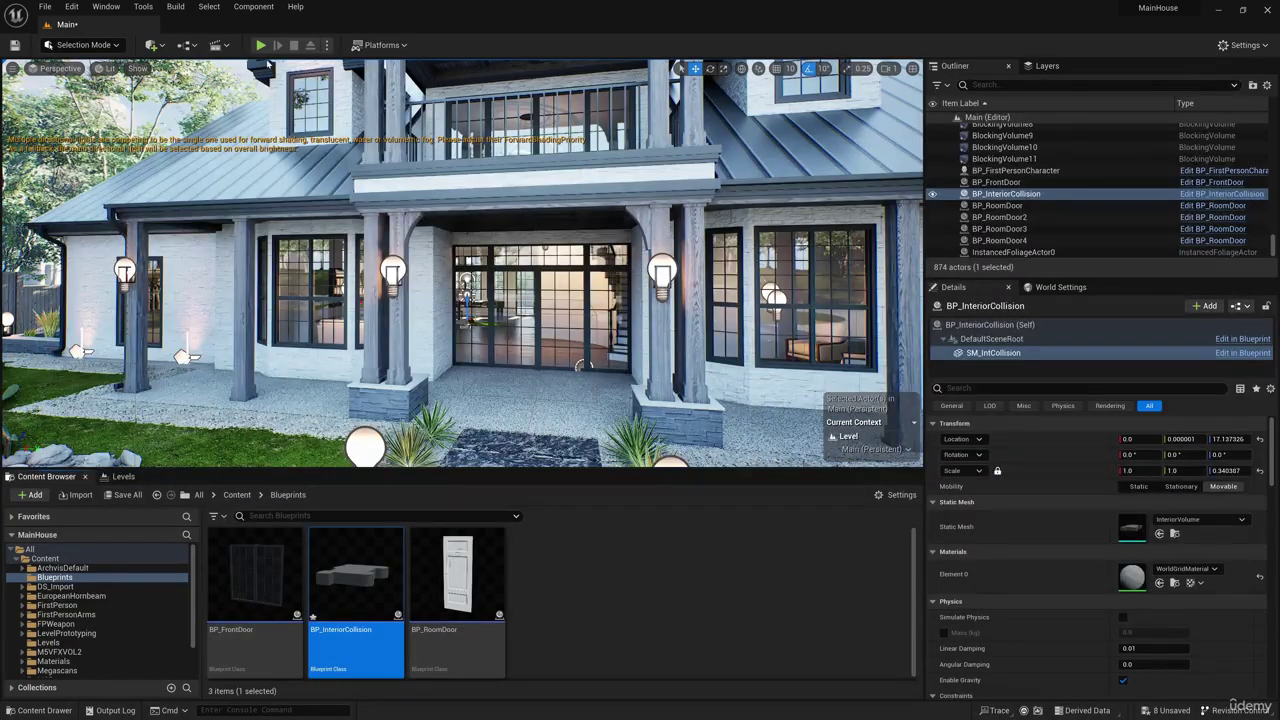
- Play-test the level to check the sublevel streaming, stop the session, and reframe the view on the house front
left_click(260, 45)
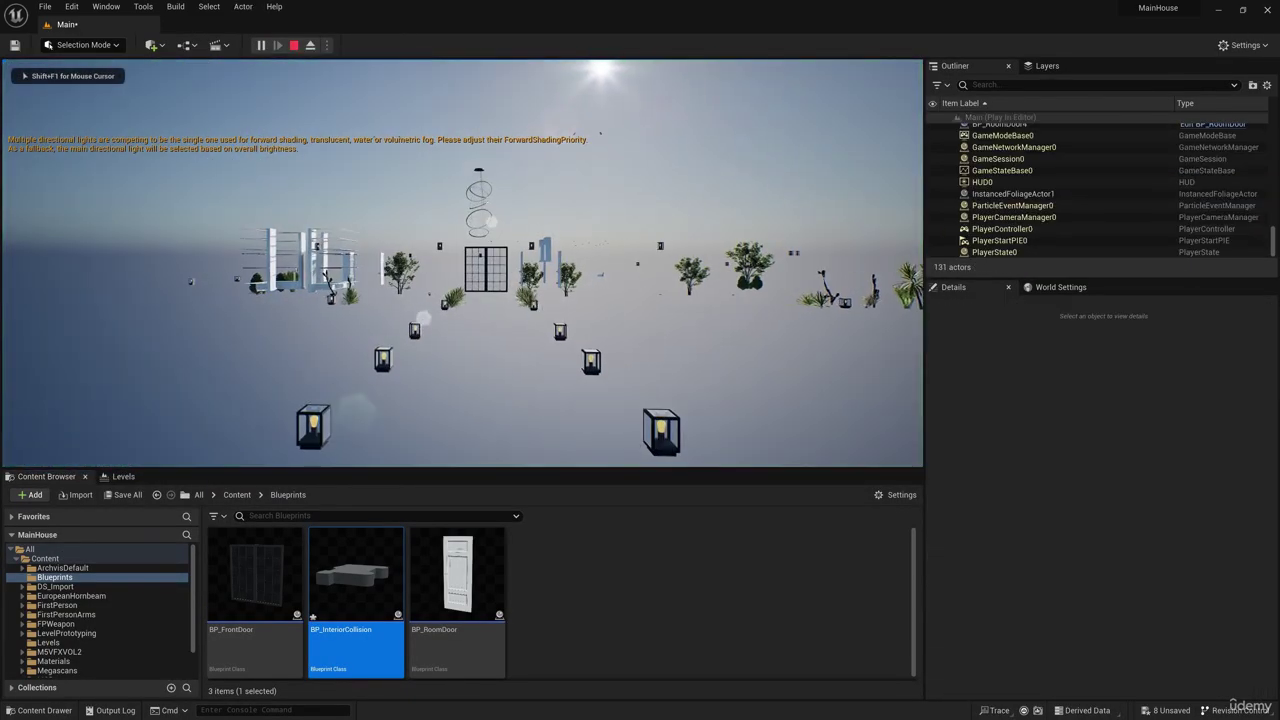
key("w")
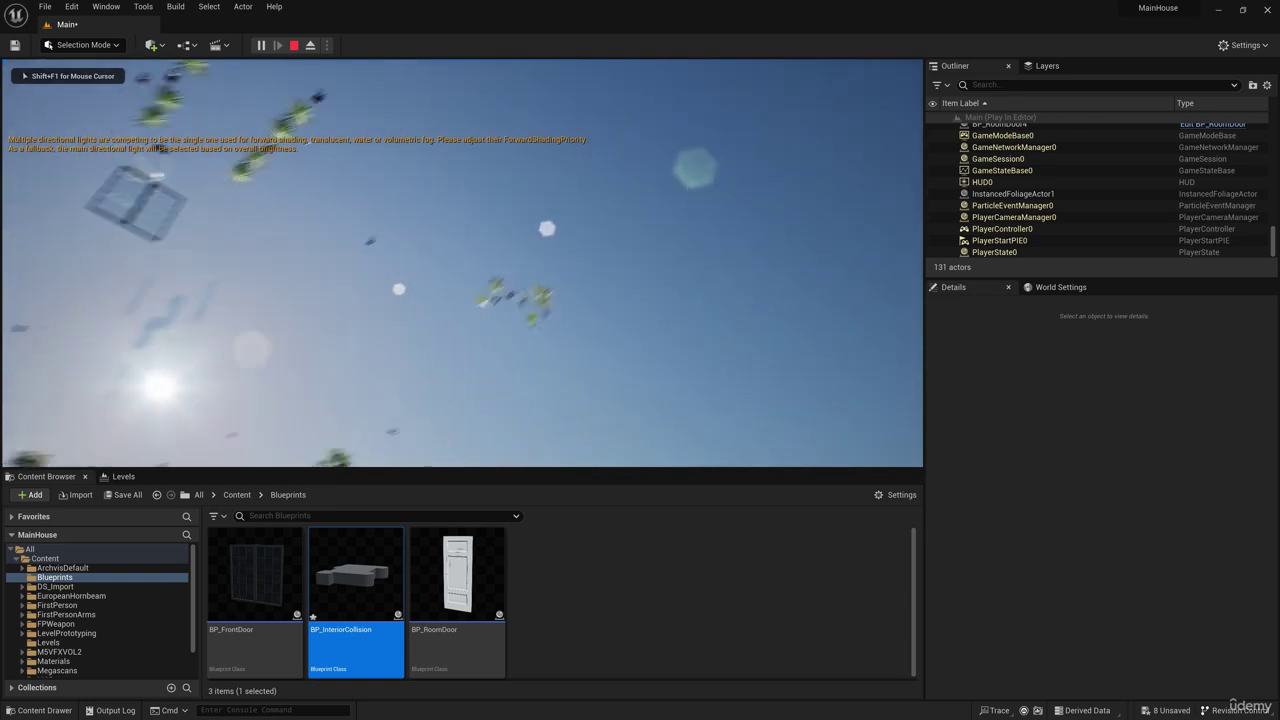
key("Escape")
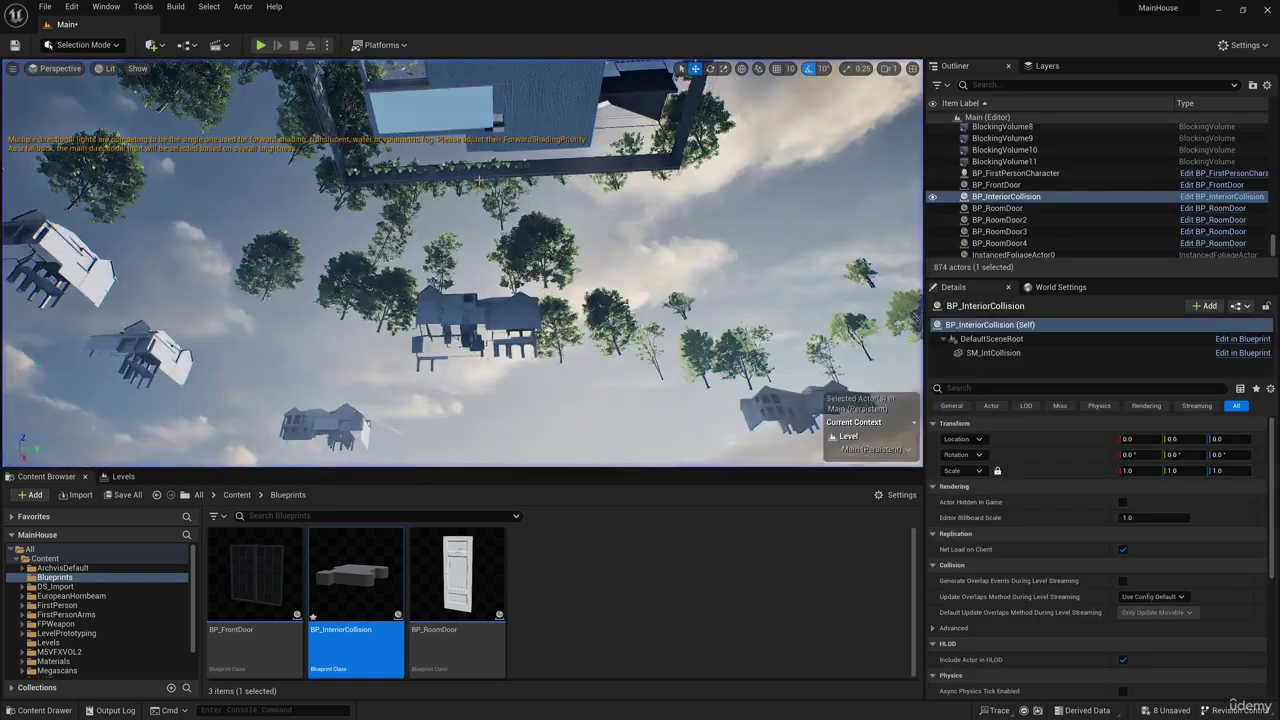
key("w")
right_click_drag(479, 181, 479, 130)
key("s")
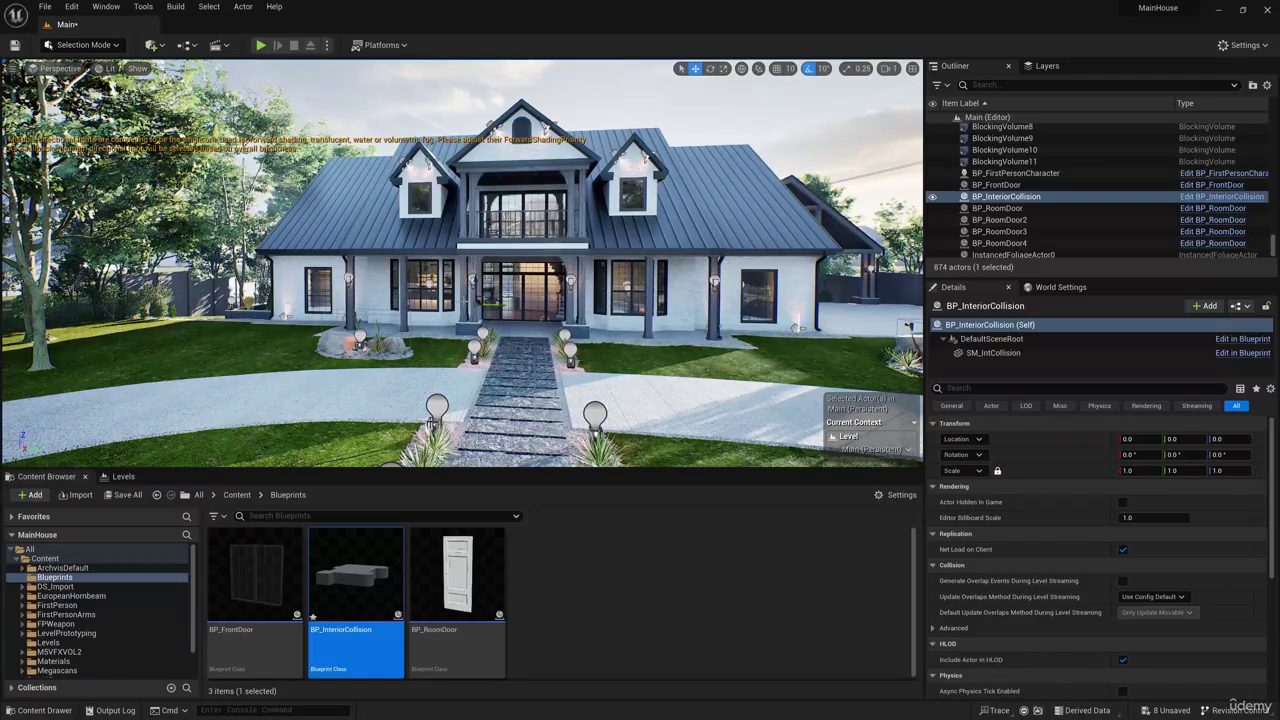
- Open the Main level blueprint and delete the two disabled default event nodes from its event graph
left_click(194, 46)
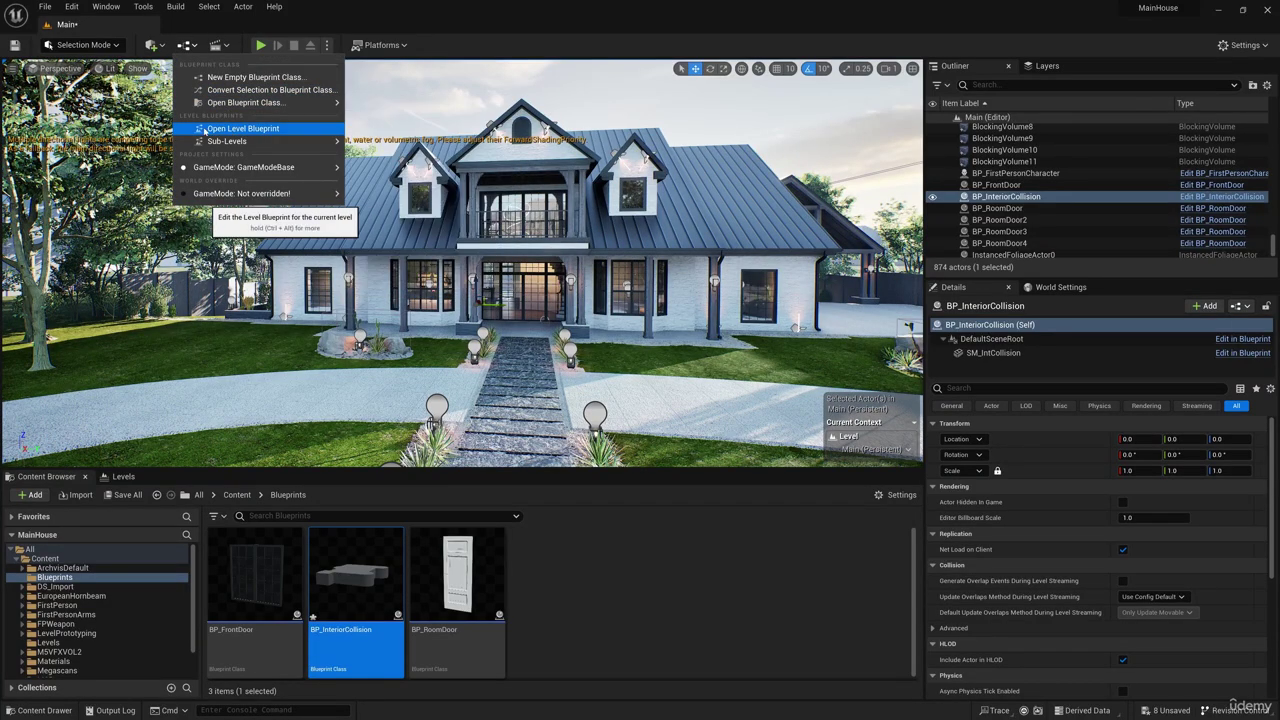
left_click(262, 129)
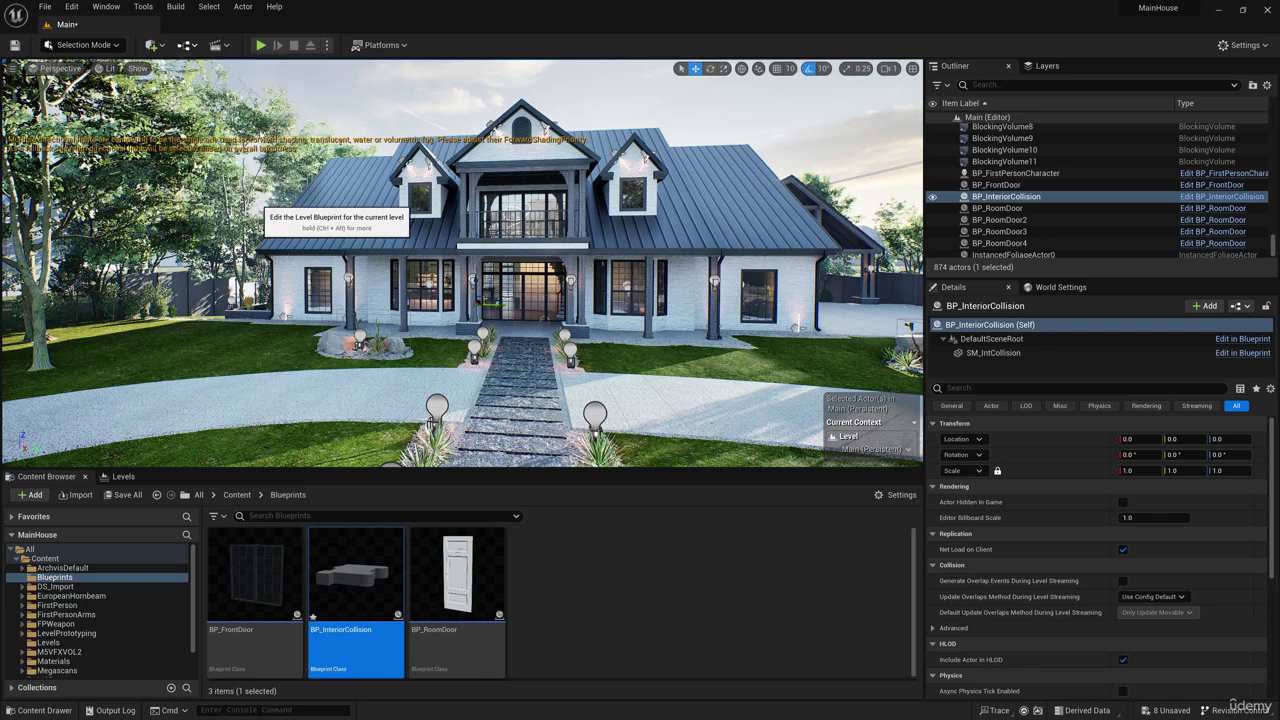
scroll(509, 340, "down", 3)
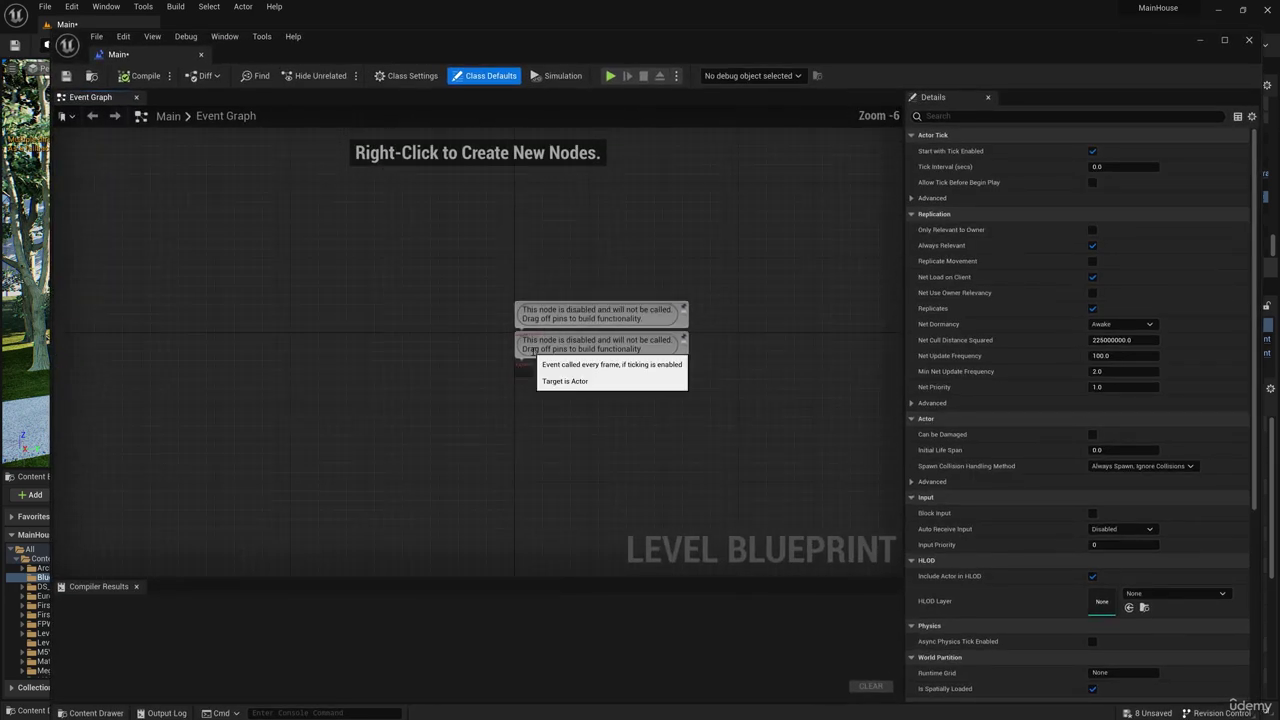
right_click_drag(588, 243, 435, 213)
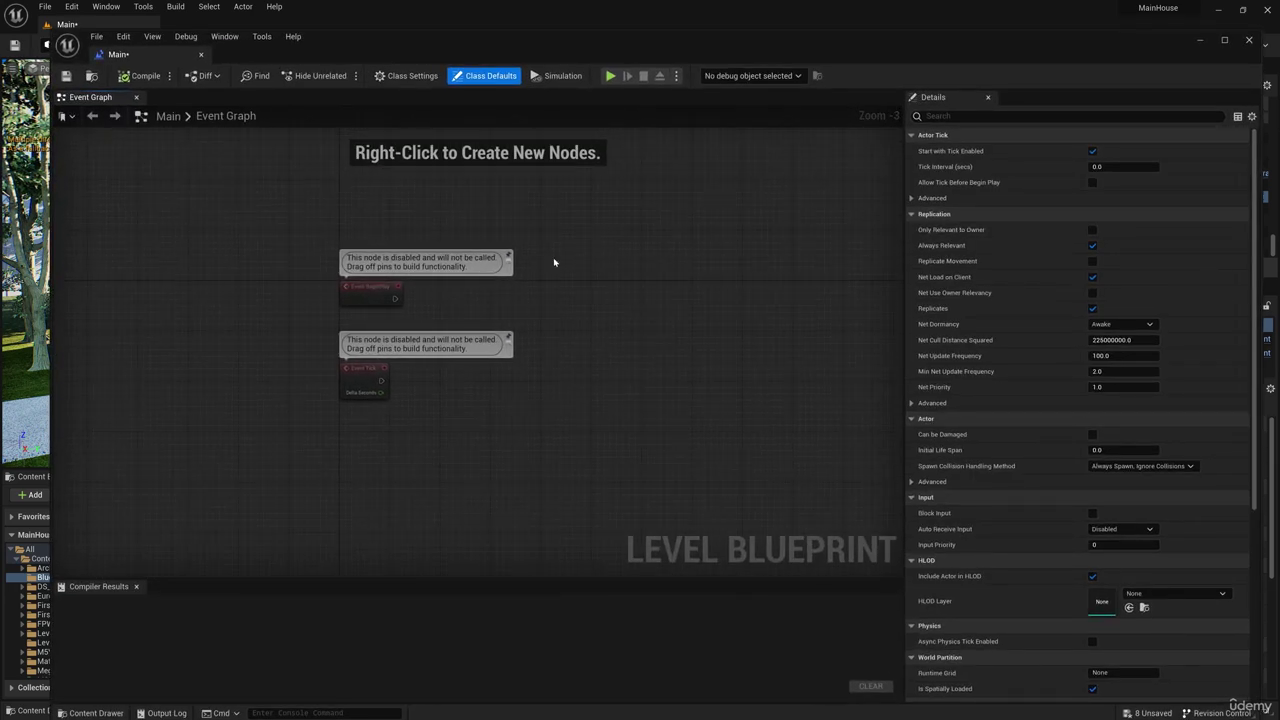
left_click_drag(554, 262, 298, 440)
key("Delete")
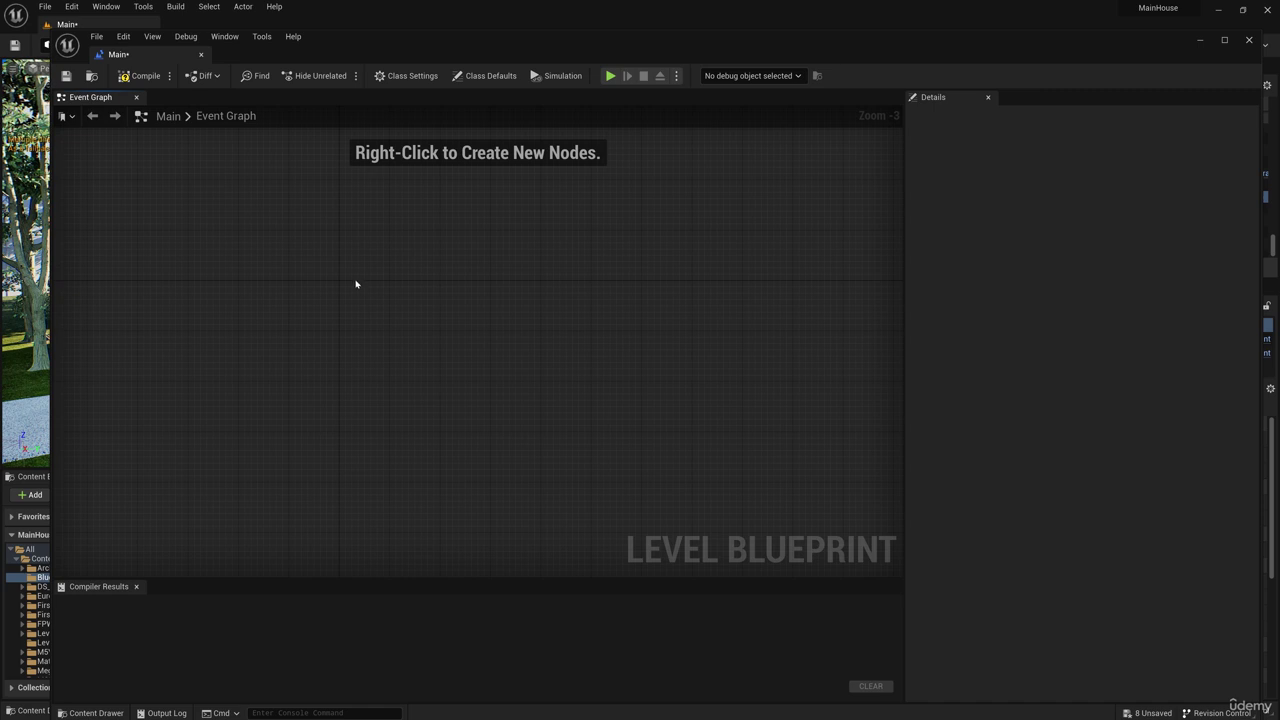
- Add an Event BeginPlay node to the empty event graph of the level blueprint
right_click(346, 284)
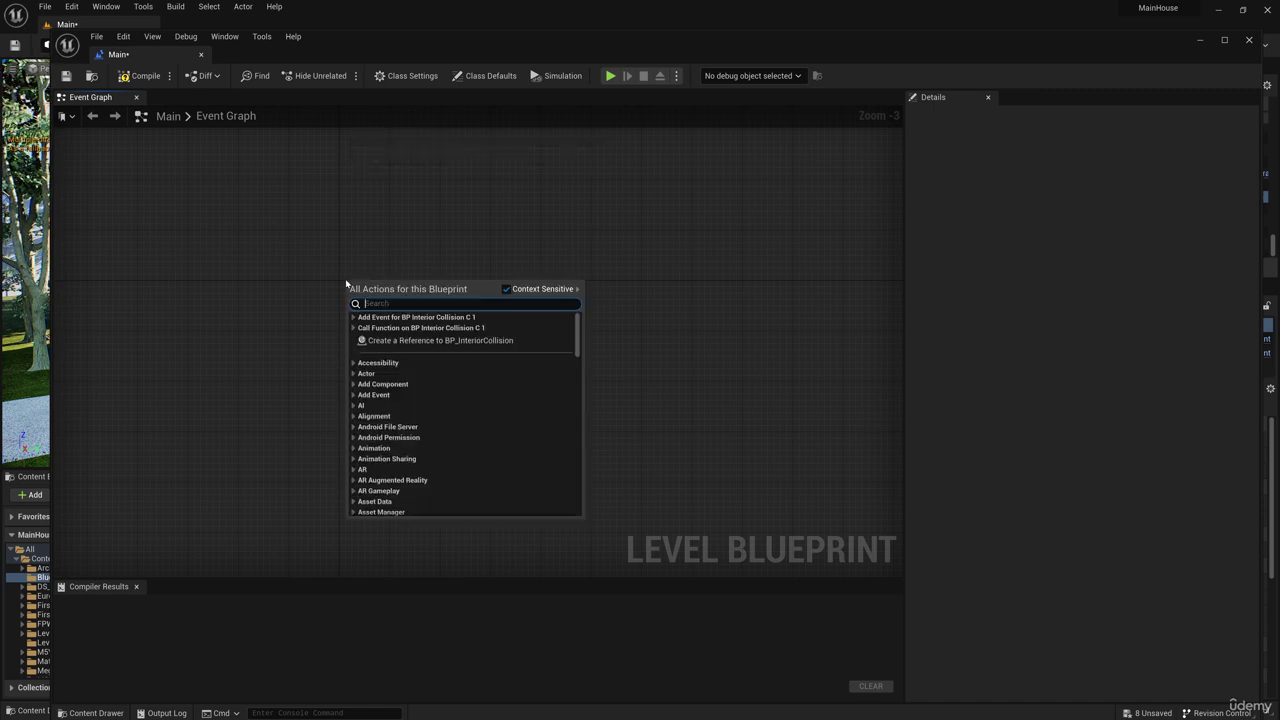
type("begin")
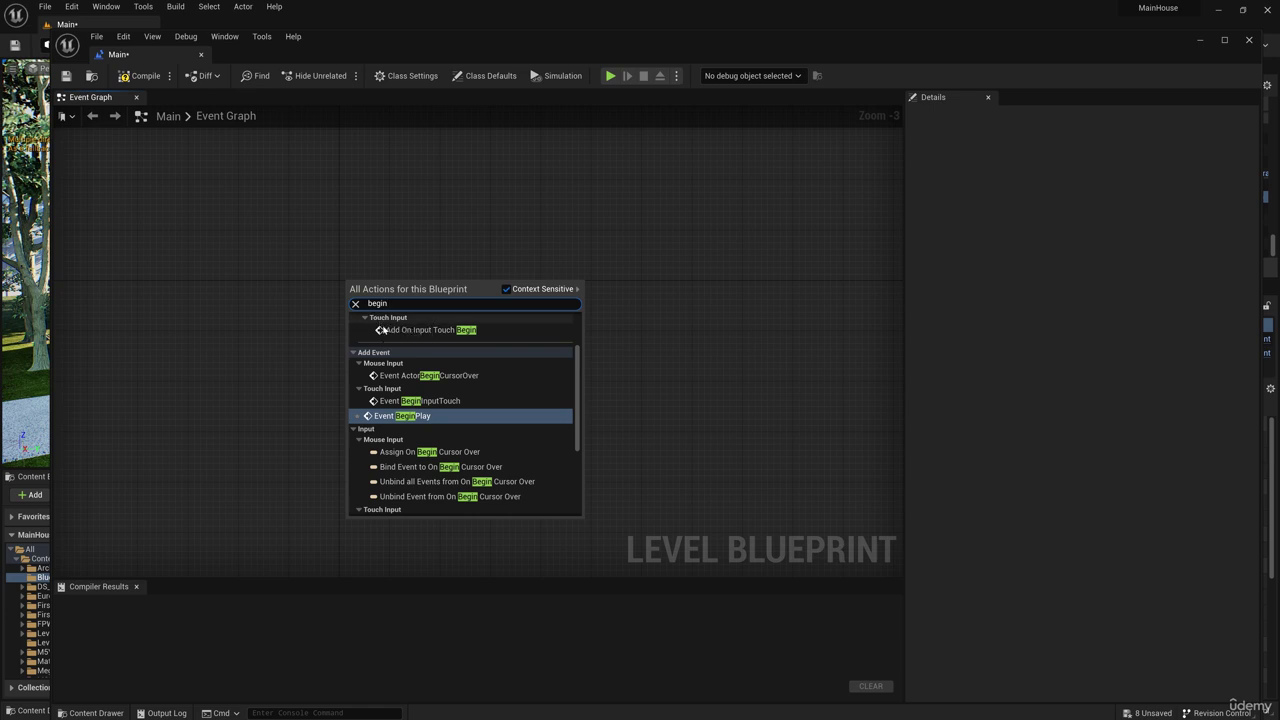
key("Return")
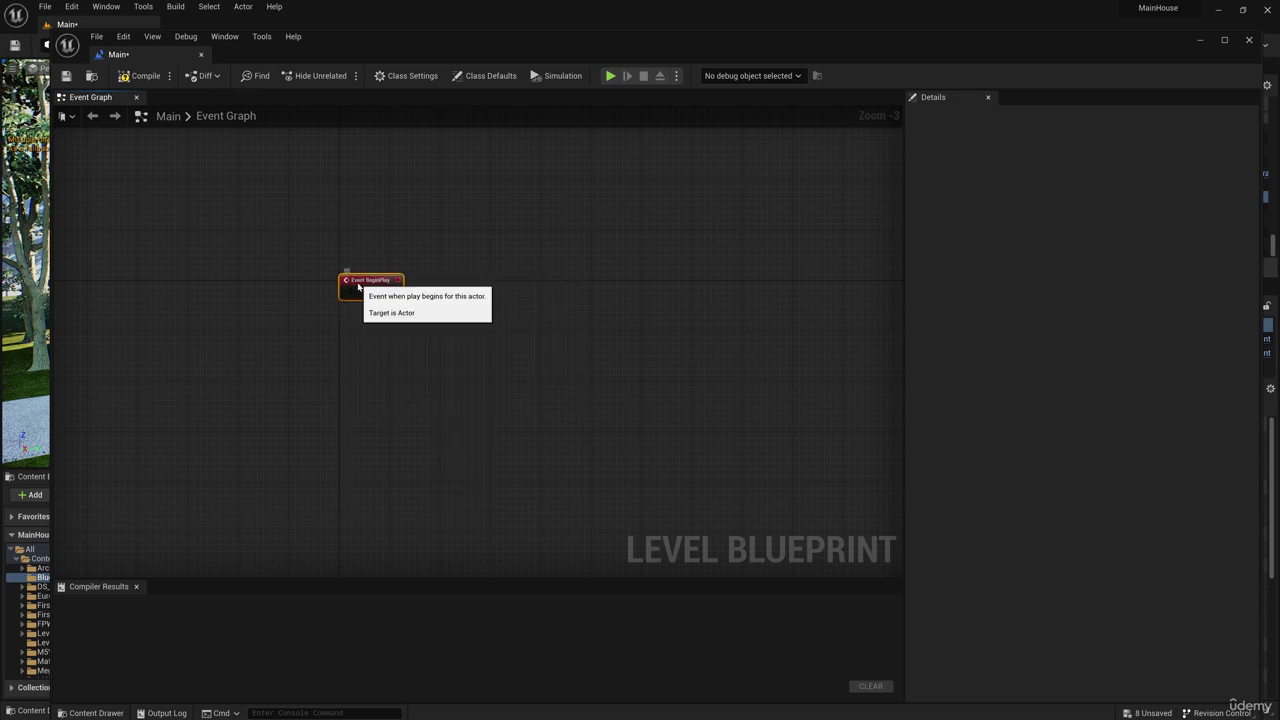
scroll(362, 262, "up", 3)
right_click_drag(460, 260, 402, 327)
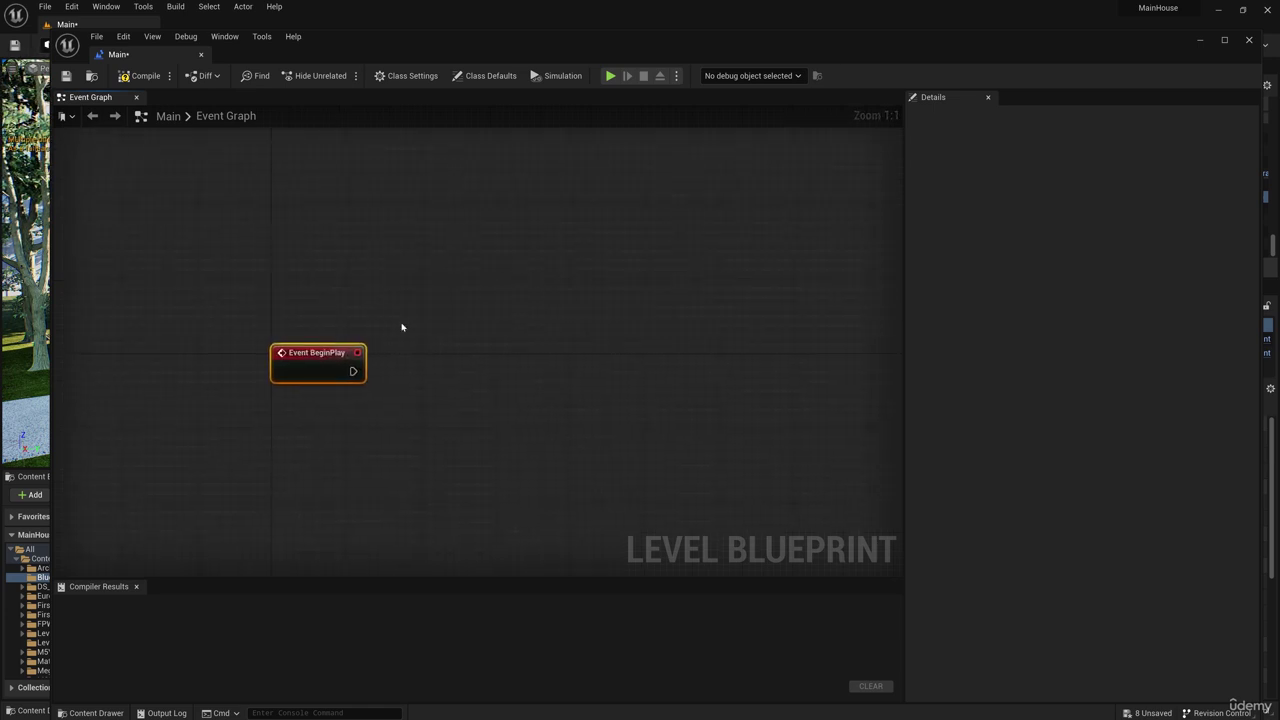
- Connect a Load Stream Level (by Object Reference) node to Event BeginPlay, with Make Visible After Load enabled and MainGeometry as its level
left_click_drag(352, 376, 433, 372)
type("load")
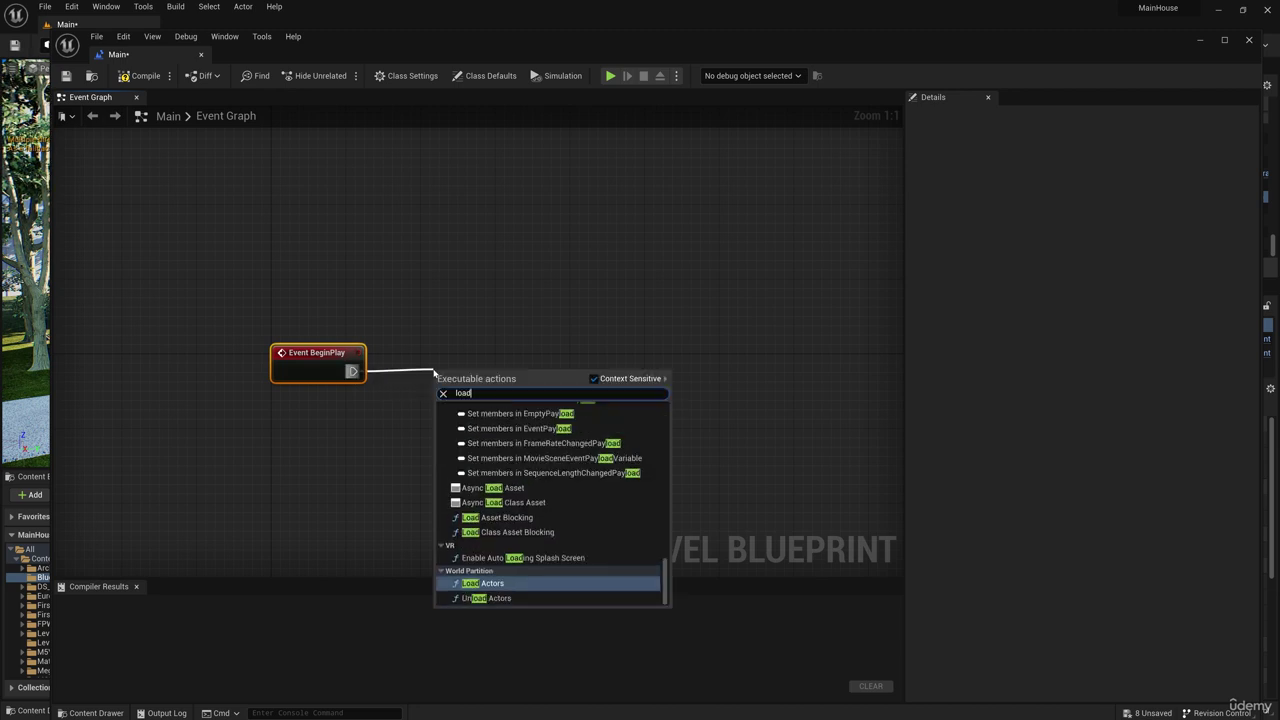
type(" str")
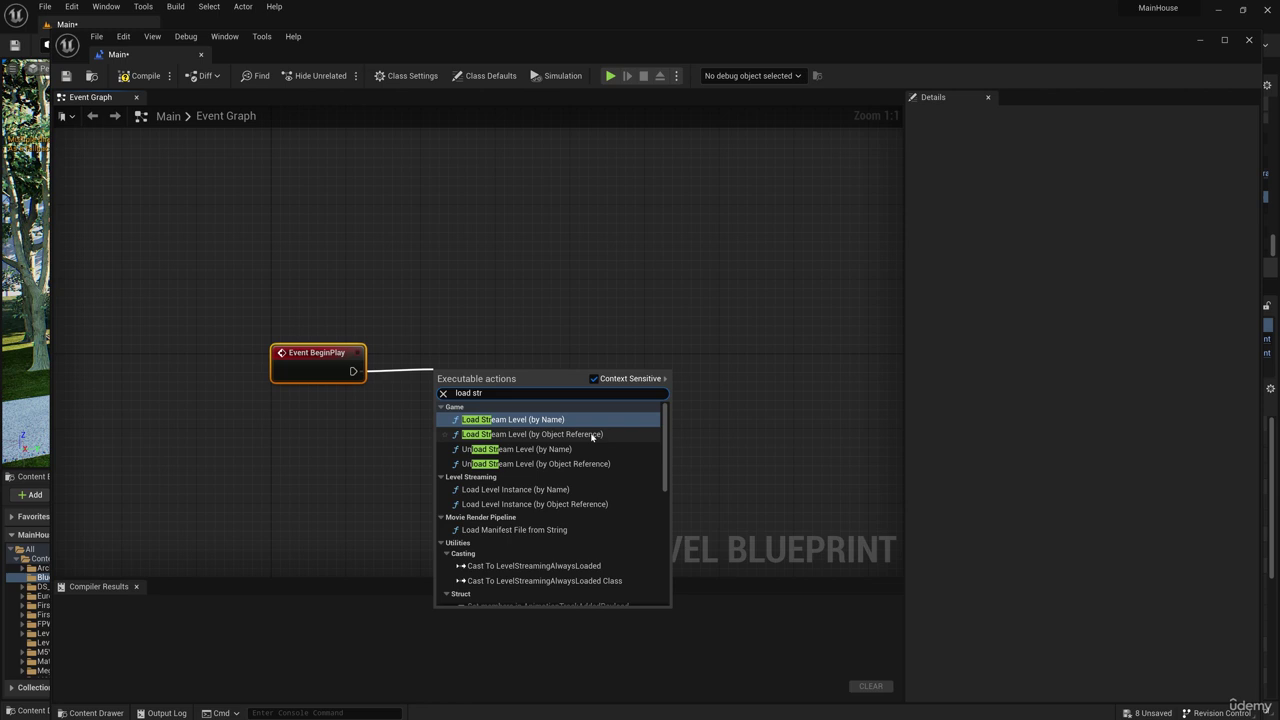
left_click(530, 434)
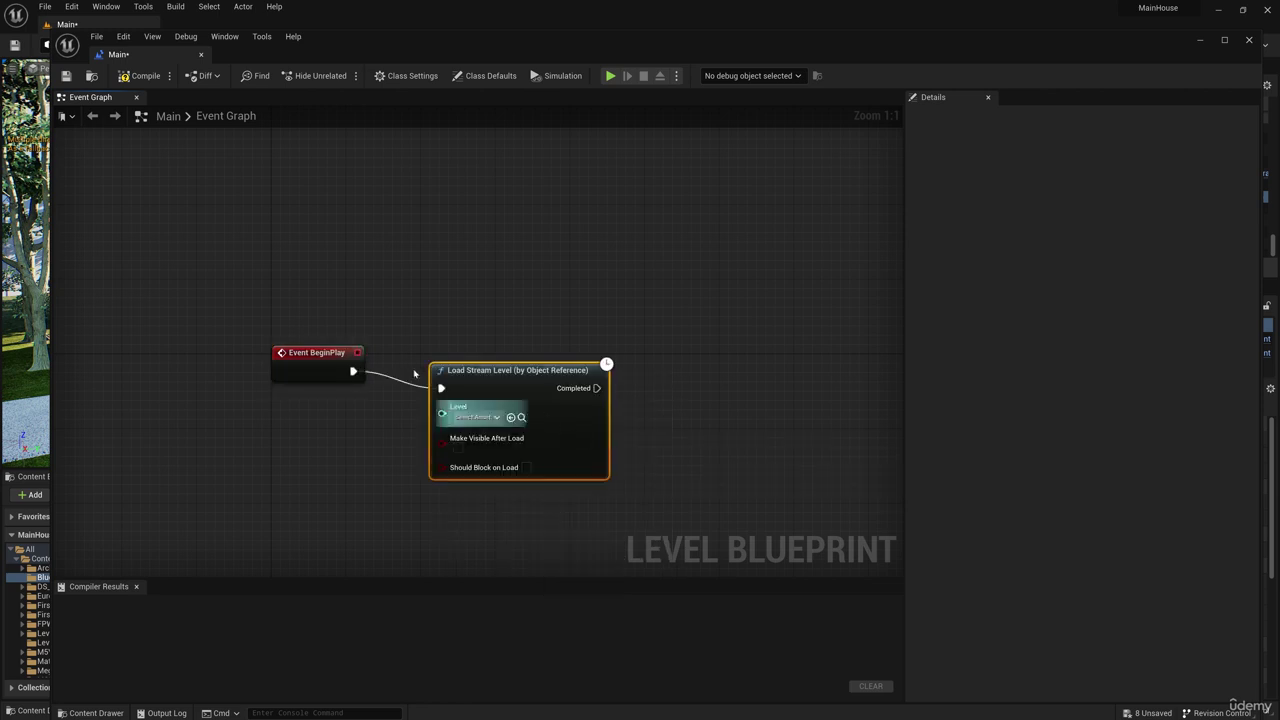
left_click(467, 429)
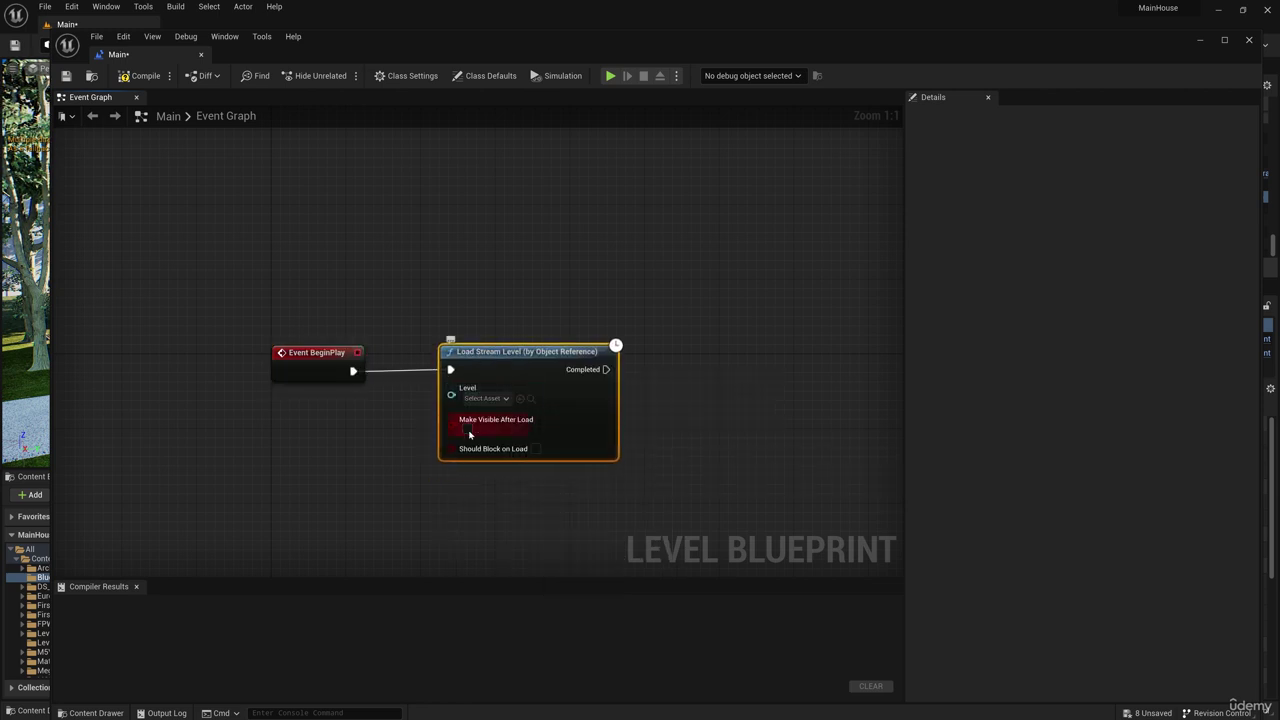
left_click(489, 398)
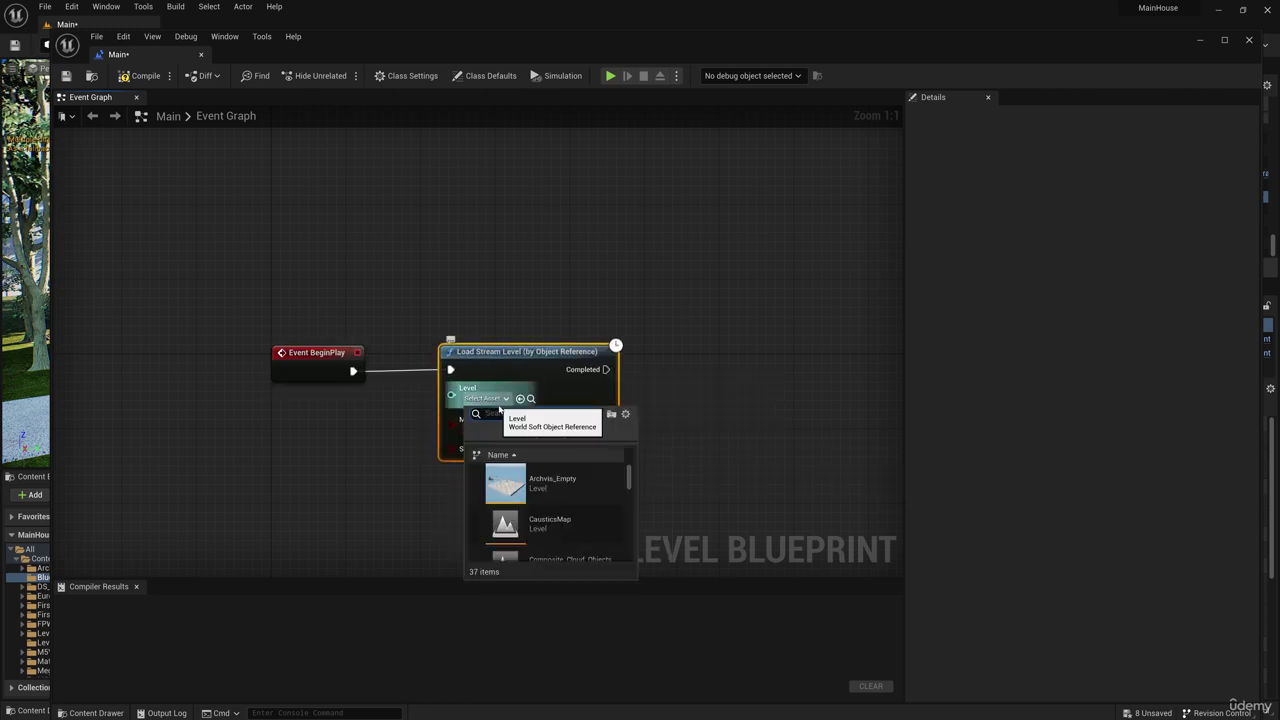
type("main")
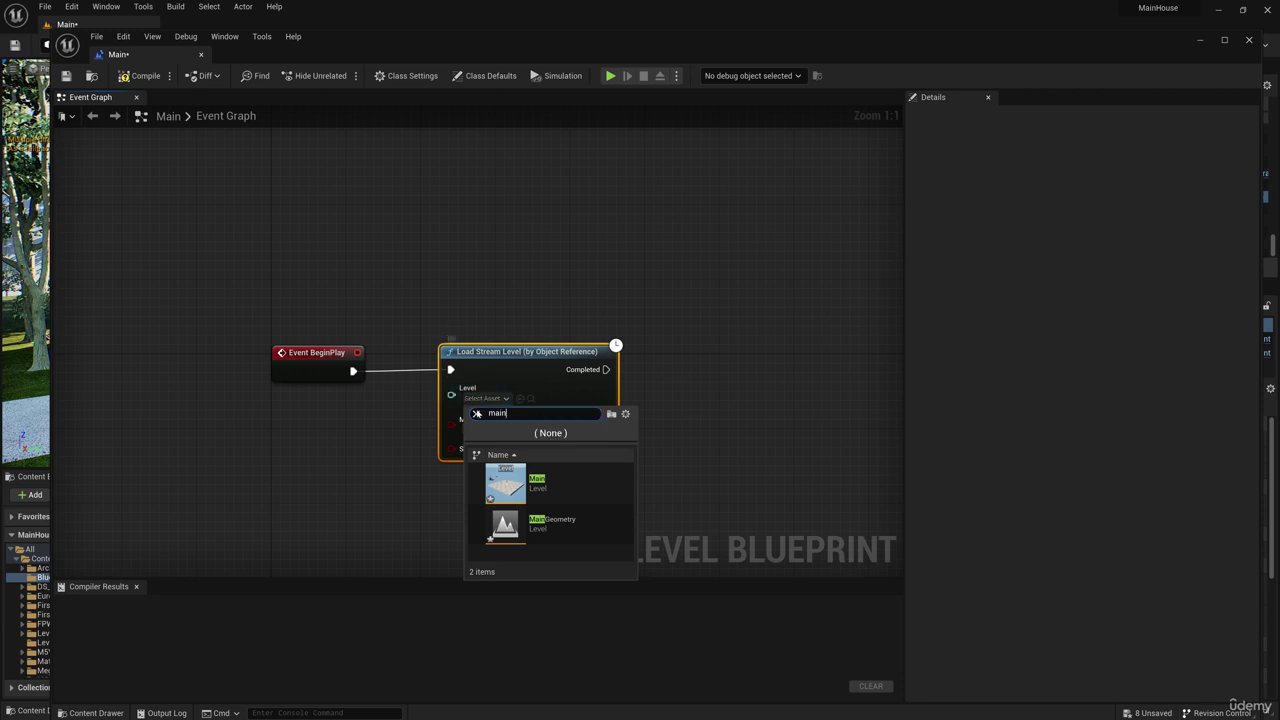
left_click(525, 522)
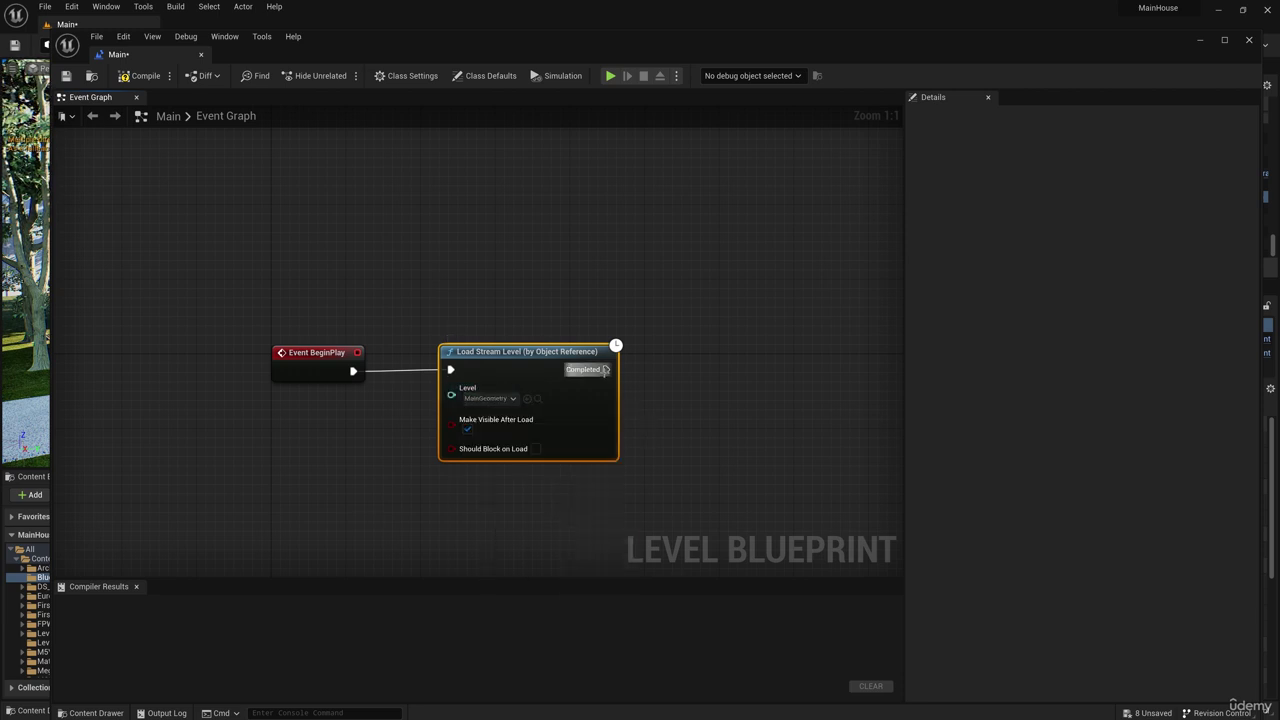
- Duplicate the MainGeometry load node, chain the copy after its Completed output, and set the copy's level to ExteriorLight
left_click_drag(606, 369, 648, 380)
left_click_drag(671, 302, 500, 452)
key("ctrl+d")
left_click_drag(649, 441, 714, 347)
left_click_drag(606, 369, 676, 371)
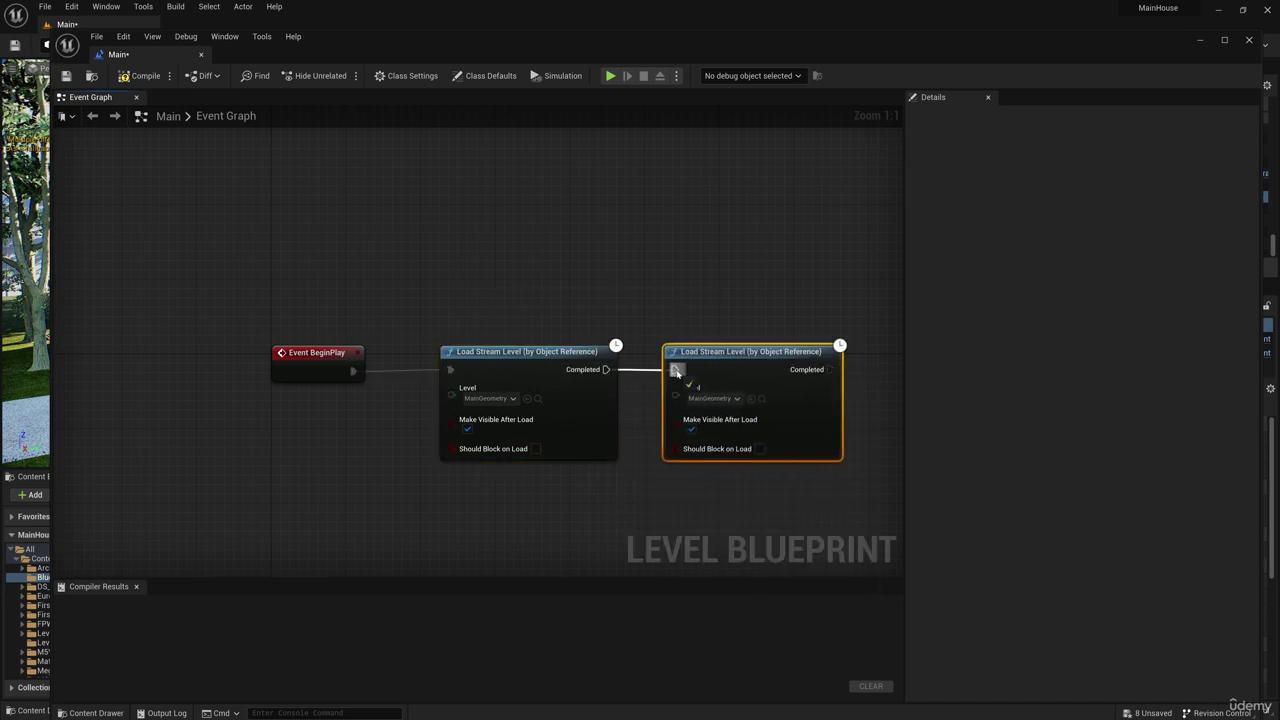
left_click(713, 398)
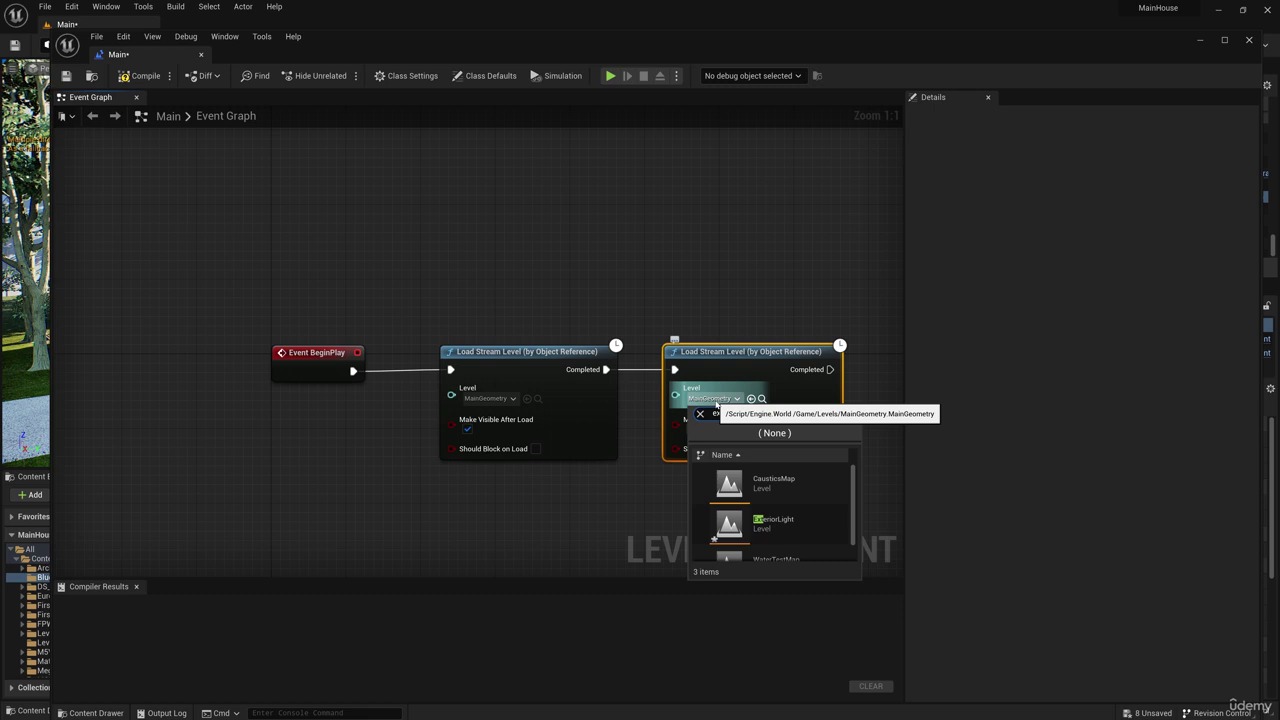
left_click(773, 522)
- Duplicate the ExteriorLight load node, chain the copy after its Completed output, and set the copy's level to FakeLight
scroll(709, 323, "down", 1)
right_click_drag(709, 323, 515, 344)
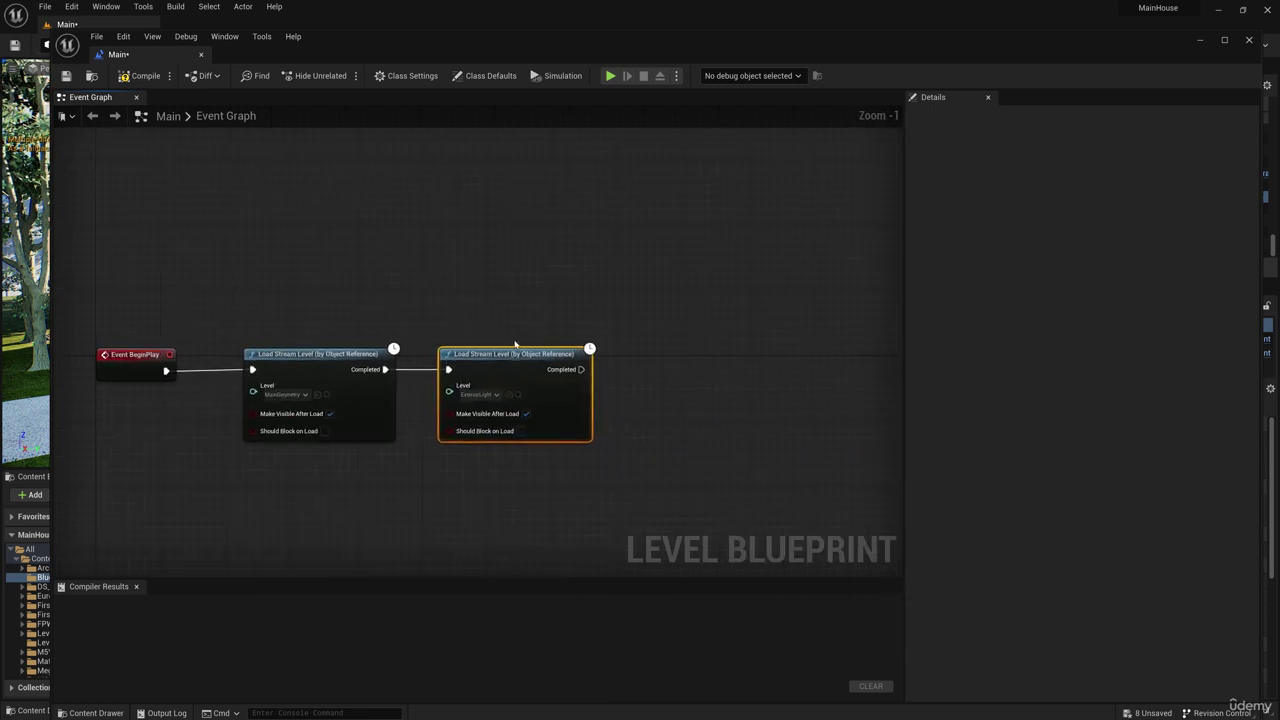
key("ctrl+d")
left_click_drag(621, 354, 702, 346)
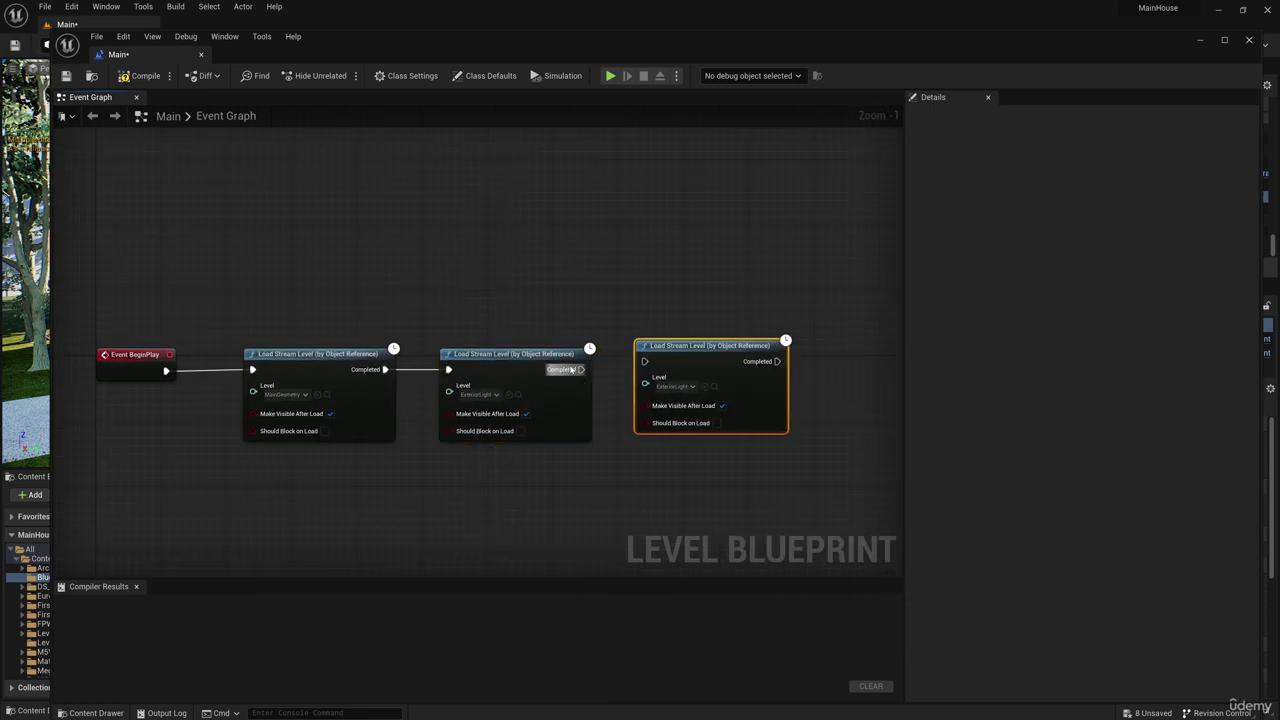
left_click_drag(571, 370, 644, 361)
key("q")
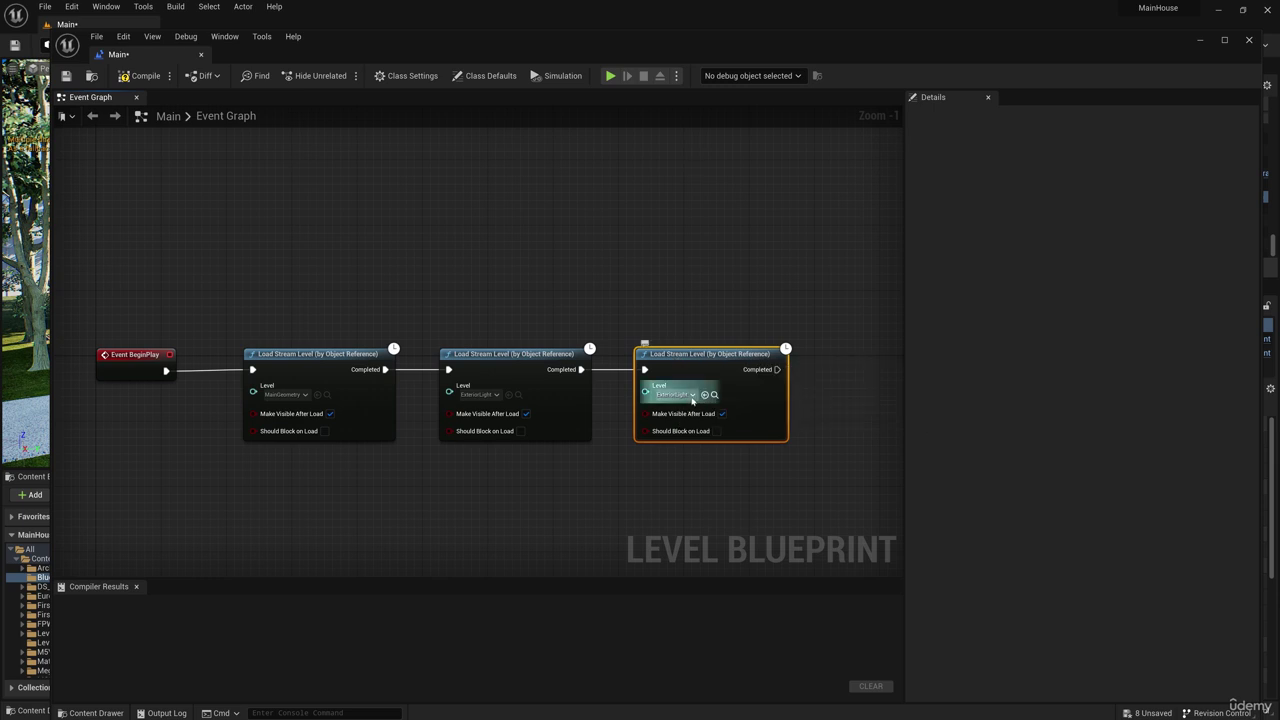
left_click(692, 396)
type("fak")
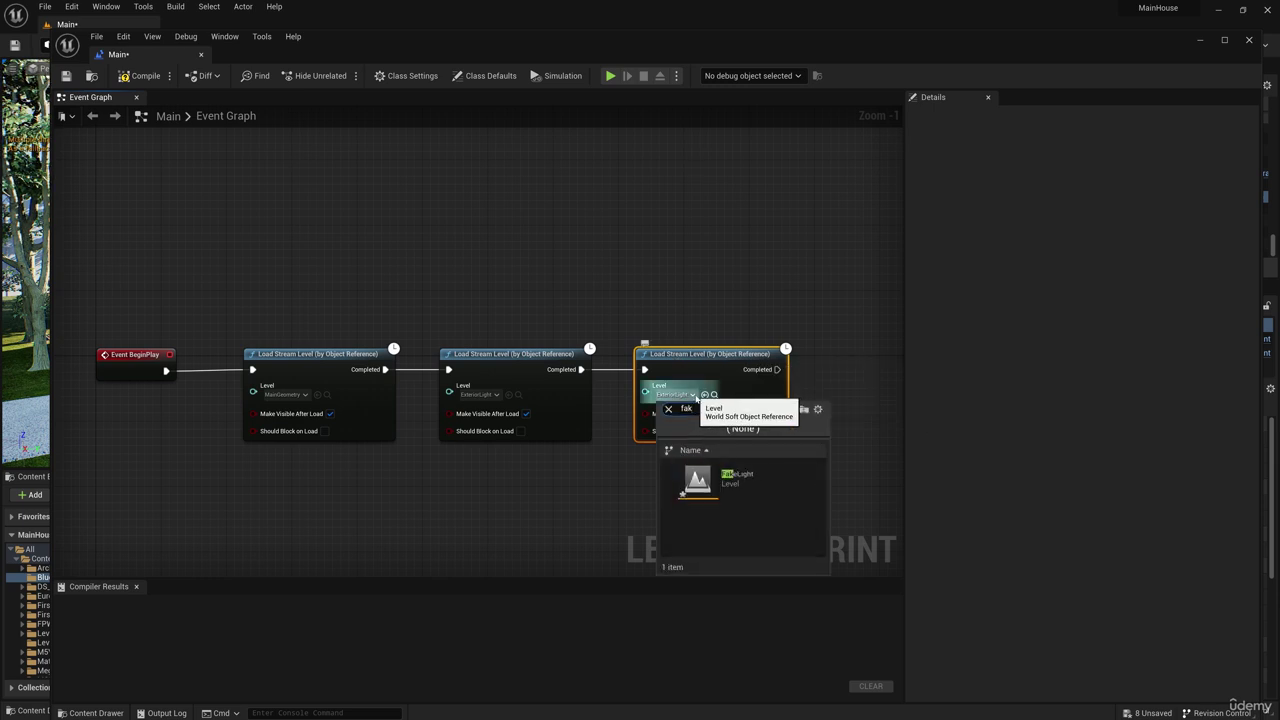
left_click(743, 486)
right_click_drag(658, 290, 530, 287)
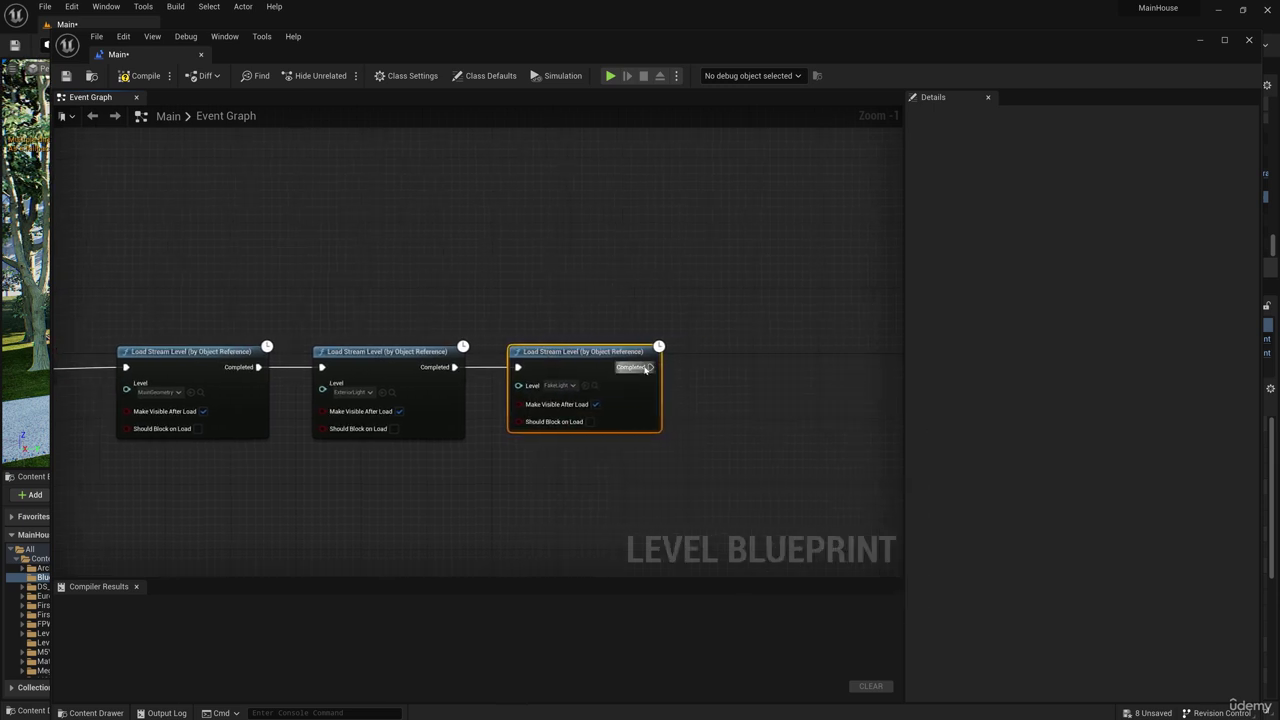
left_click_drag(653, 367, 733, 370)
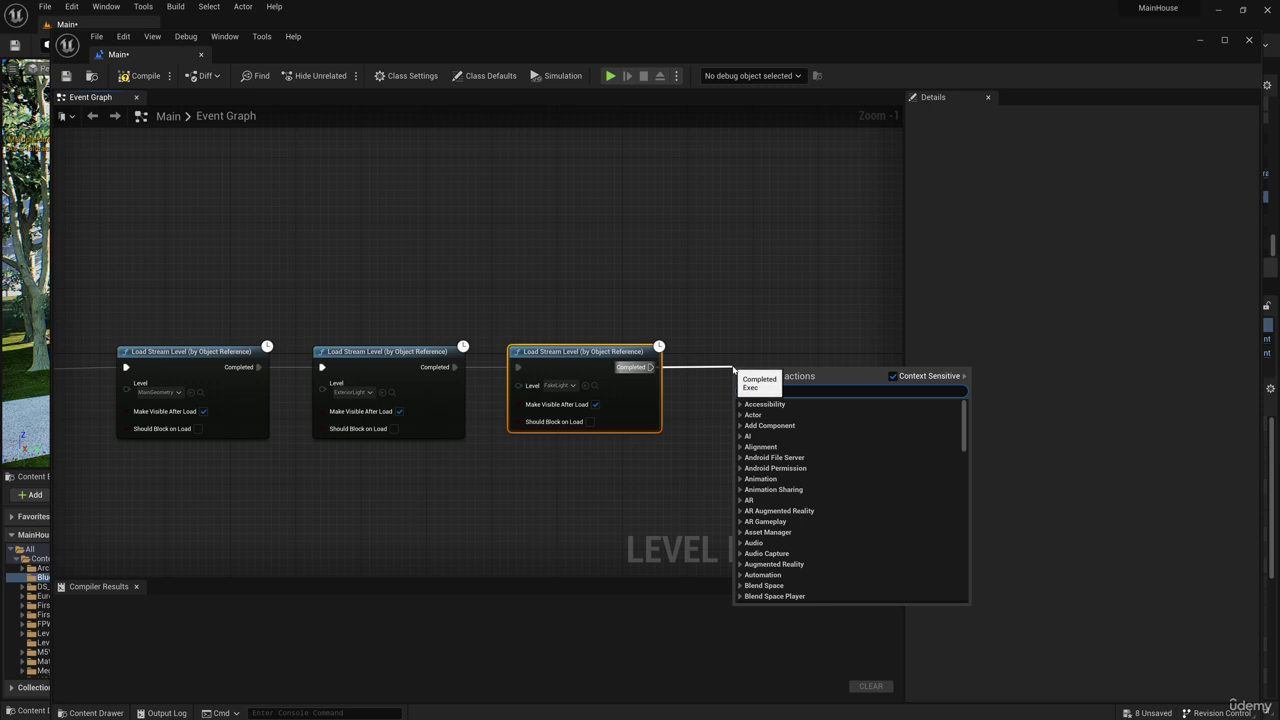
type("foli")
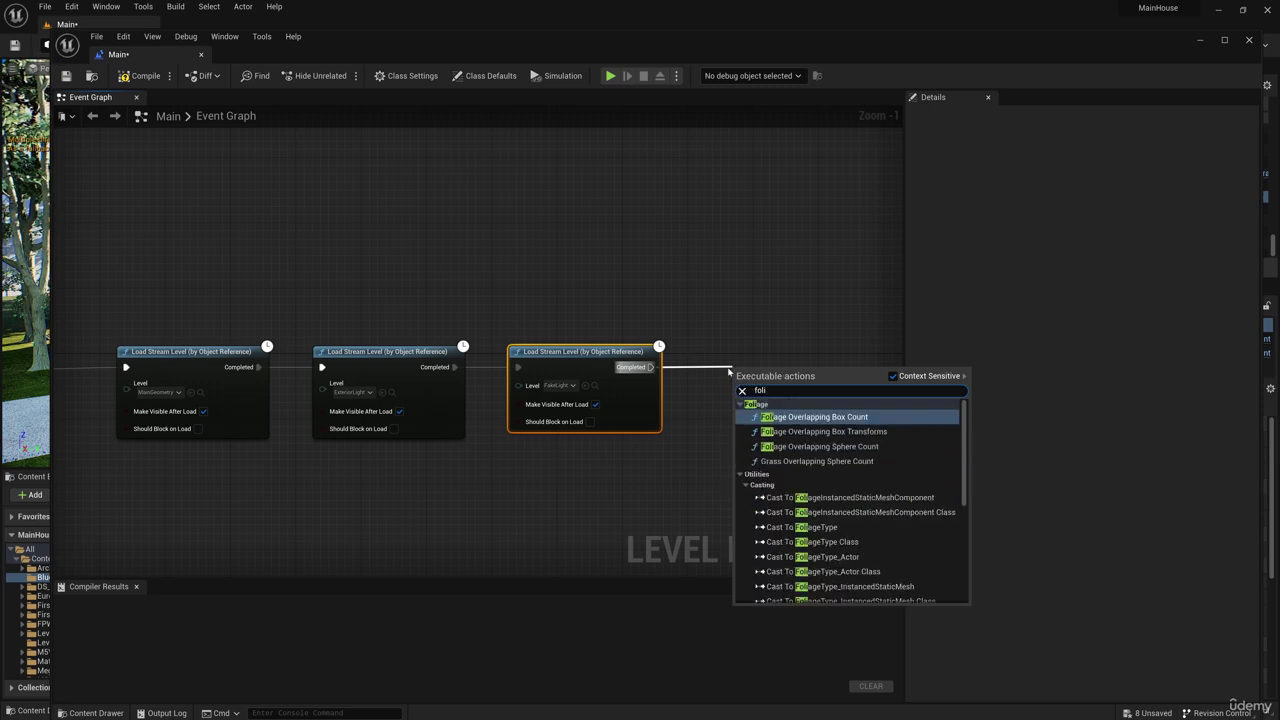
left_click(726, 371)
- Duplicate the FakeLight load node in the level blueprint, connect the copy to its Completed output, and set the copy's level to Foliage
left_click(590, 353)
key("ctrl+d")
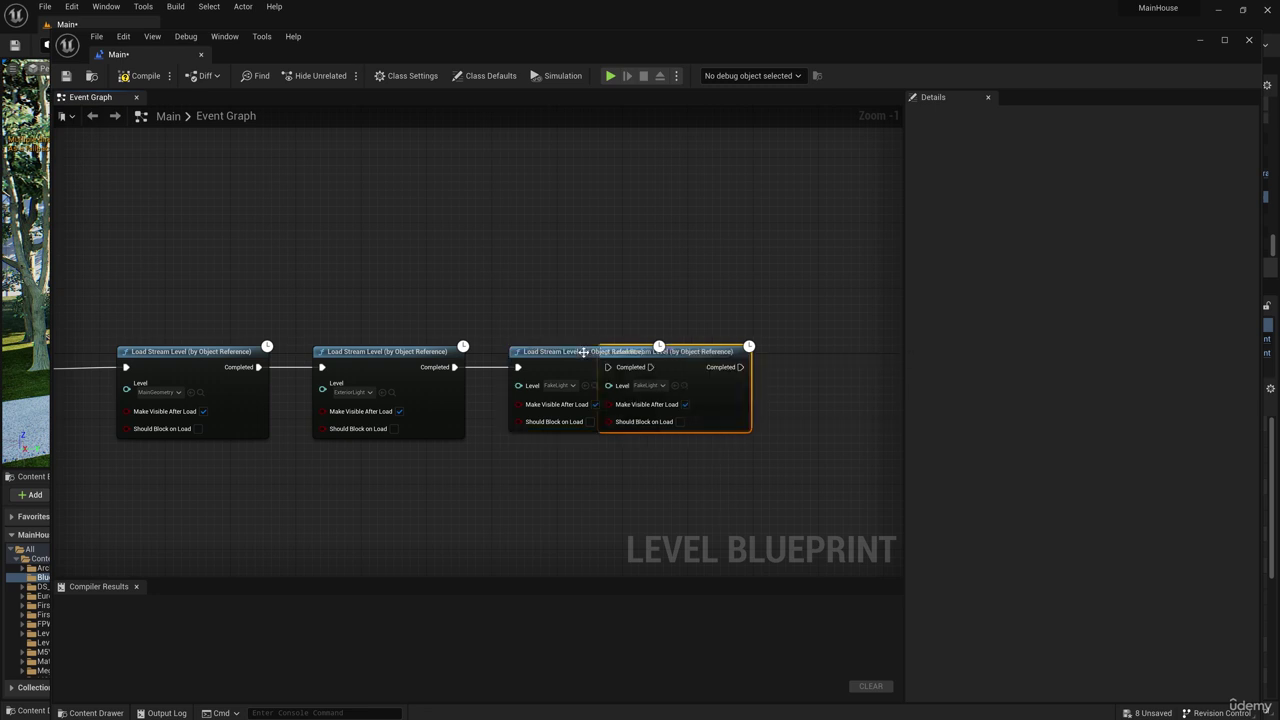
left_click_drag(652, 357, 758, 357)
left_click_drag(651, 367, 716, 367)
left_click(748, 385)
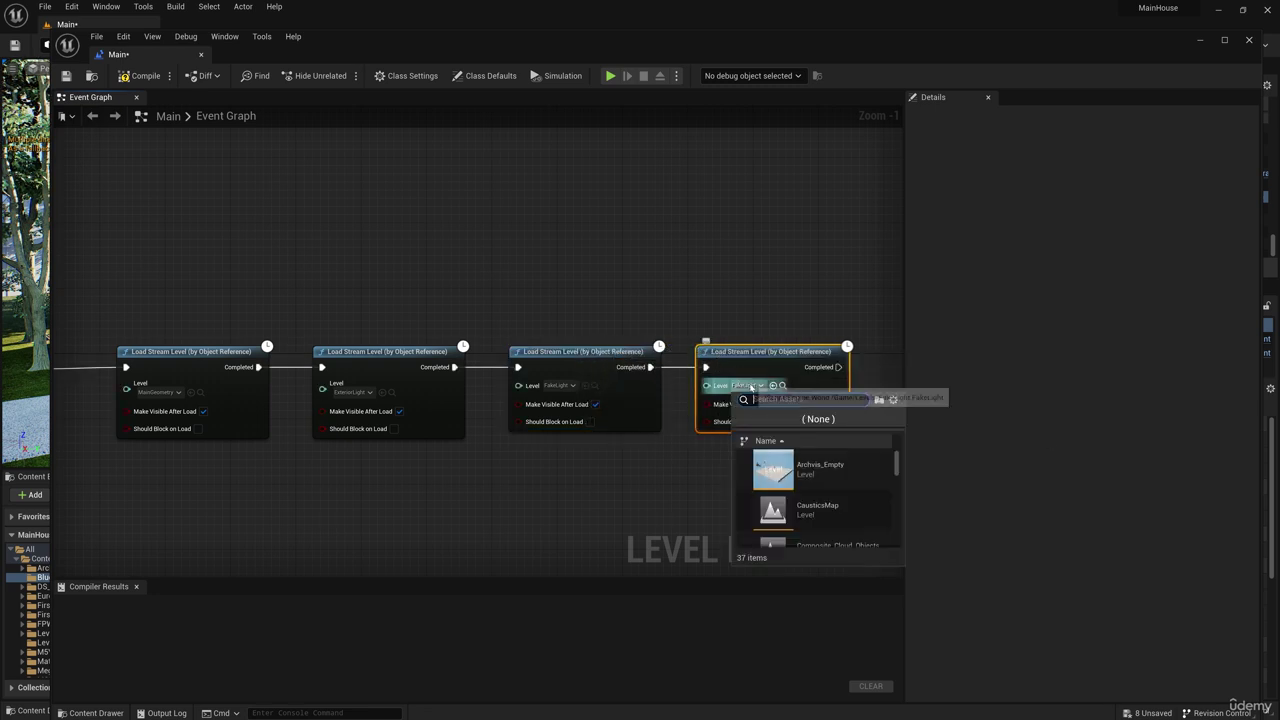
type("foli")
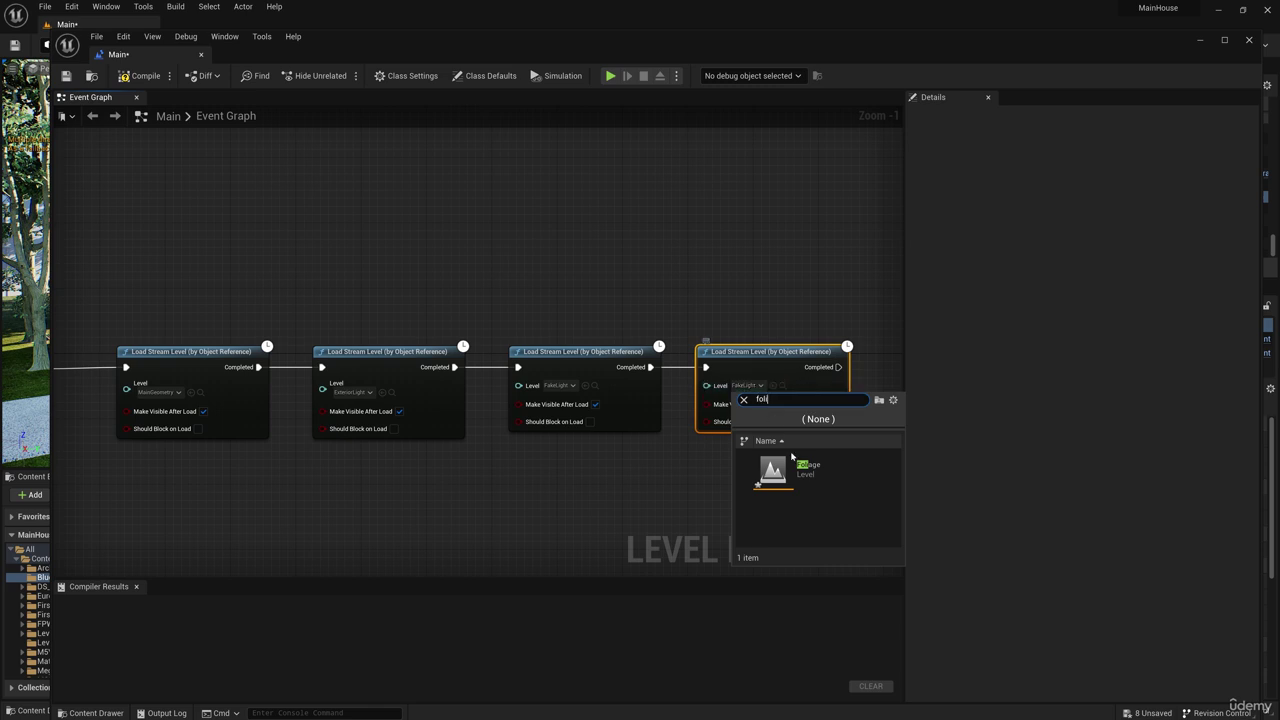
left_click(796, 461)
left_click(688, 225)
- Compile the Main level blueprint with its chain of four load nodes and close its editor
scroll(748, 326, "down", 1)
scroll(591, 306, "down", 1)
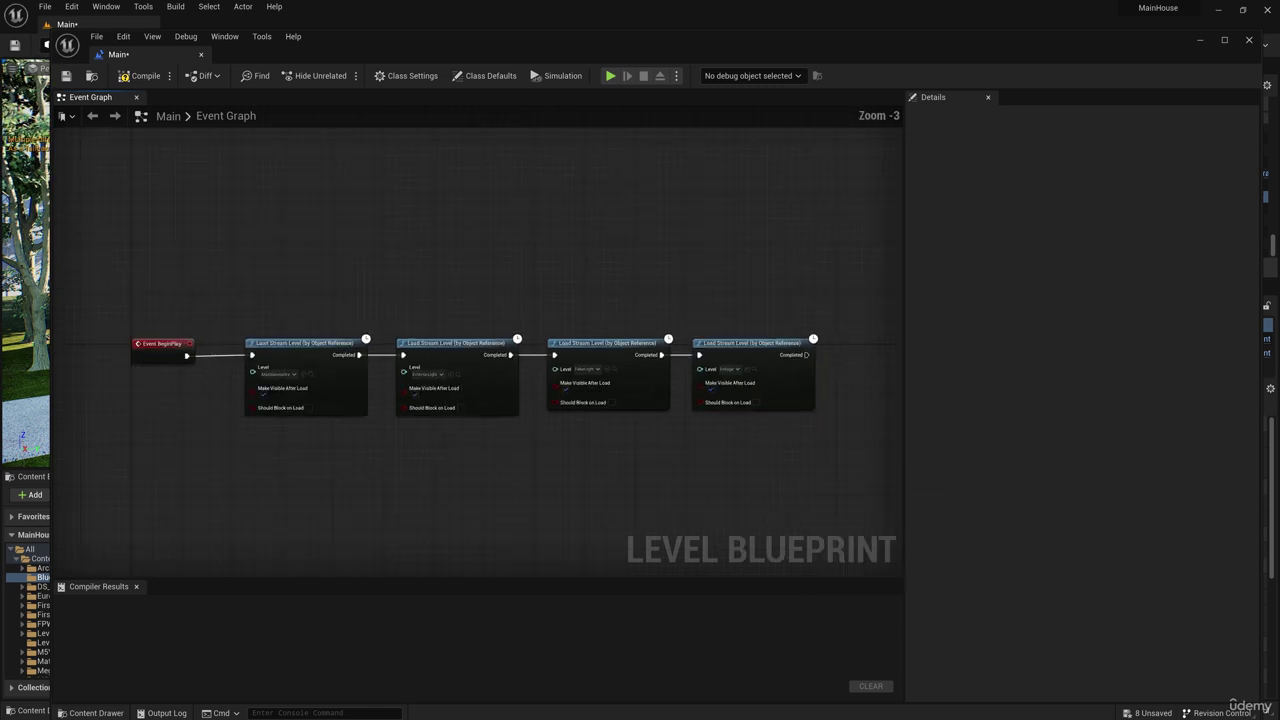
right_click_drag(502, 286, 561, 284)
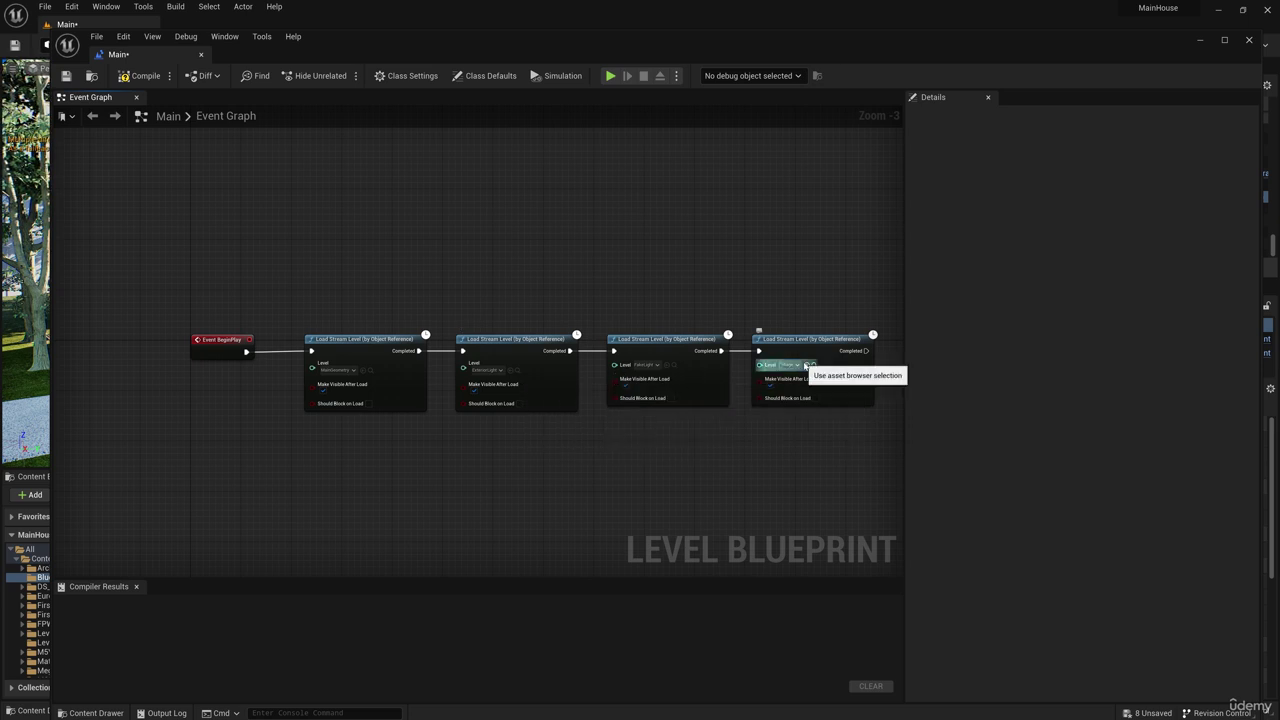
left_click(138, 76)
left_click(1249, 40)
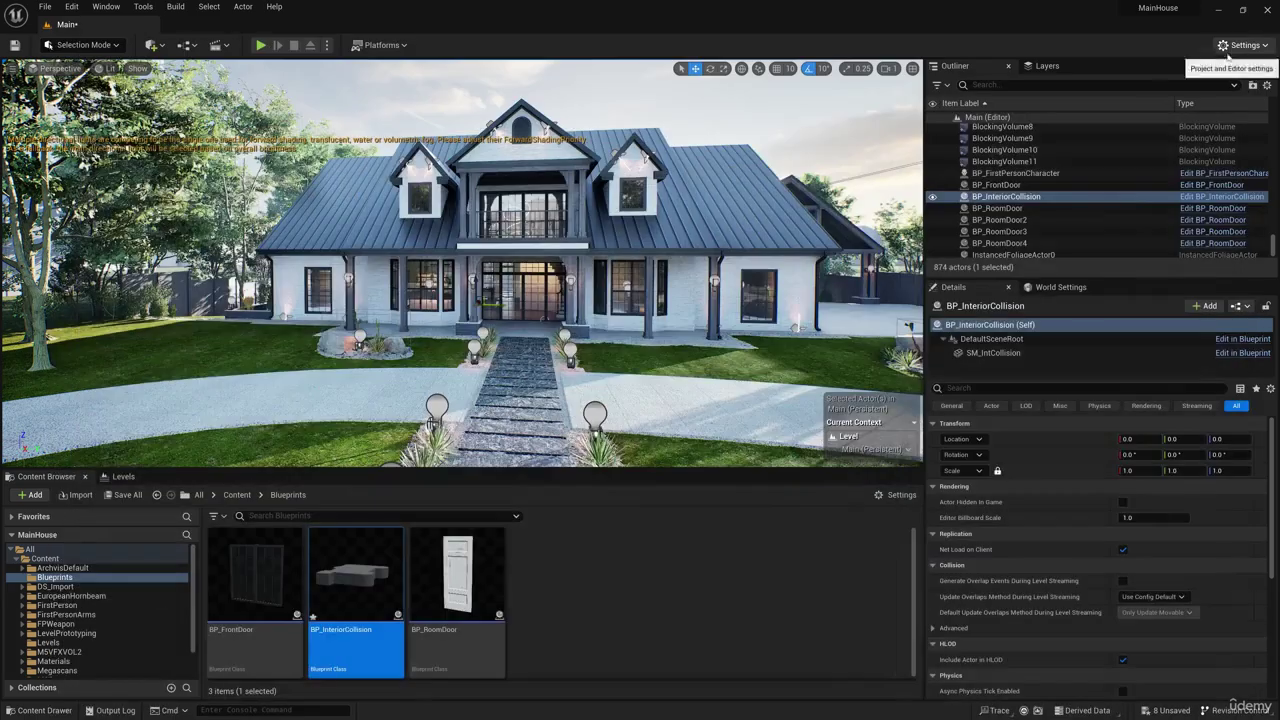
- Play-test the Main level, crossing the front doorway repeatedly to check interior and exterior sublevel streaming, and finish by walking inside the house
key("alt+p")
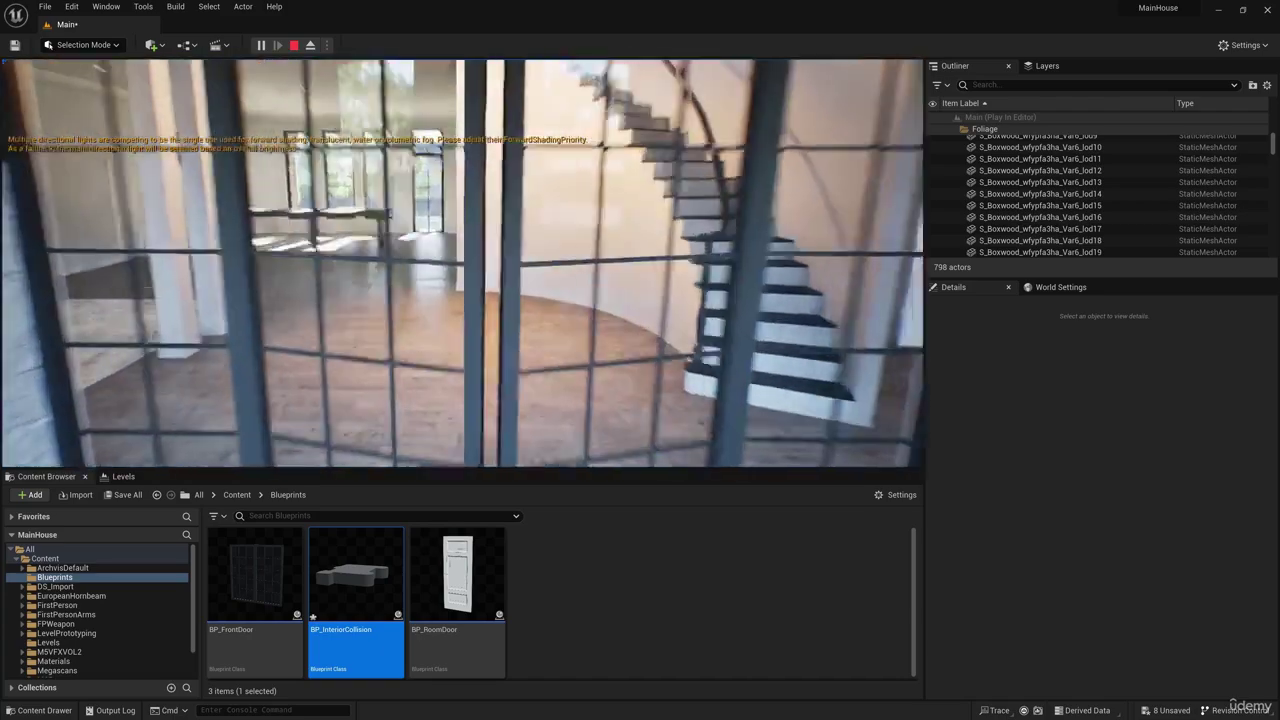
key("w")
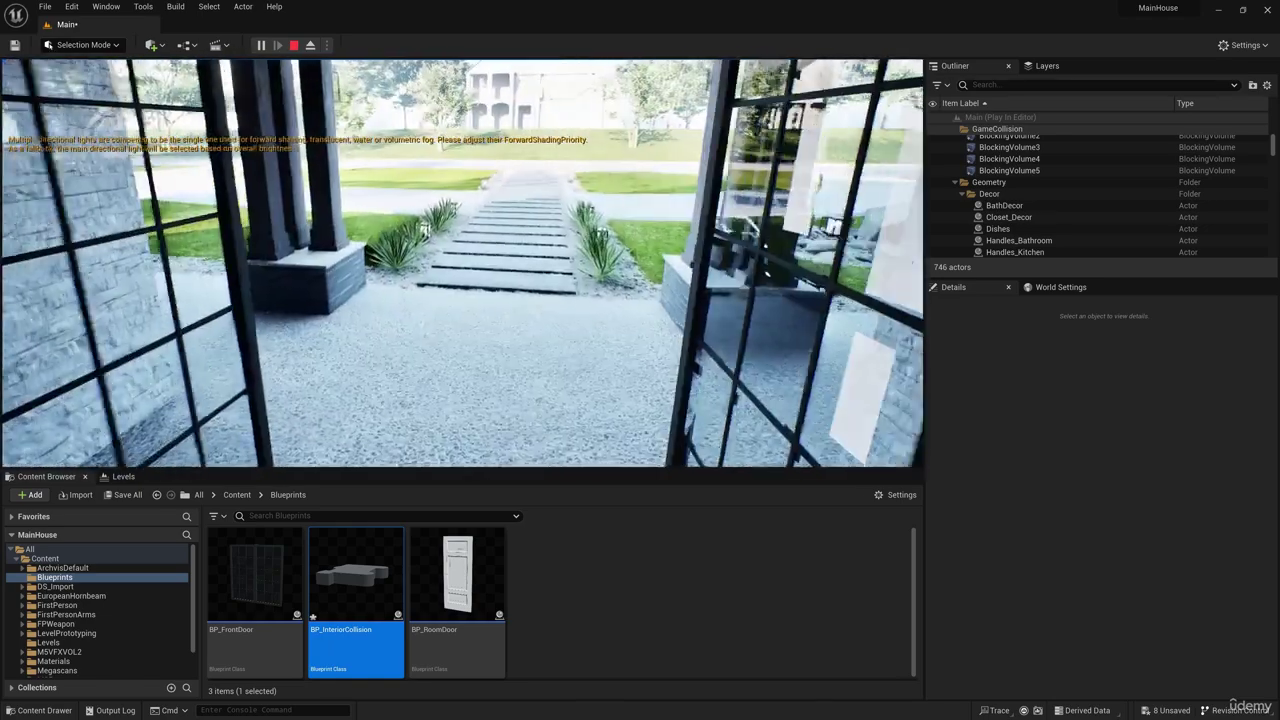
key("w")
key("s")
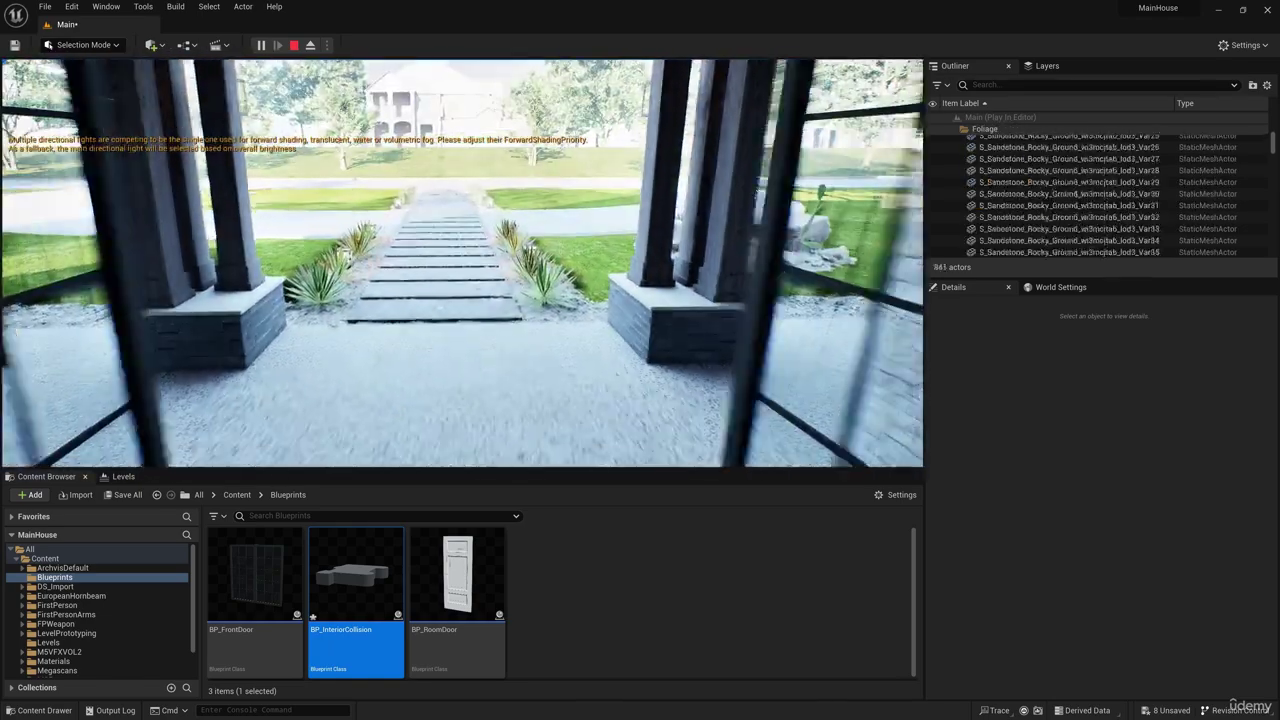
key("w")
key("s")
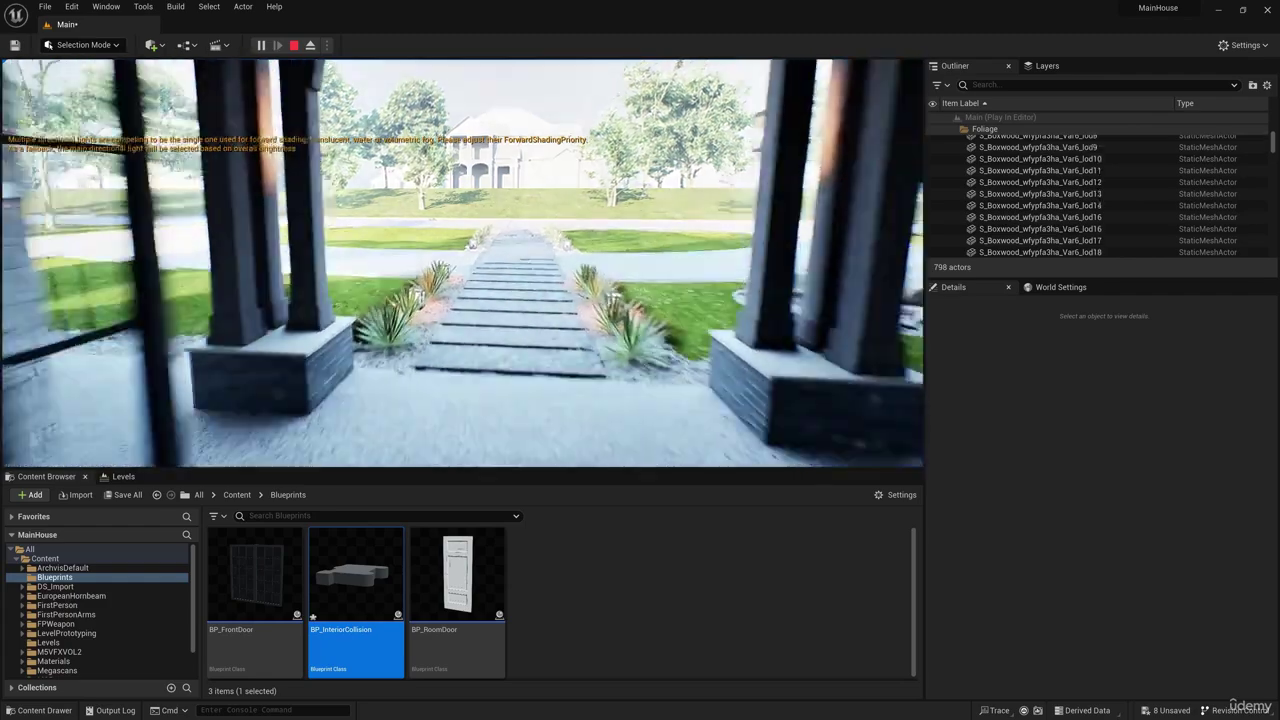
key("w")
key("s")
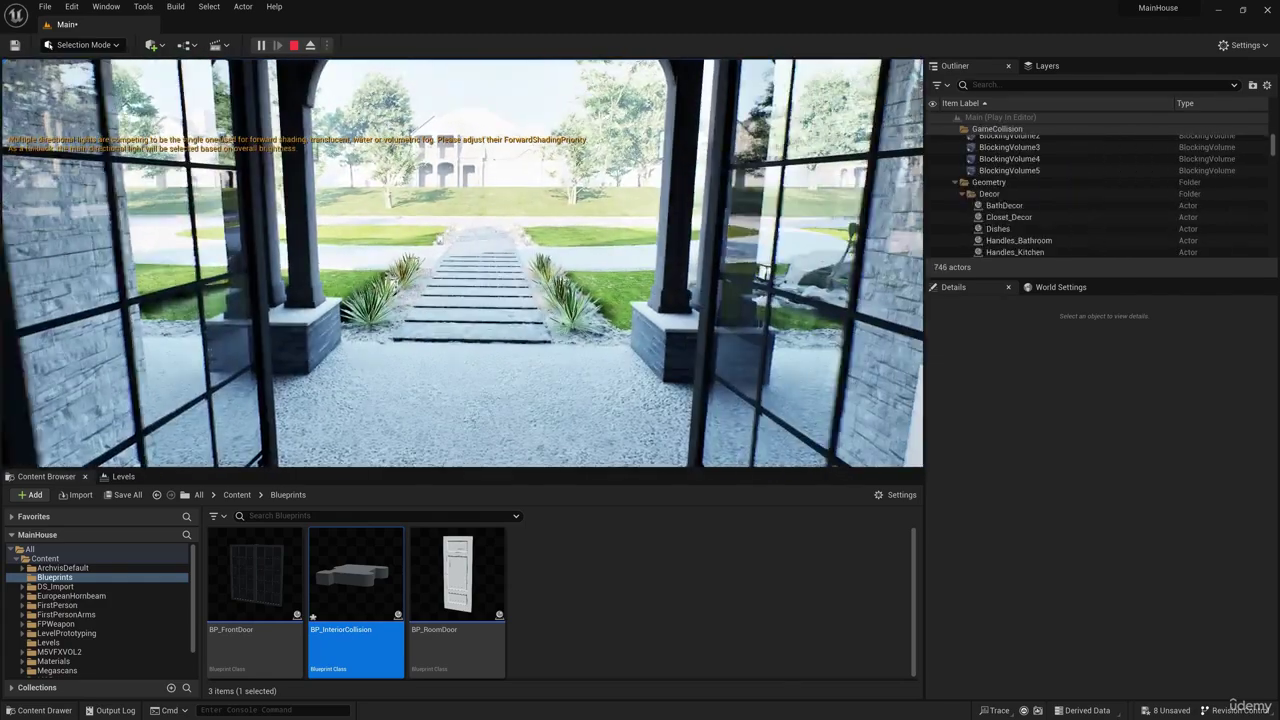
key("w")
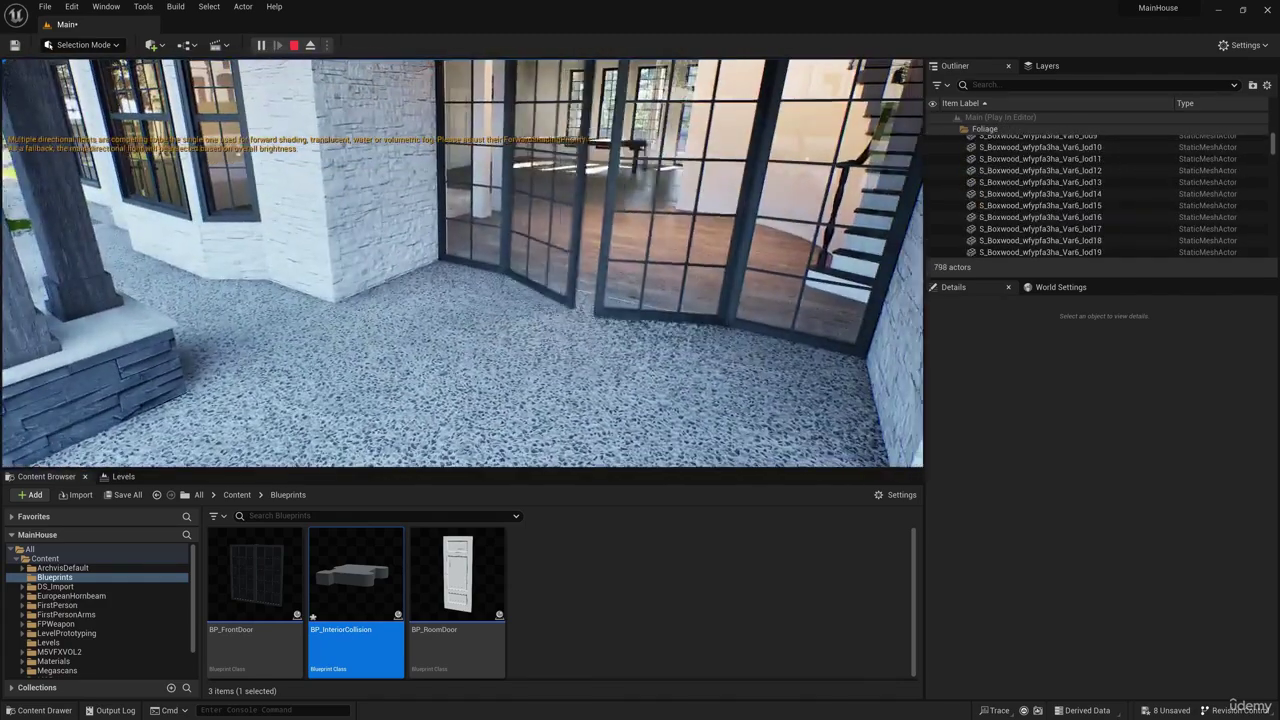
key("w")
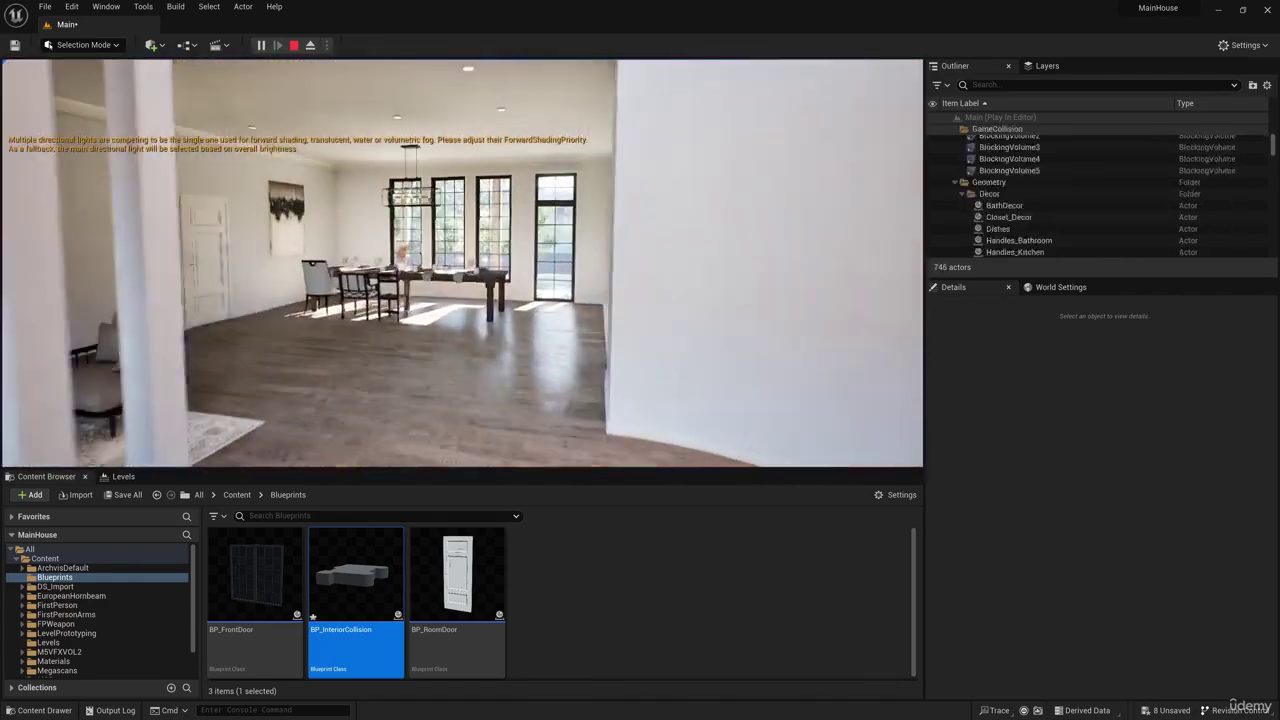